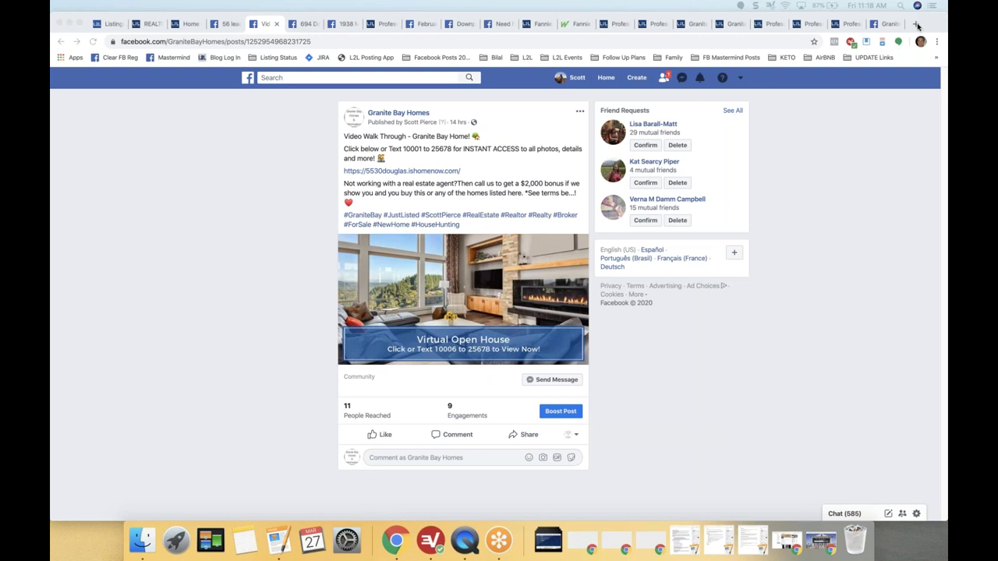
# Open the Listings-to-Leads Mastermind Group page in a new tab and start creating a Facebook ad.
pyautogui.click(917, 26)
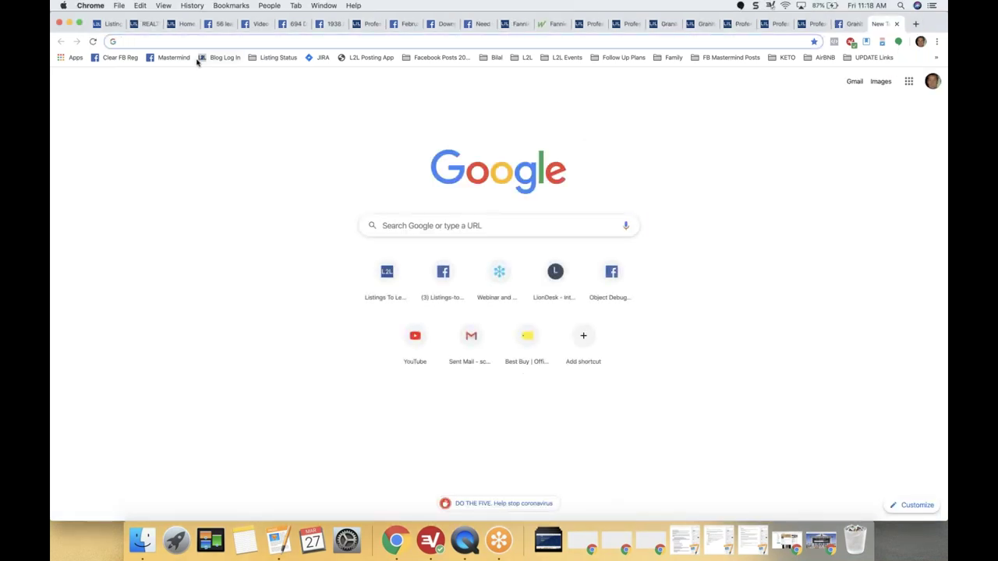
pyautogui.click(171, 58)
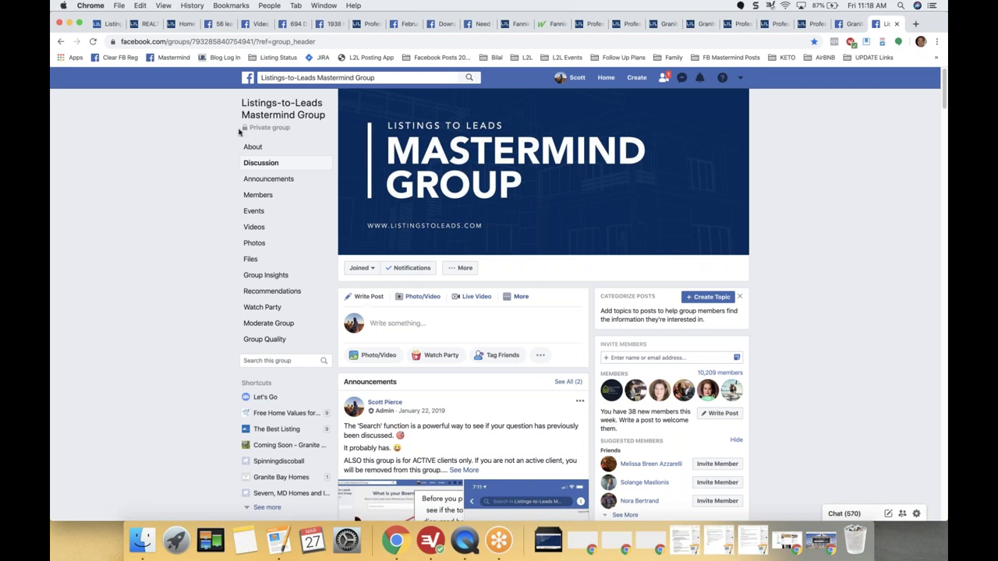
pyautogui.click(256, 25)
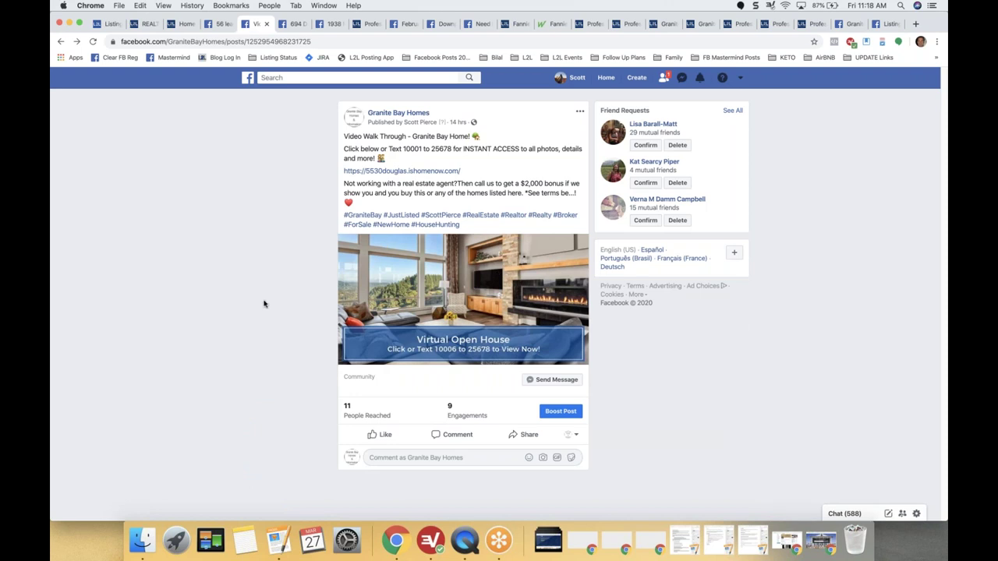
pyautogui.click(888, 24)
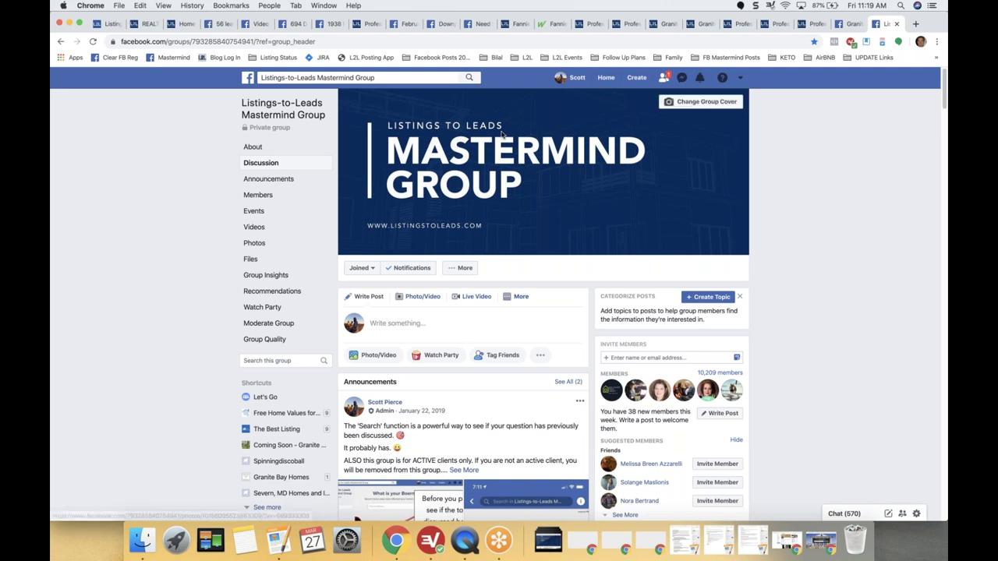
pyautogui.click(637, 81)
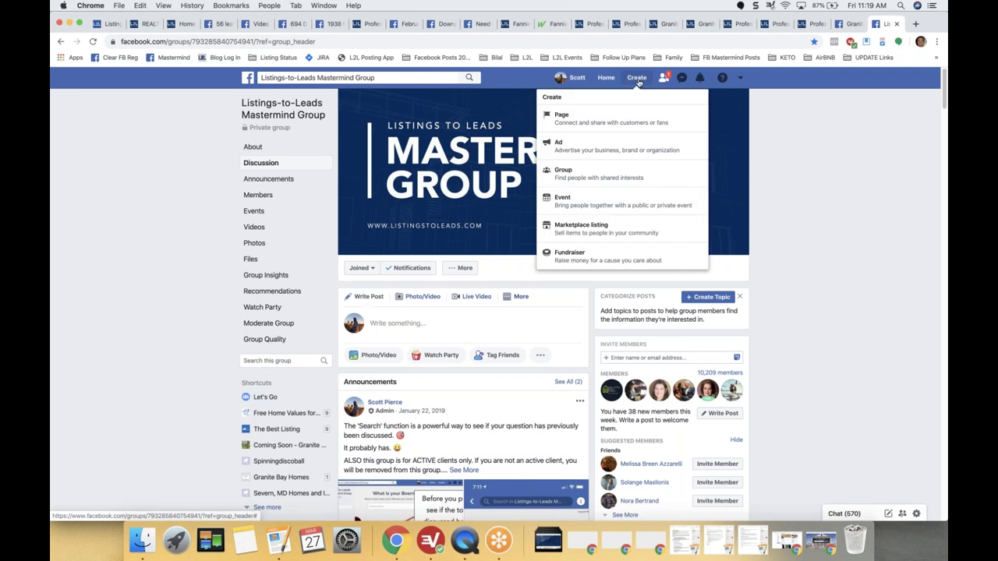
pyautogui.click(596, 153)
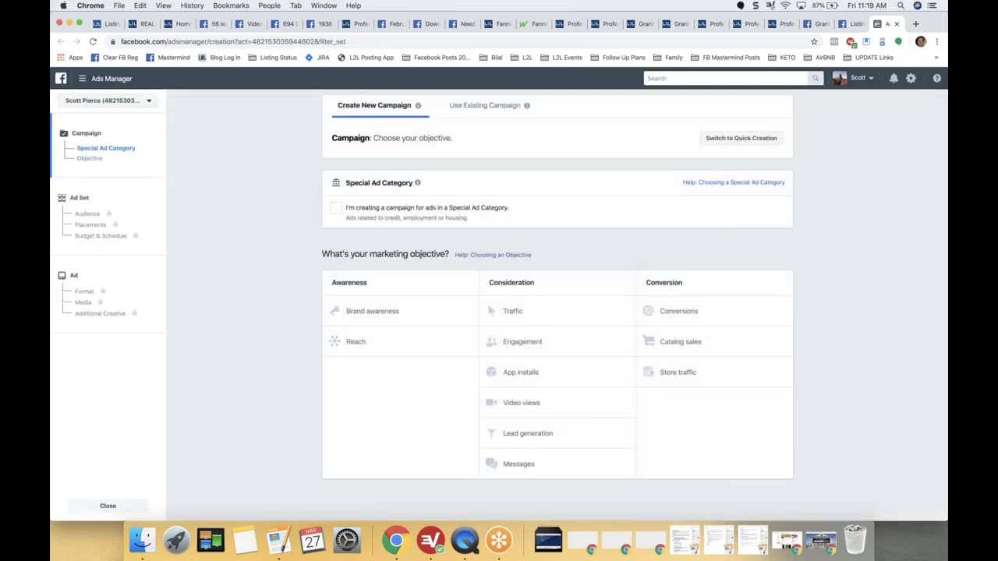
# Switch to the Listings-to-Leads ad account and discard the unfinished draft.
pyautogui.click(139, 101)
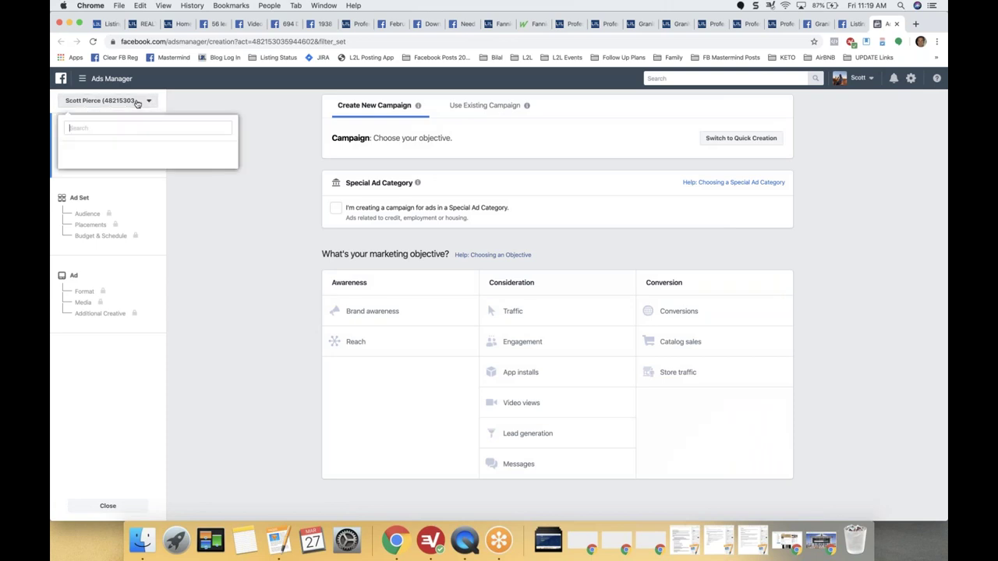
pyautogui.click(122, 239)
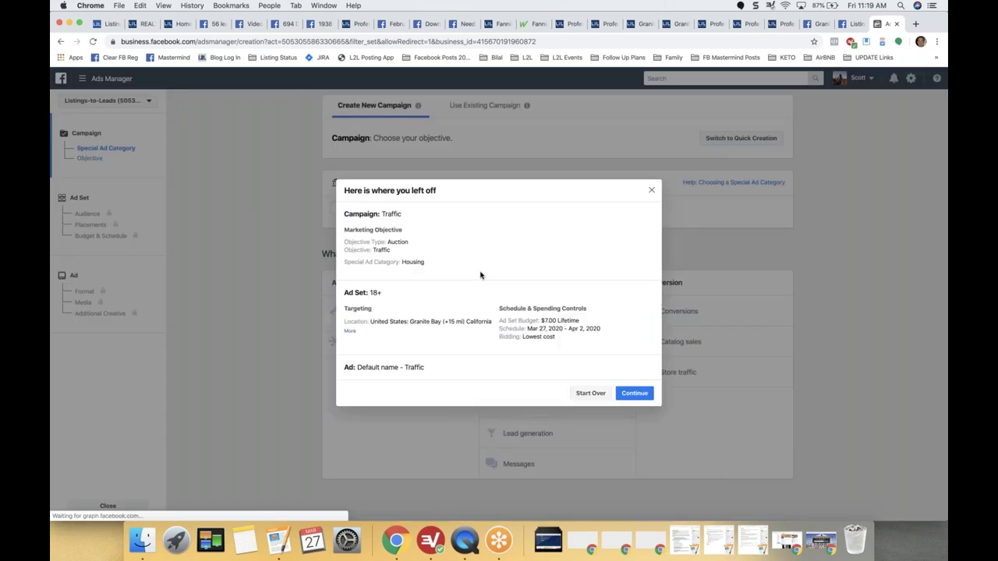
pyautogui.click(585, 393)
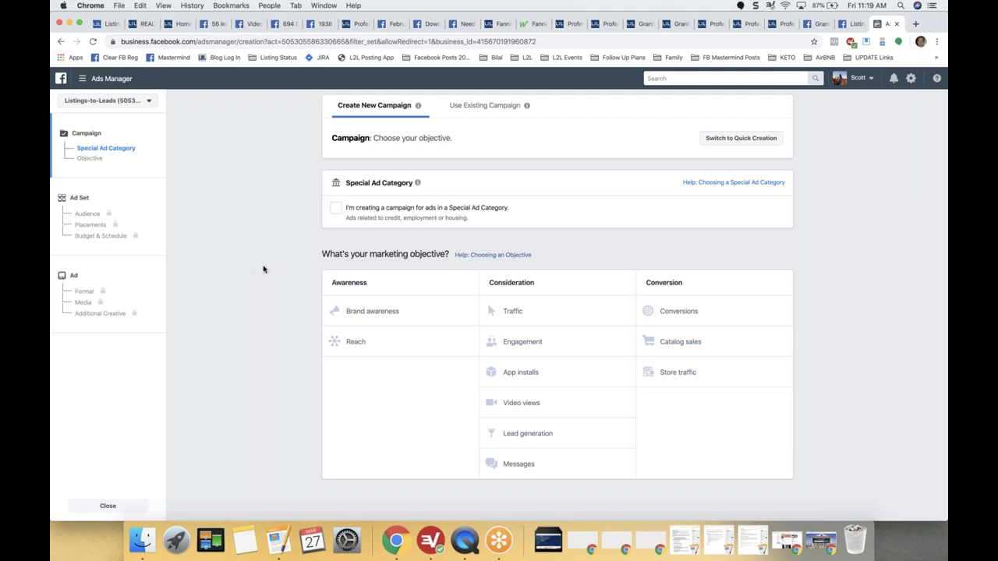
# Mark the campaign as Housing special ad category with a Traffic objective, then continue to the ad set.
pyautogui.click(336, 211)
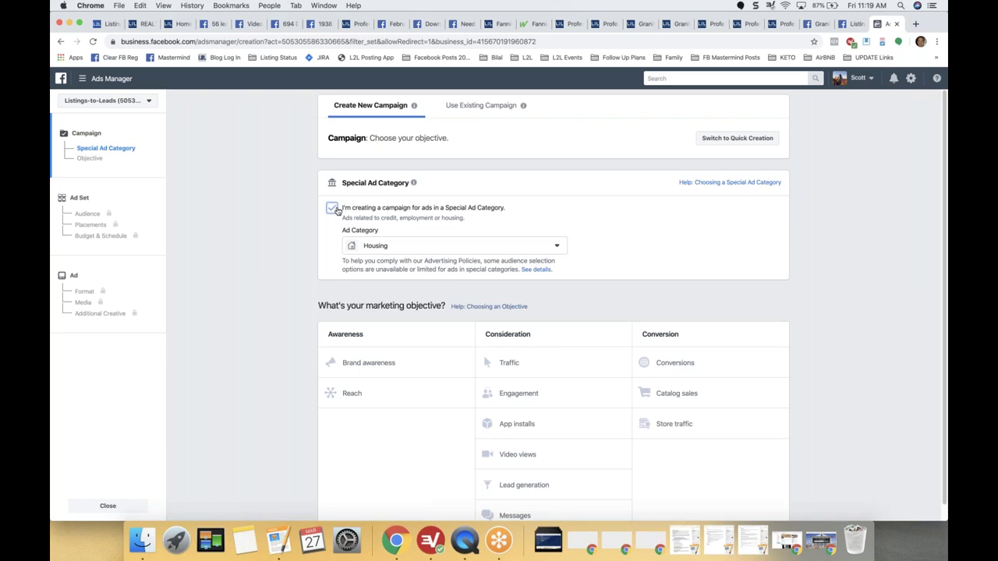
pyautogui.click(403, 250)
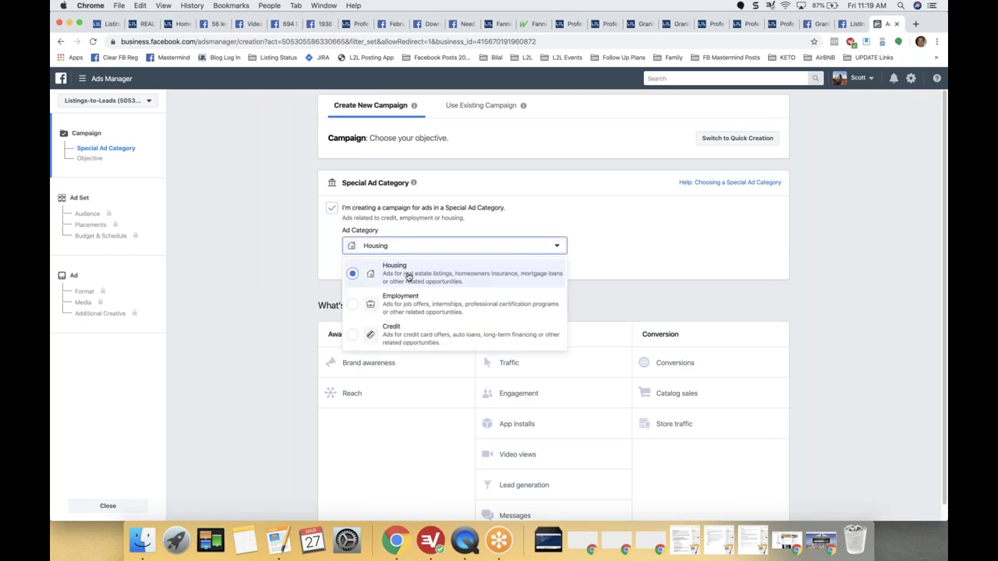
pyautogui.click(408, 273)
pyautogui.scroll(-1, 296, 280)
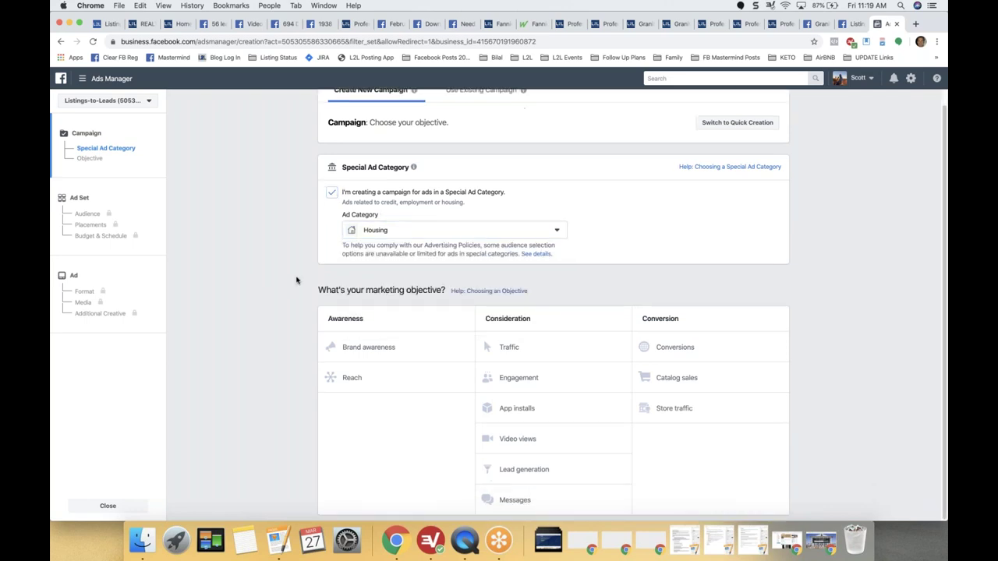
pyautogui.click(514, 347)
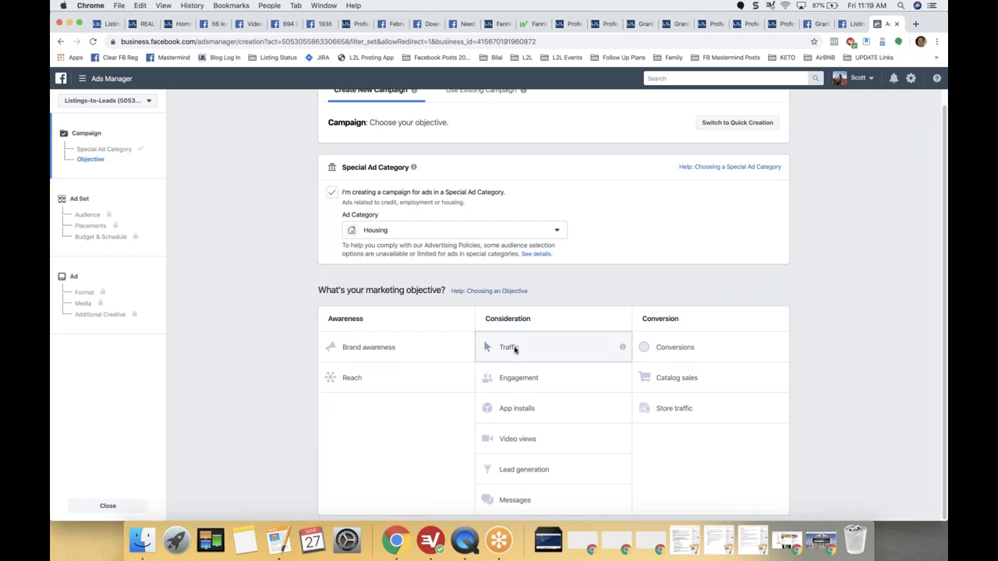
pyautogui.scroll(-2, 515, 351)
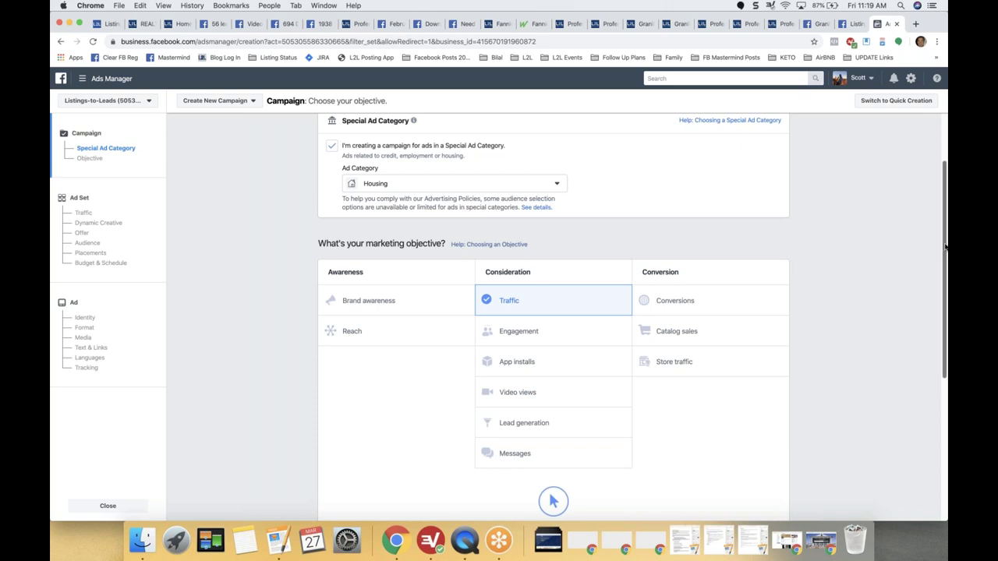
pyautogui.scroll(-5, 556, 468)
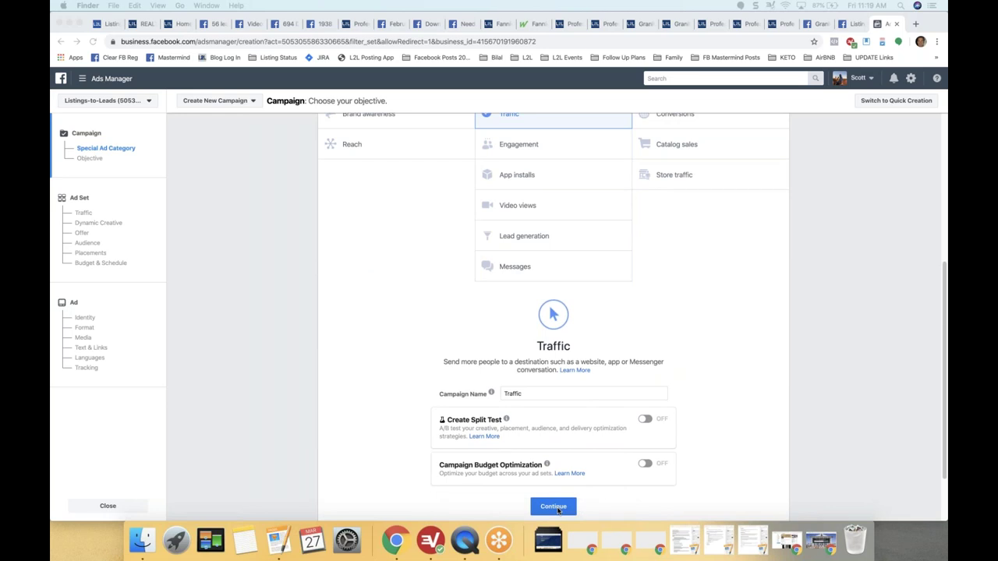
pyautogui.click(553, 507)
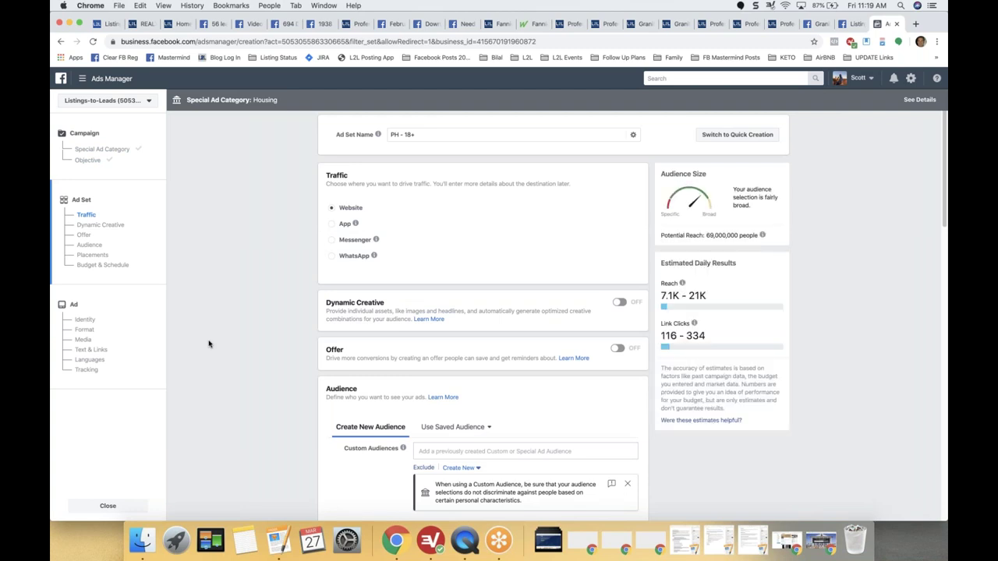
# Remove the Philippines from the ad set's target locations.
pyautogui.scroll(-5, 208, 344)
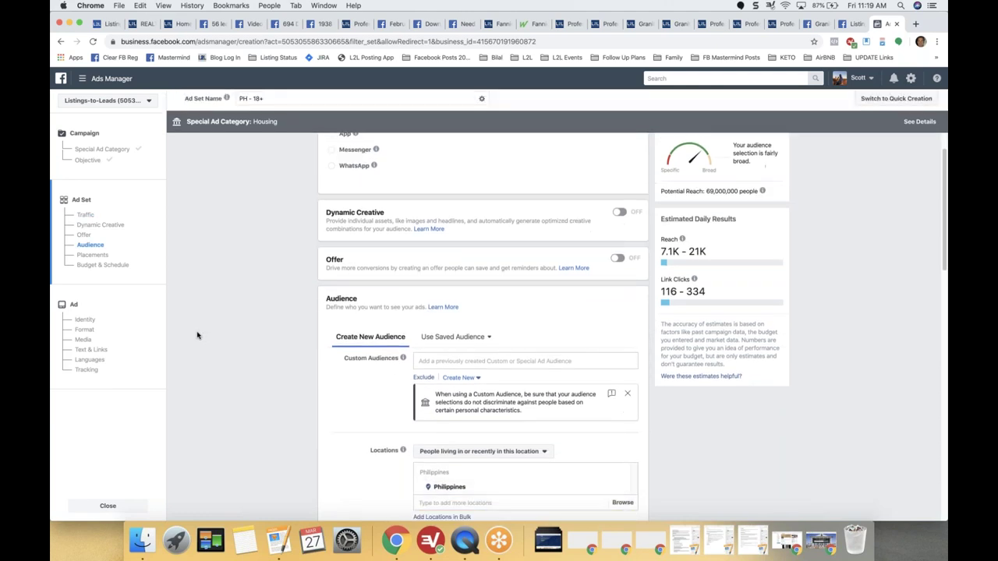
pyautogui.scroll(-3, 217, 328)
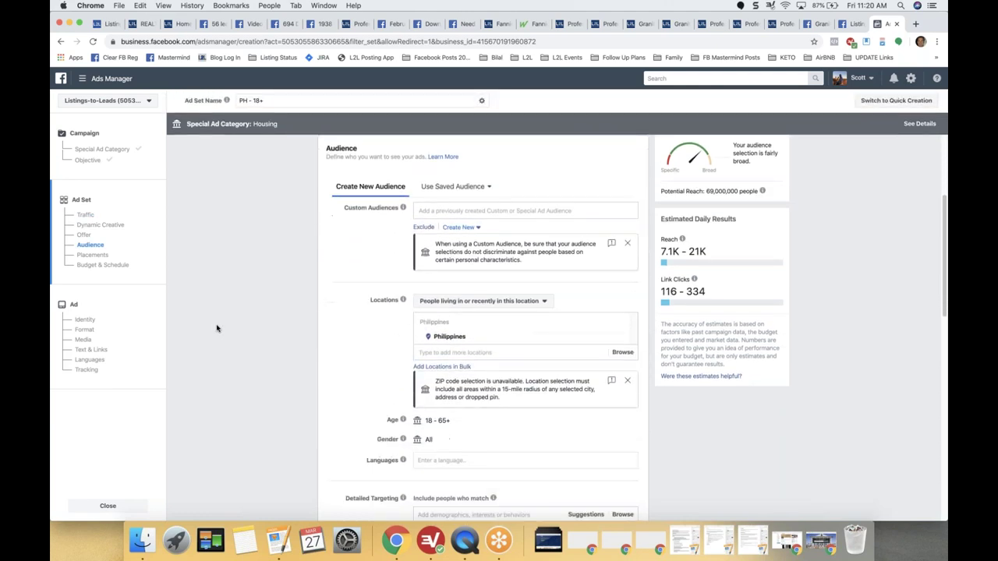
pyautogui.scroll(-1, 217, 328)
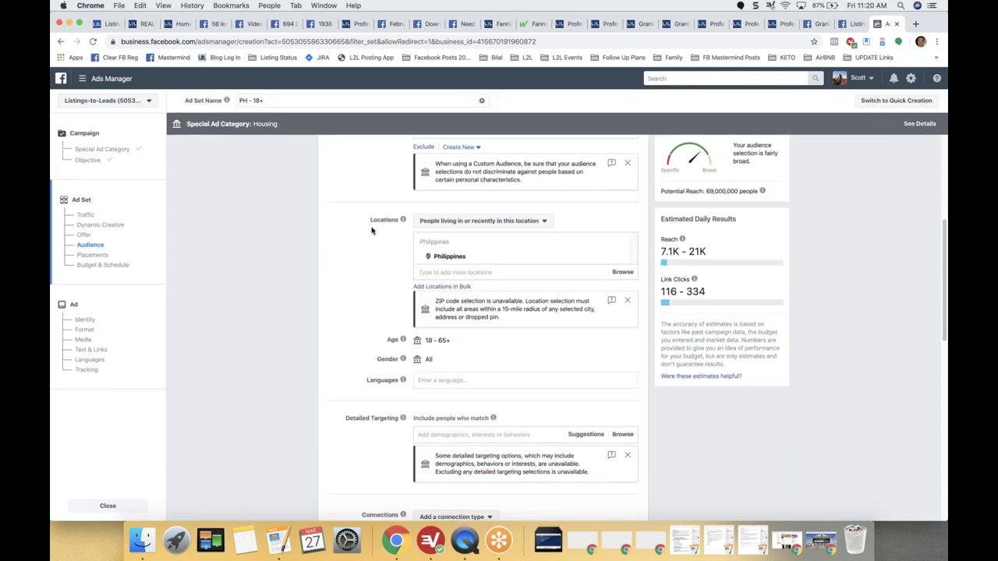
pyautogui.doubleClick(389, 219)
pyautogui.click(620, 259)
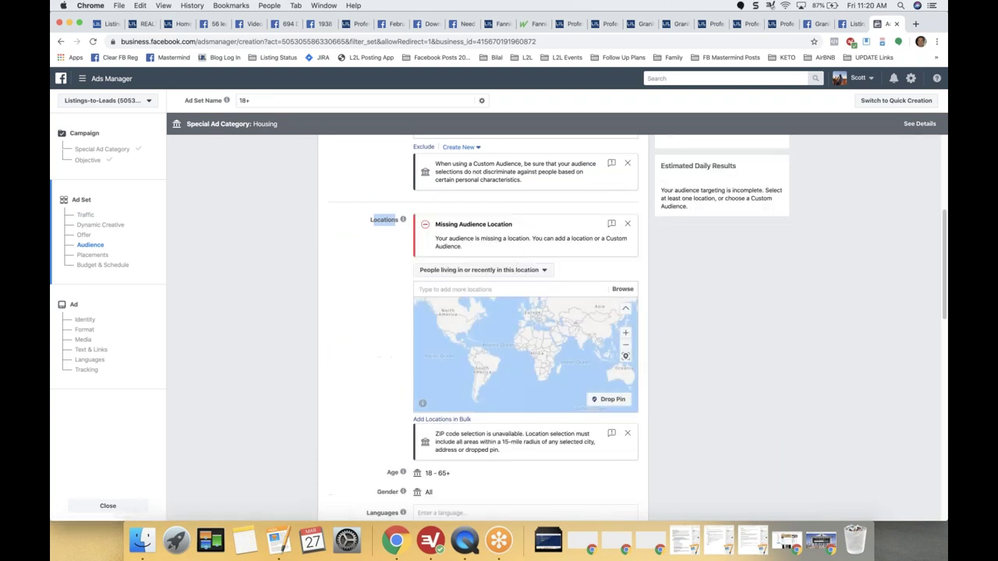
# Add Granite Bay, California, United States as the target location.
pyautogui.click(504, 288)
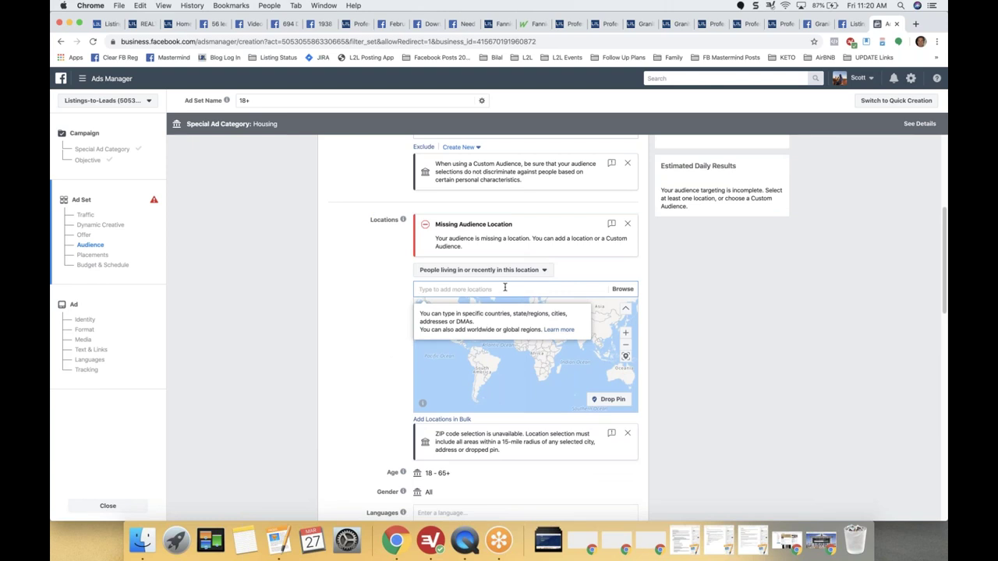
pyautogui.write('Grn')
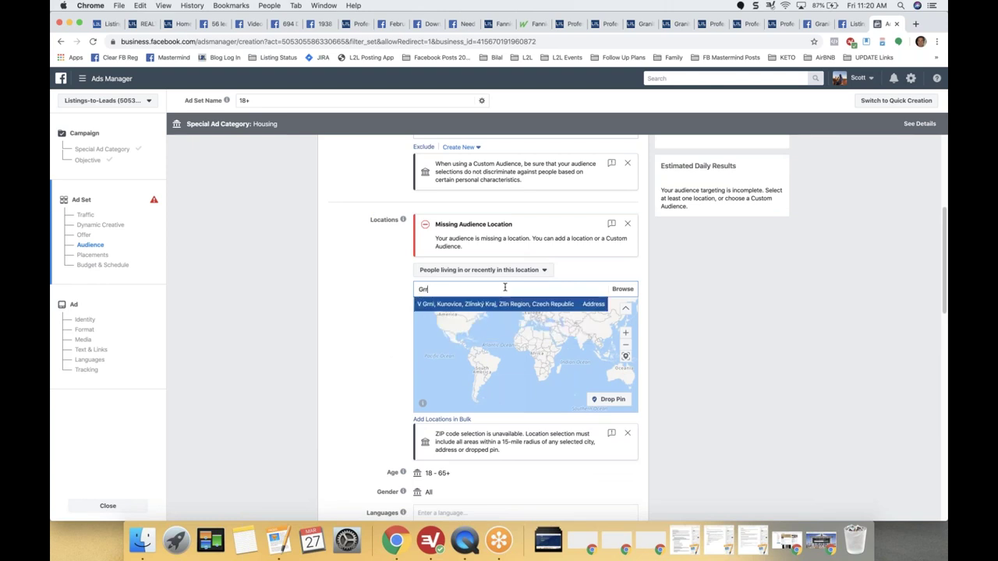
pyautogui.press('BackSpace')
pyautogui.write('anite Bay')
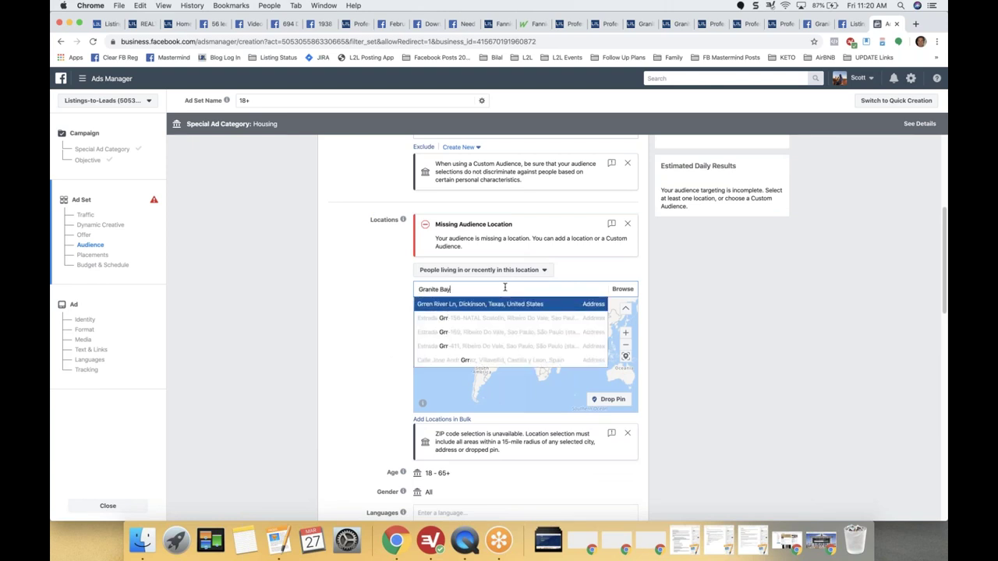
pyautogui.click(506, 306)
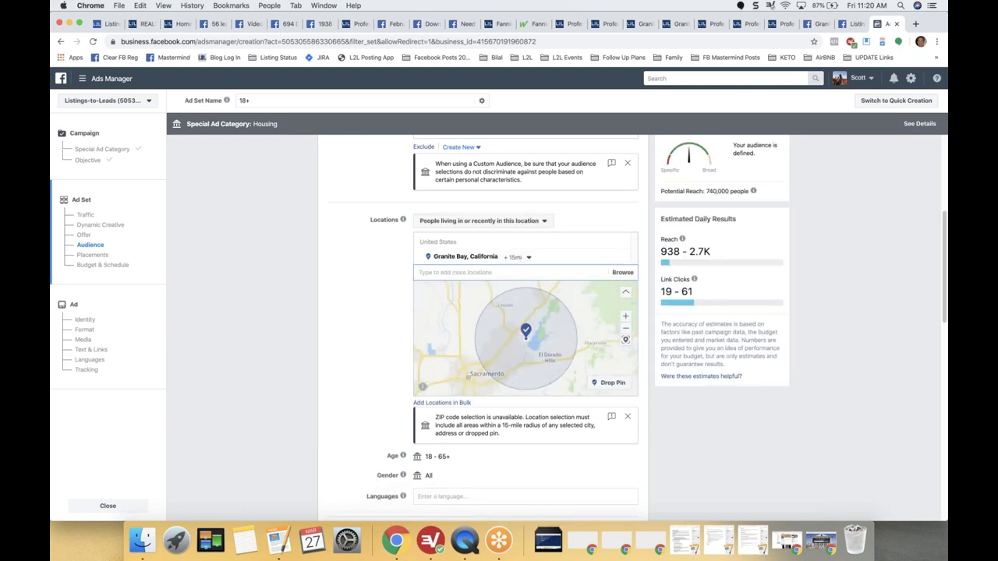
pyautogui.scroll(-1, 371, 321)
pyautogui.scroll(-2, 371, 321)
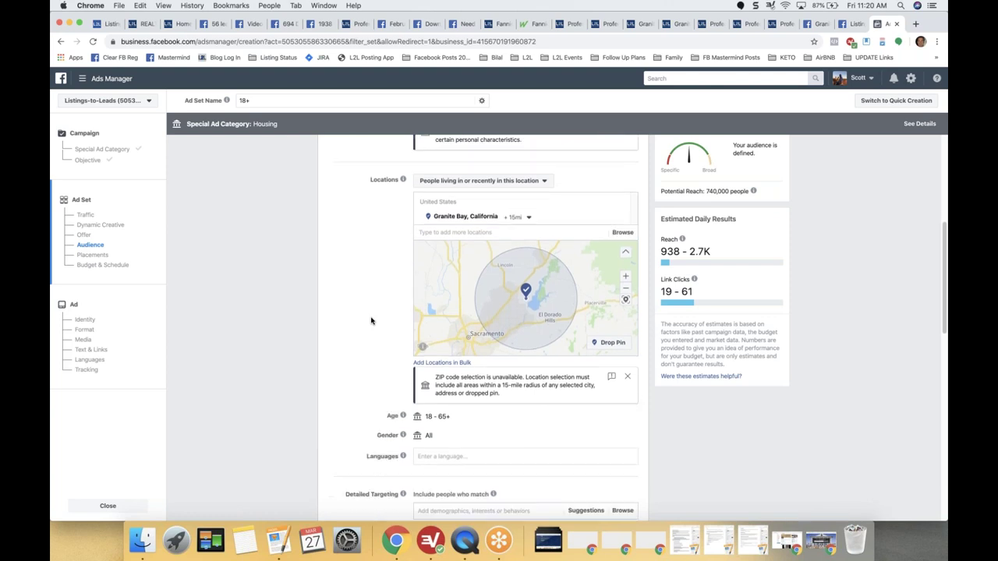
pyautogui.scroll(-5, 371, 321)
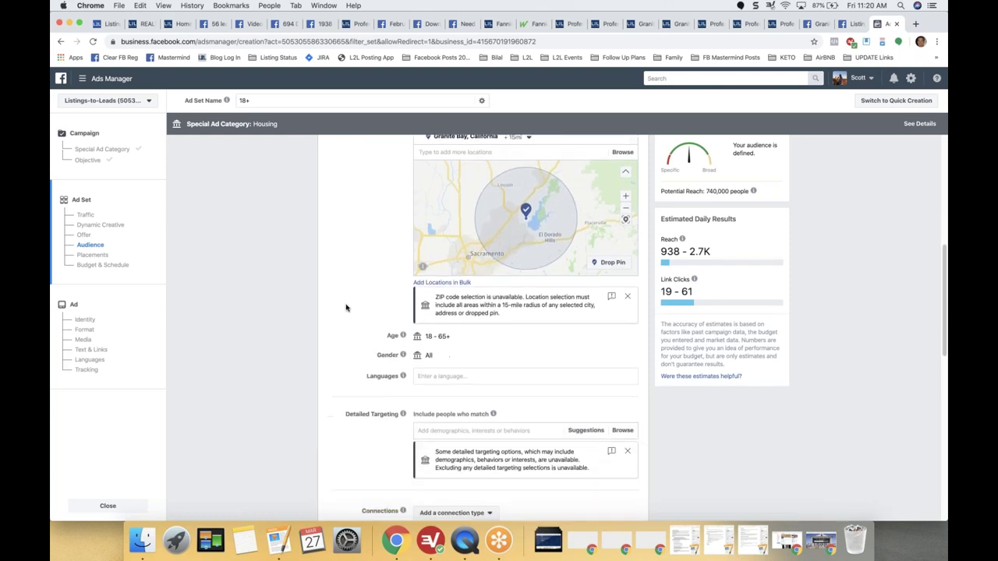
pyautogui.scroll(-2, 346, 308)
pyautogui.moveTo(428, 258)
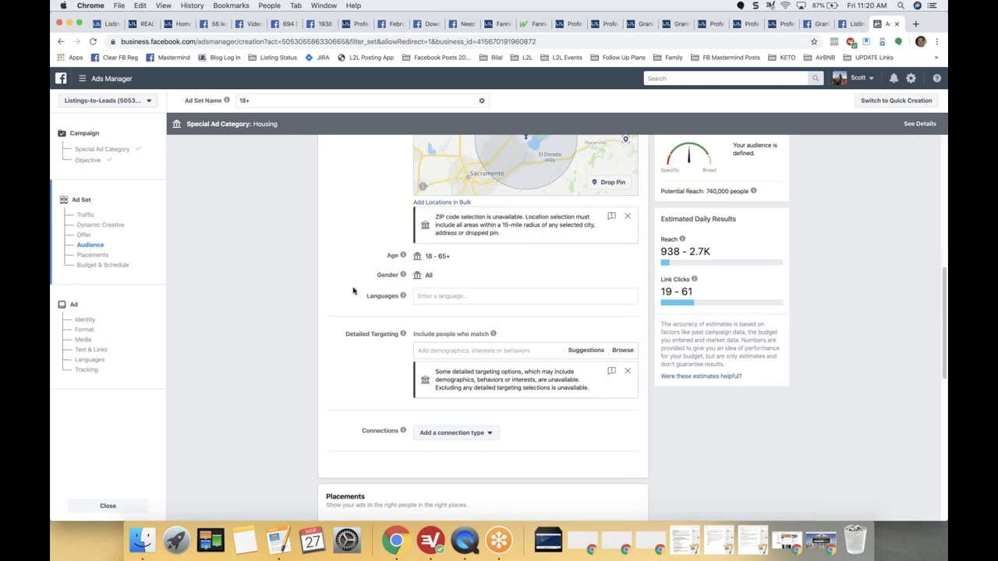
# Highlight the current potential reach of 740,000 people.
pyautogui.scroll(-5, 352, 291)
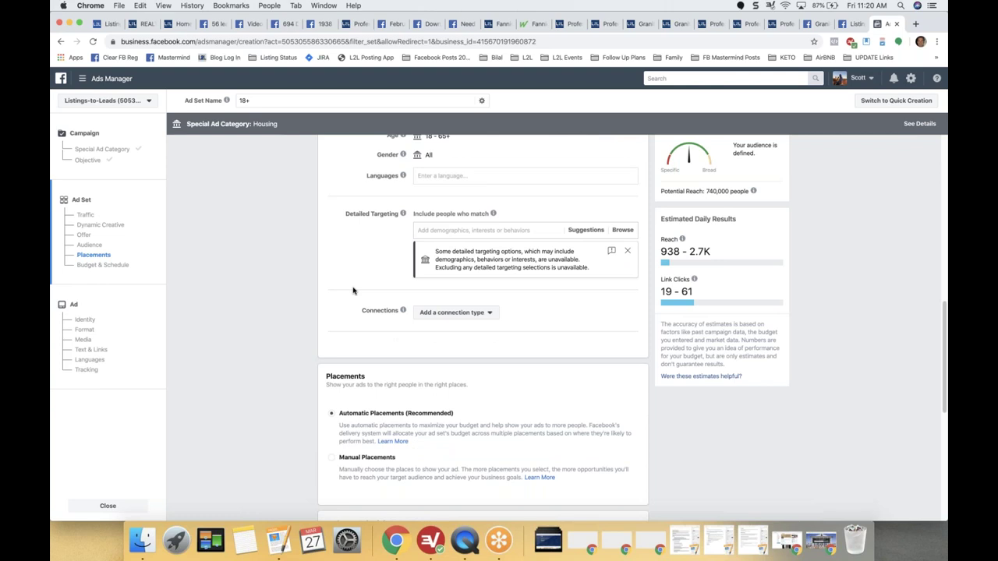
pyautogui.moveTo(403, 216)
pyautogui.moveTo(663, 191); pyautogui.dragTo(730, 194)
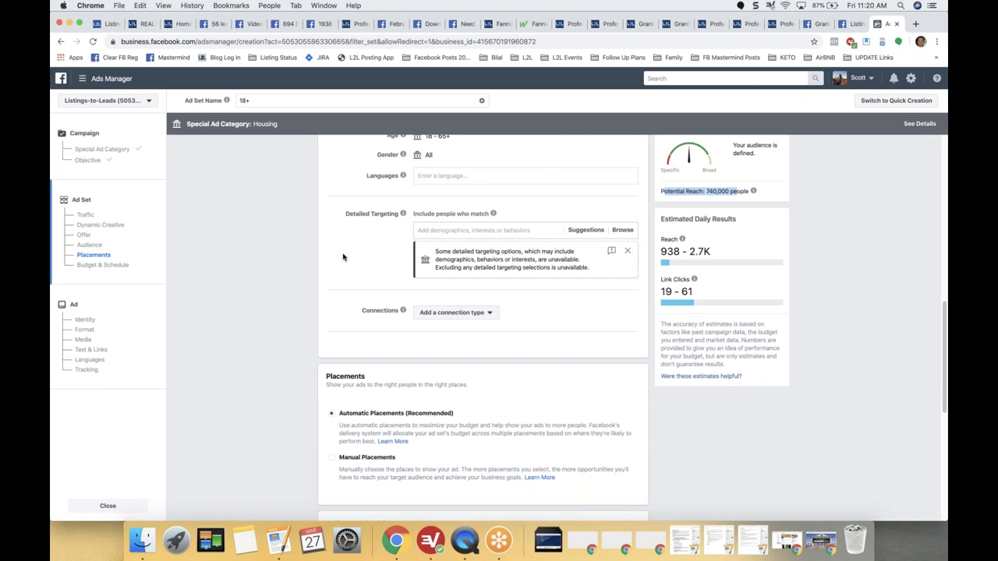
# Add Zillow, realtor.com and Trulia as detailed targeting interests.
pyautogui.click(466, 229)
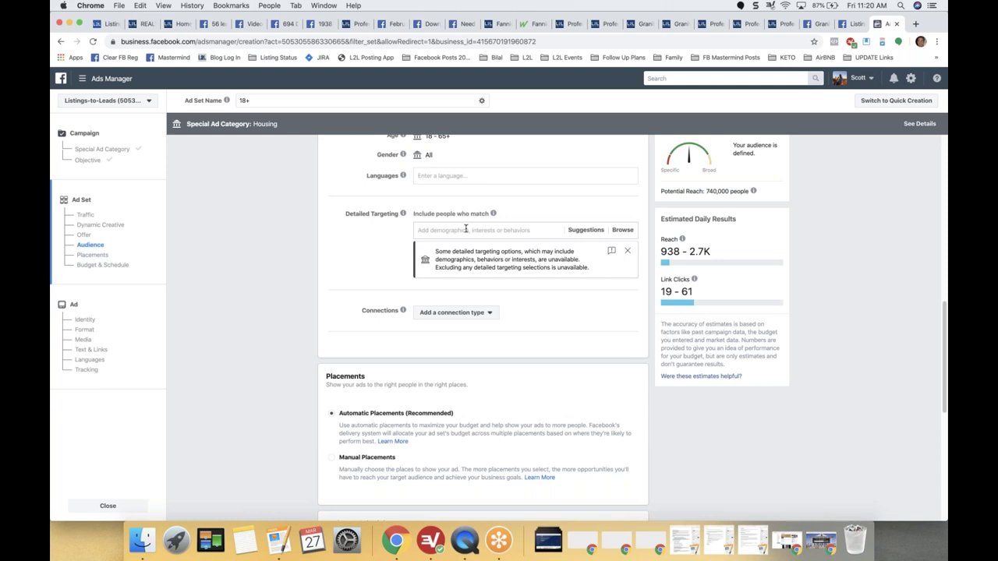
pyautogui.write('zillow')
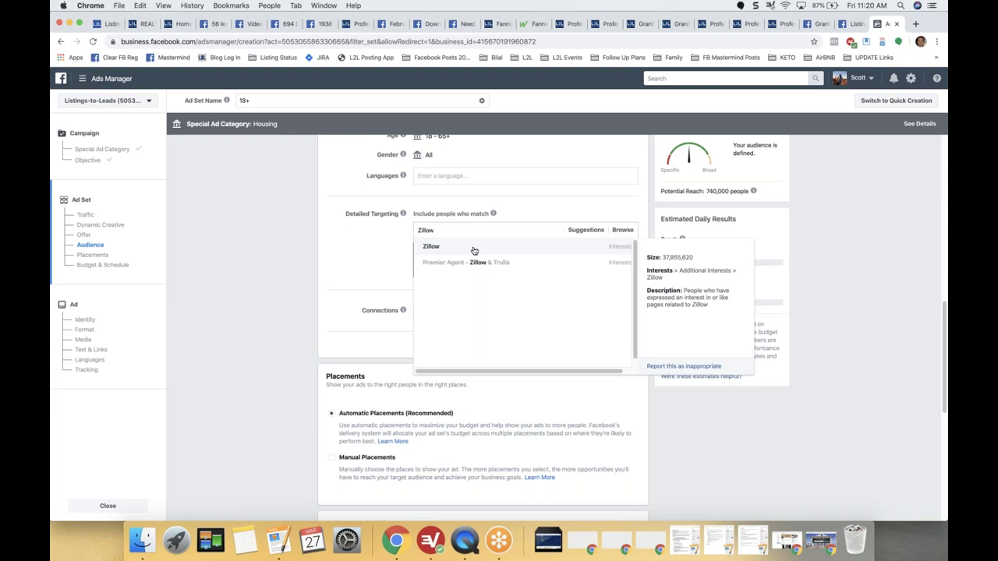
pyautogui.click(473, 248)
pyautogui.write('Re')
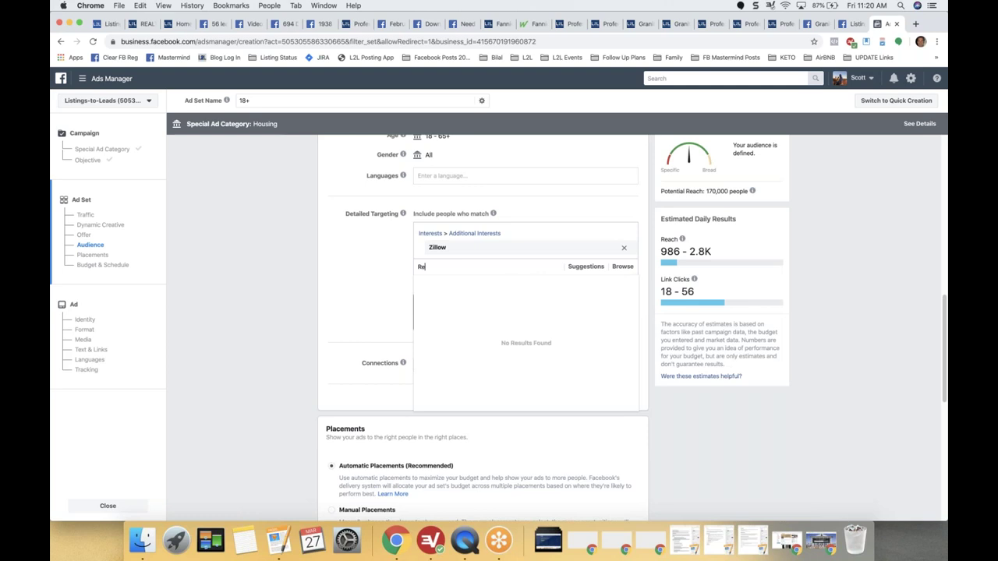
pyautogui.write('altor')
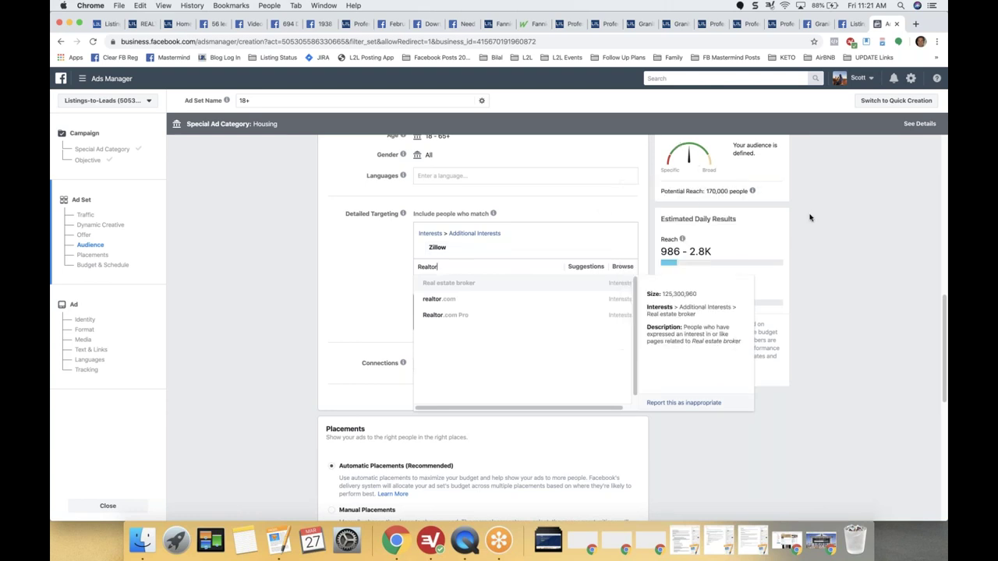
pyautogui.click(464, 303)
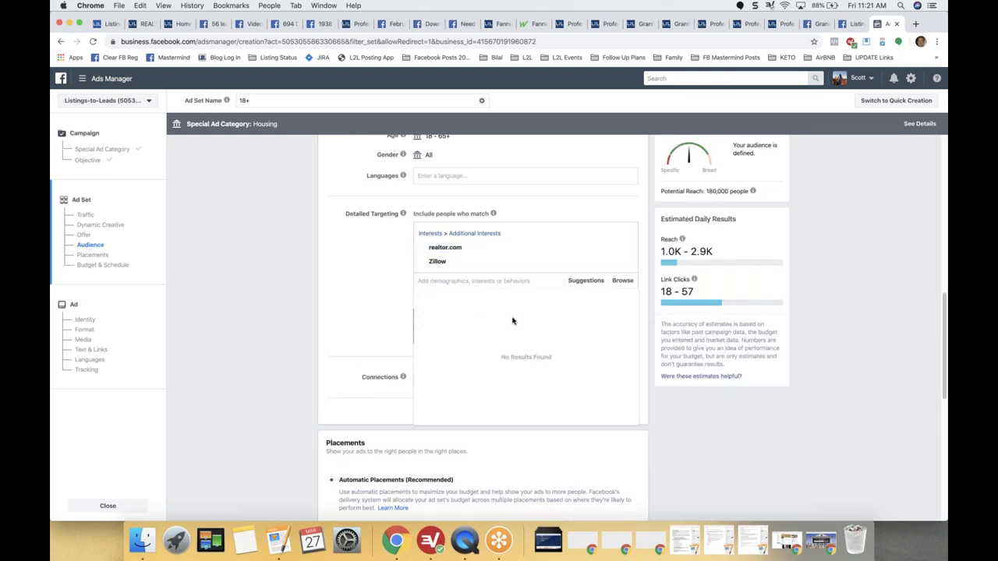
pyautogui.write('Trulia')
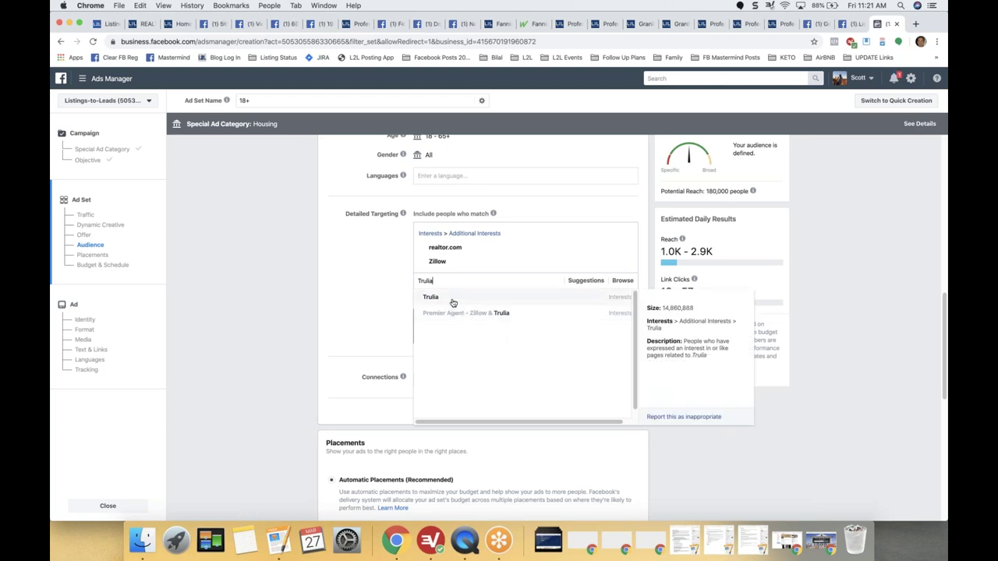
pyautogui.click(452, 300)
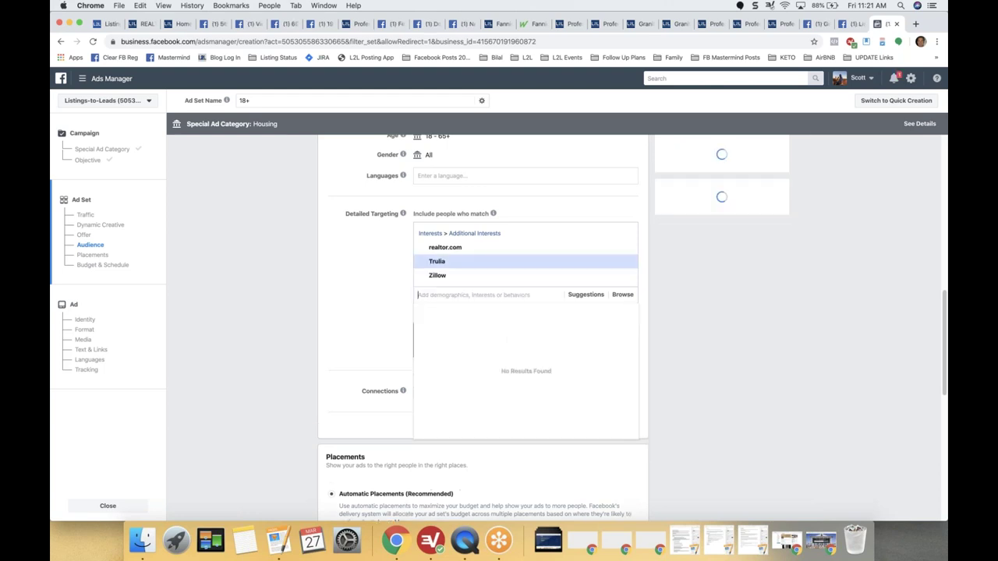
pyautogui.click(333, 311)
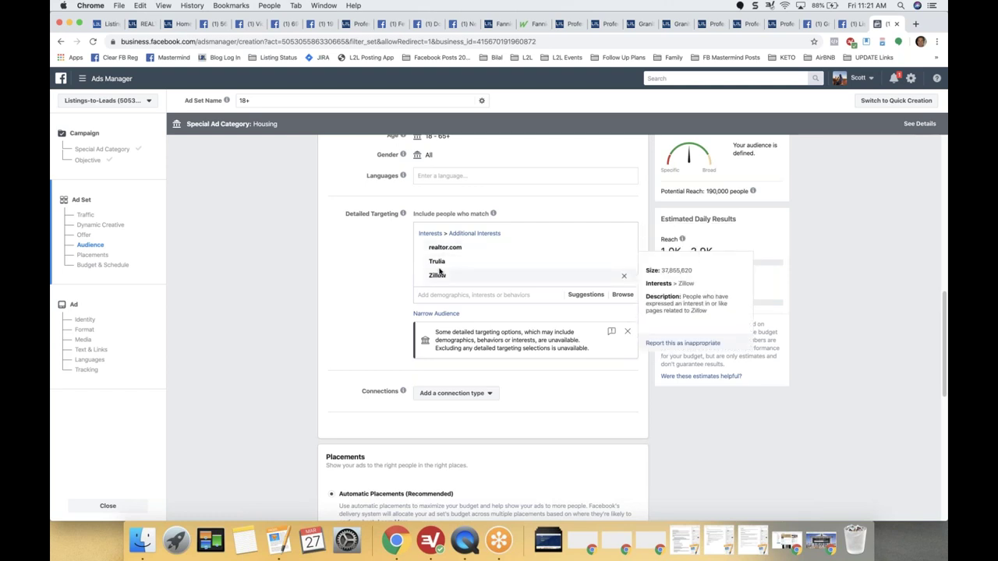
pyautogui.moveTo(435, 279)
pyautogui.scroll(-5, 388, 276)
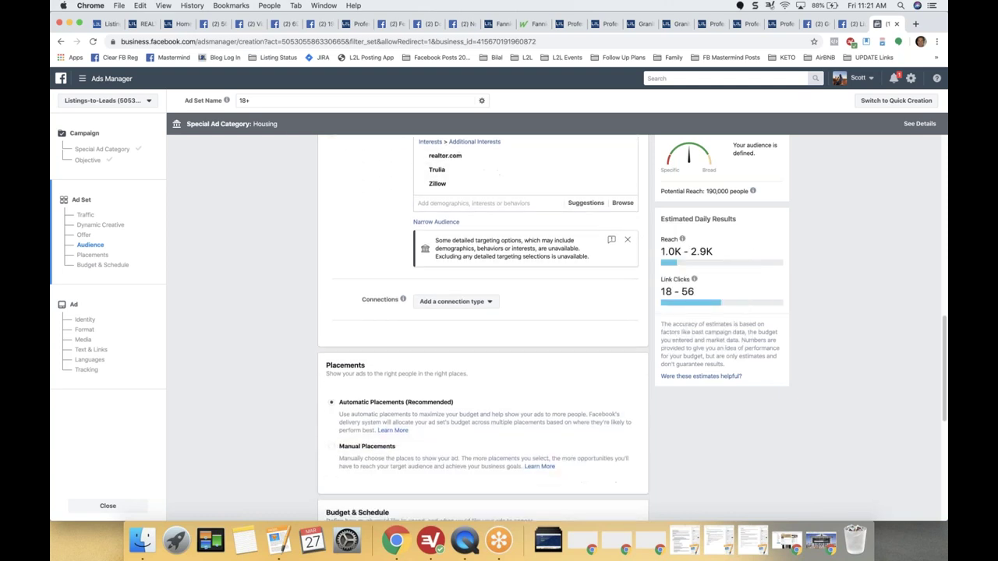
# Switch the ad set placements from automatic to Manual Placements.
pyautogui.scroll(-1, 293, 276)
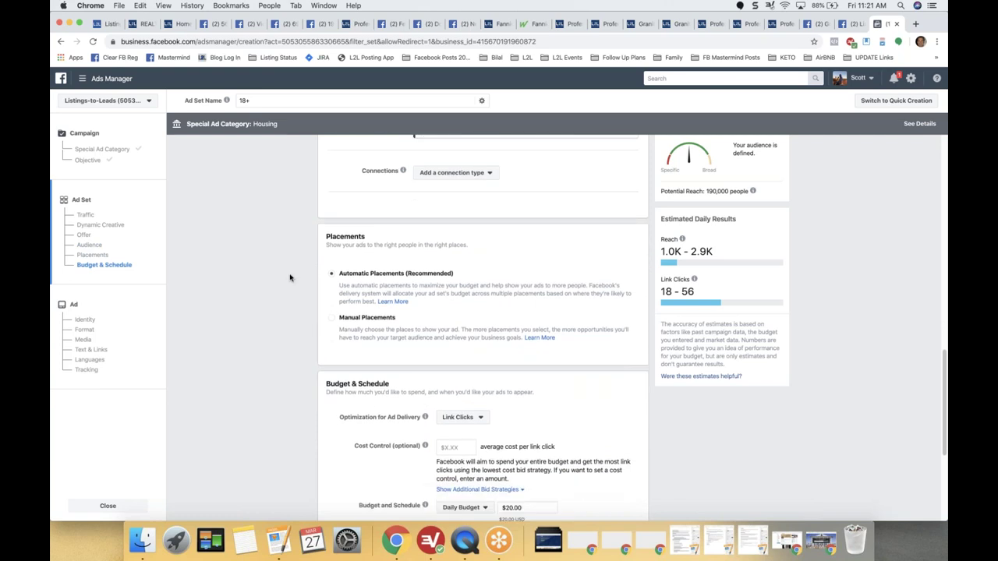
pyautogui.scroll(-1, 289, 277)
pyautogui.scroll(-3, 289, 277)
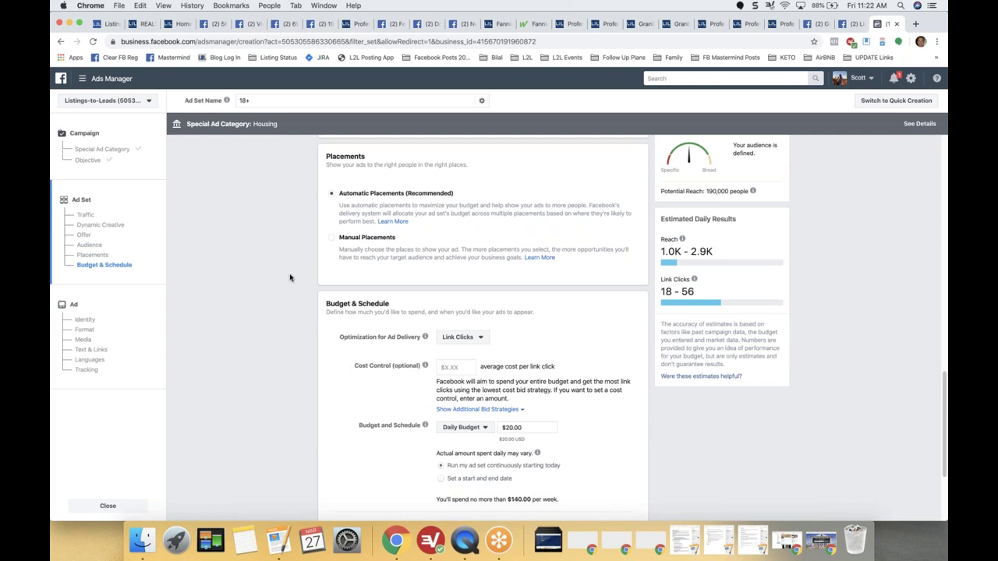
pyautogui.click(332, 238)
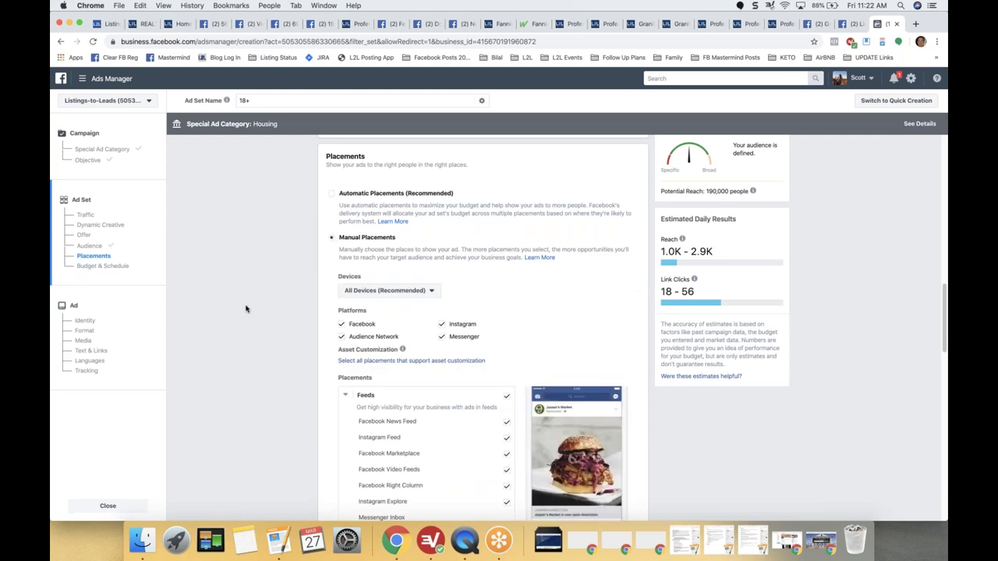
# Limit the ad's devices to Desktop only by removing Mobile.
pyautogui.scroll(-1, 246, 309)
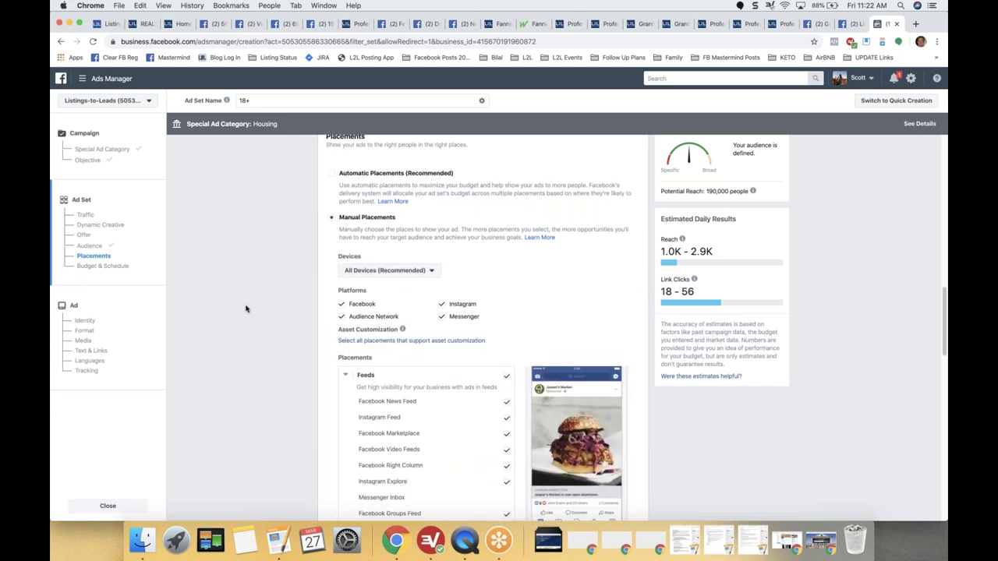
pyautogui.scroll(-1, 343, 273)
pyautogui.click(383, 250)
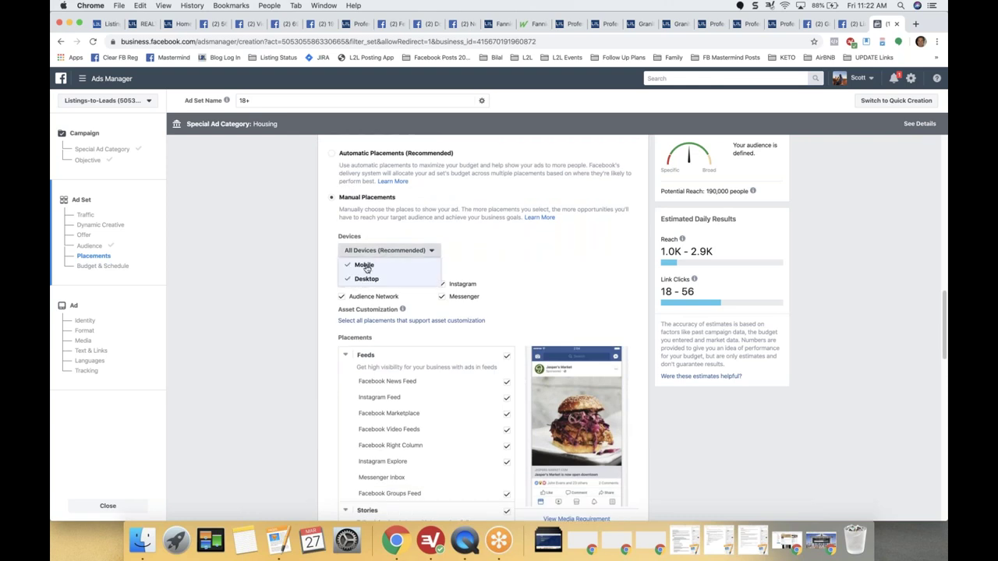
pyautogui.click(364, 265)
pyautogui.click(224, 242)
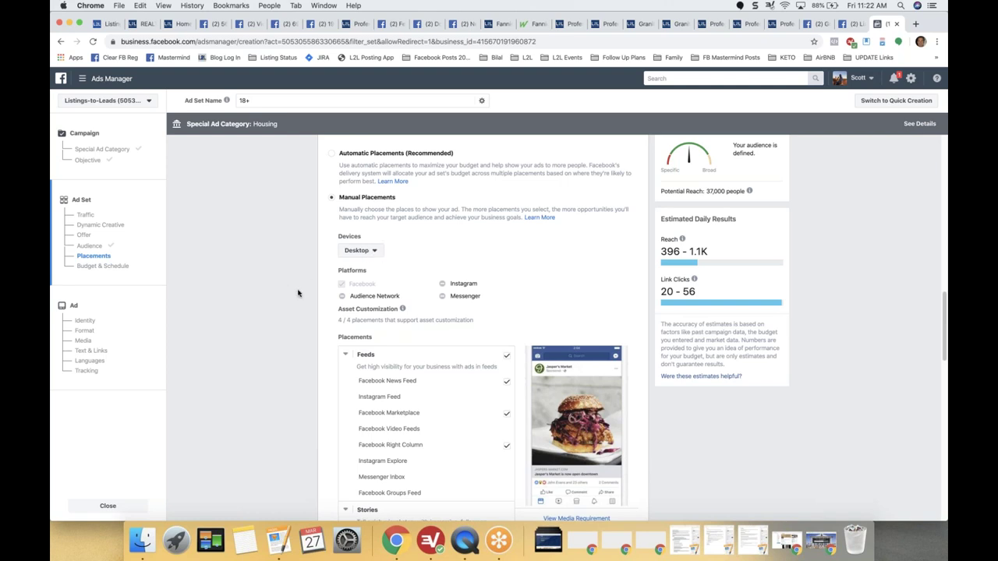
# Exclude the Facebook Right Column and In-Stream video placements.
pyautogui.scroll(-2, 297, 294)
pyautogui.scroll(-1, 297, 293)
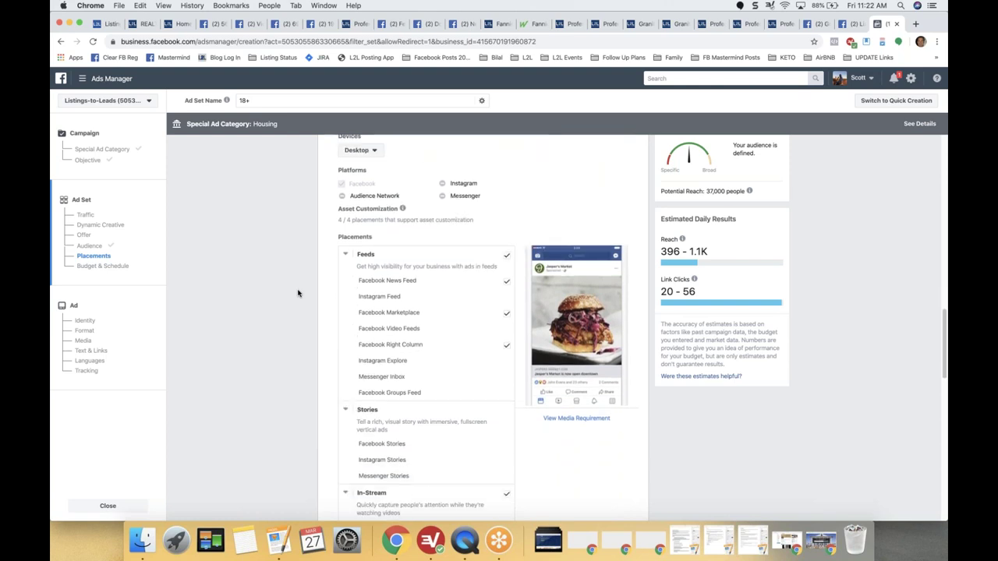
pyautogui.scroll(-2, 297, 293)
pyautogui.scroll(-1, 297, 292)
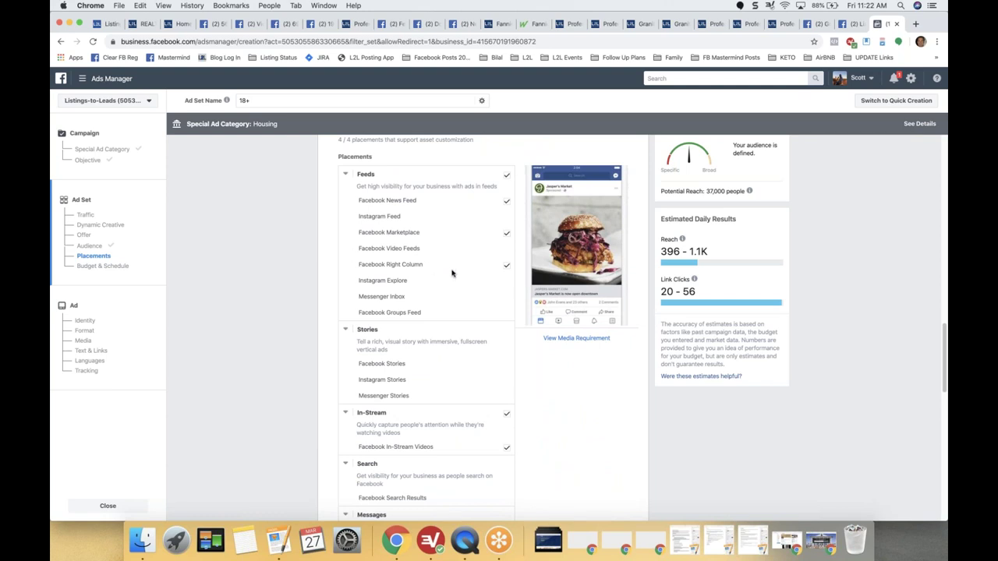
pyautogui.click(506, 268)
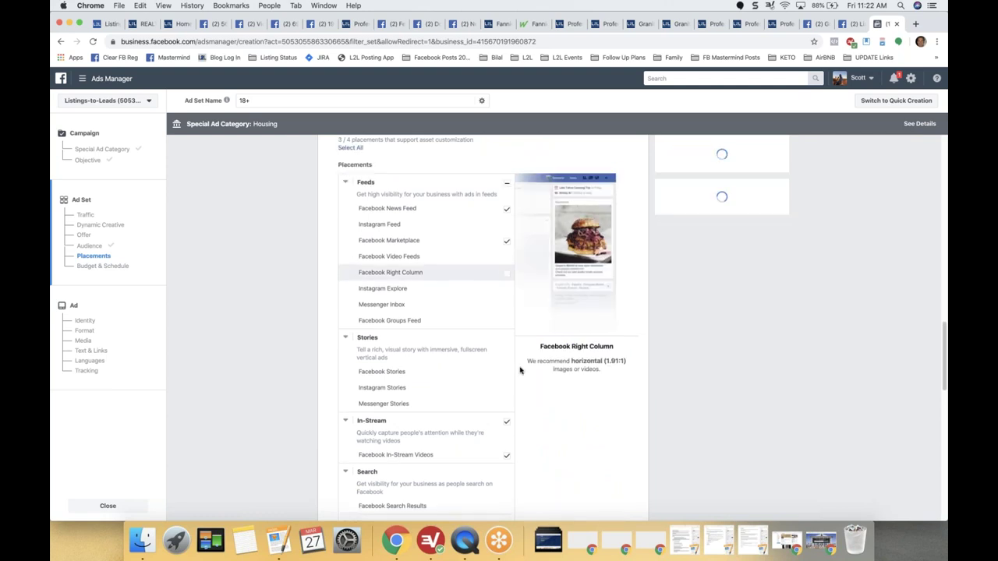
pyautogui.click(507, 425)
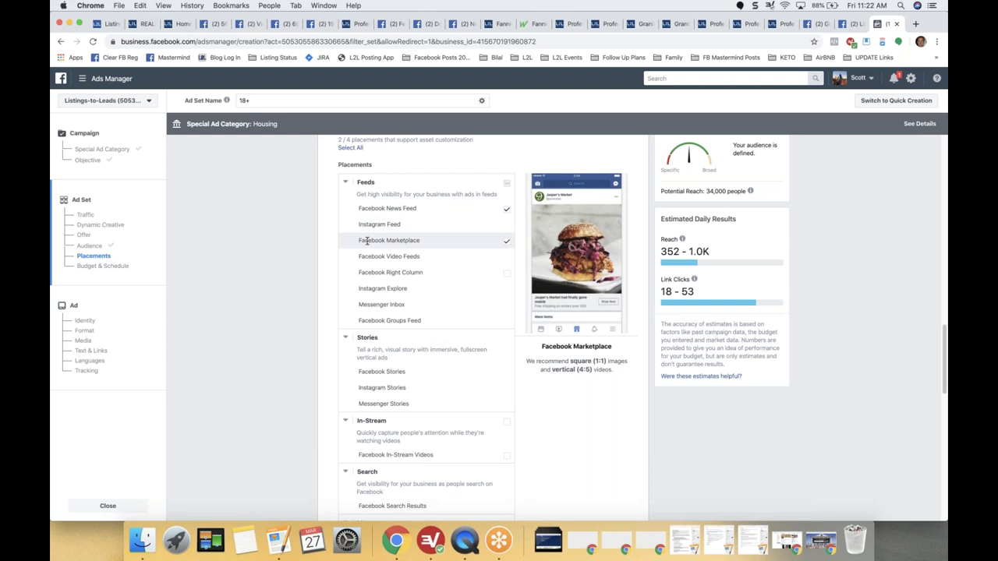
pyautogui.scroll(-1, 315, 299)
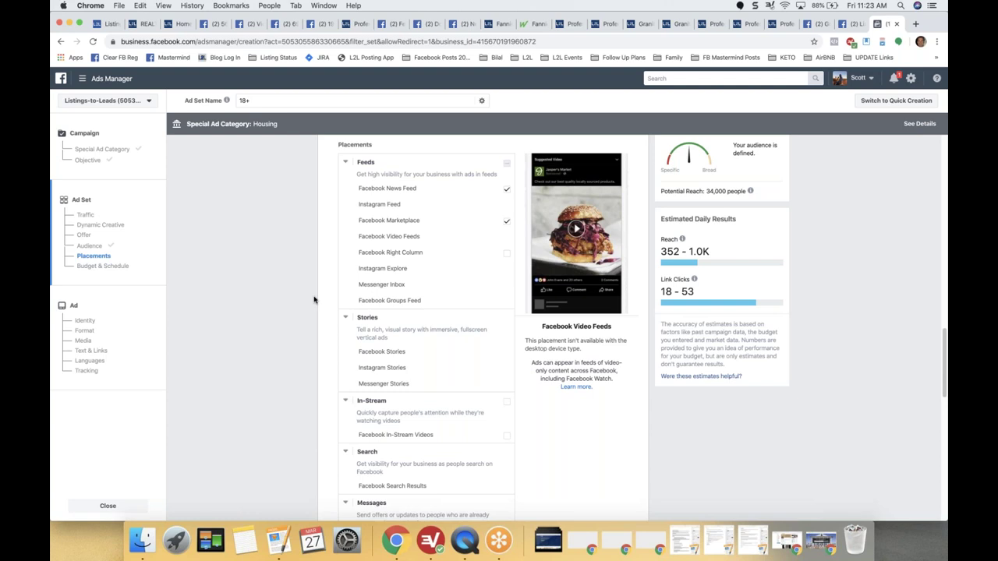
pyautogui.scroll(-3, 314, 299)
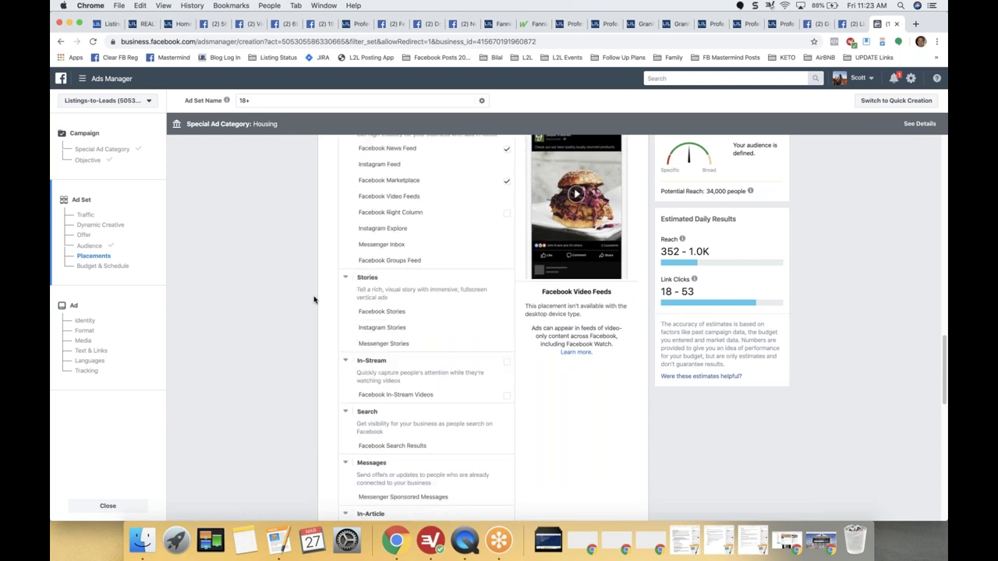
pyautogui.scroll(-10, 315, 299)
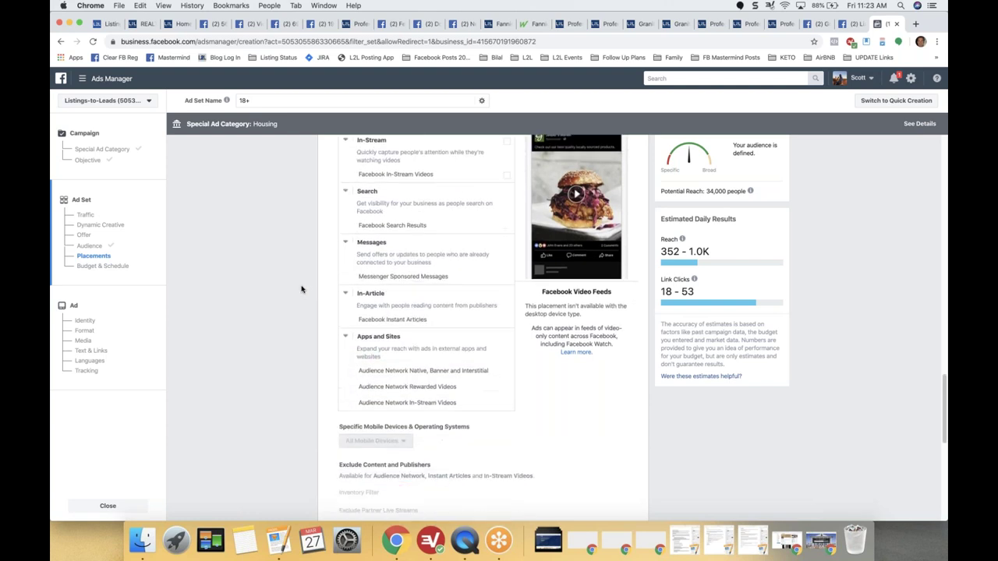
pyautogui.scroll(-5, 302, 289)
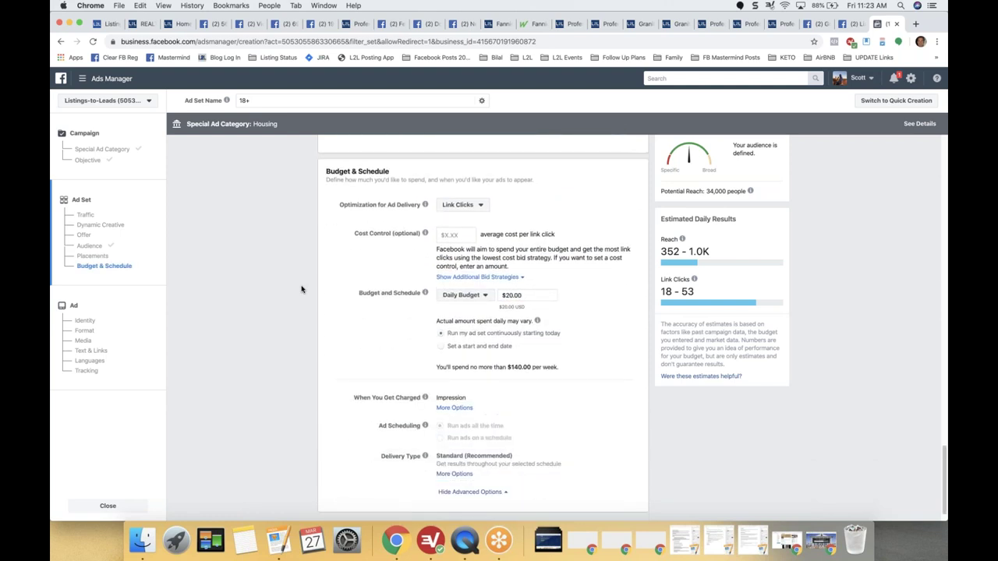
pyautogui.click(483, 186)
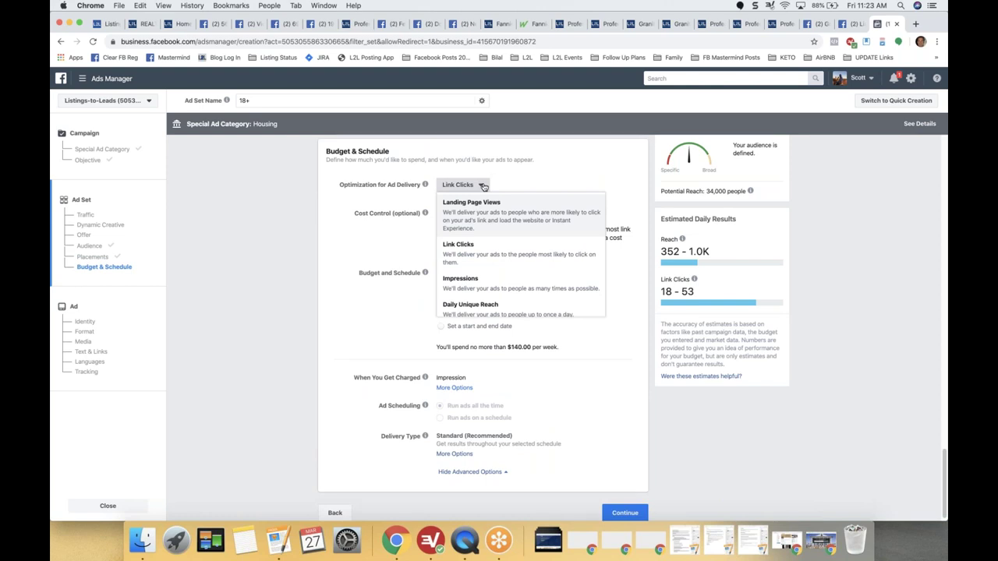
# Set ad delivery optimization to Impressions after comparing the Link Clicks reach estimate.
pyautogui.click(475, 287)
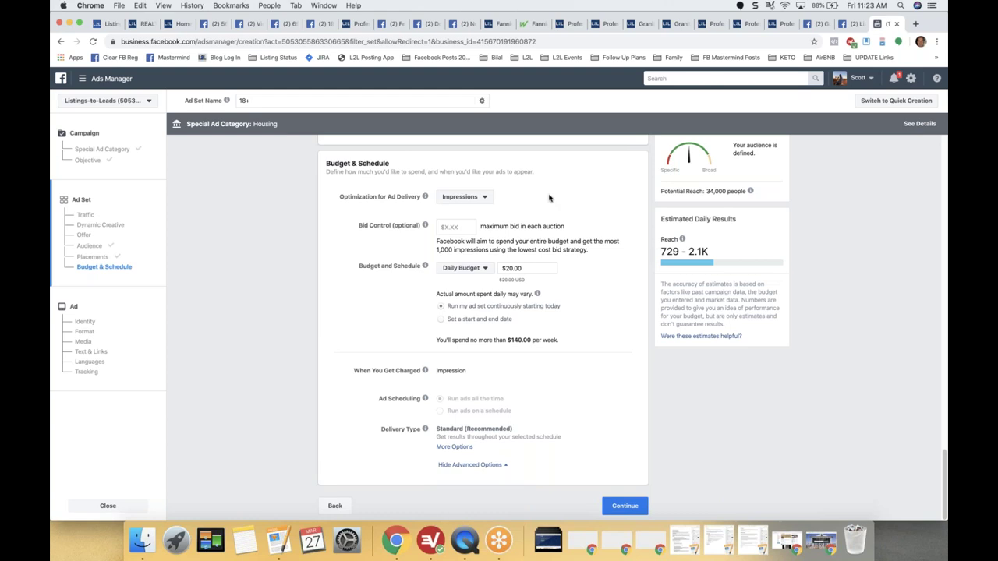
pyautogui.click(475, 198)
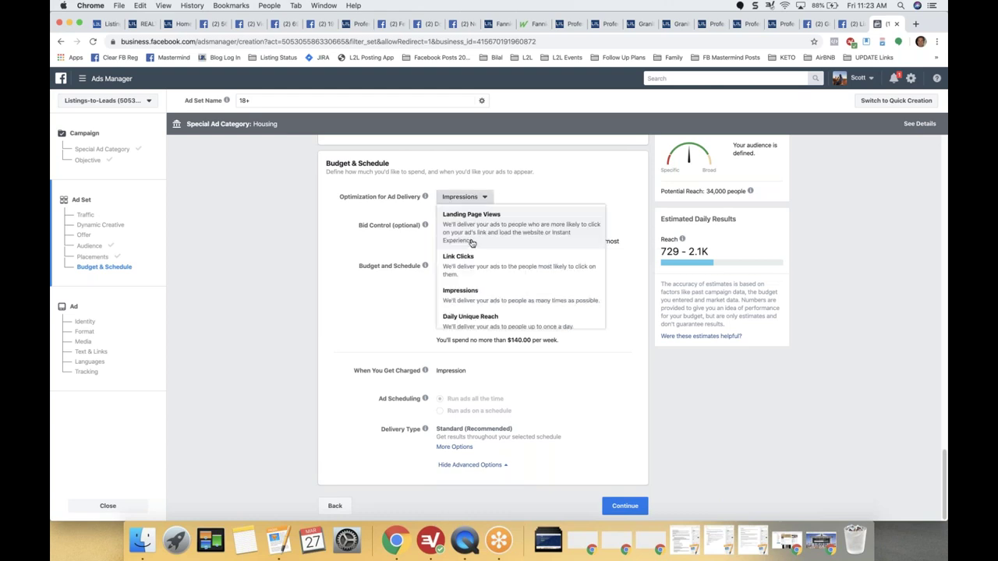
pyautogui.click(469, 265)
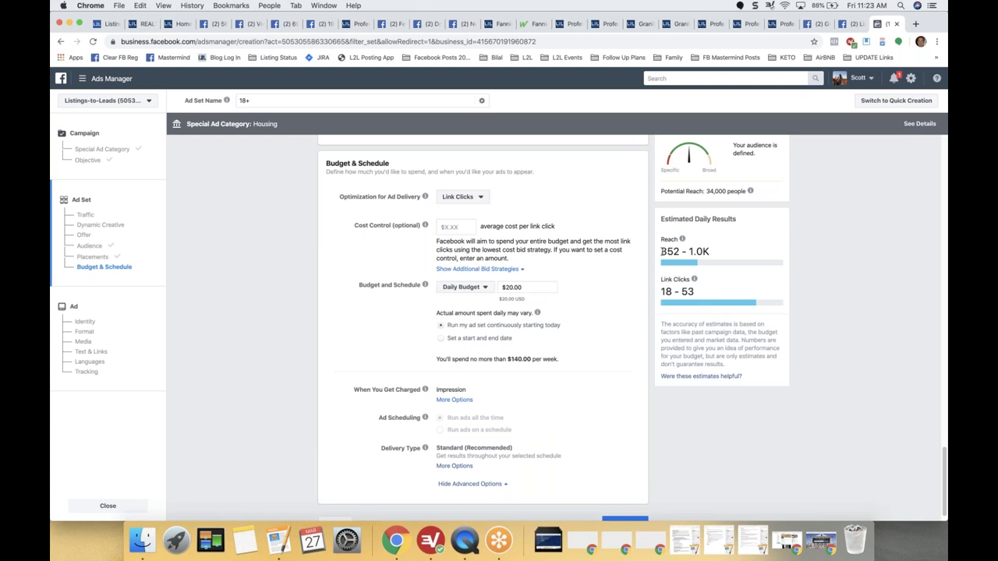
pyautogui.tripleClick(724, 253)
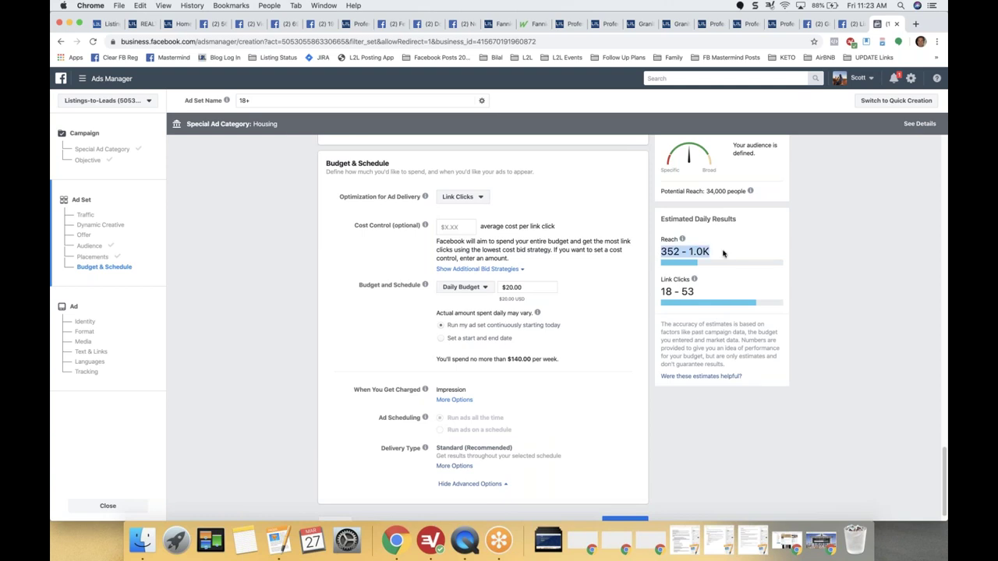
pyautogui.click(479, 198)
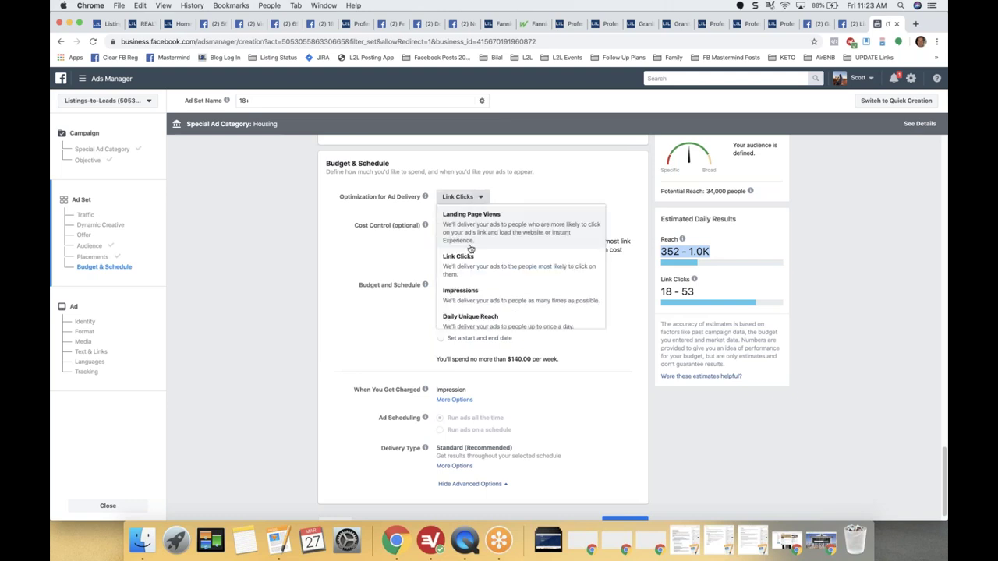
pyautogui.click(463, 297)
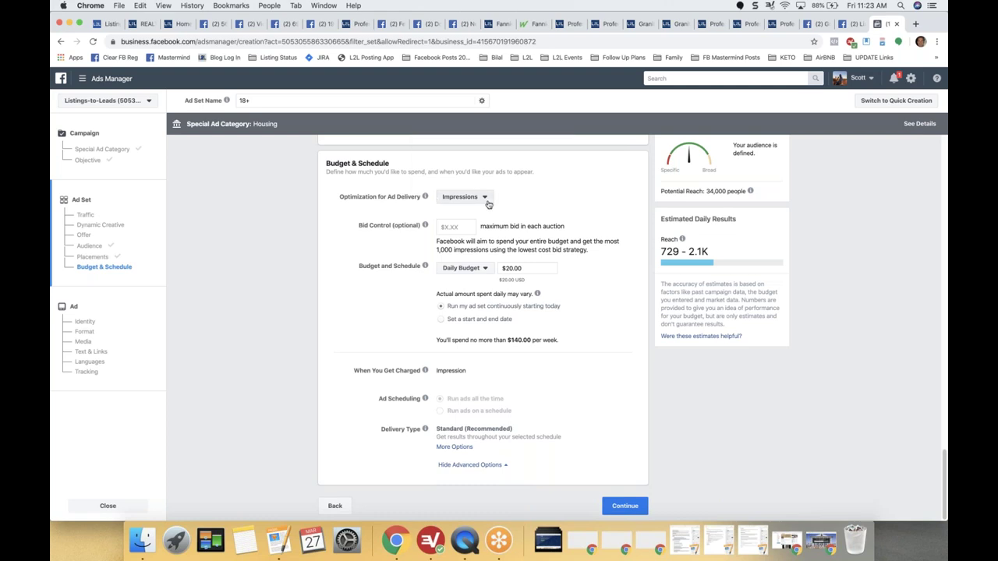
# Keep the Daily Budget type and lower the amount to $1.00.
pyautogui.click(485, 269)
pyautogui.click(486, 270)
pyautogui.click(486, 270)
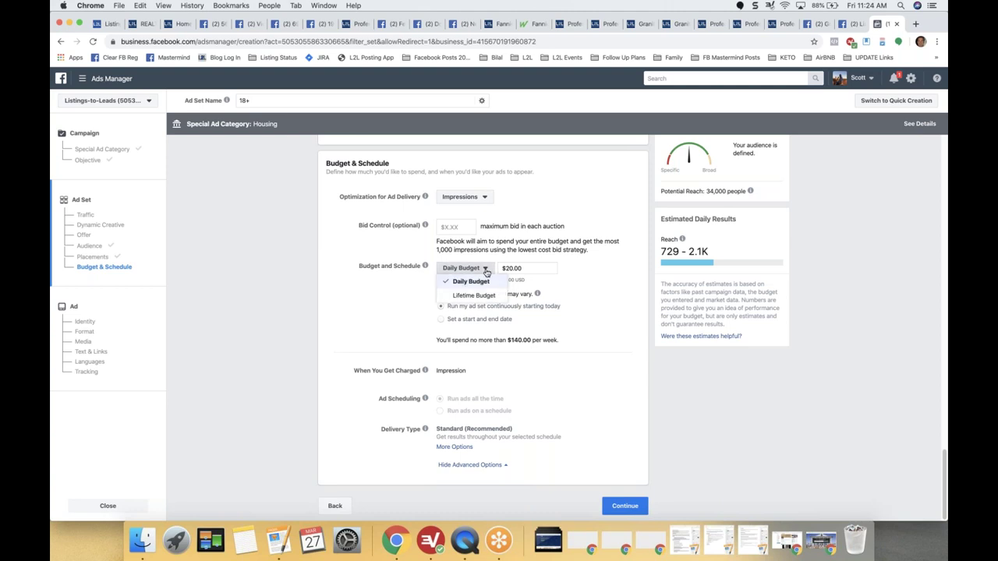
pyautogui.click(486, 282)
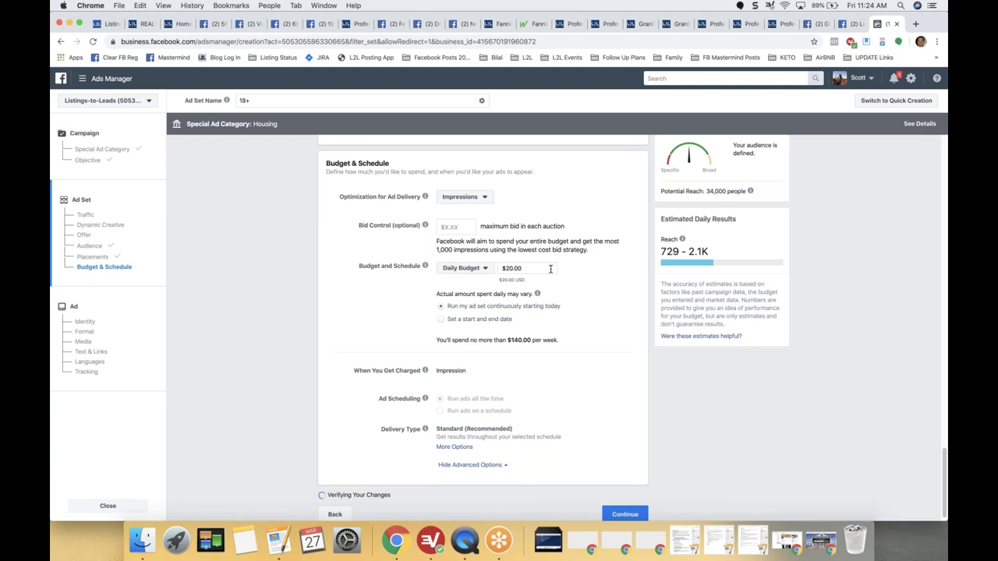
pyautogui.press('Tab')
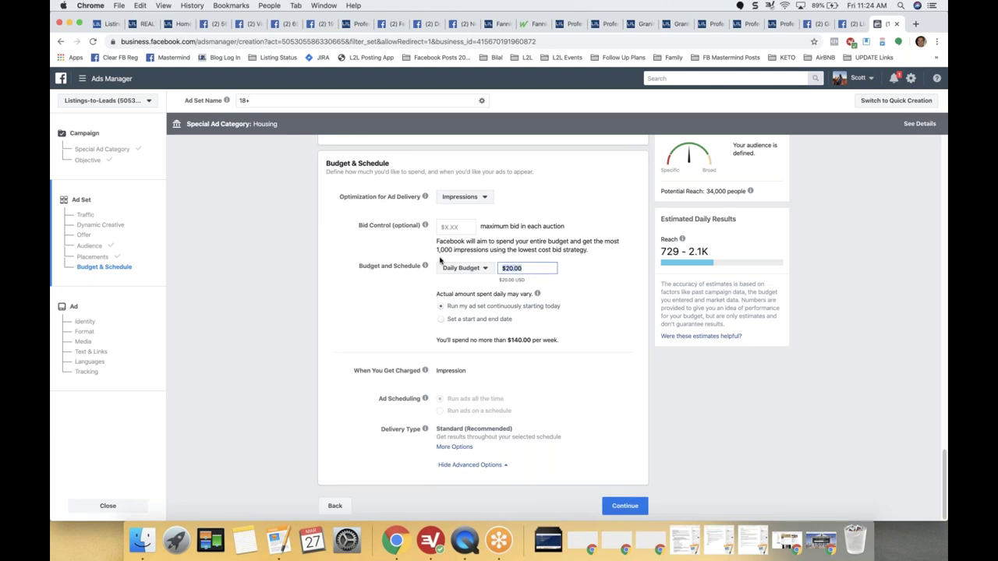
pyautogui.write('1')
pyautogui.click(425, 266)
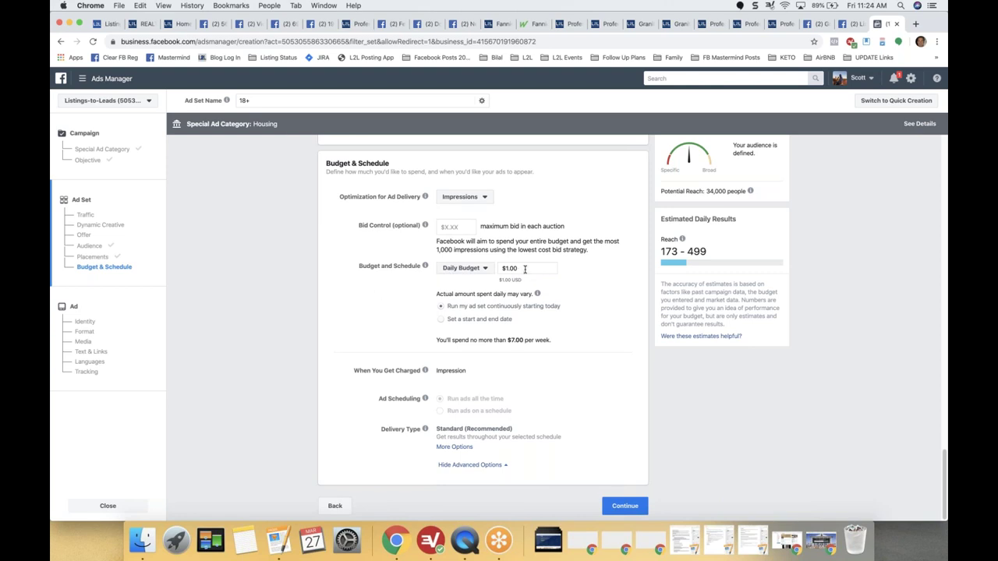
pyautogui.click(481, 323)
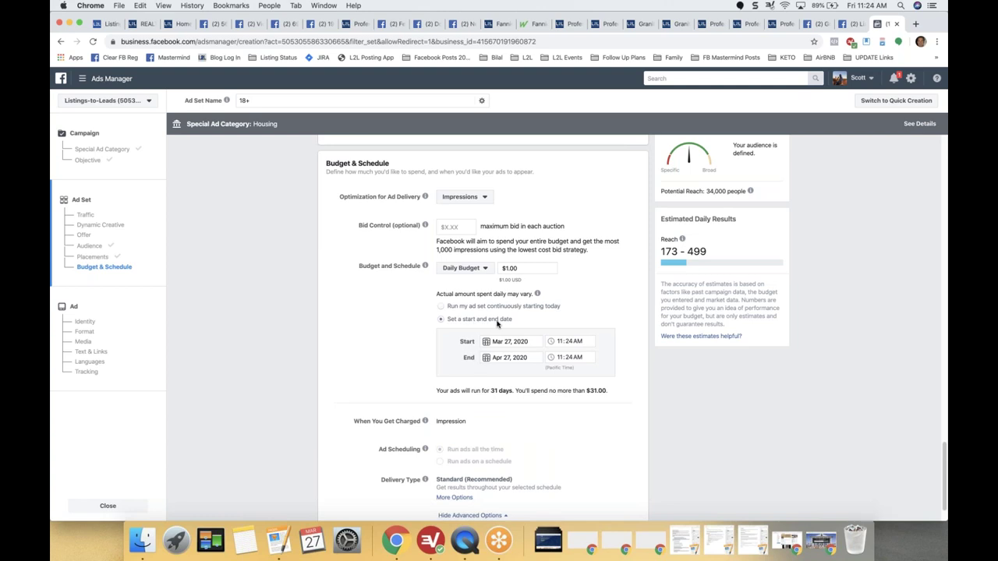
# Set the ad set end date to Apr 2, 2020, giving a 6-day, $6.00 run.
pyautogui.click(489, 358)
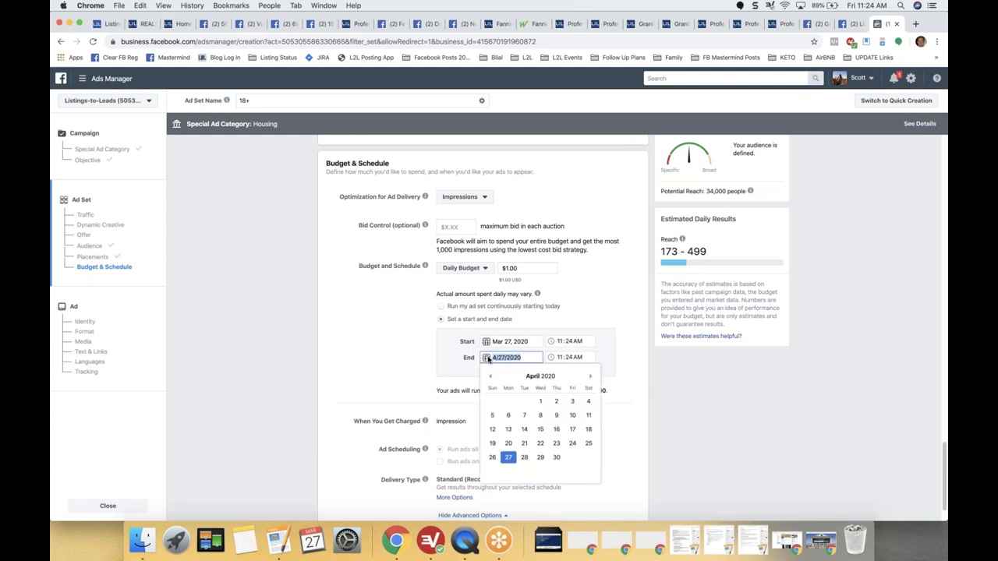
pyautogui.click(490, 377)
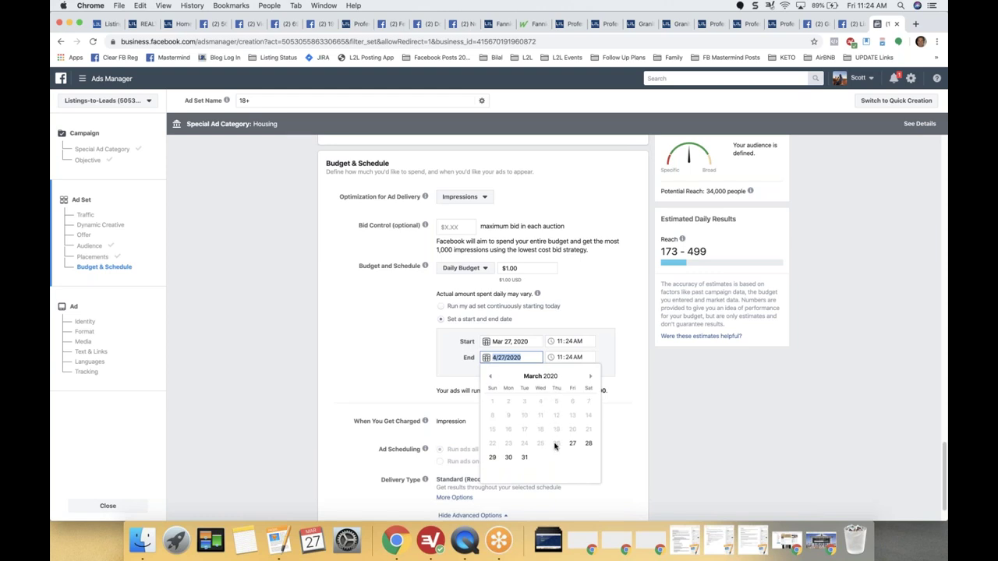
pyautogui.click(590, 378)
pyautogui.click(557, 401)
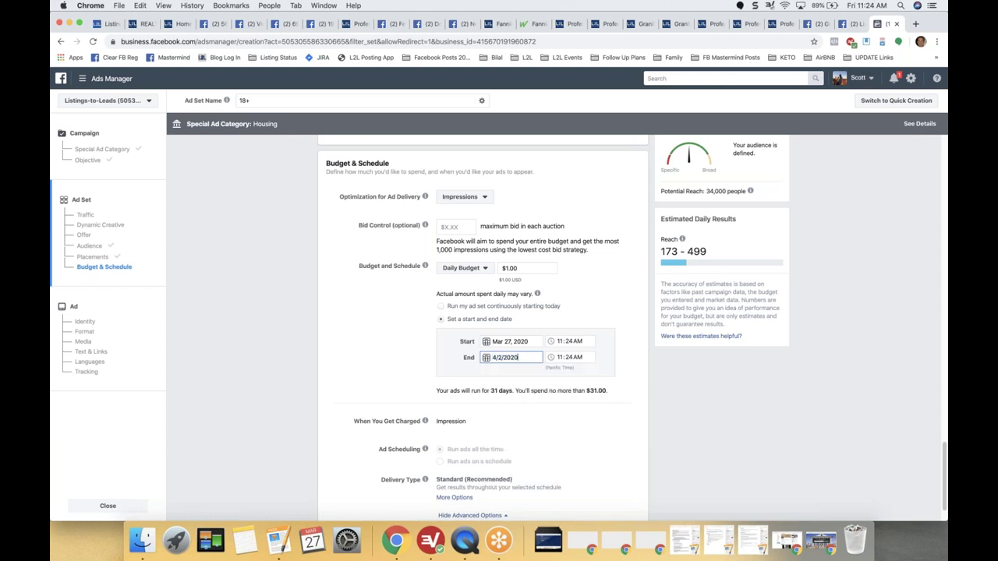
pyautogui.click(362, 359)
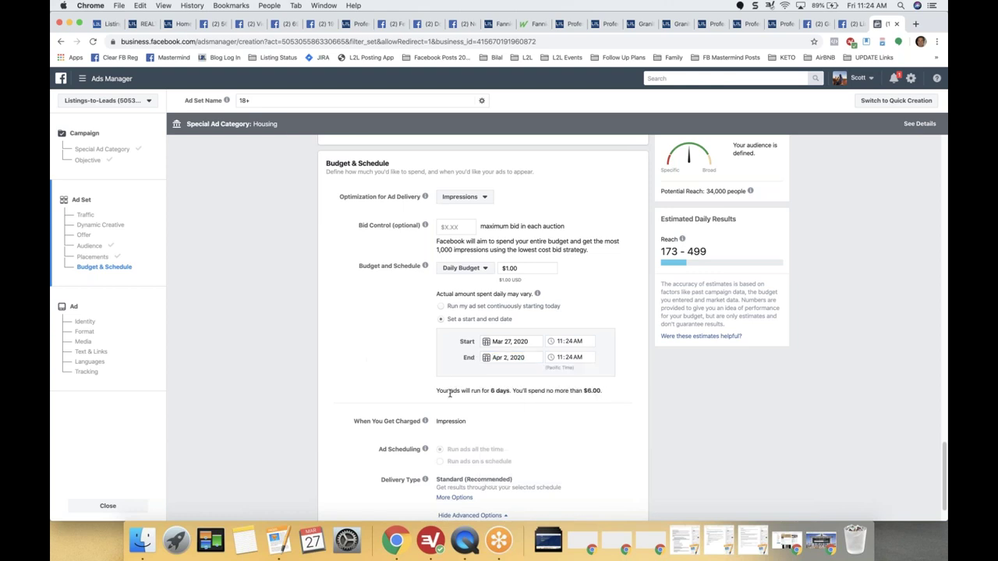
pyautogui.moveTo(449, 394); pyautogui.dragTo(602, 398)
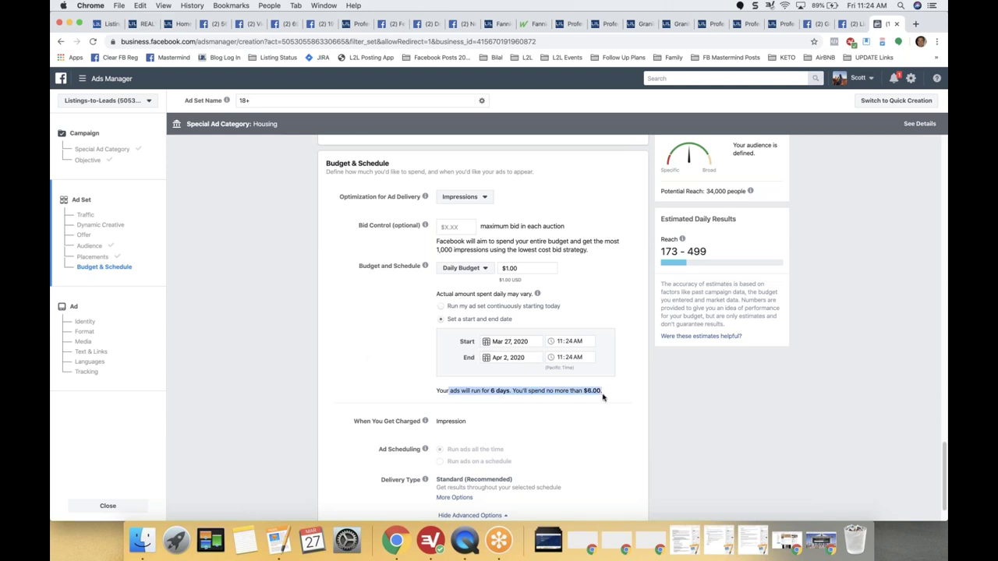
pyautogui.click(392, 382)
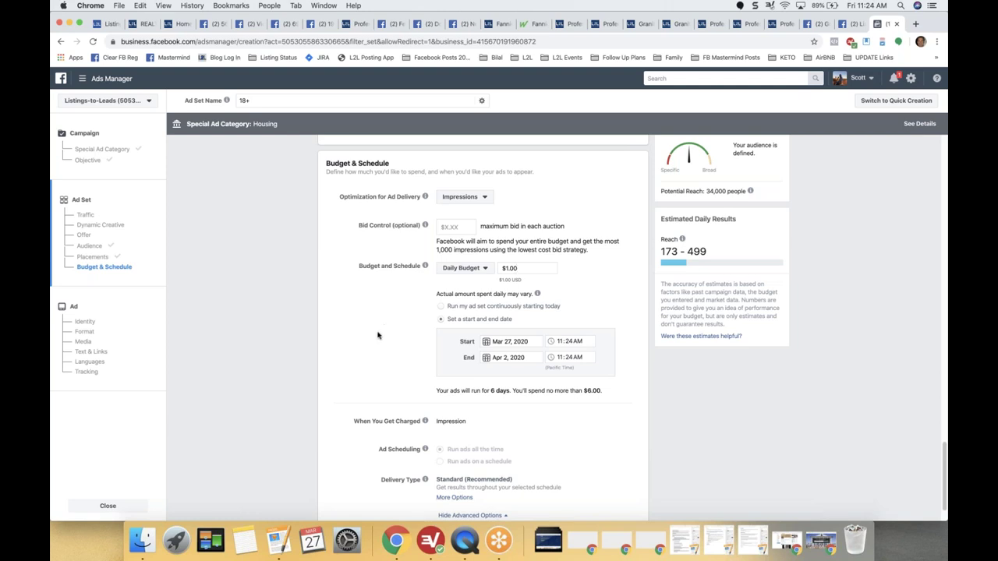
pyautogui.scroll(1, 378, 335)
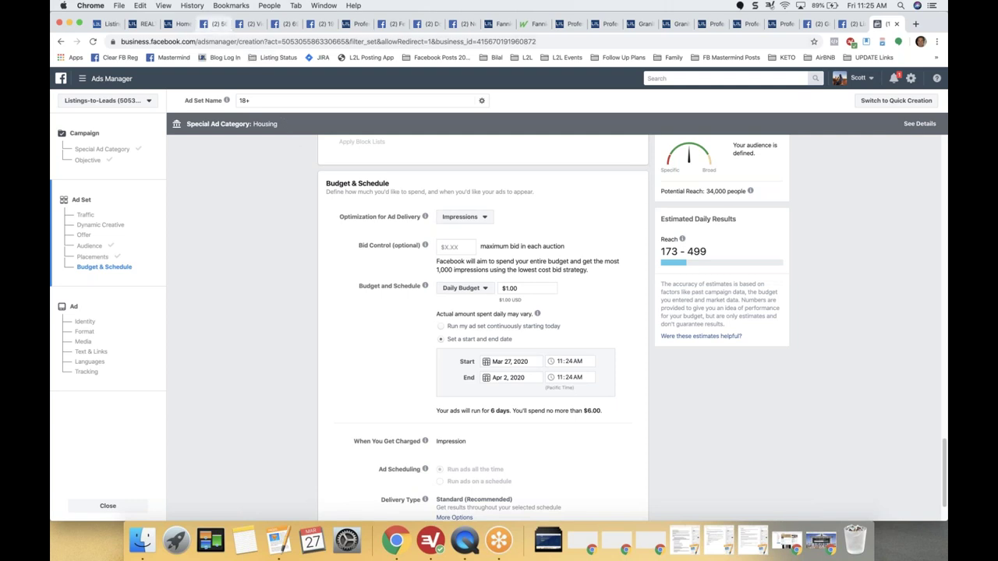
# Change the daily budget to $2.00, capping the 6-day run at $12.00.
pyautogui.moveTo(525, 288); pyautogui.dragTo(453, 289)
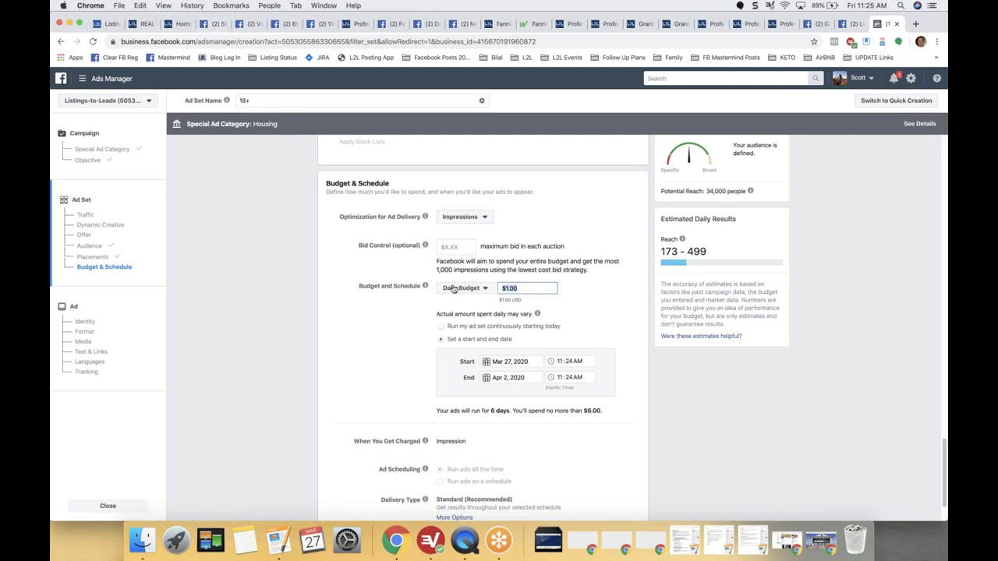
pyautogui.write('2')
pyautogui.click(386, 330)
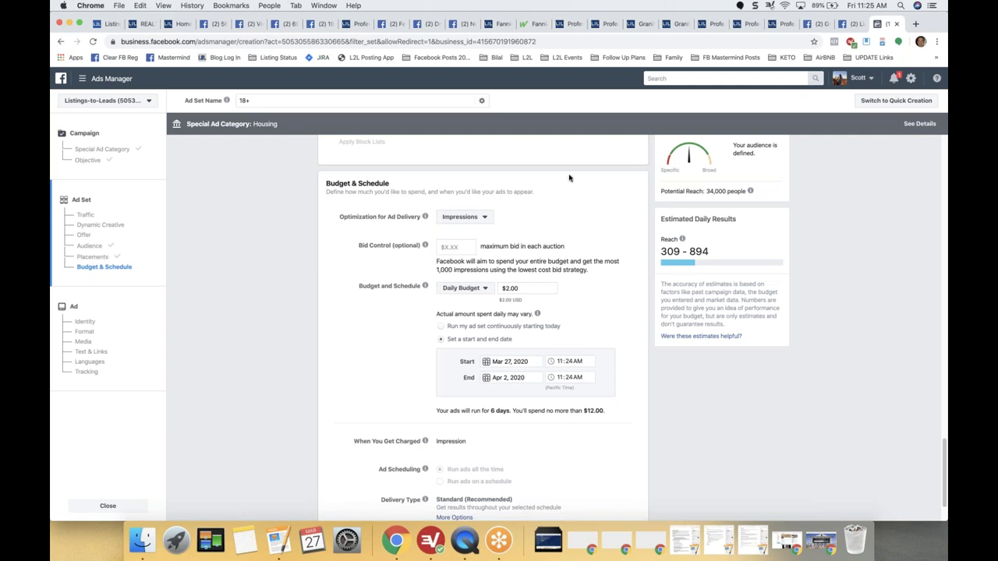
pyautogui.click(524, 288)
pyautogui.click(249, 25)
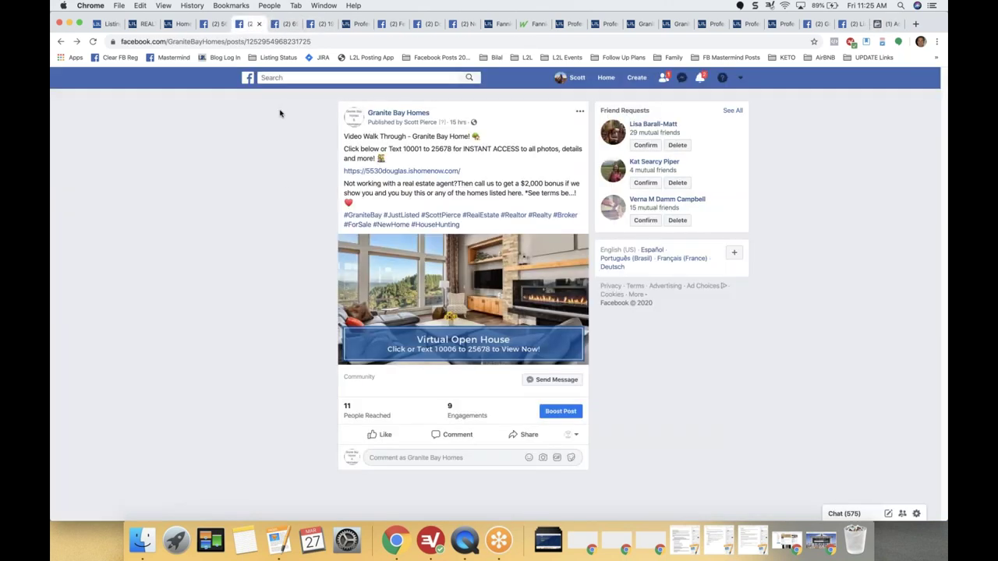
pyautogui.click(286, 27)
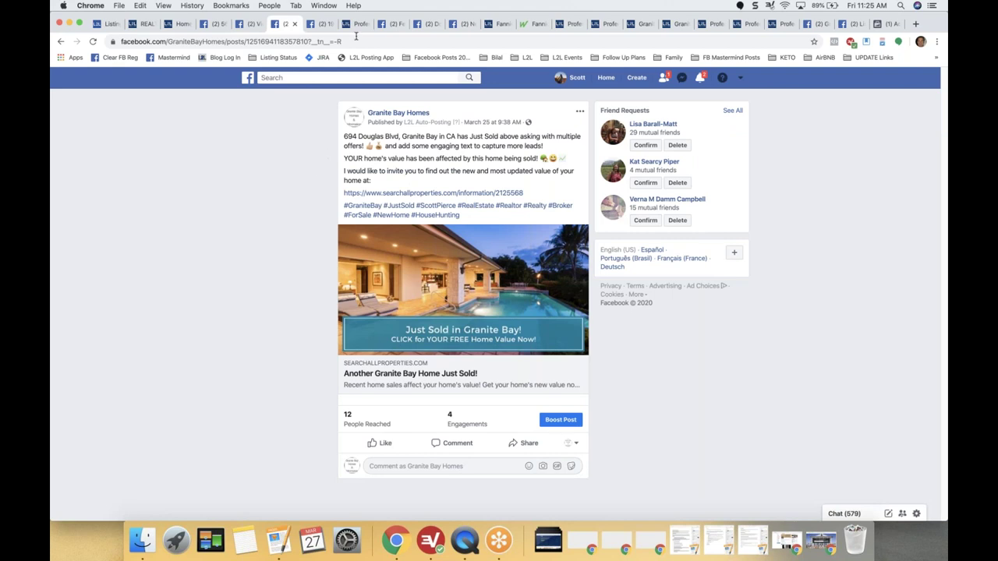
pyautogui.click(392, 28)
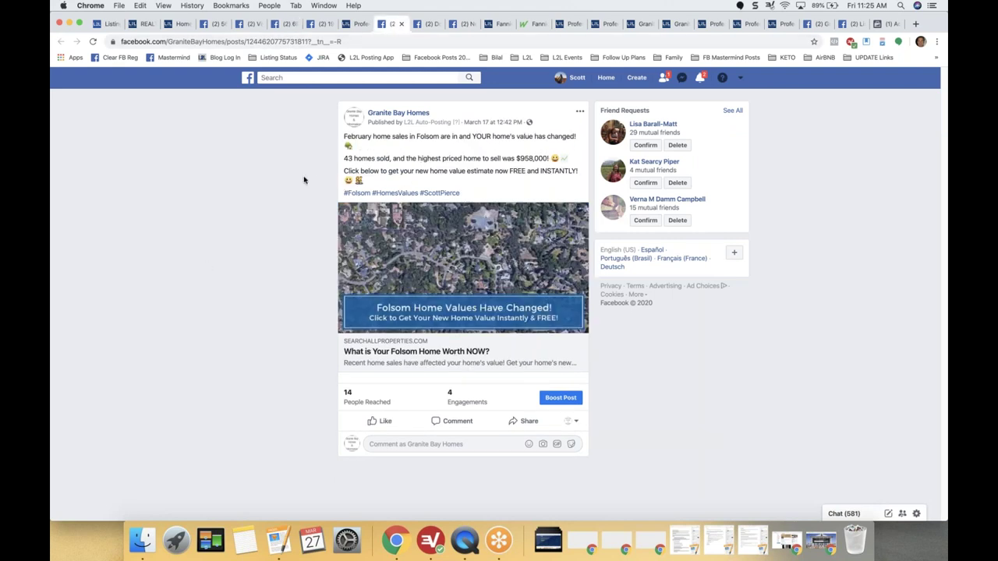
pyautogui.click(428, 26)
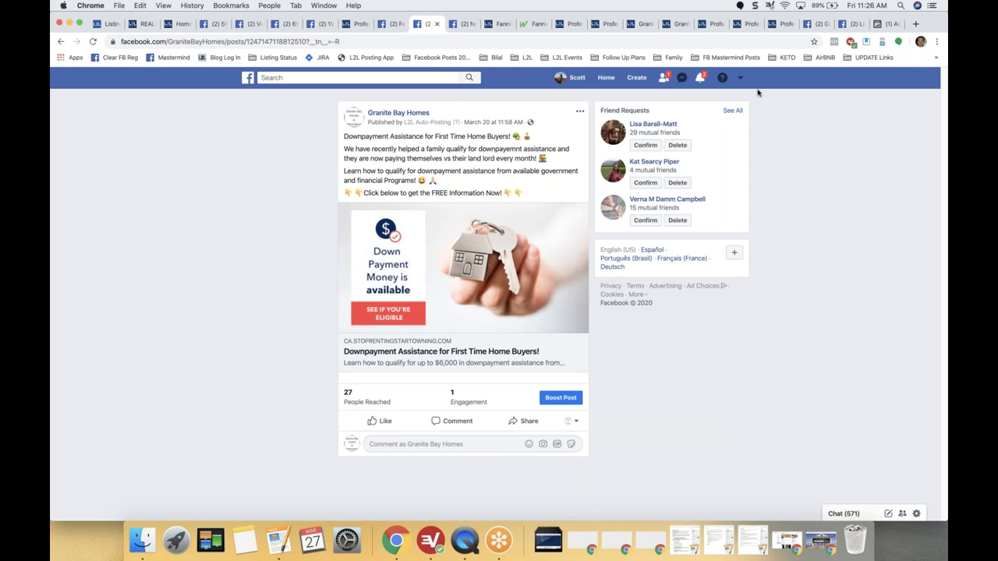
pyautogui.click(882, 26)
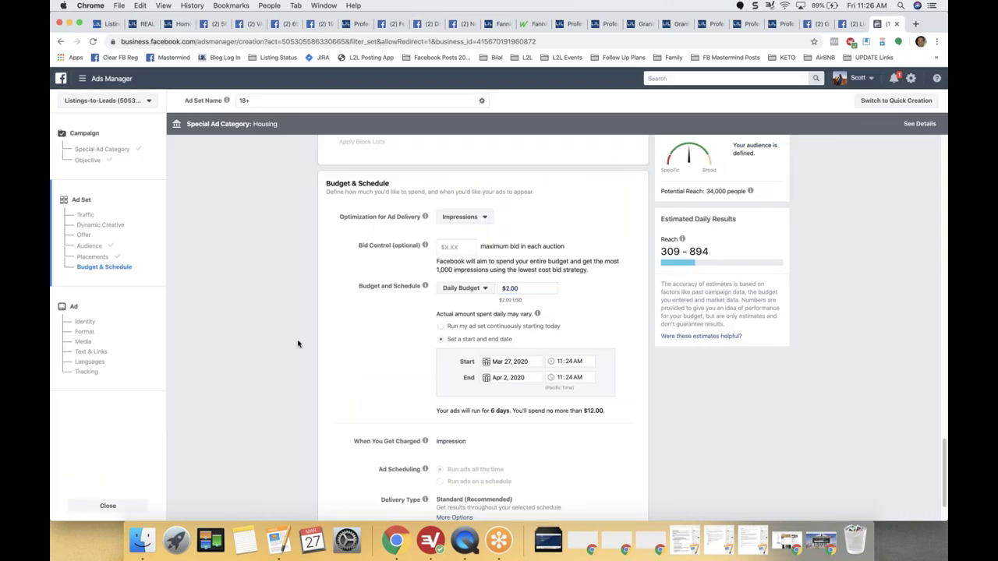
# Check the ad set's estimated reach and continue past Budget & Schedule to the ad setup.
pyautogui.scroll(-2, 548, 276)
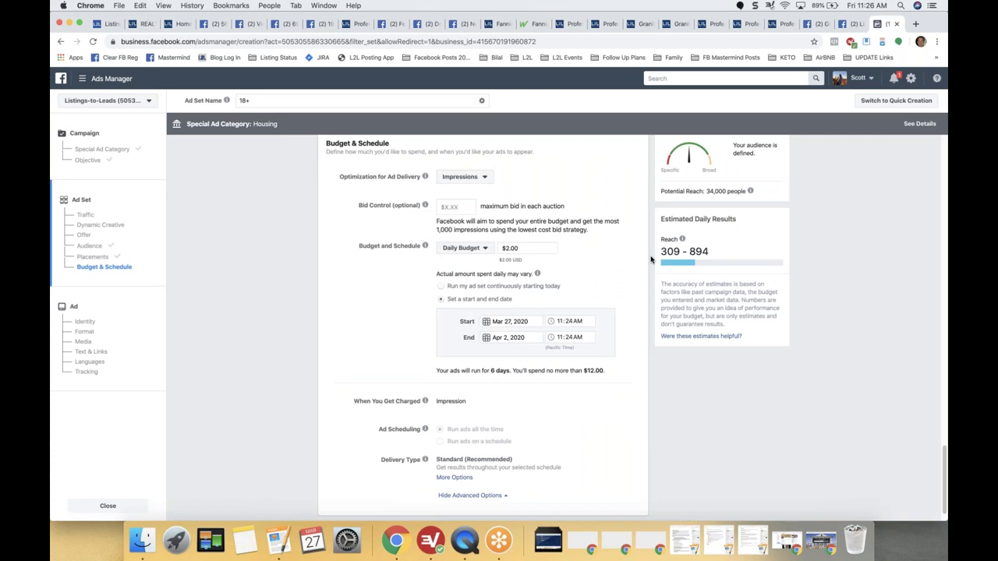
pyautogui.tripleClick(707, 251)
pyautogui.click(725, 447)
pyautogui.scroll(-1, 943, 469)
pyautogui.scroll(-2, 943, 469)
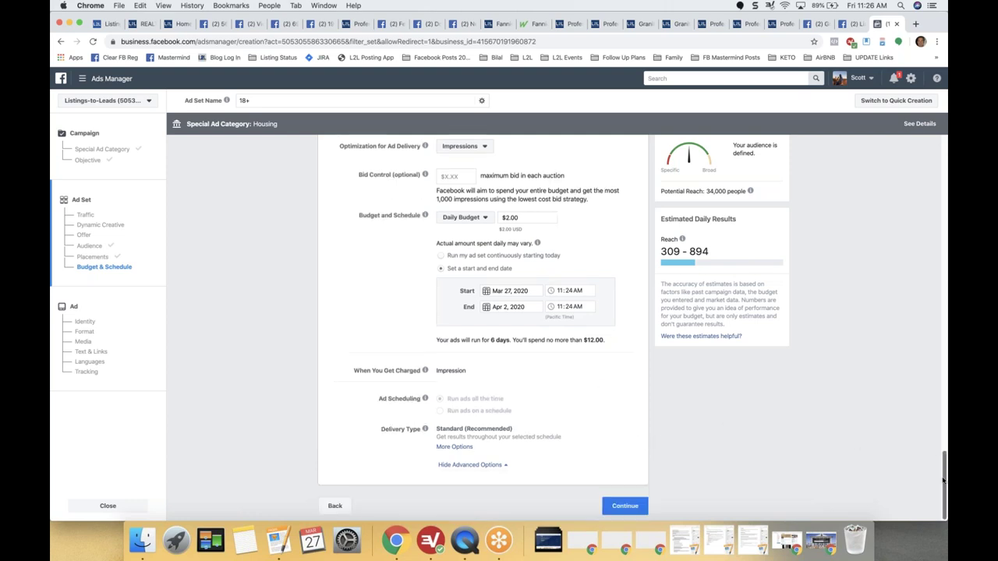
pyautogui.click(623, 507)
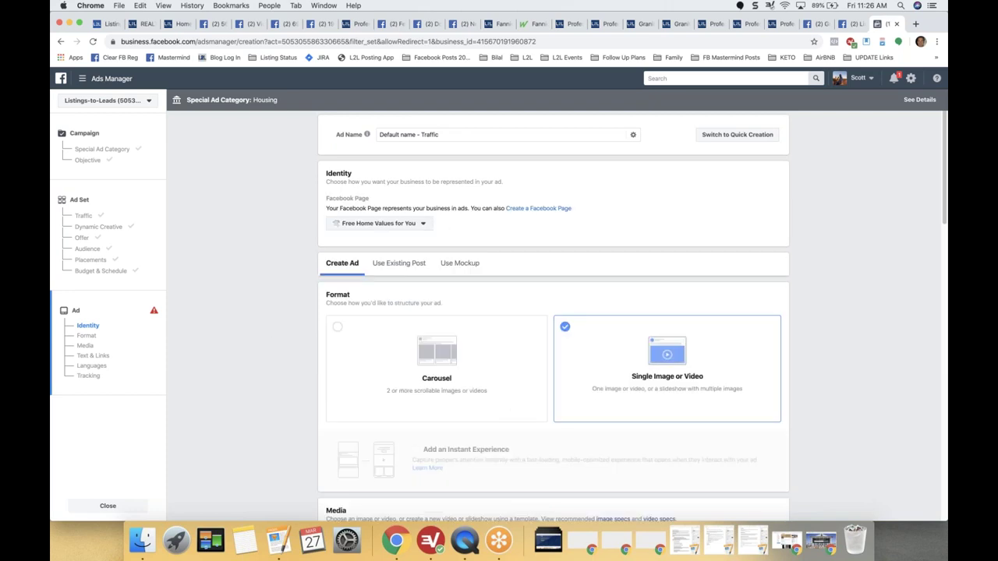
# Set the ad's Facebook Page to Granite Bay Homes and choose Use Existing Post.
pyautogui.click(425, 225)
pyautogui.click(378, 257)
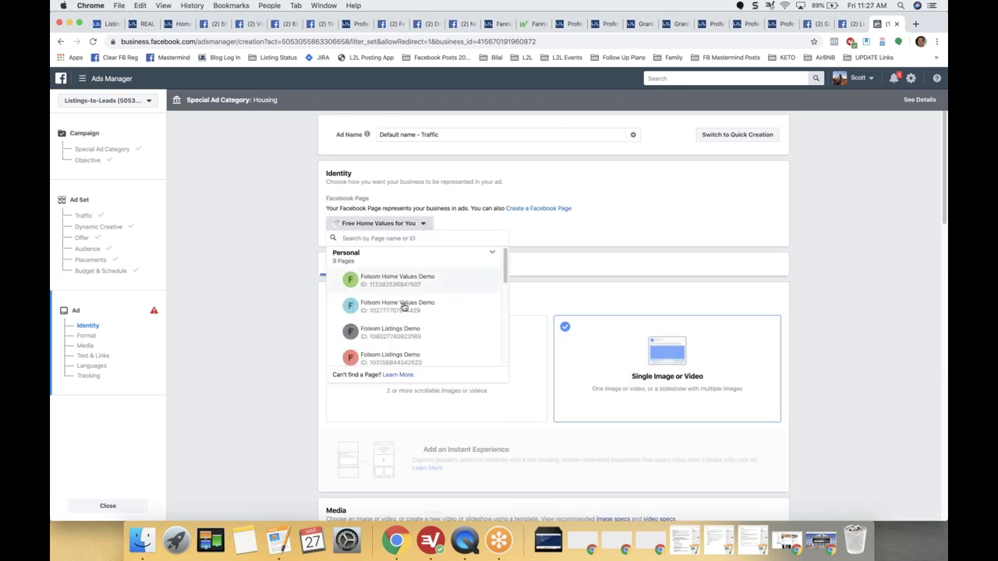
pyautogui.moveTo(505, 268); pyautogui.dragTo(506, 292)
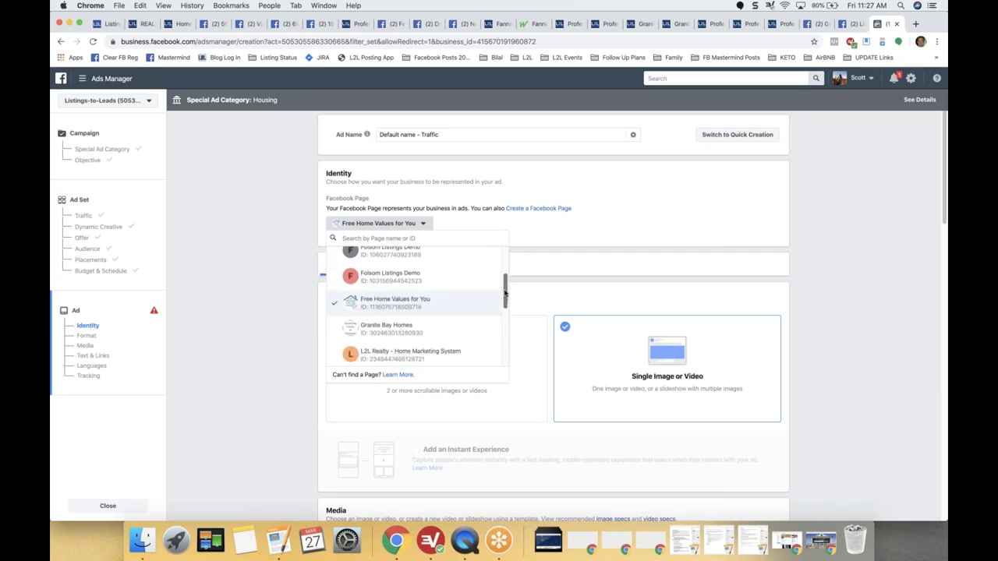
pyautogui.press('Down')
pyautogui.press('Return')
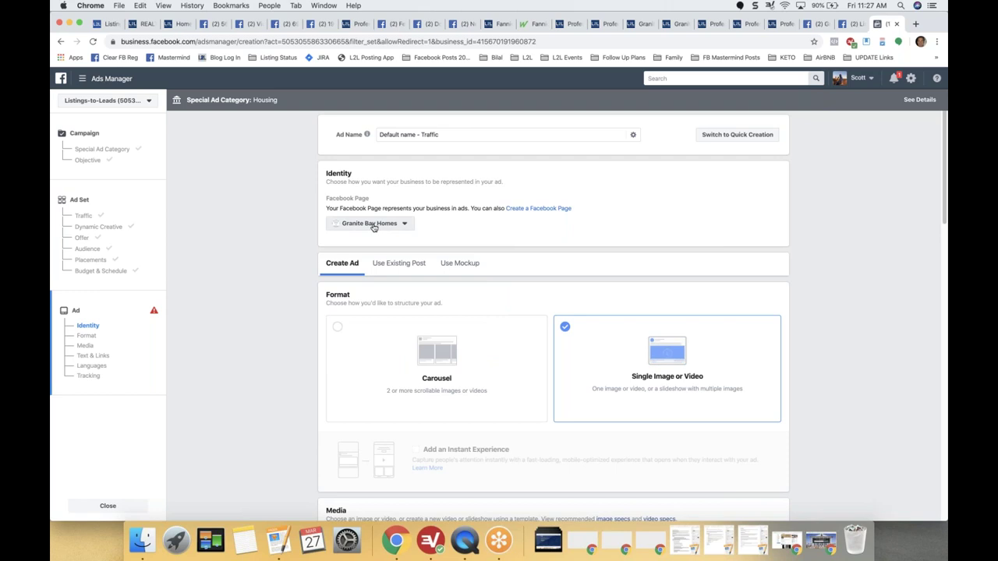
pyautogui.click(399, 264)
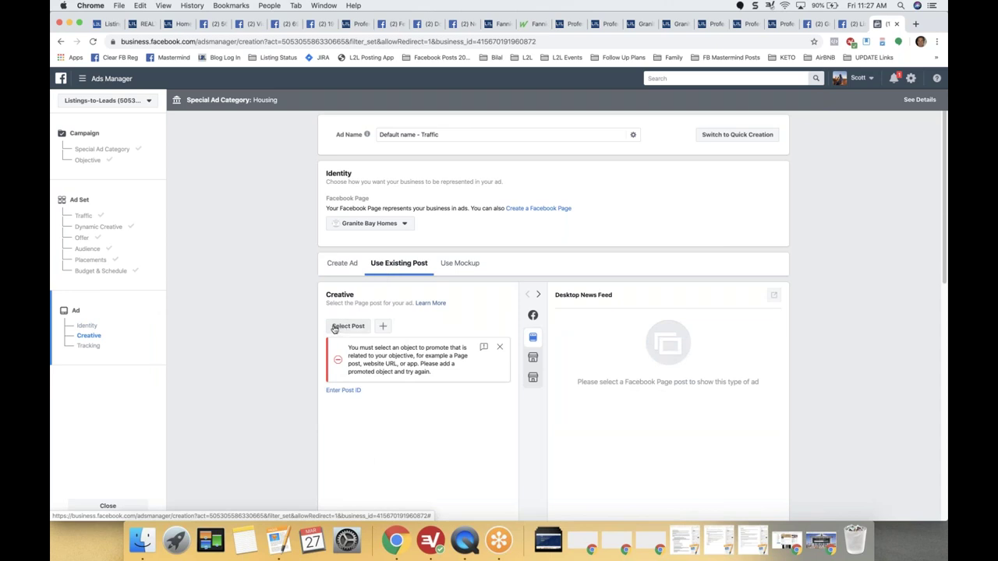
# Compare the page posts and use the downpayment assistance post as the ad creative.
pyautogui.click(333, 329)
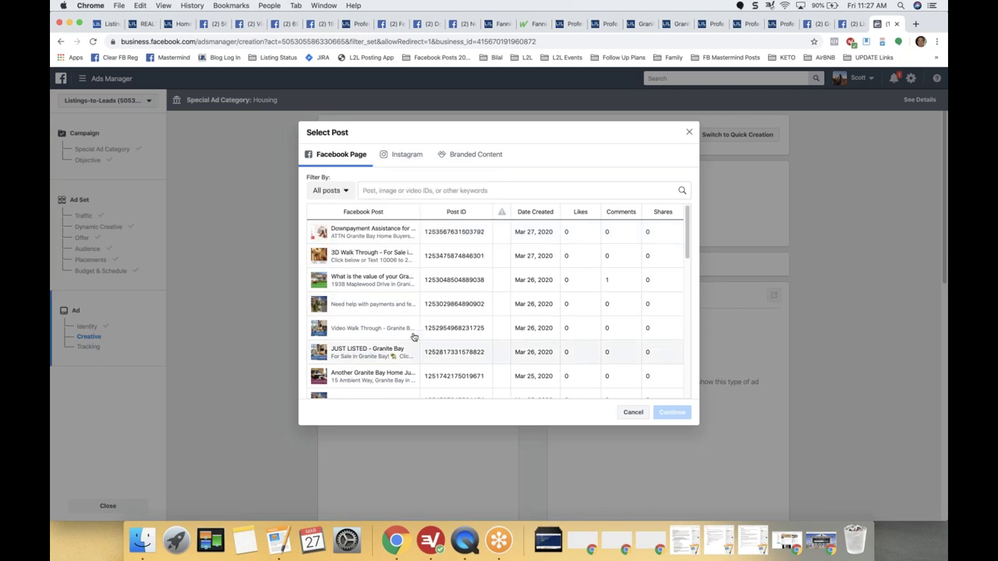
pyautogui.click(384, 336)
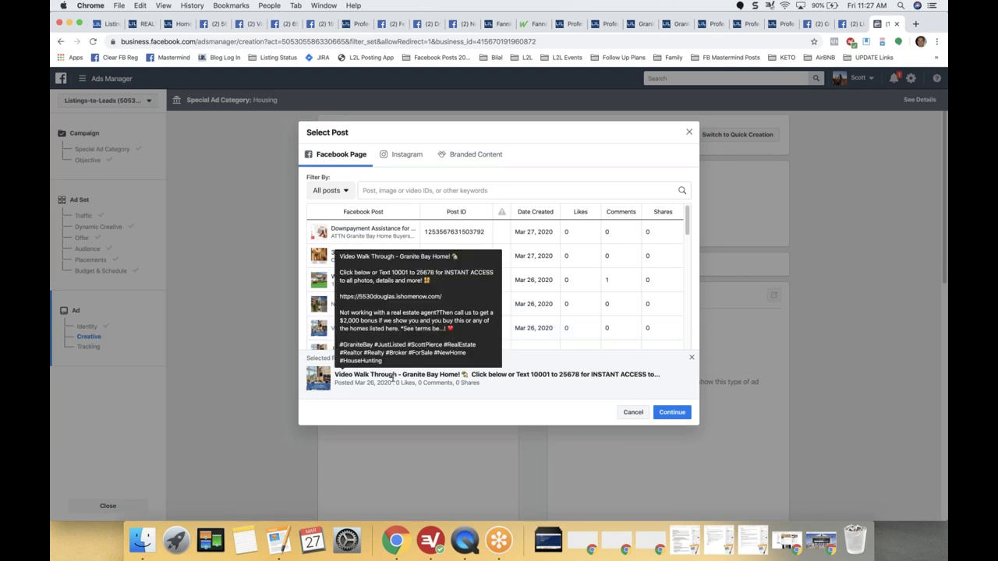
pyautogui.click(362, 231)
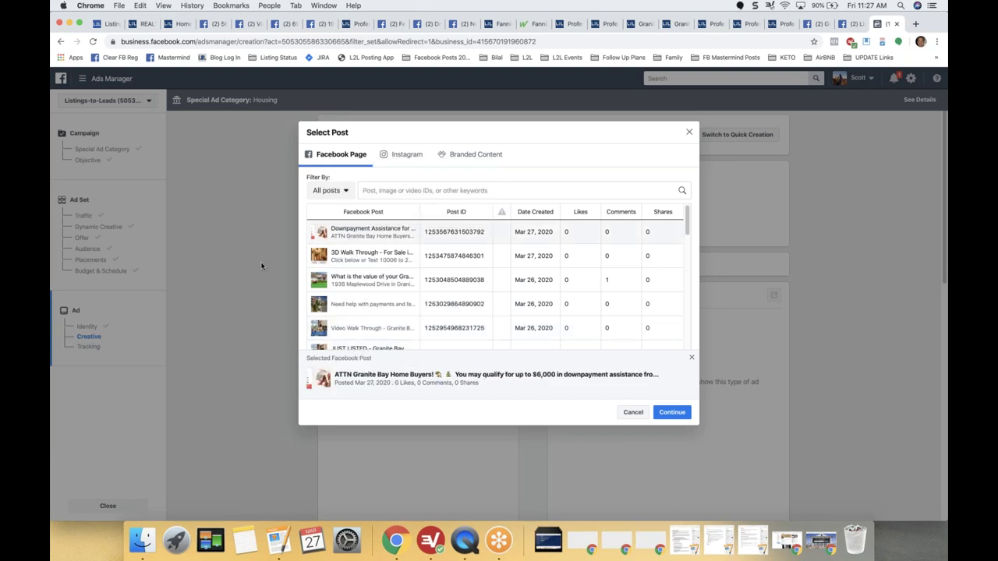
pyautogui.click(373, 262)
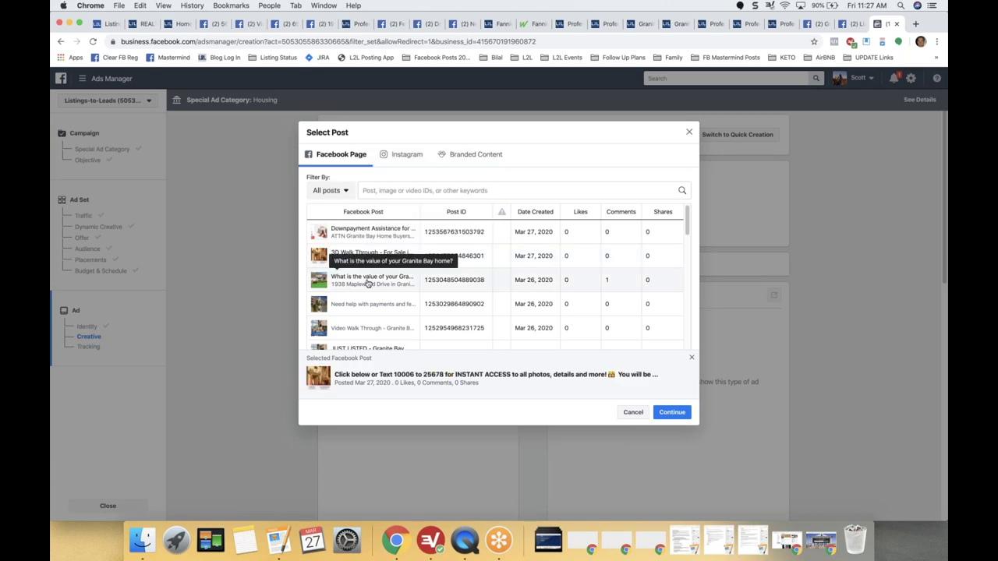
pyautogui.click(369, 286)
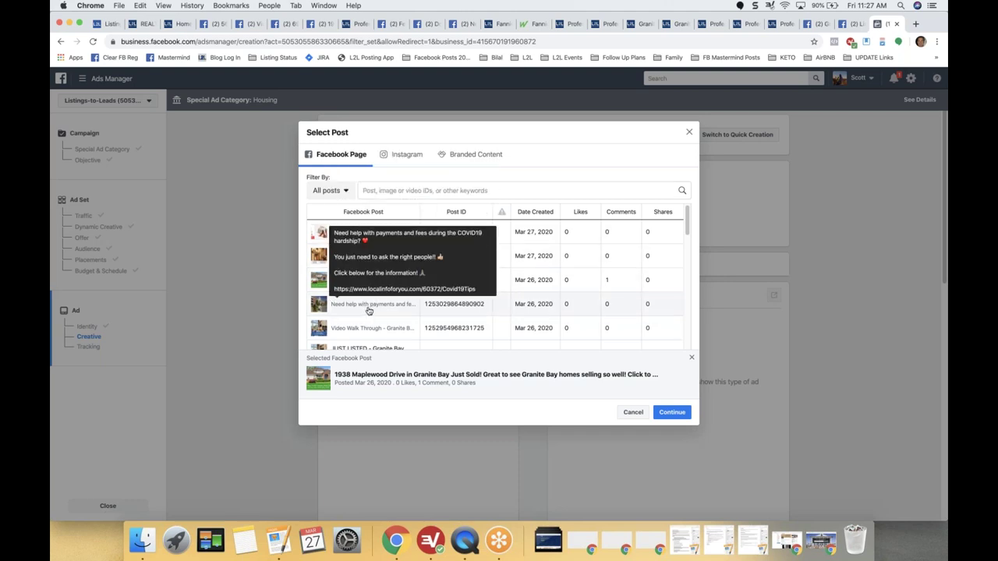
pyautogui.click(369, 310)
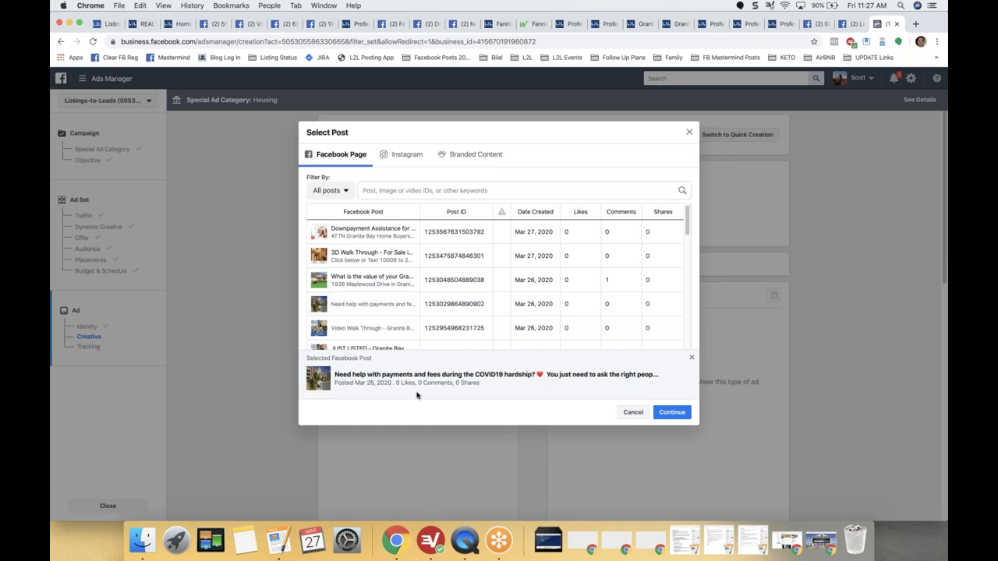
pyautogui.click(351, 234)
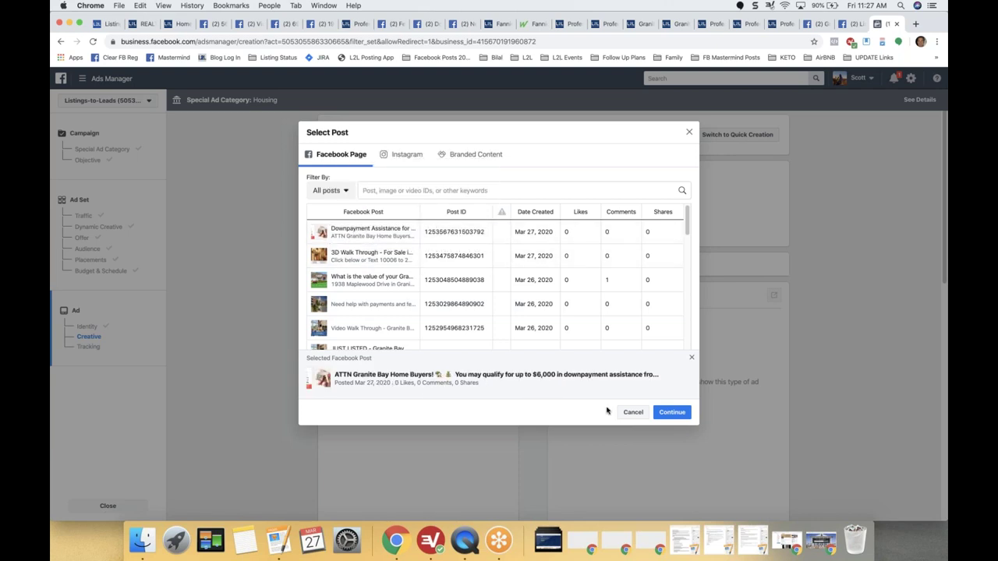
pyautogui.click(672, 411)
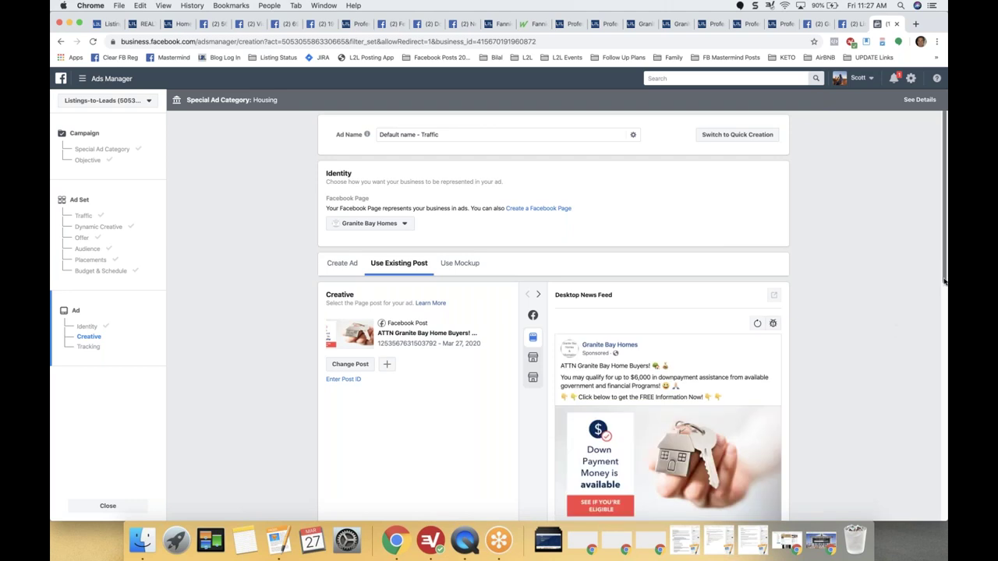
# Review the creative preview and Tracking section, then switch to the Just Sold post.
pyautogui.scroll(-4, 943, 269)
pyautogui.scroll(3, 824, 369)
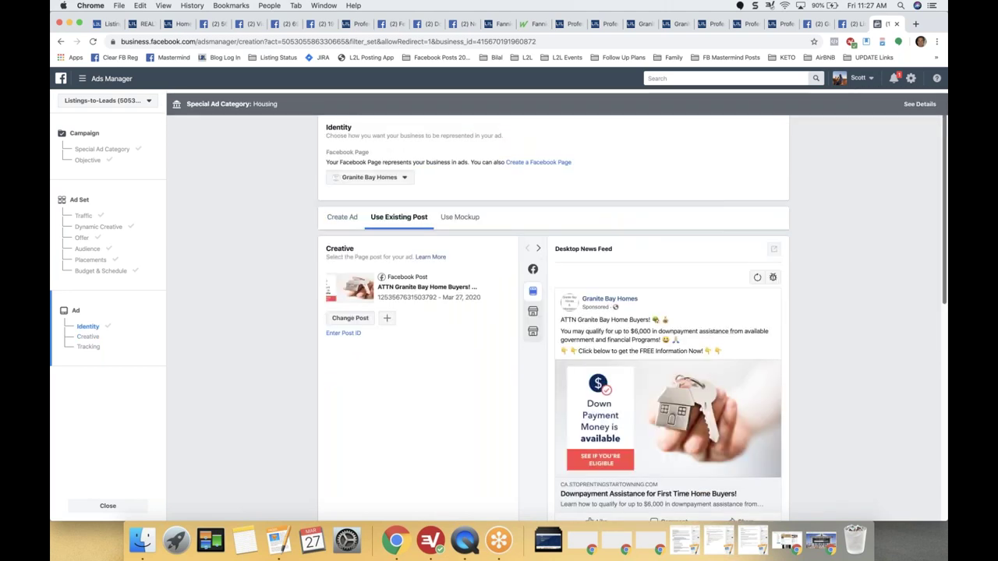
pyautogui.scroll(-8, 824, 370)
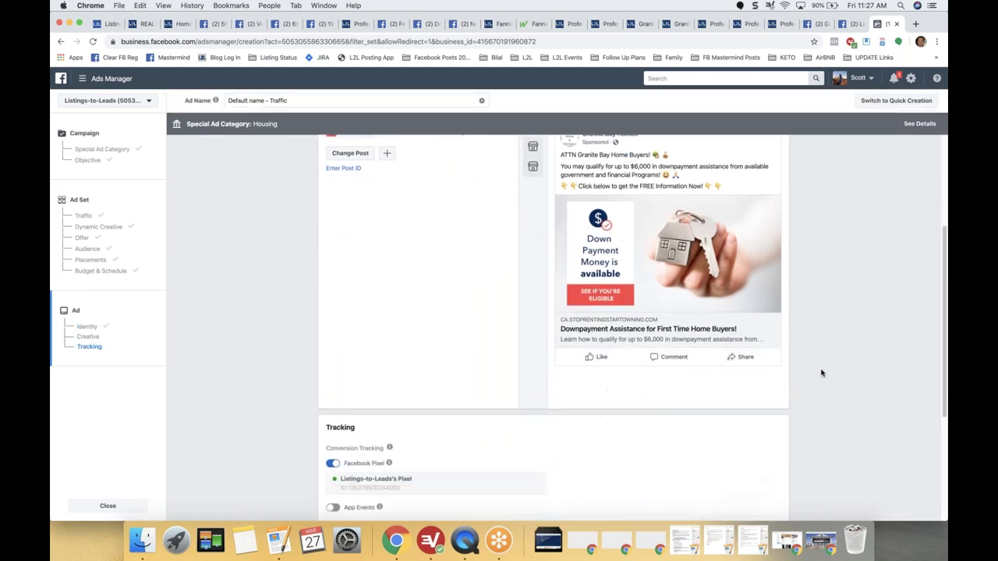
pyautogui.scroll(-3, 806, 427)
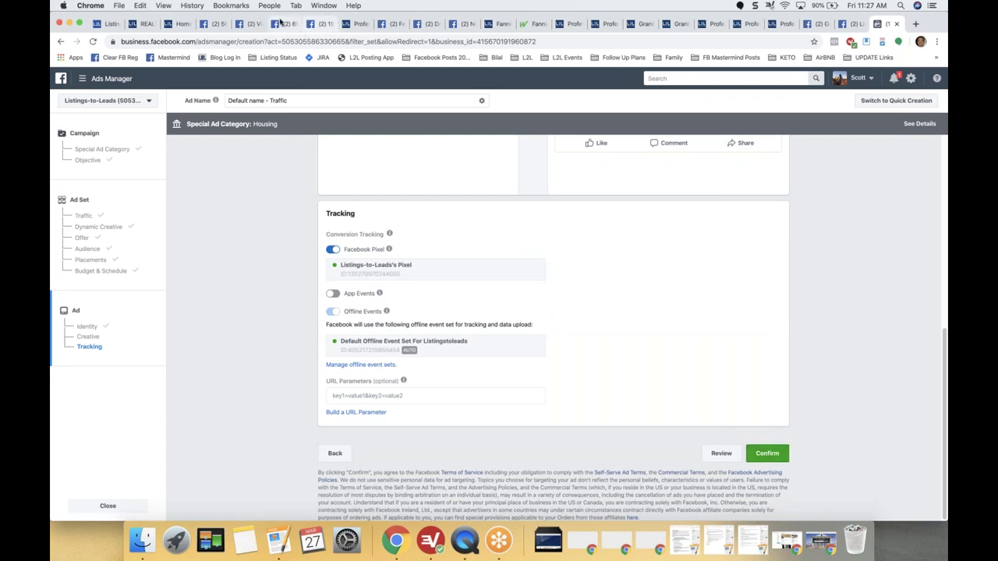
pyautogui.click(283, 24)
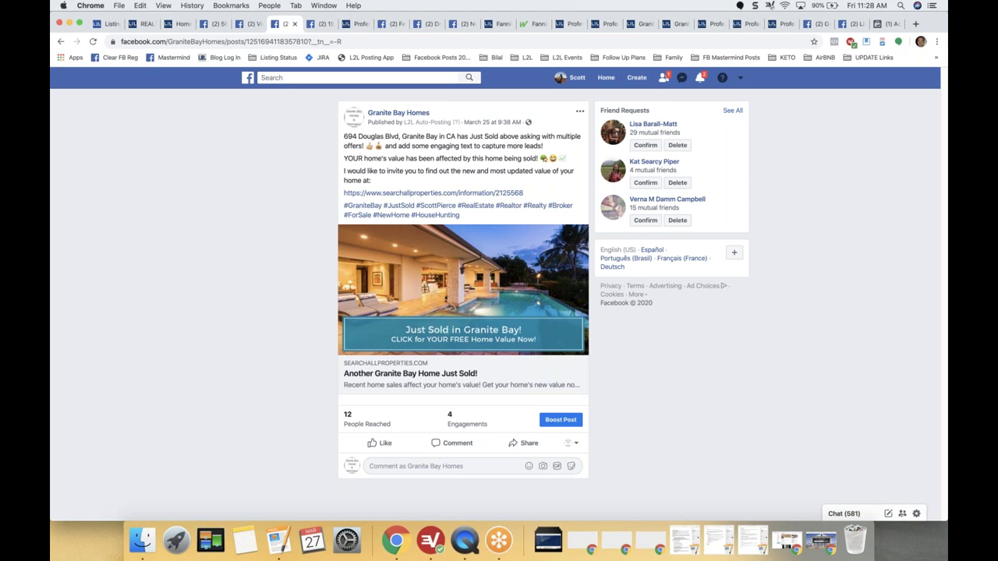
# View the Listings-to-Leads dashboard, then go to the Listings-to-Leads Mastermind Group page.
pyautogui.click(180, 24)
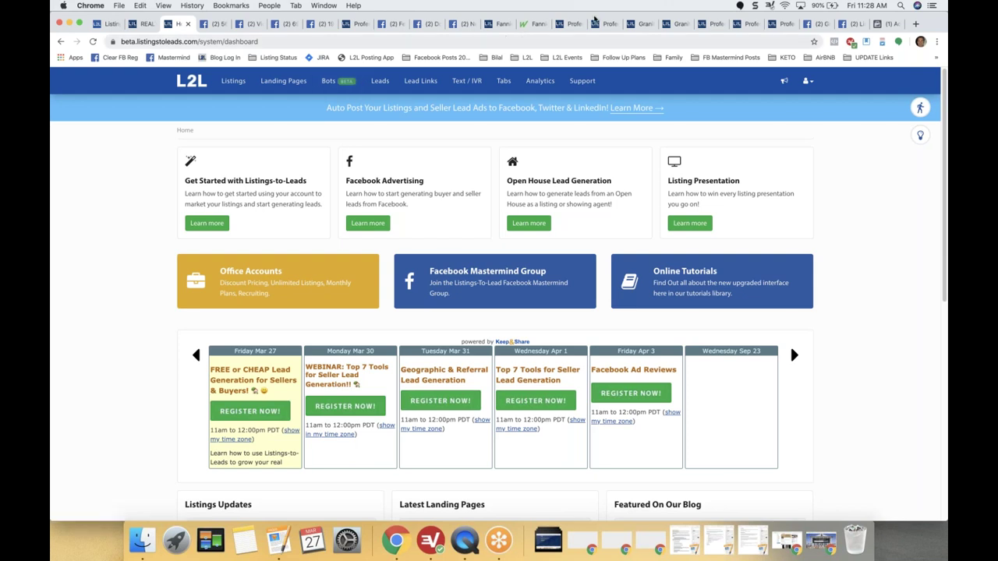
pyautogui.click(853, 25)
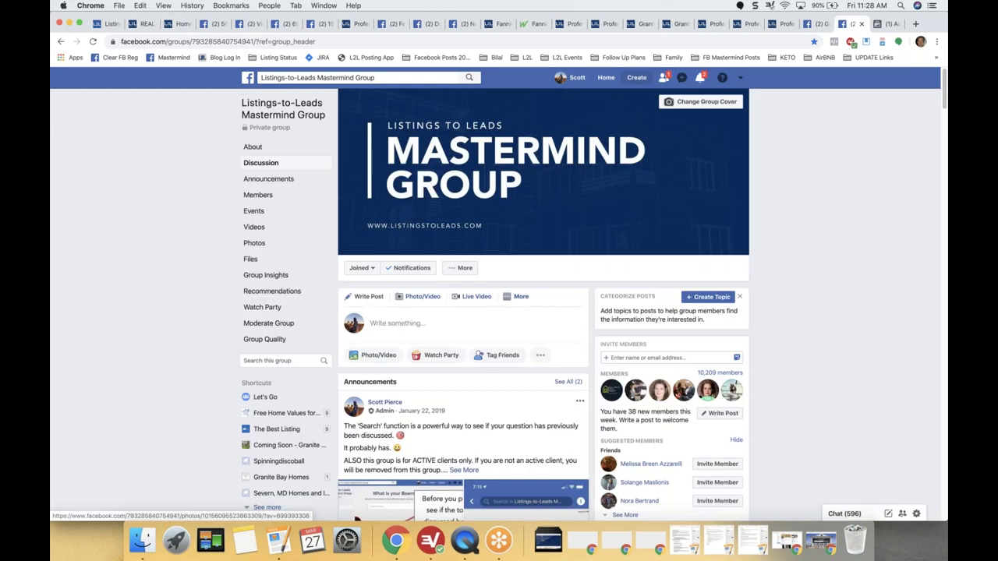
# Show the Granite Bay Homes page with its Parkview listing video post.
pyautogui.click(816, 24)
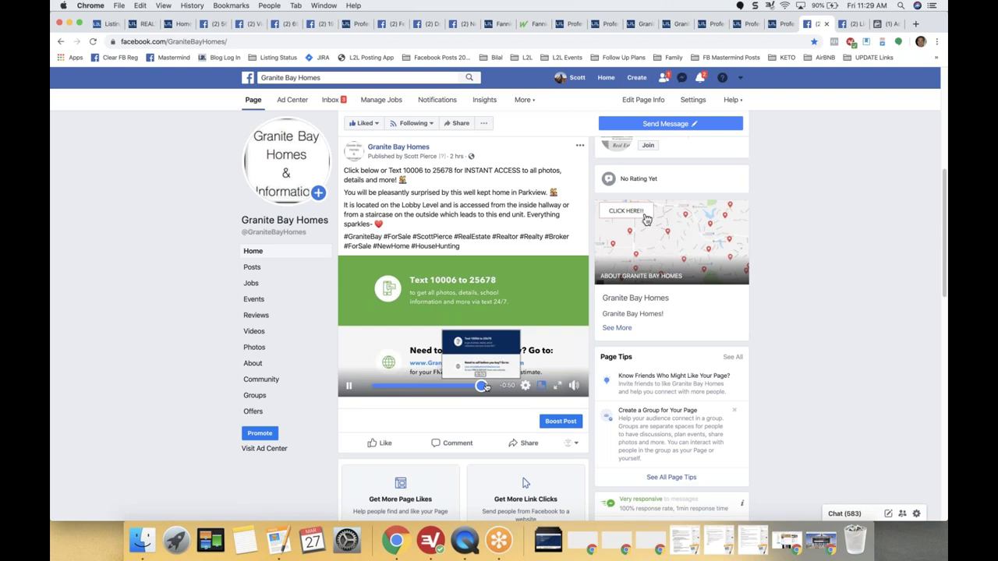
# Replay the listing video to the end, then load the Mastermind Group in a new tab.
pyautogui.click(488, 386)
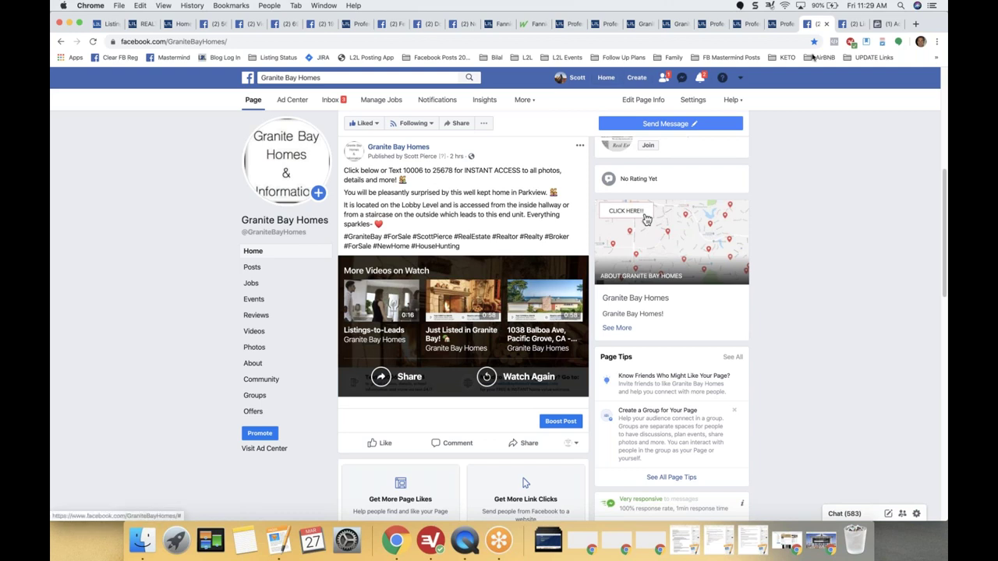
pyautogui.click(916, 24)
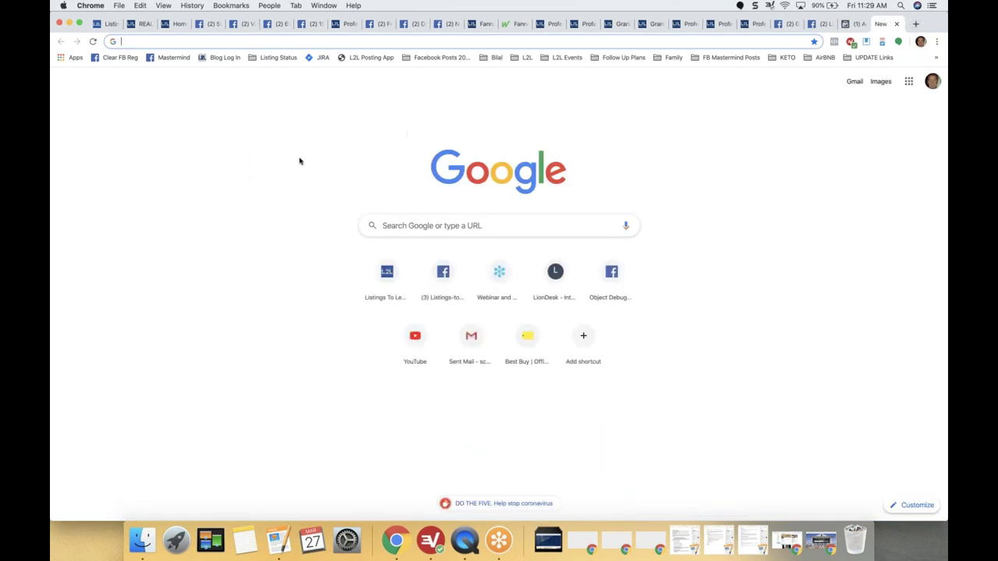
pyautogui.click(171, 57)
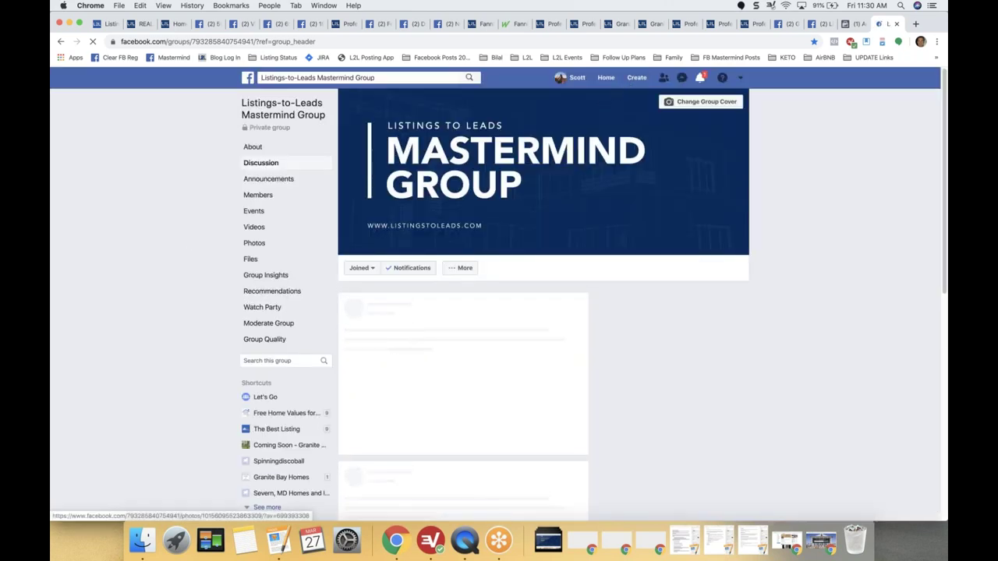
# Start a new ad from the Create menu in Facebook's top bar.
pyautogui.click(637, 78)
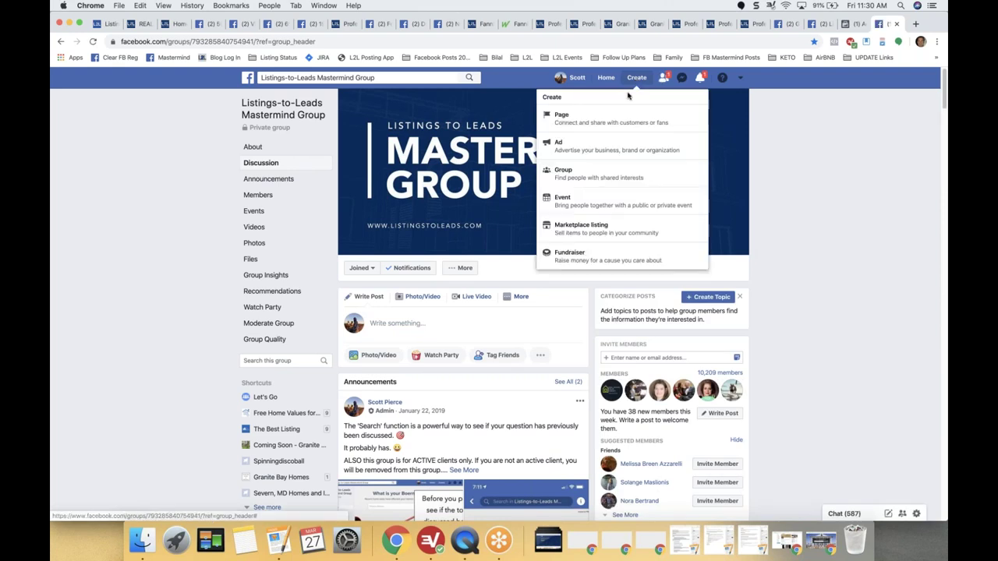
pyautogui.click(607, 152)
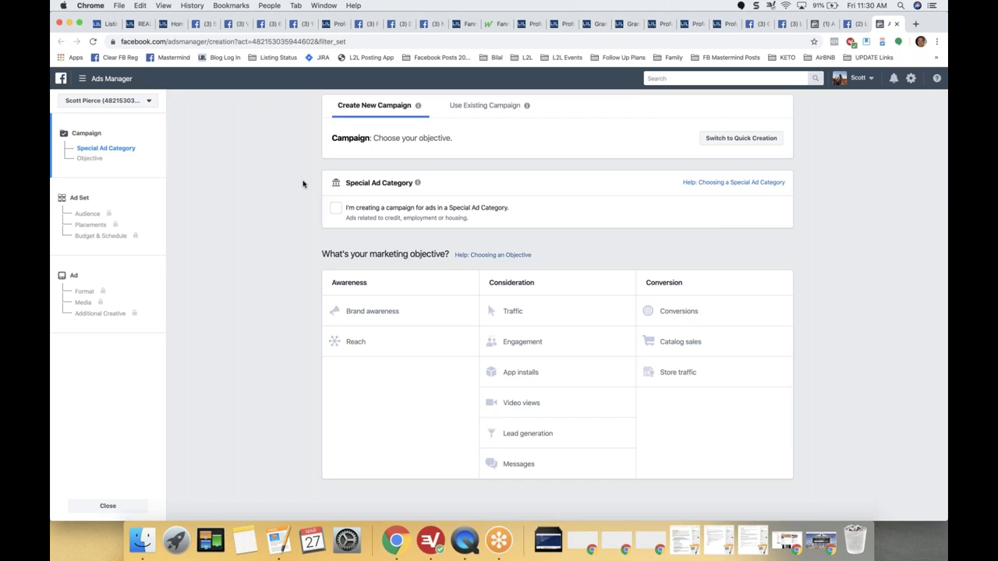
# Mark the campaign as Housing special category with the Video views objective.
pyautogui.click(336, 207)
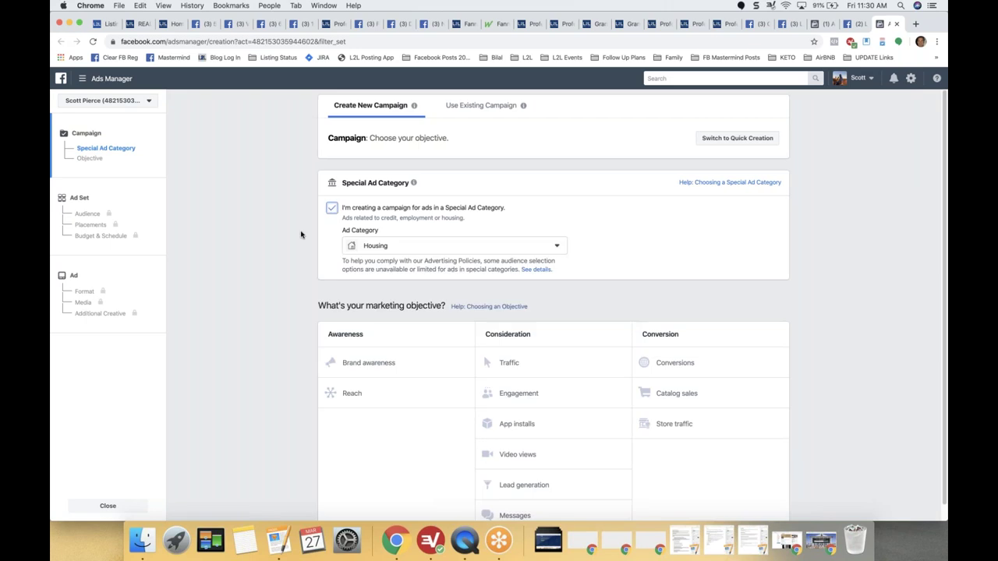
pyautogui.scroll(-1, 285, 274)
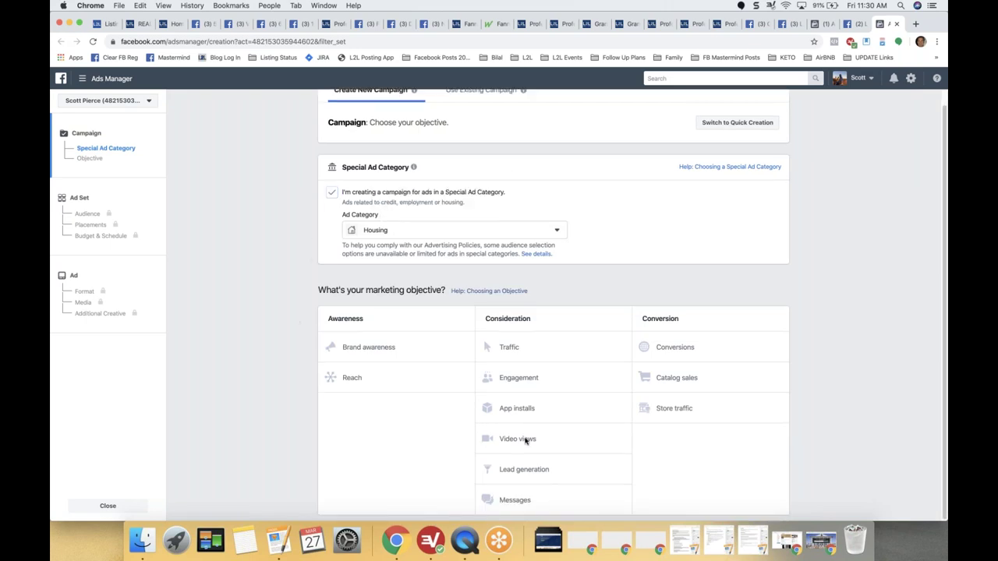
pyautogui.click(521, 440)
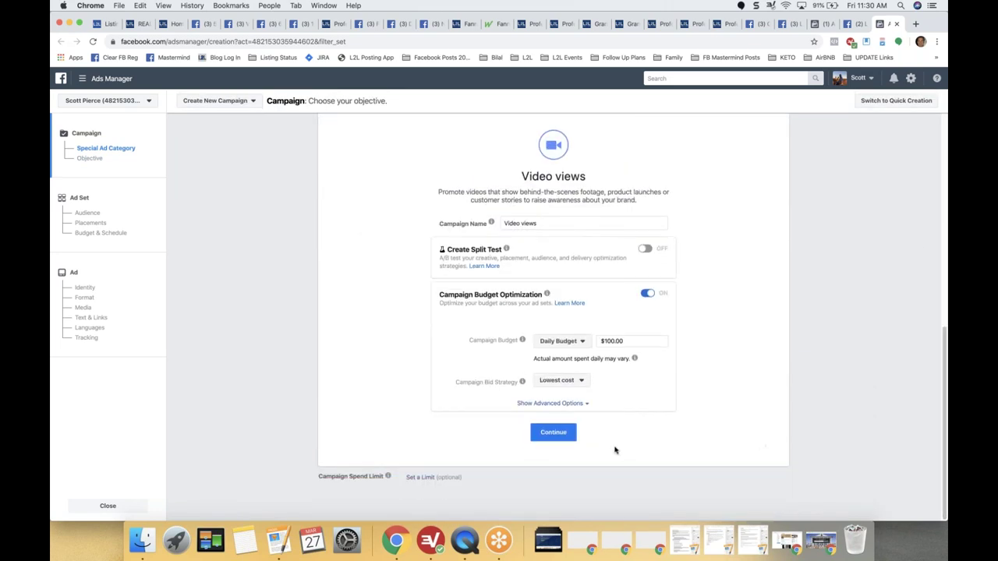
pyautogui.click(554, 434)
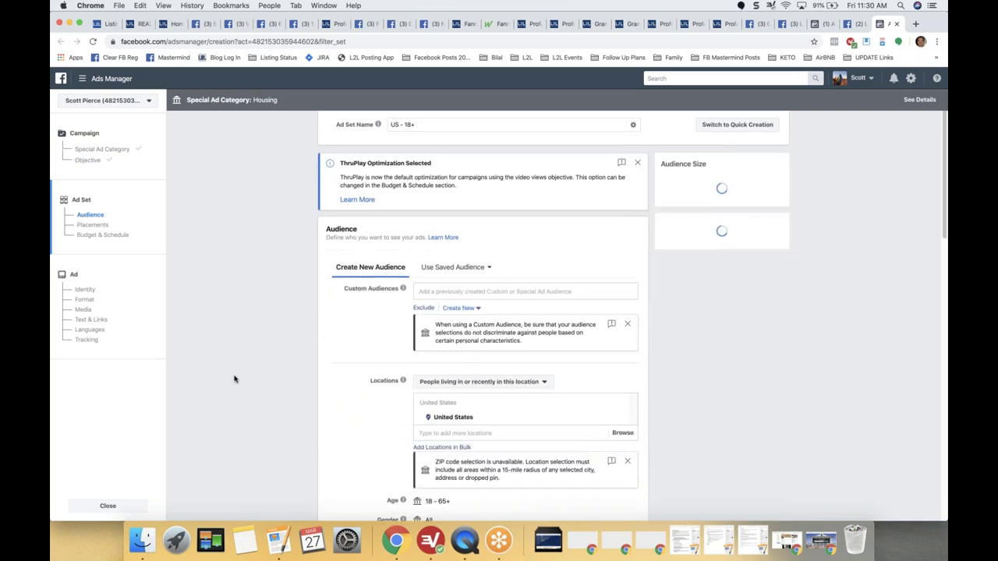
# Look over the ad set's Audience settings, then return to the Listings-to-Leads dashboard.
pyautogui.scroll(-1, 234, 379)
pyautogui.scroll(-2, 234, 379)
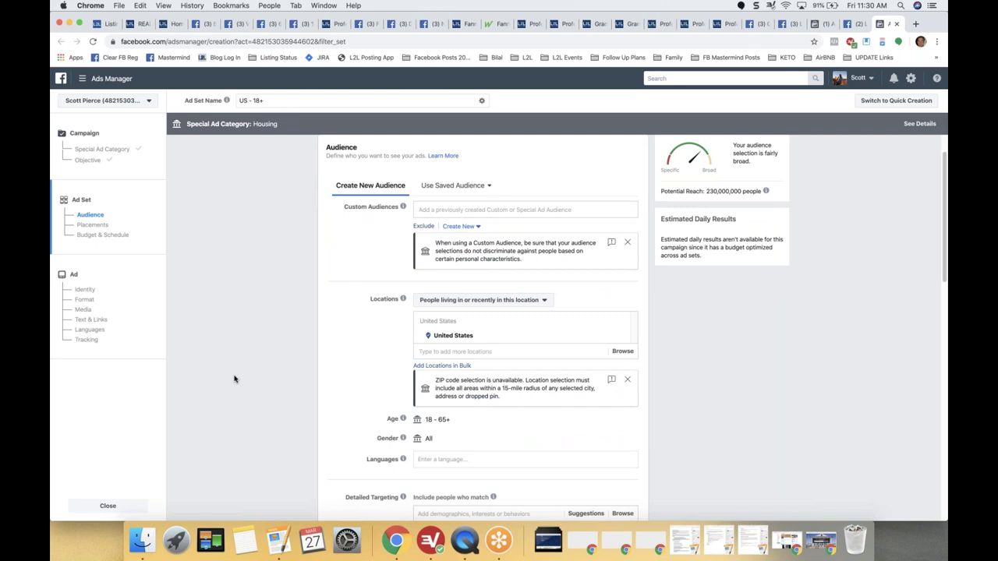
pyautogui.scroll(-3, 234, 379)
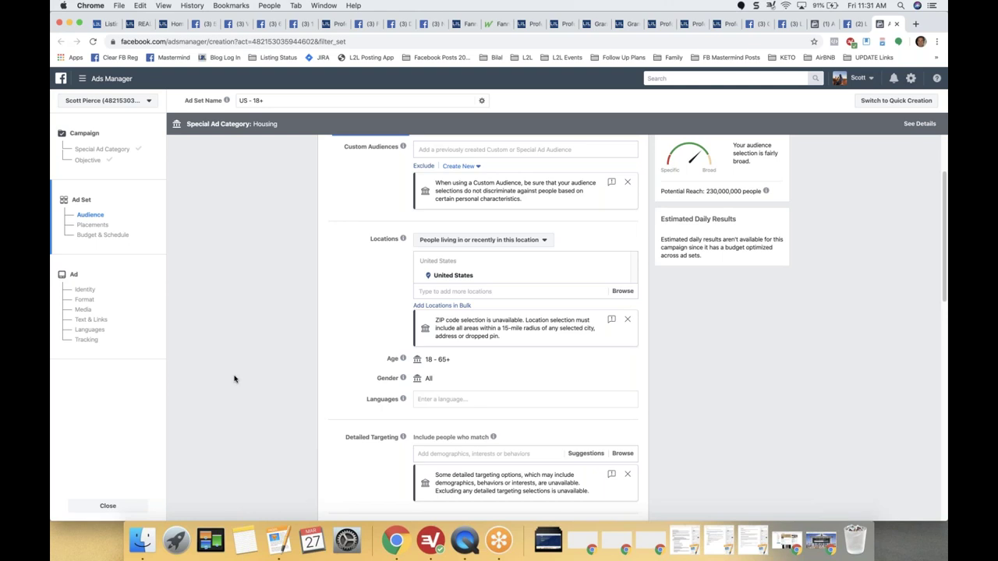
pyautogui.scroll(-3, 234, 379)
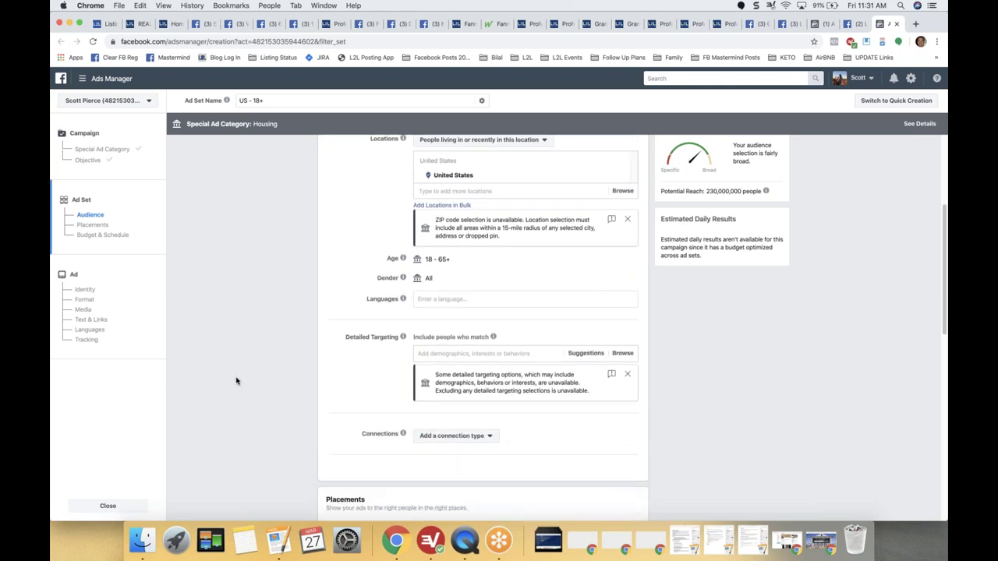
pyautogui.scroll(2, 231, 328)
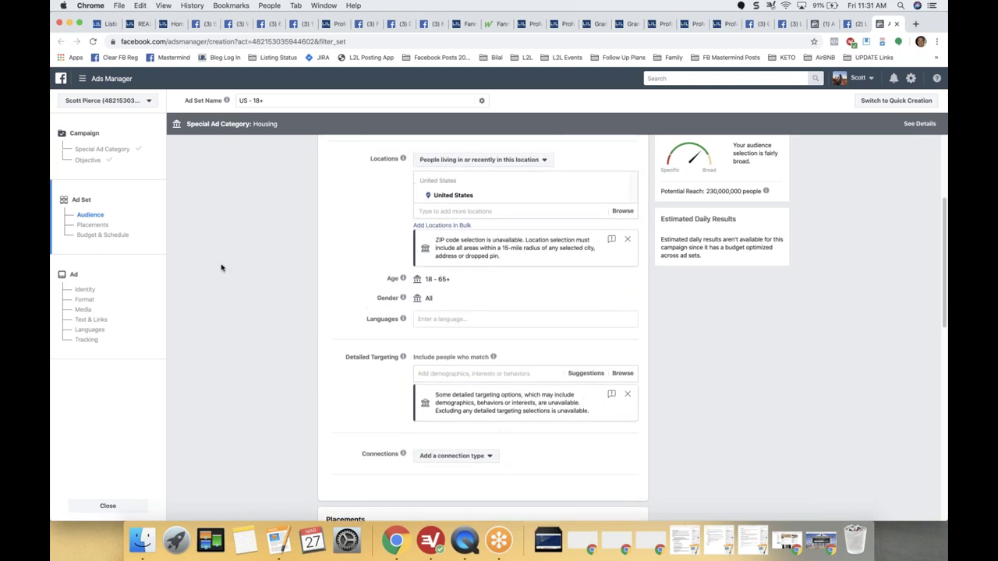
pyautogui.click(173, 26)
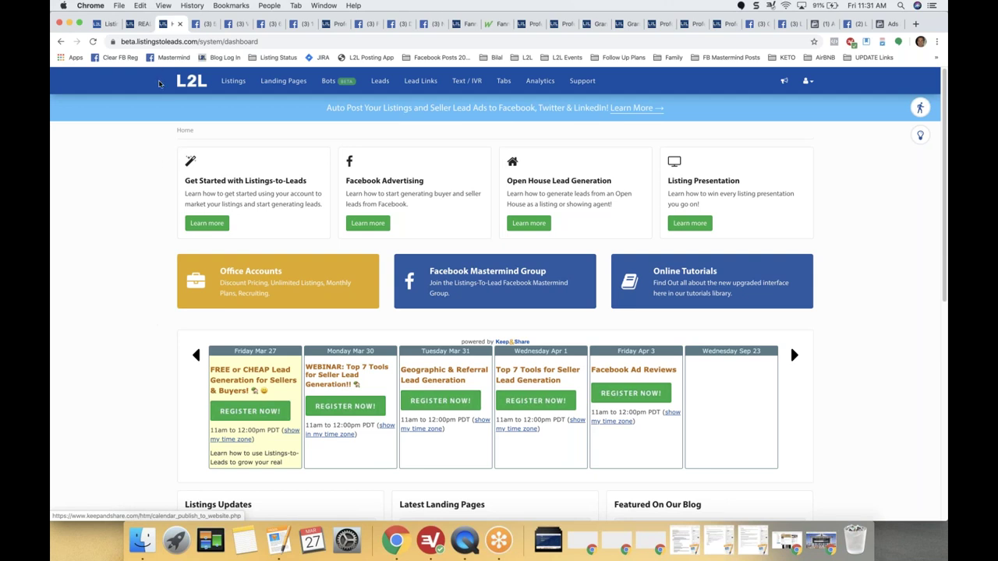
pyautogui.click(233, 82)
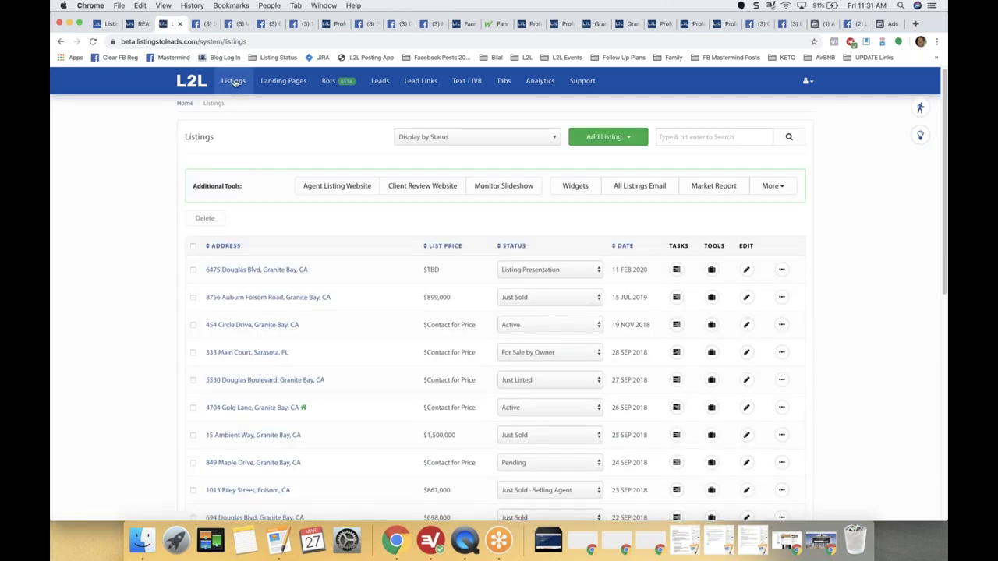
pyautogui.scroll(-1, 212, 282)
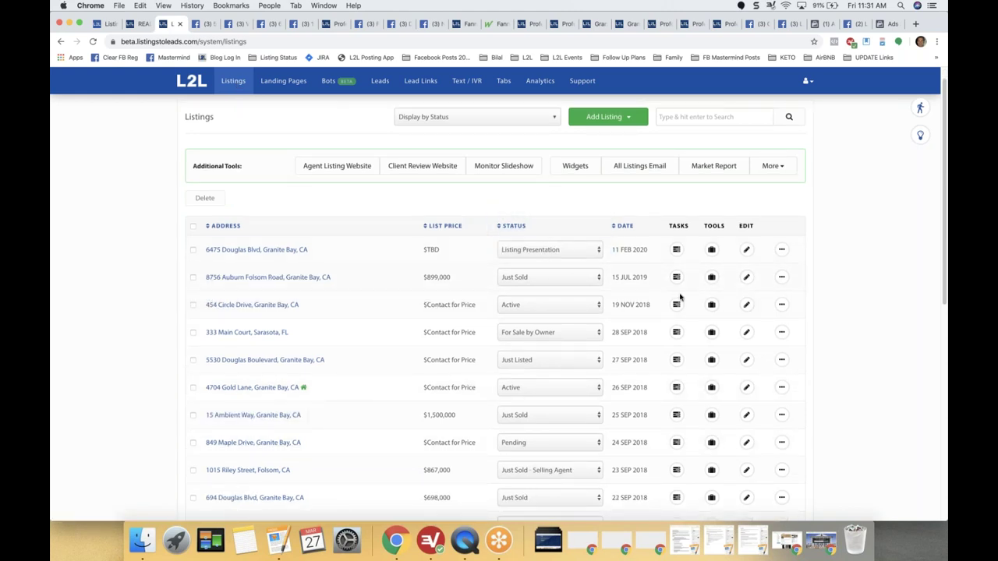
pyautogui.click(676, 304)
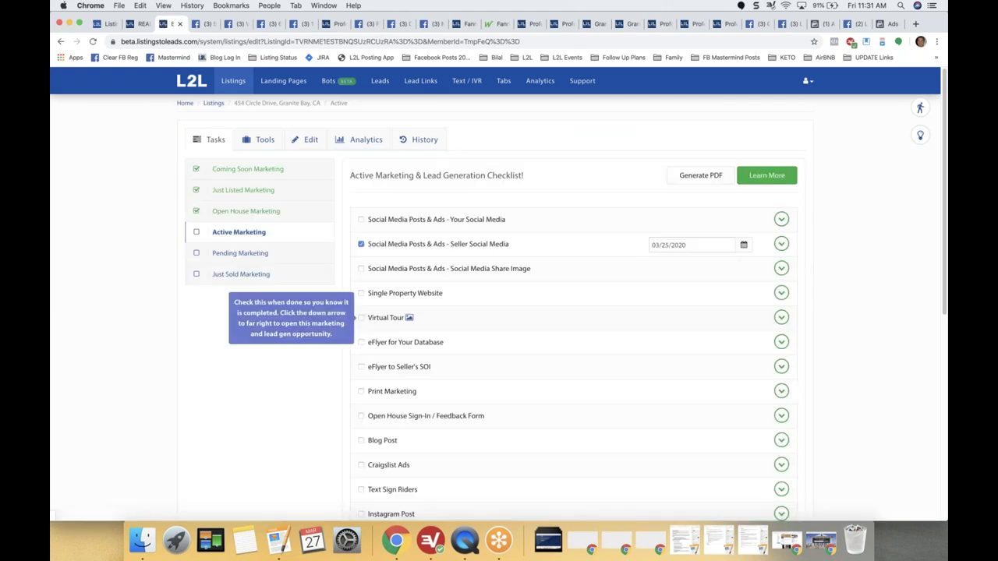
pyautogui.scroll(-5, 653, 361)
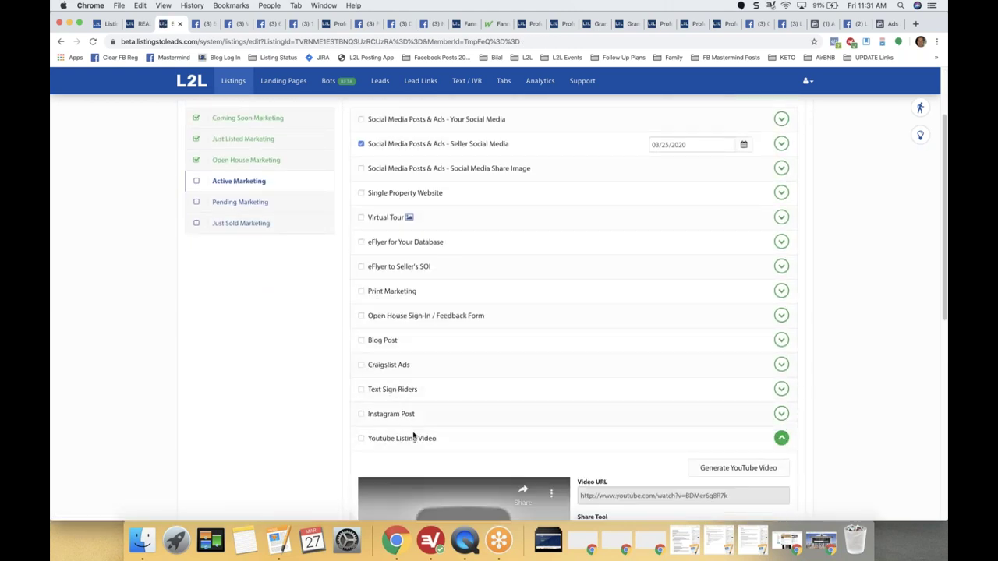
pyautogui.scroll(-5, 304, 428)
pyautogui.scroll(-1, 283, 421)
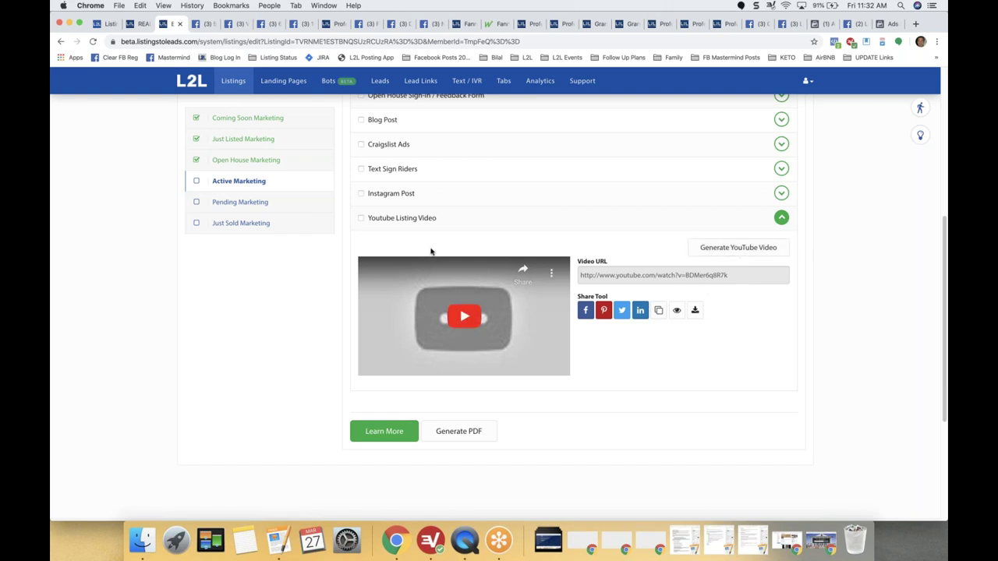
pyautogui.click(695, 311)
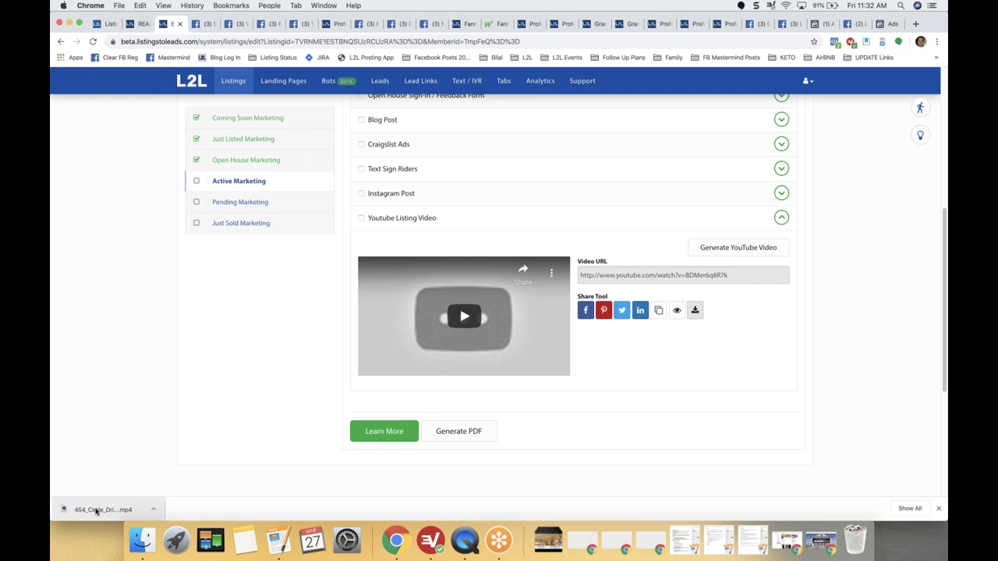
pyautogui.click(96, 510)
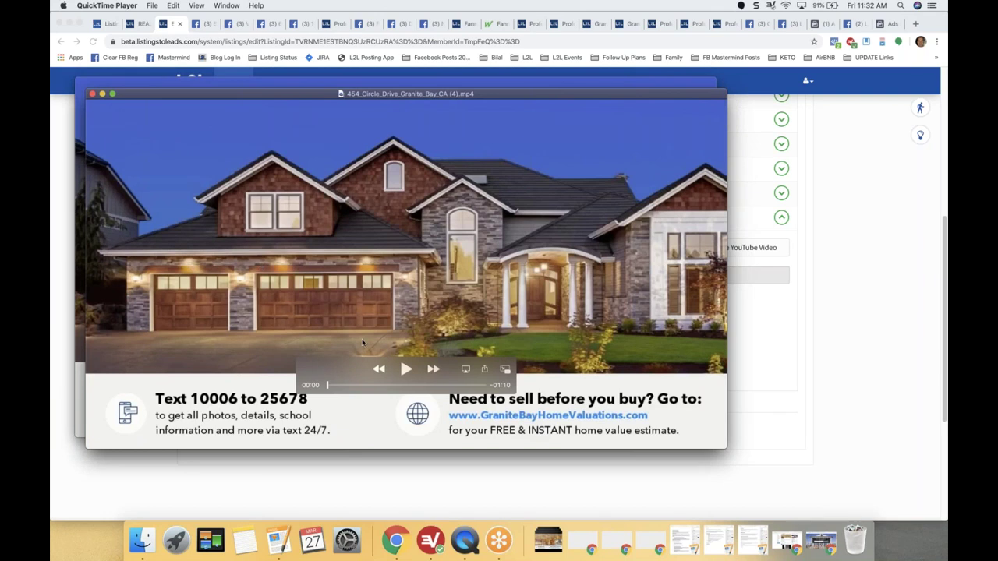
pyautogui.click(406, 369)
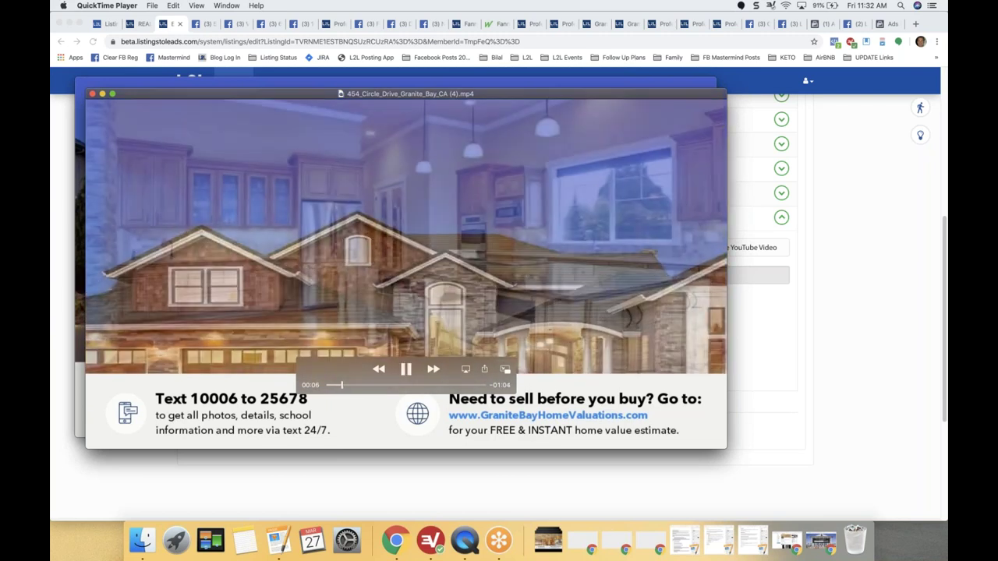
pyautogui.click(93, 93)
pyautogui.scroll(5, 231, 315)
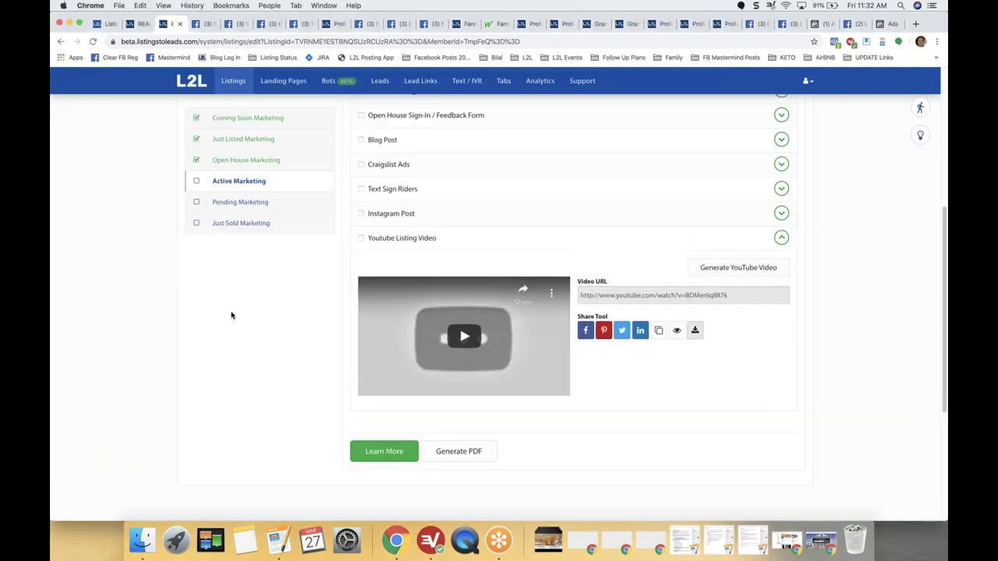
# Open the listing's Video & 3D Tour settings and switch from embed code to video upload.
pyautogui.scroll(5, 230, 315)
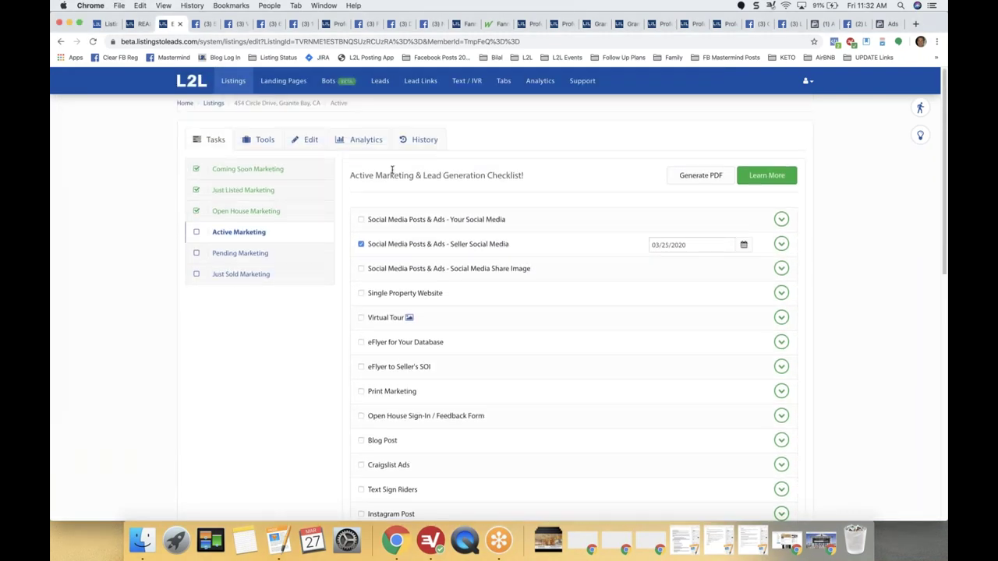
pyautogui.click(310, 140)
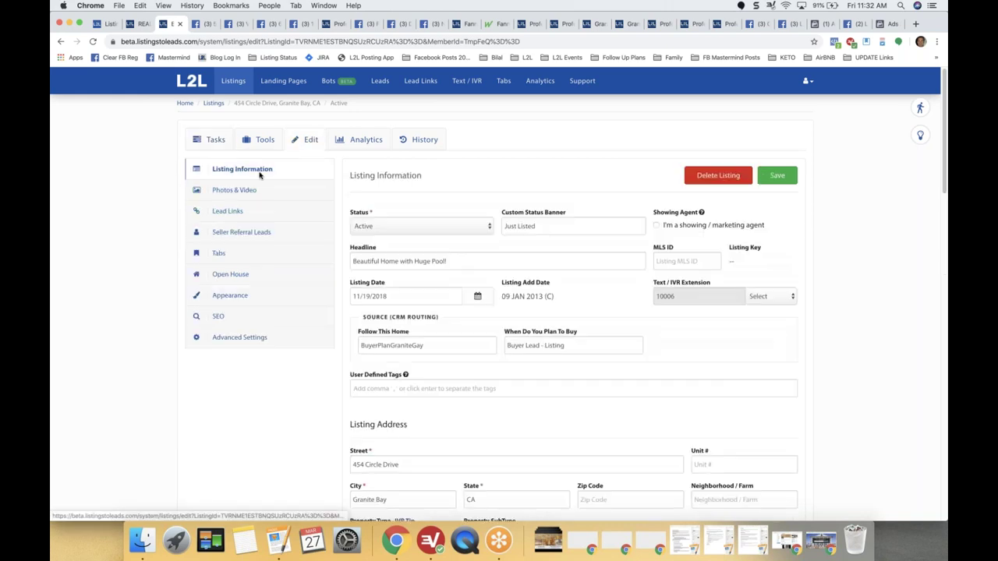
pyautogui.click(237, 191)
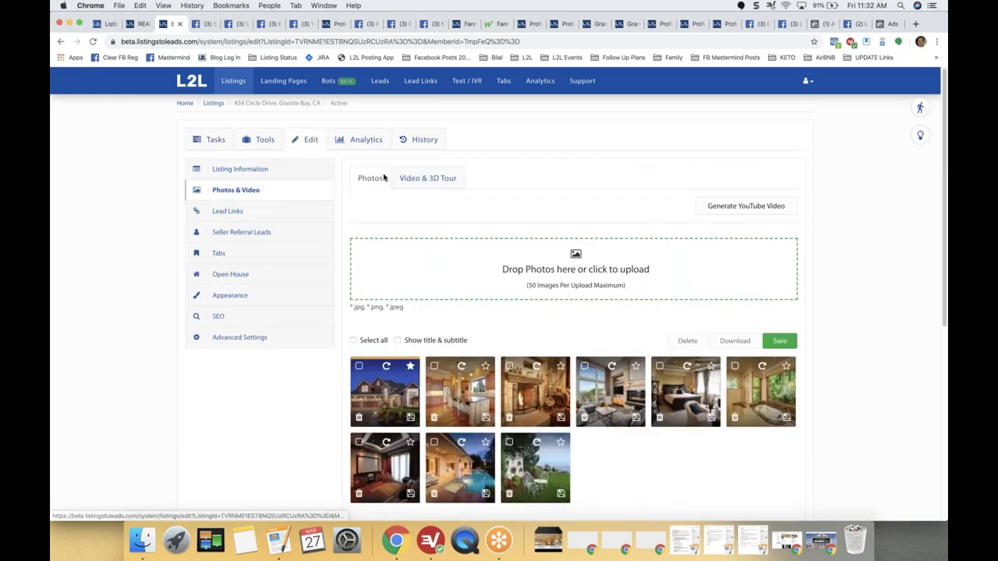
pyautogui.click(425, 178)
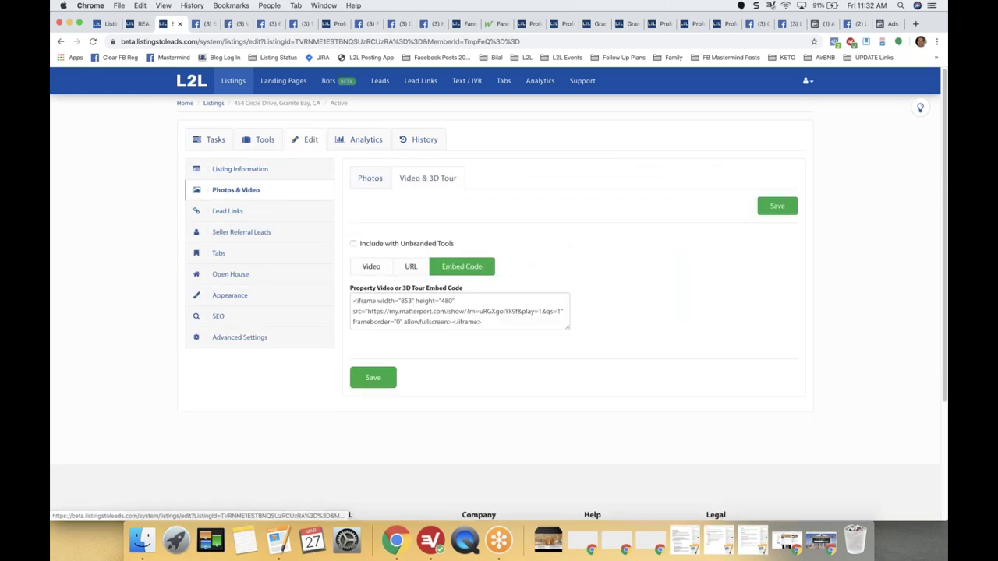
pyautogui.click(371, 266)
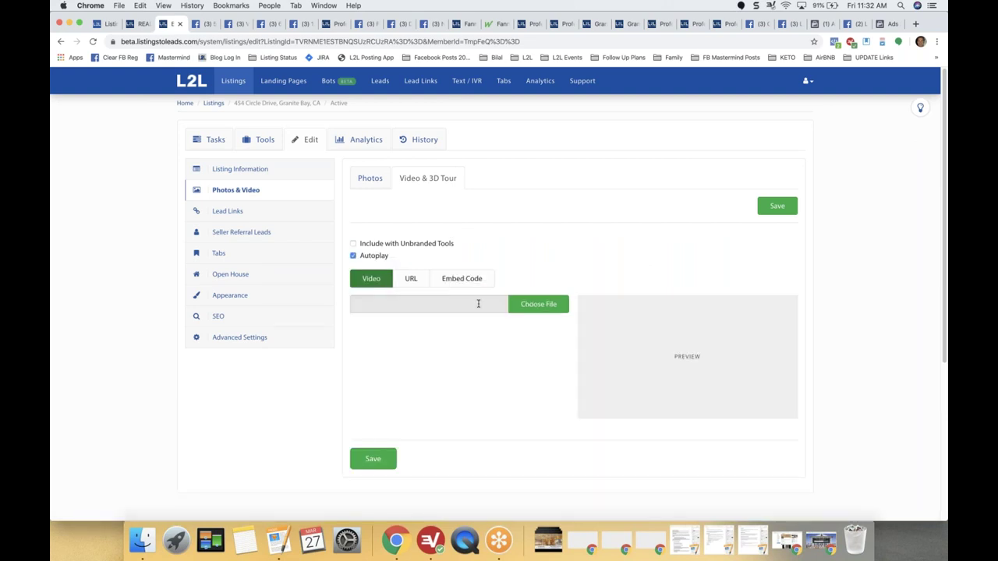
pyautogui.click(538, 306)
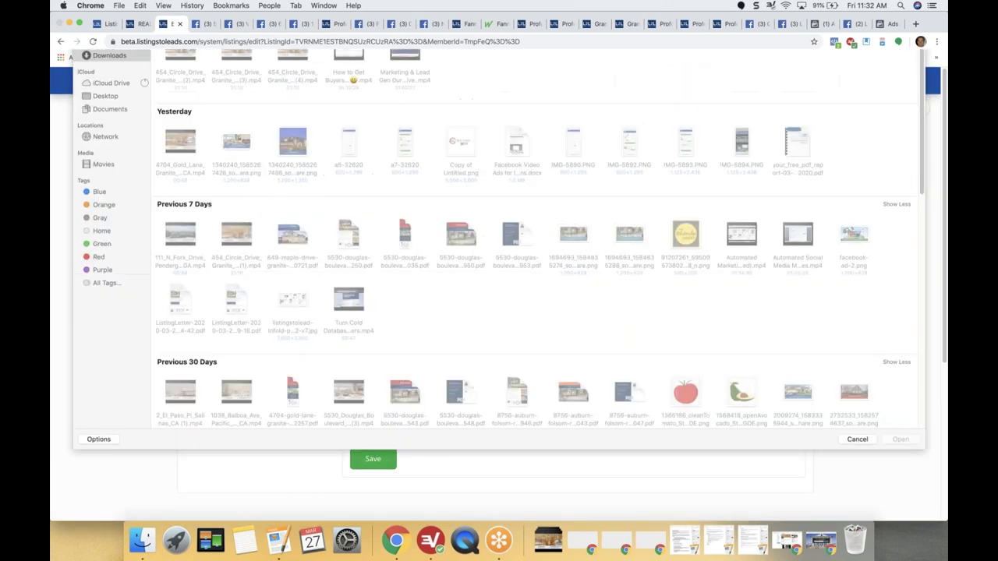
pyautogui.doubleClick(191, 115)
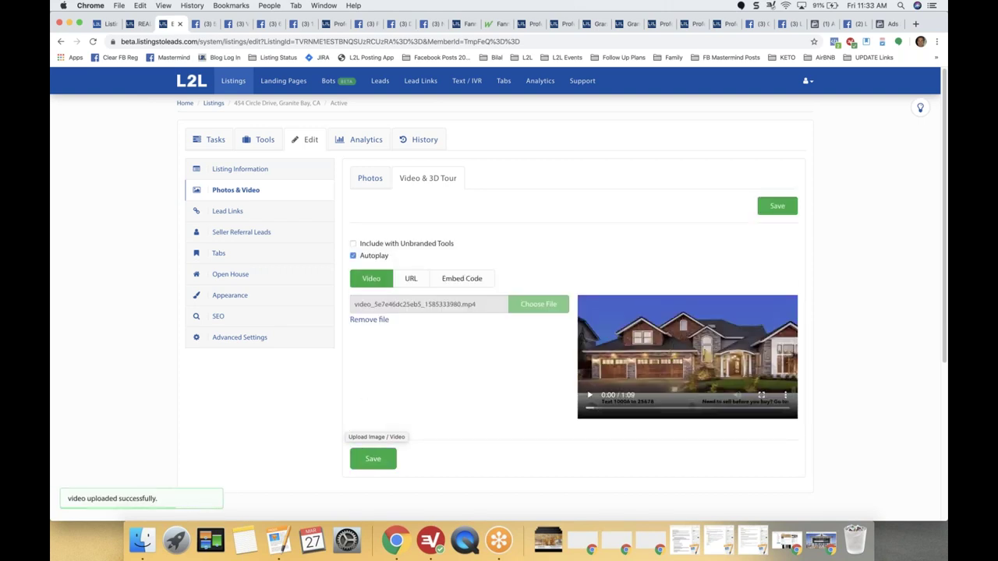
pyautogui.click(375, 461)
pyautogui.click(372, 460)
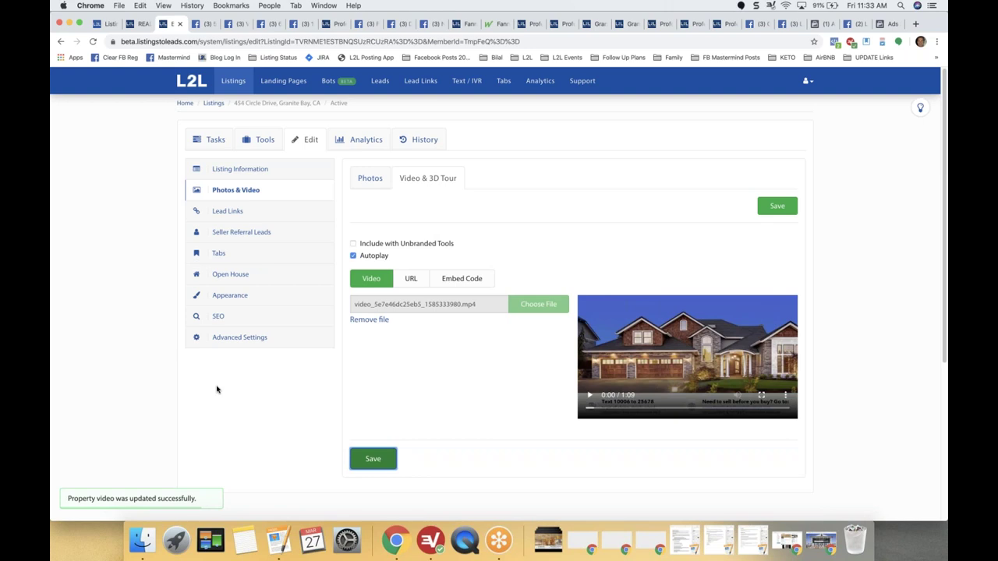
pyautogui.click(212, 140)
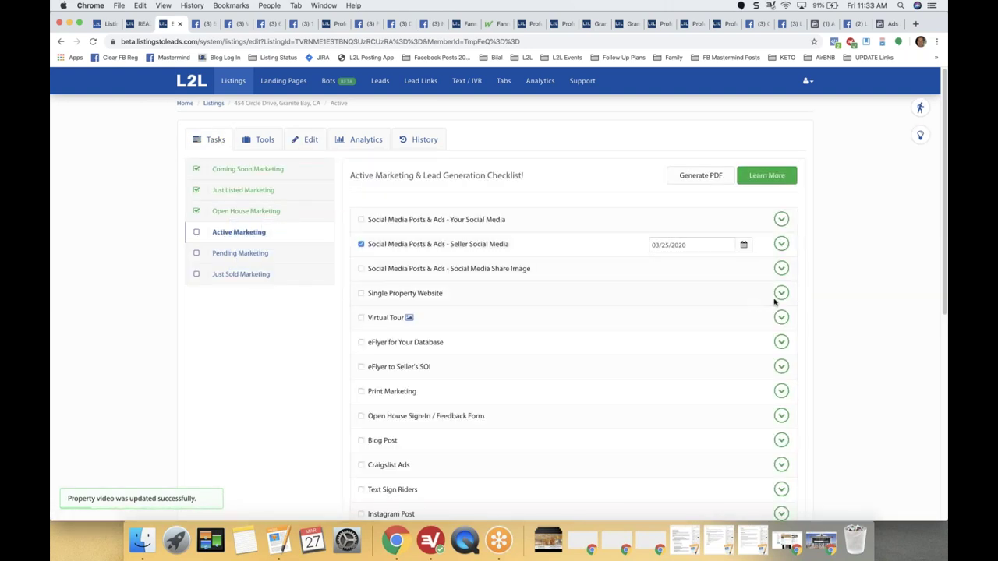
# Expand Single Property Website and open the Lead Gen 'Beautiful Home with Huge Pool!' site.
pyautogui.click(781, 294)
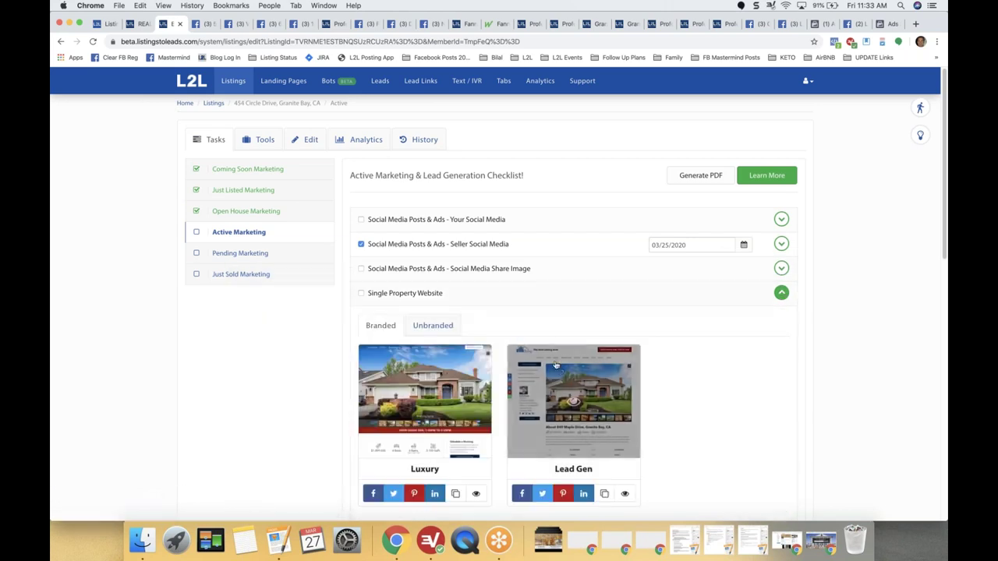
pyautogui.click(564, 376)
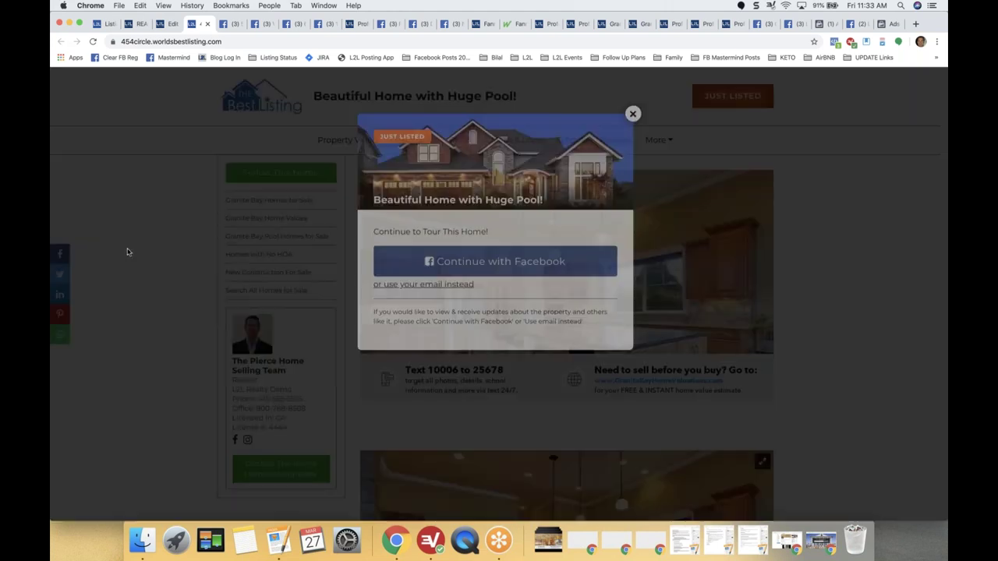
# Dismiss the sign-up popup, preview the other theme version, then return to the listing's video settings.
pyautogui.click(634, 176)
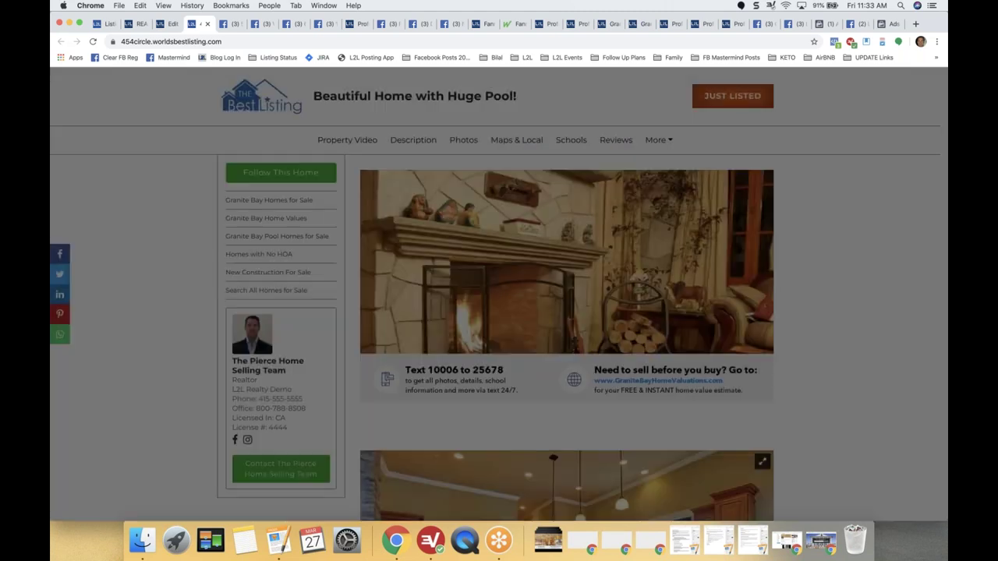
pyautogui.click(168, 23)
pyautogui.click(564, 405)
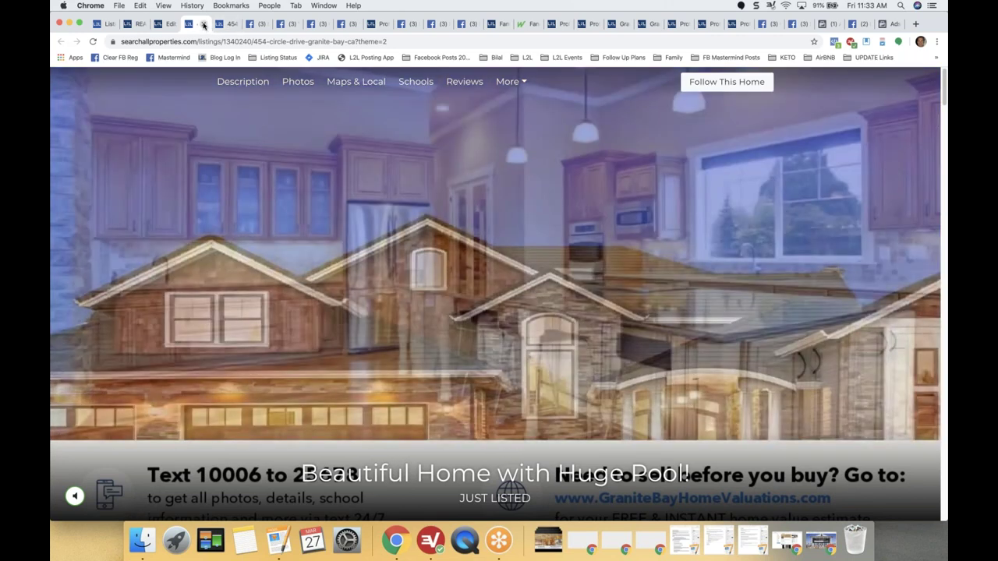
pyautogui.press('super+w')
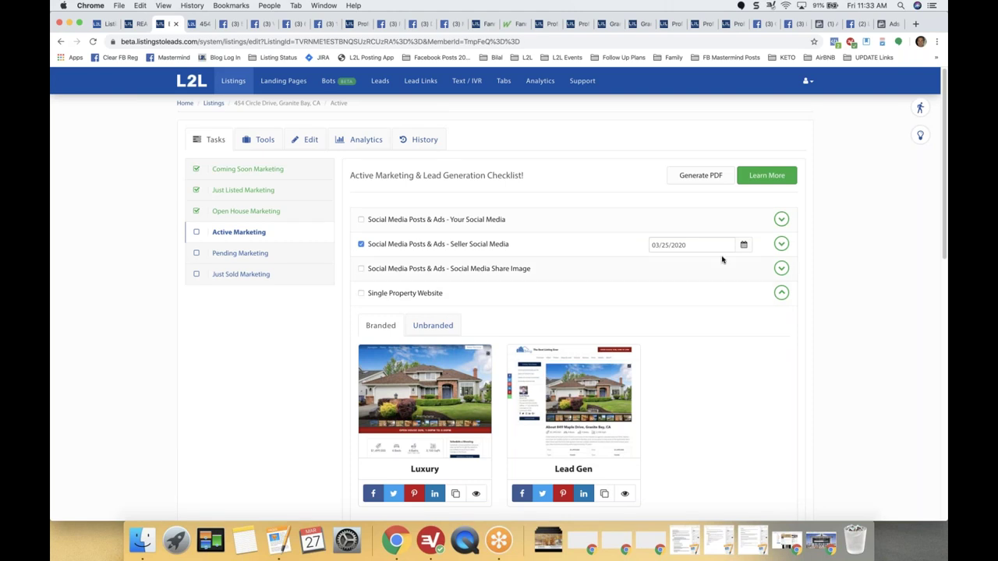
pyautogui.click(308, 140)
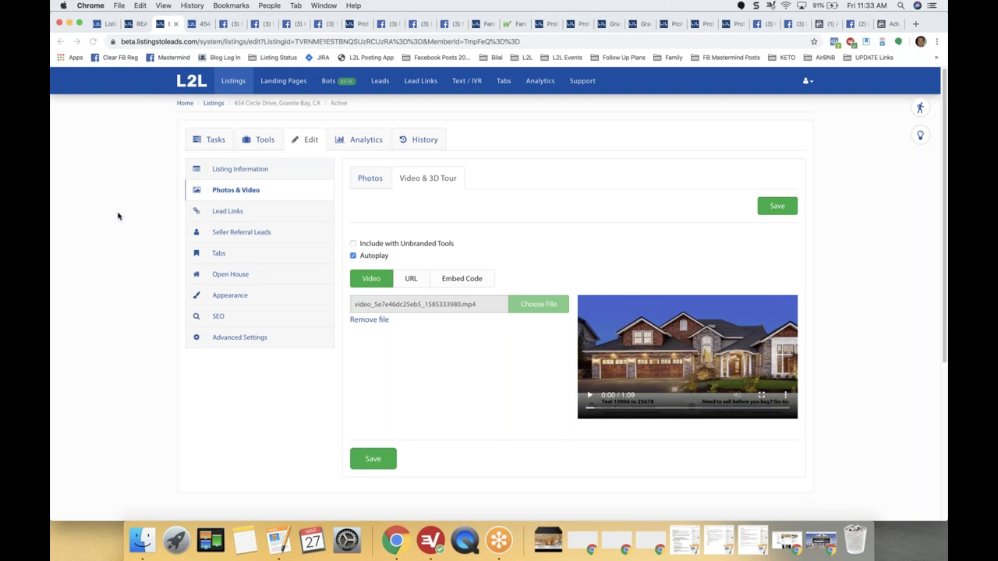
# Drag the living-room photo upward to reframe the Social Media Share Image, then expand Your Social Media.
pyautogui.click(211, 140)
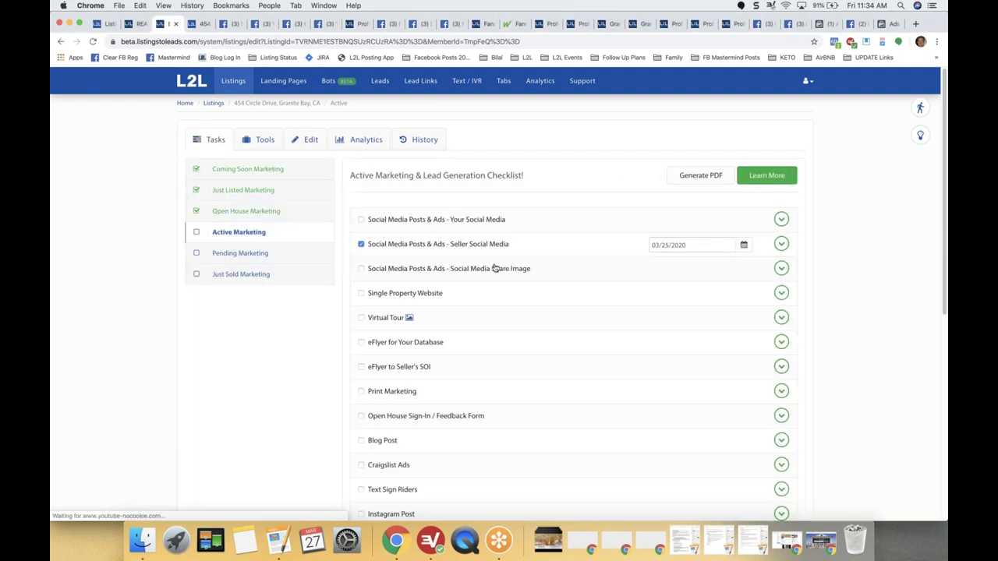
pyautogui.click(782, 268)
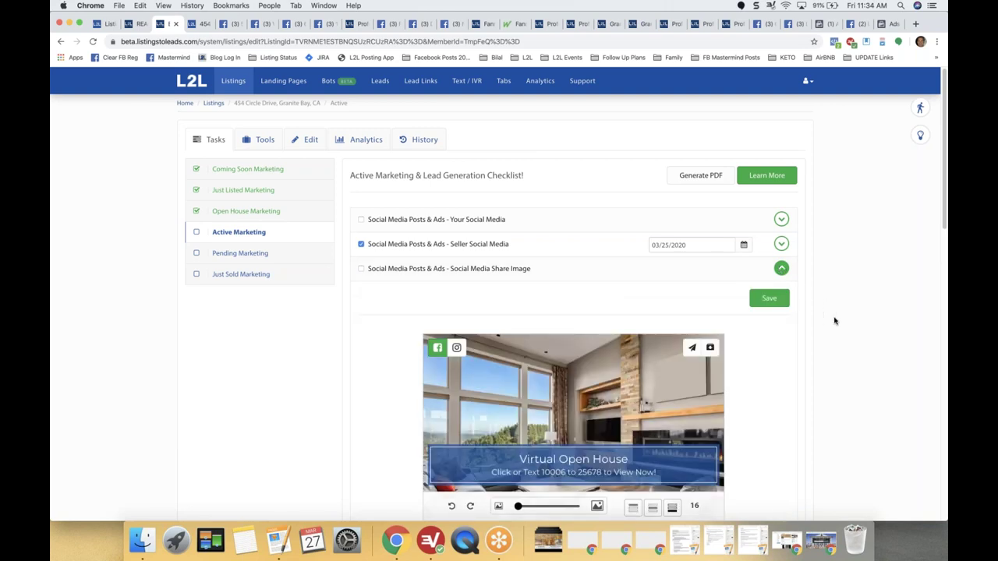
pyautogui.scroll(-2, 759, 318)
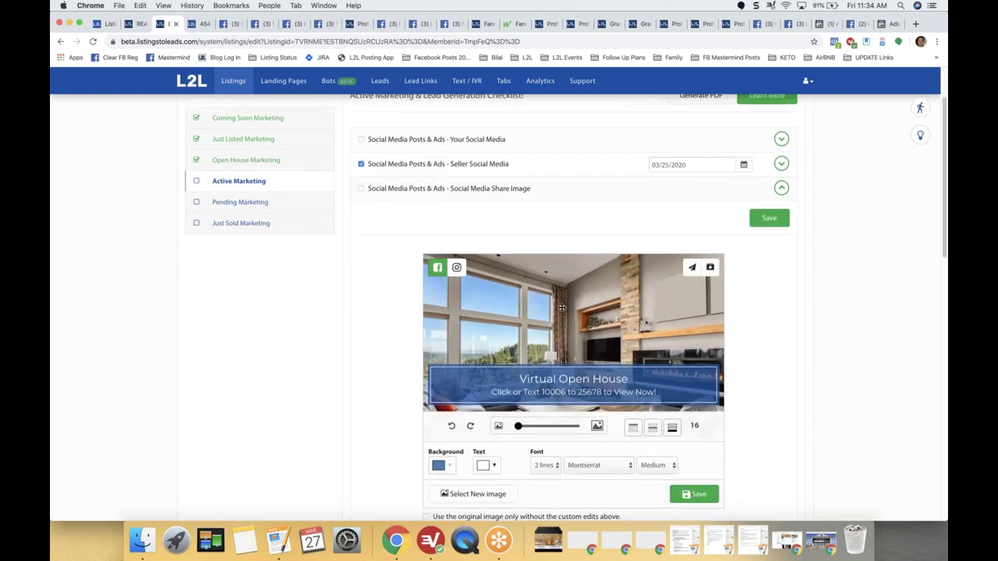
pyautogui.moveTo(552, 320); pyautogui.dragTo(550, 249)
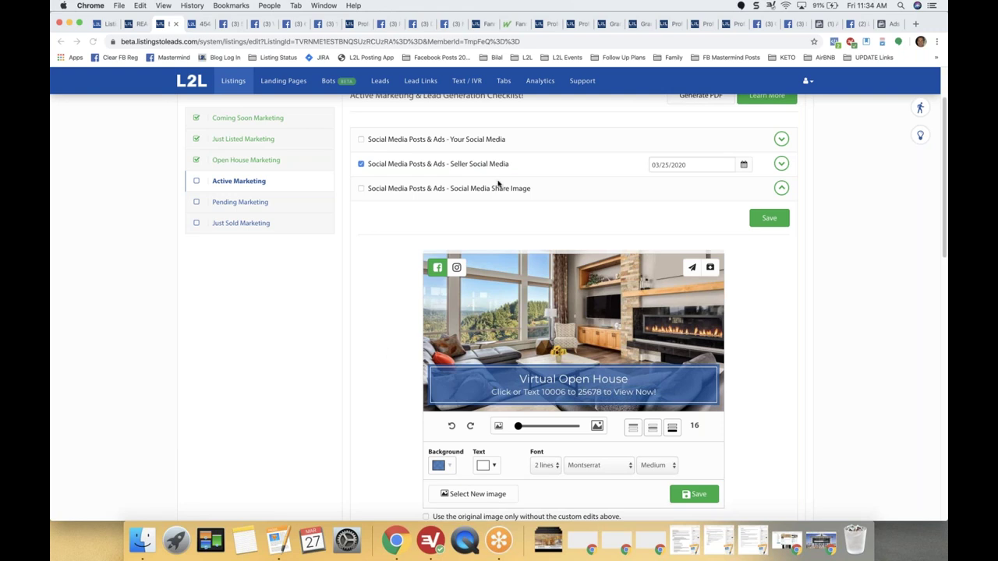
pyautogui.click(781, 138)
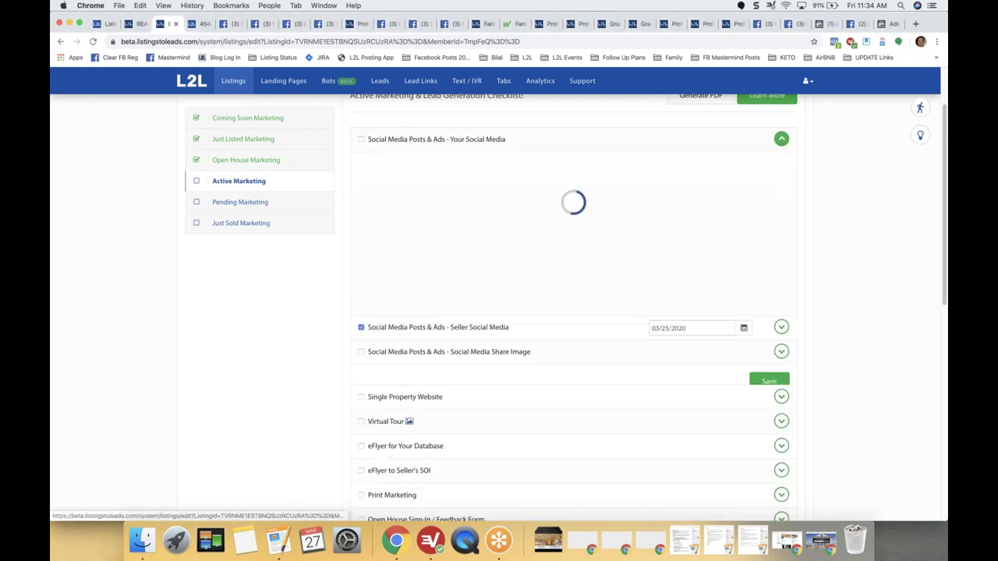
# View the listing's existing Facebook post, then come back and bring up Push Post.
pyautogui.scroll(1, 340, 255)
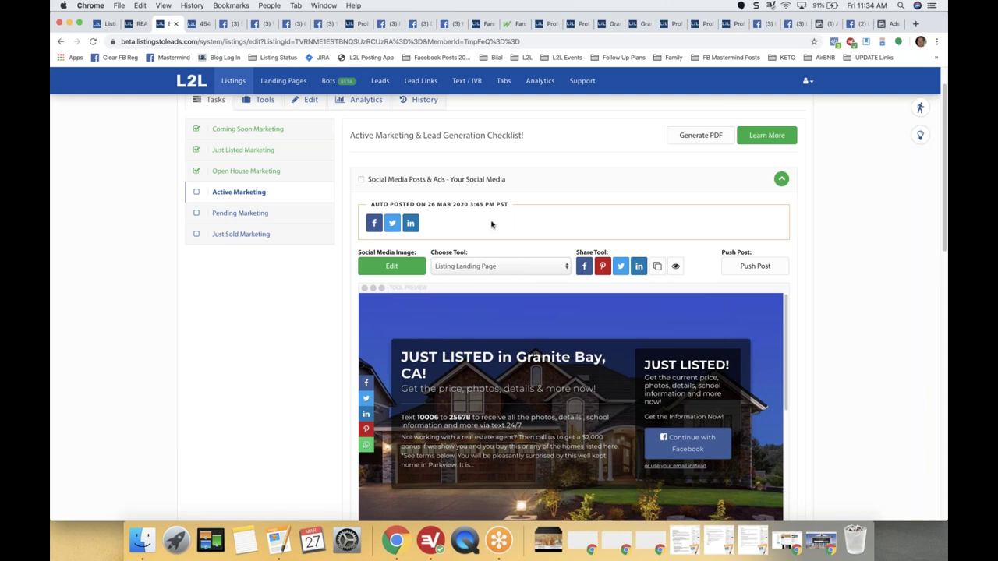
pyautogui.click(373, 223)
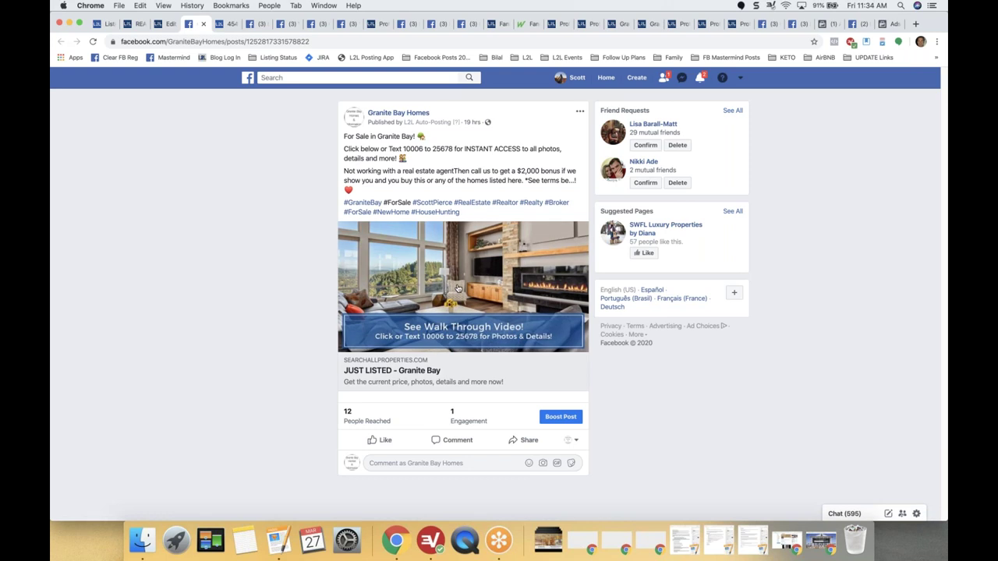
pyautogui.click(177, 26)
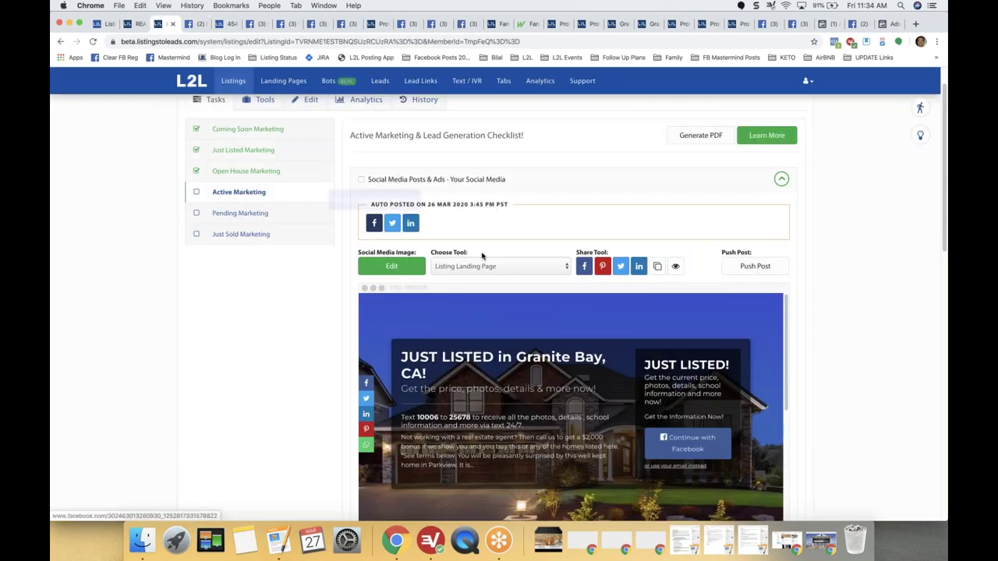
pyautogui.click(753, 267)
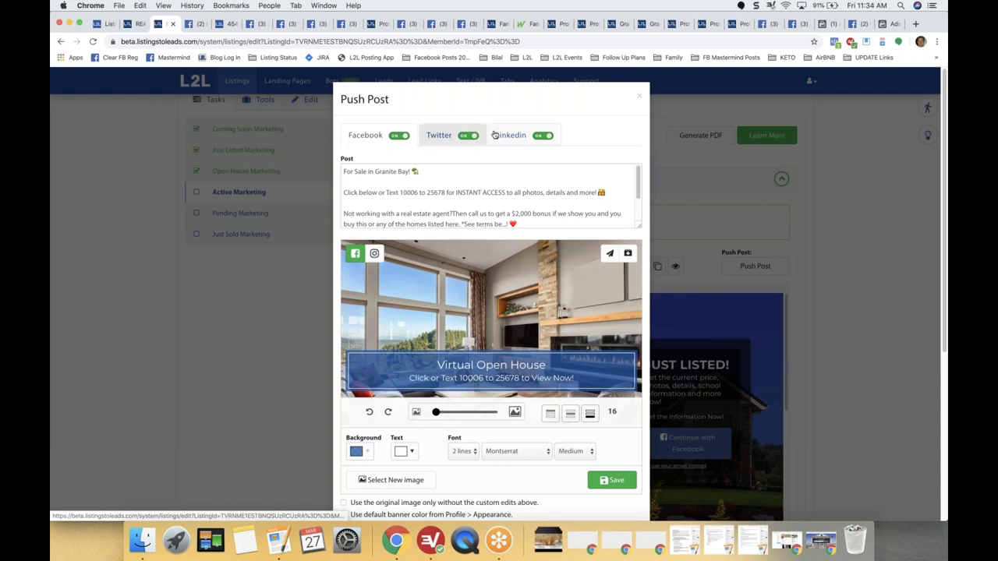
# Prefix the post text with 'VIDEO WALK THROUGH -' and use the repositioned kitchen photo as share image.
pyautogui.click(425, 172)
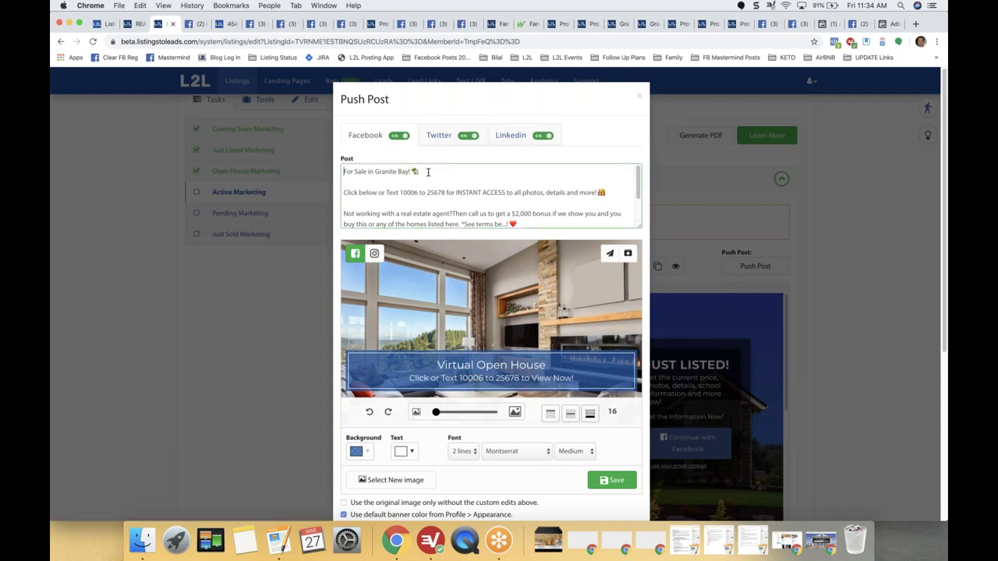
pyautogui.write('VIDEO WALK TH')
pyautogui.write('ROUGH ')
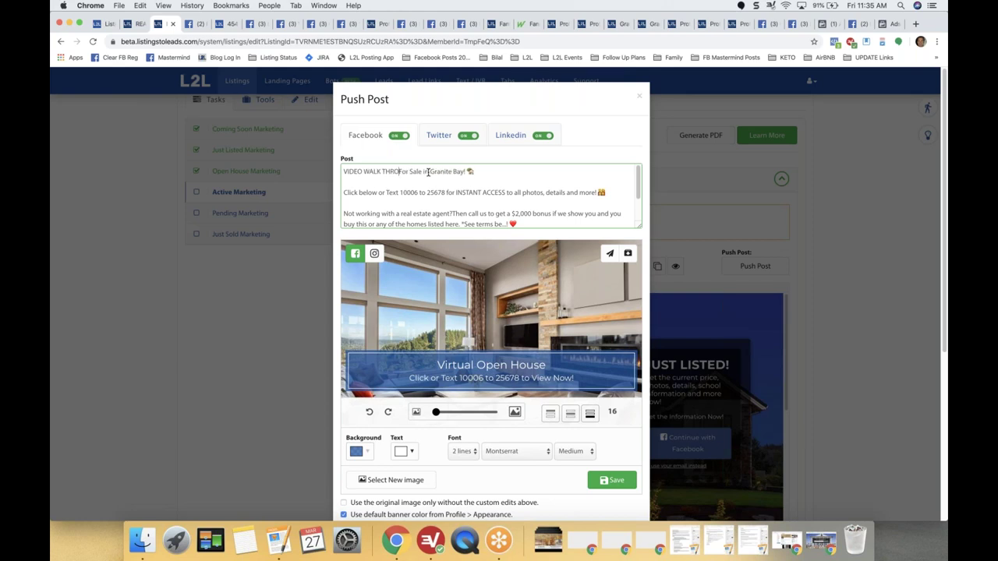
pyautogui.write('-')
pyautogui.scroll(-3, 549, 251)
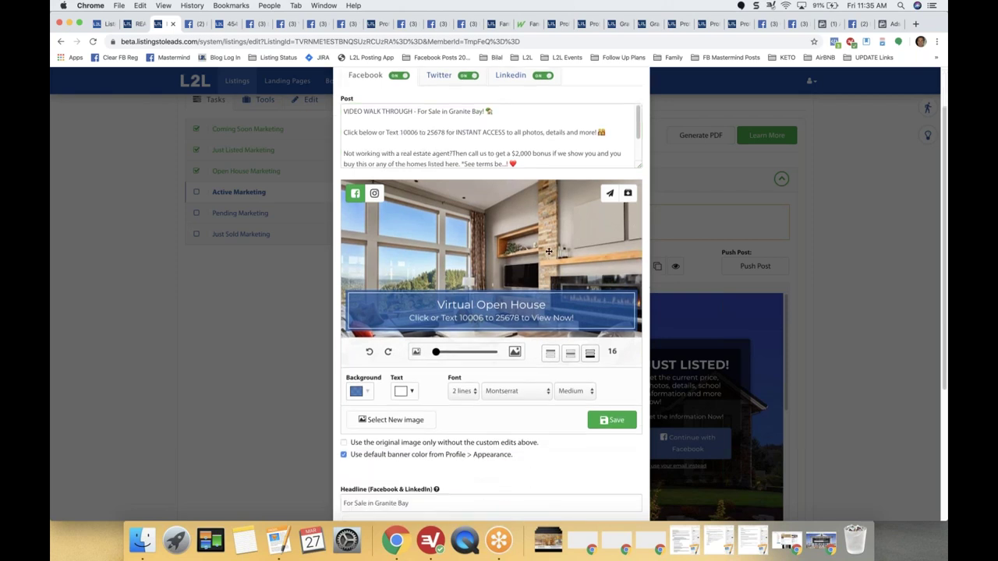
pyautogui.click(395, 420)
pyautogui.click(514, 460)
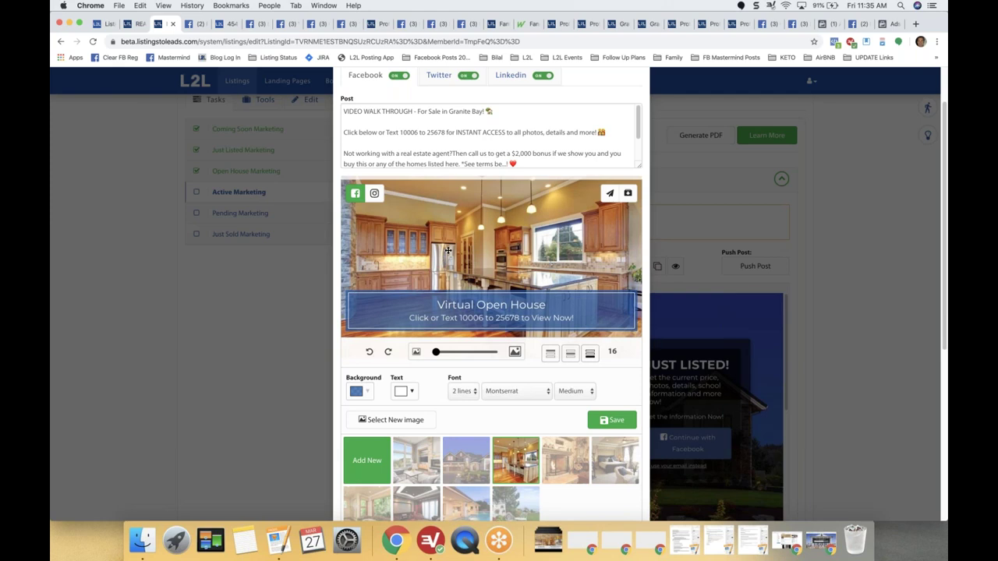
pyautogui.moveTo(447, 258); pyautogui.dragTo(450, 235)
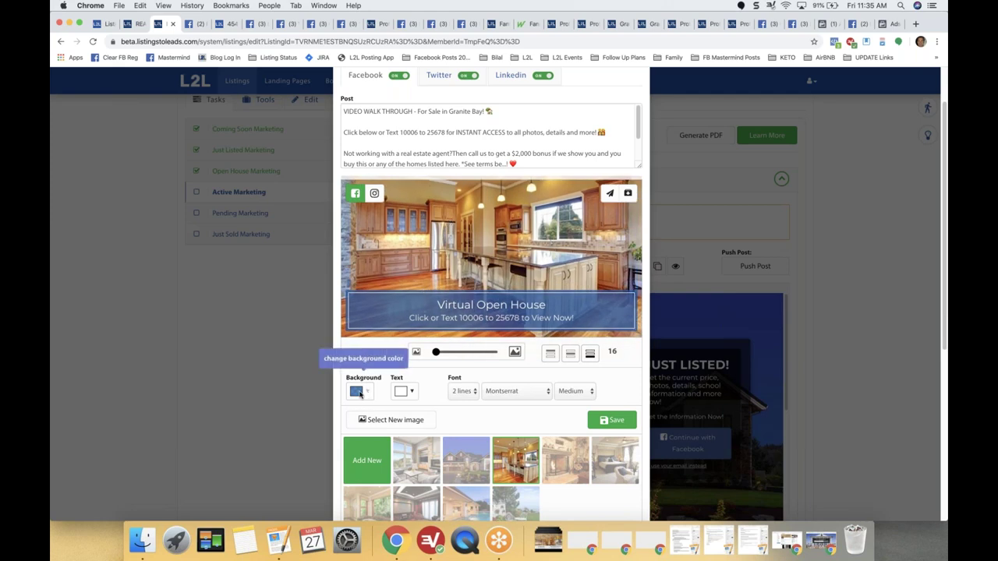
# Give the Virtual Open House banner a deeper, more opaque green, then save the image and post now.
pyautogui.scroll(-2, 449, 421)
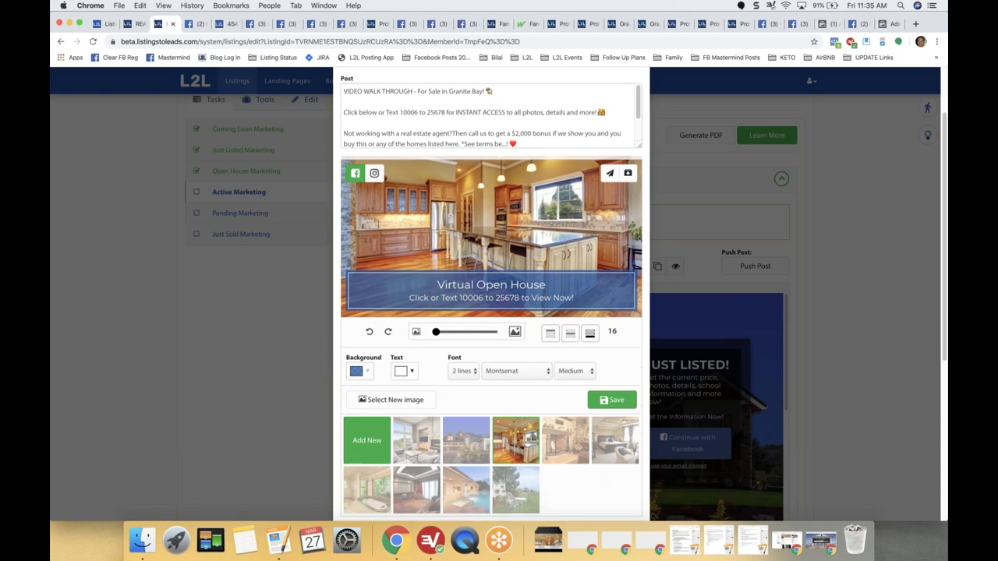
pyautogui.scroll(-1, 419, 451)
pyautogui.click(380, 497)
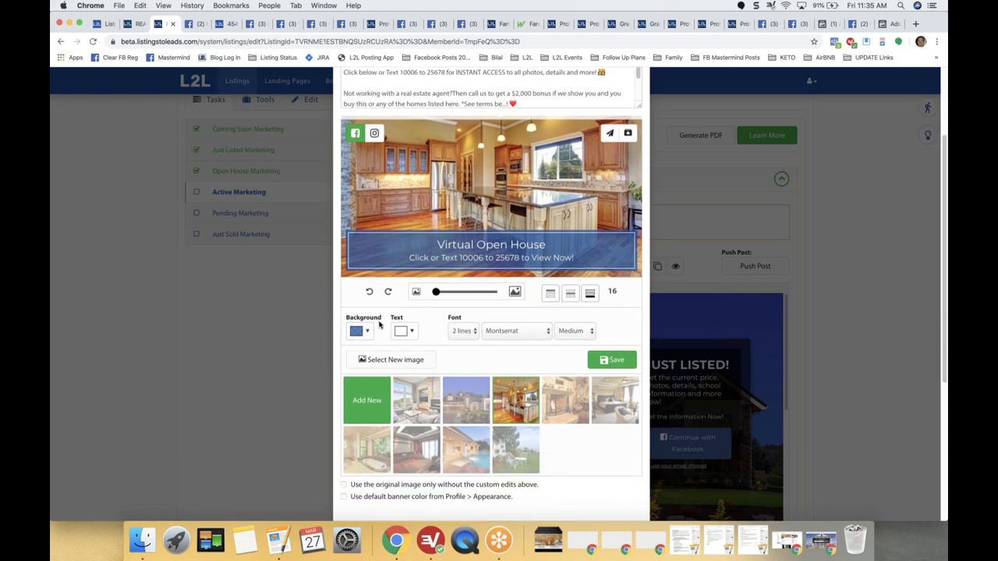
pyautogui.click(369, 332)
pyautogui.click(434, 370)
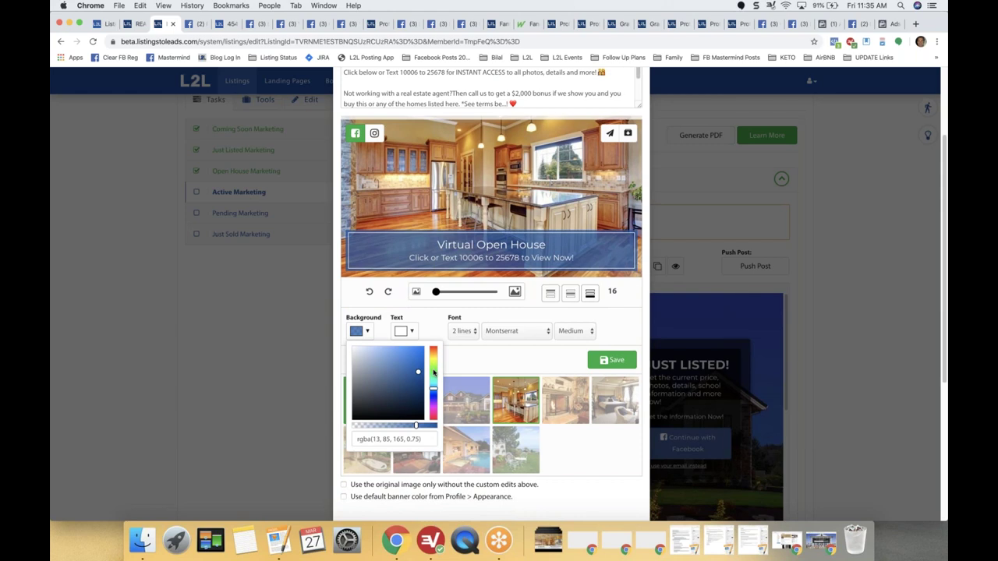
pyautogui.click(434, 371)
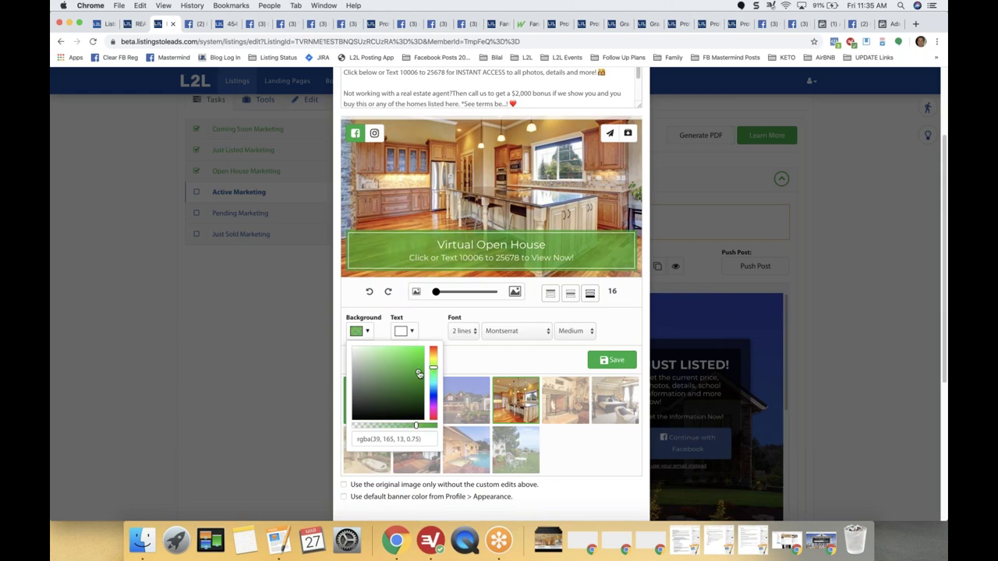
pyautogui.moveTo(418, 374); pyautogui.dragTo(408, 379)
pyautogui.moveTo(416, 425); pyautogui.dragTo(427, 427)
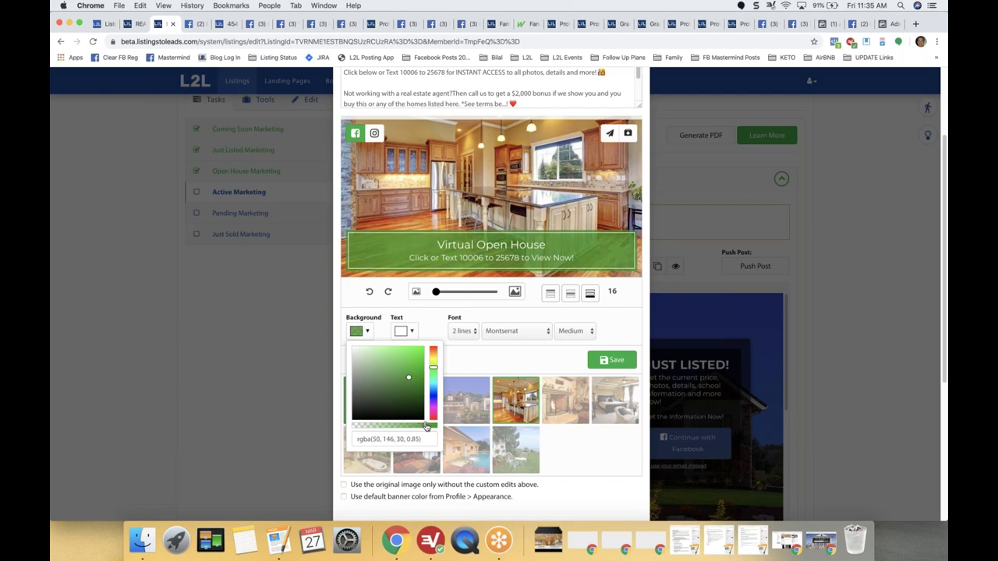
pyautogui.click(552, 366)
pyautogui.scroll(3, 559, 361)
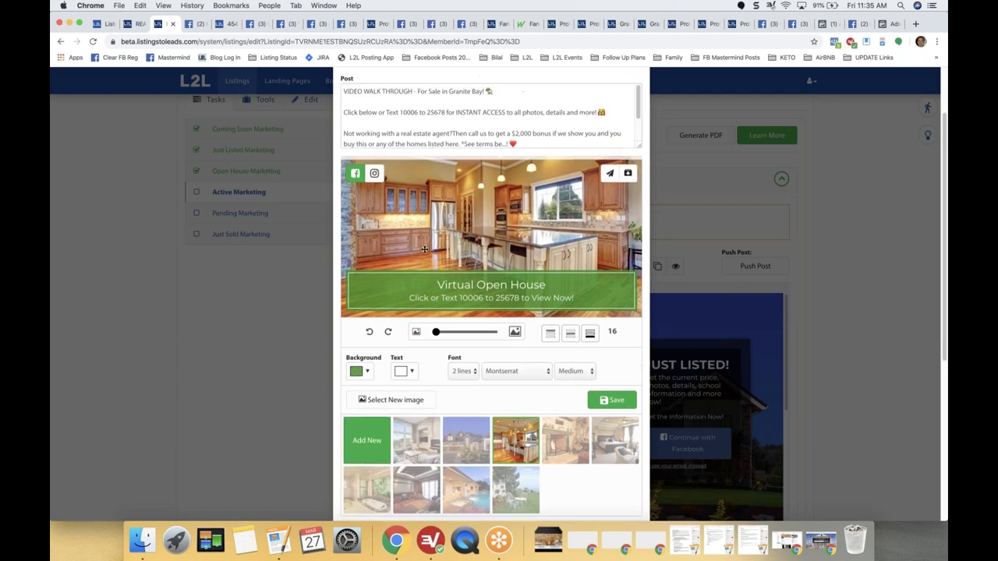
pyautogui.scroll(2, 387, 179)
pyautogui.scroll(-3, 387, 179)
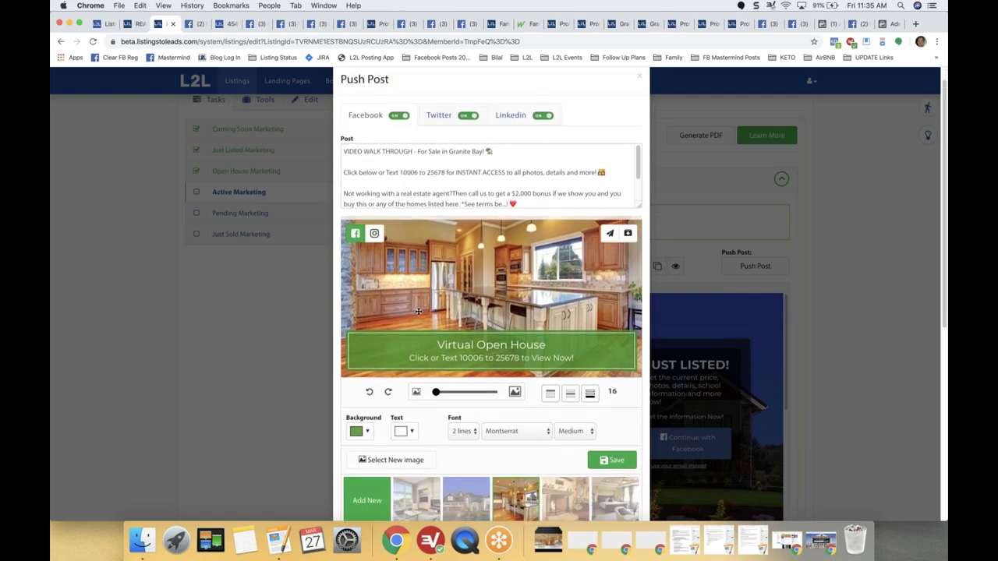
pyautogui.scroll(-6, 398, 470)
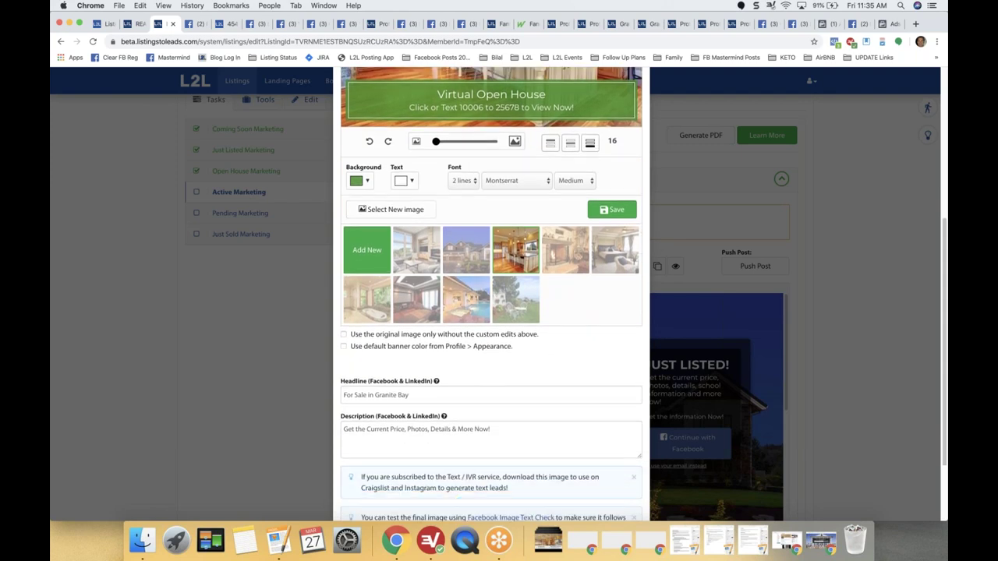
pyautogui.click(458, 489)
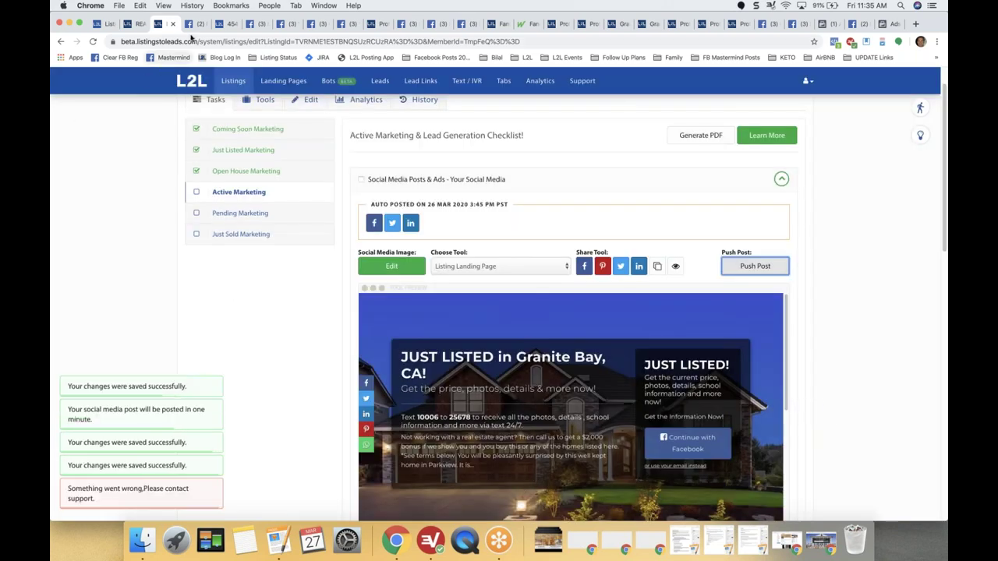
# Open the Granite Bay Homes Facebook page from the Listing Status bookmarks.
pyautogui.click(858, 23)
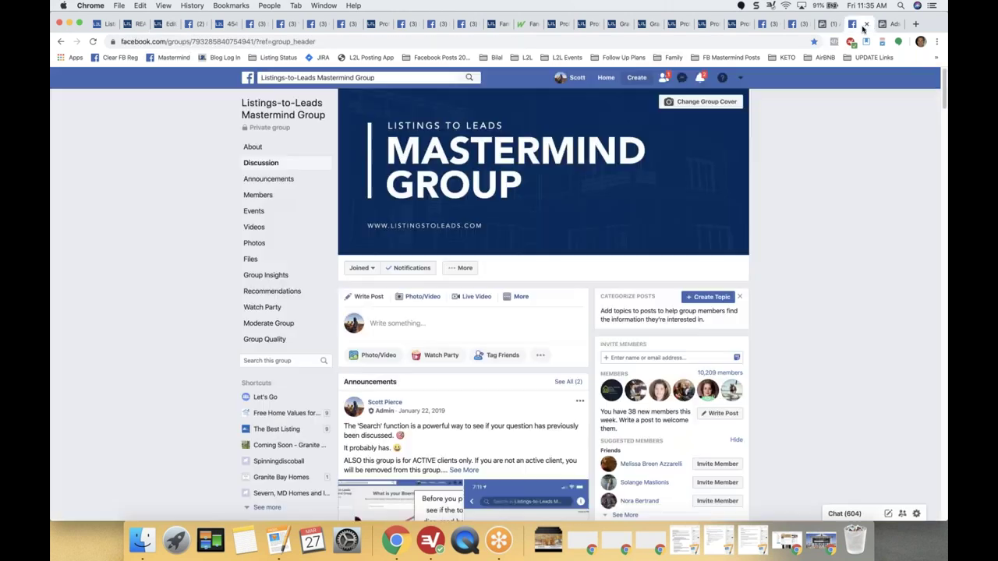
pyautogui.click(272, 58)
pyautogui.click(280, 90)
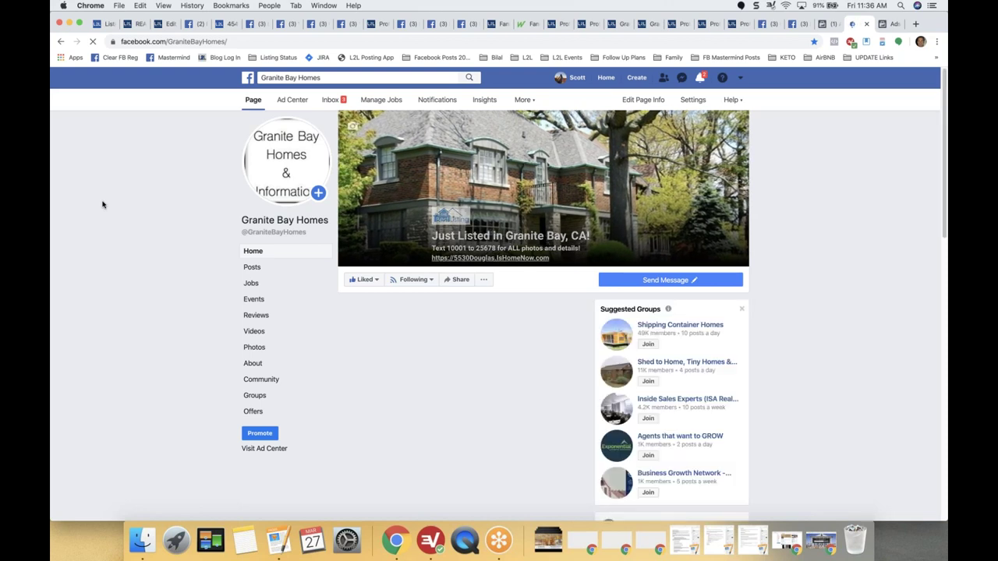
# Scroll through the page's recent listing posts, then return to the listing's marketing checklist.
pyautogui.scroll(-3, 102, 204)
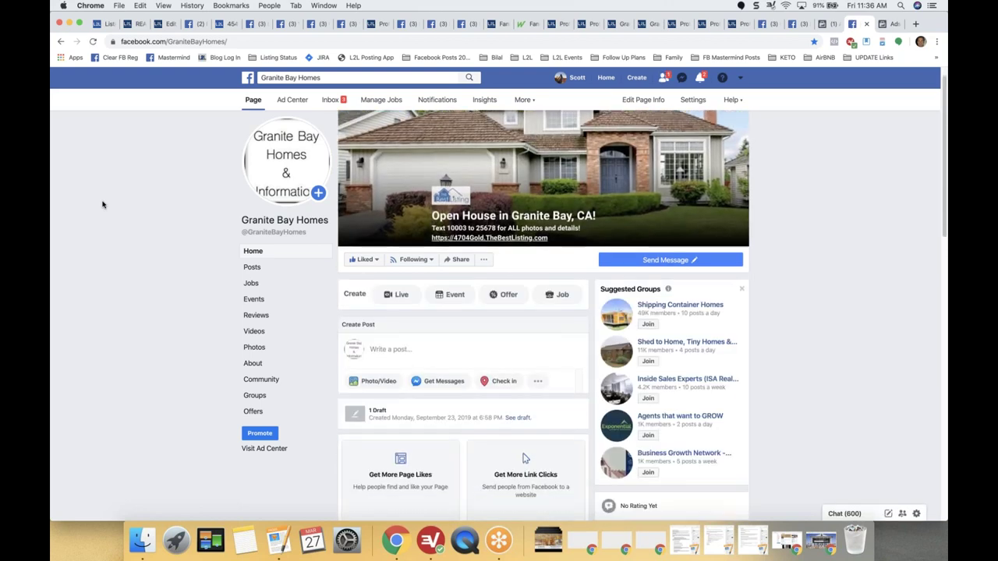
pyautogui.scroll(-8, 102, 205)
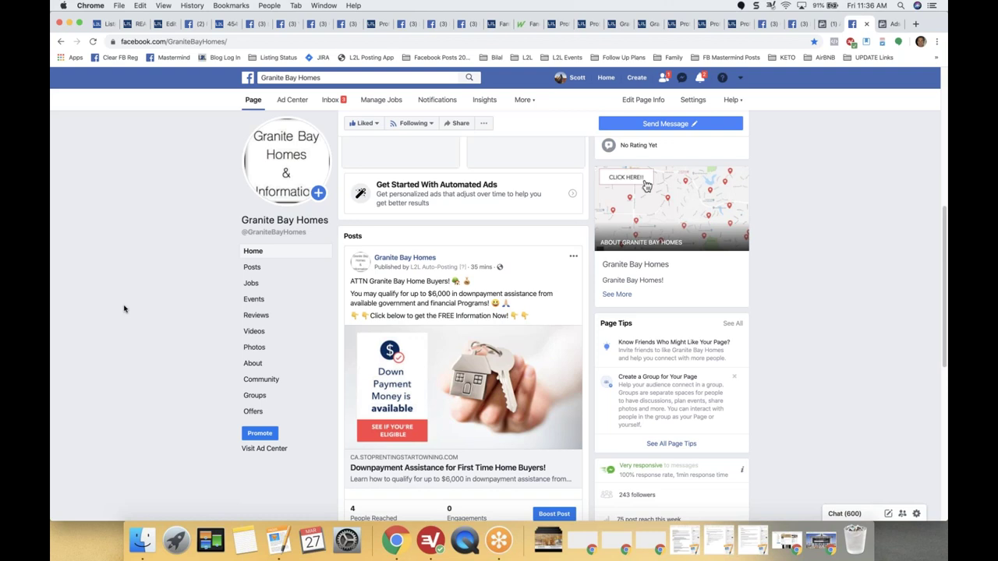
pyautogui.scroll(-3, 123, 309)
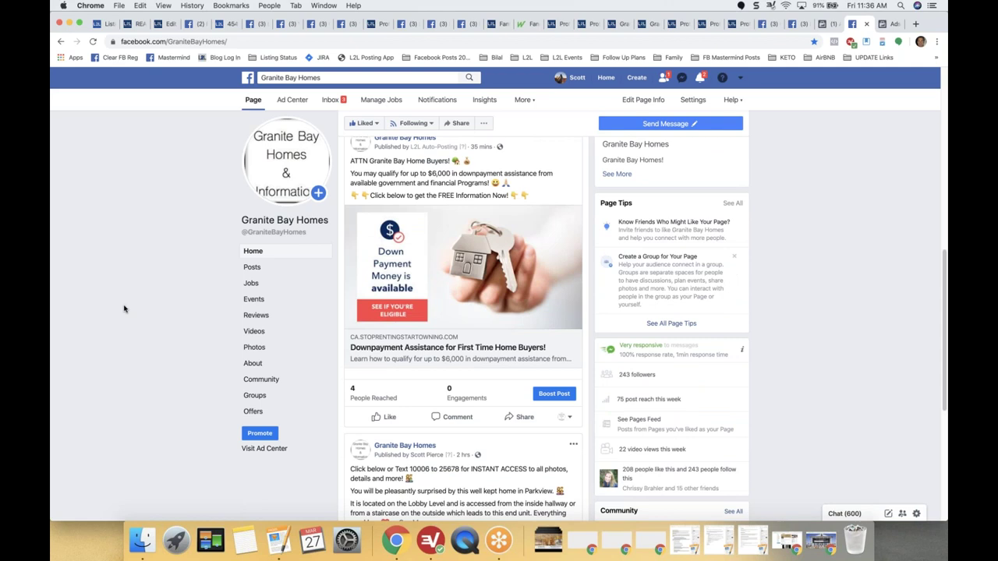
pyautogui.scroll(-5, 123, 309)
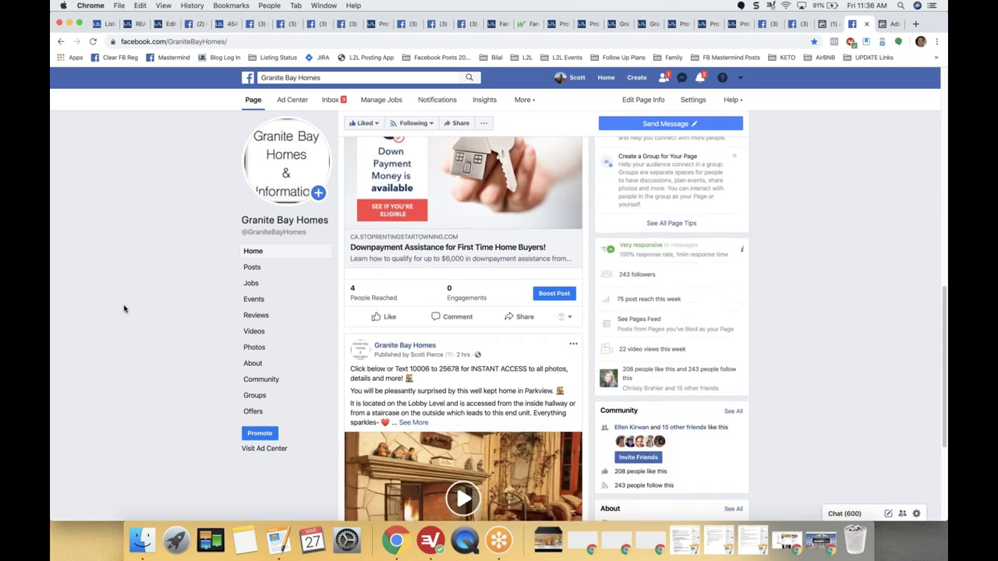
pyautogui.scroll(-1, 124, 309)
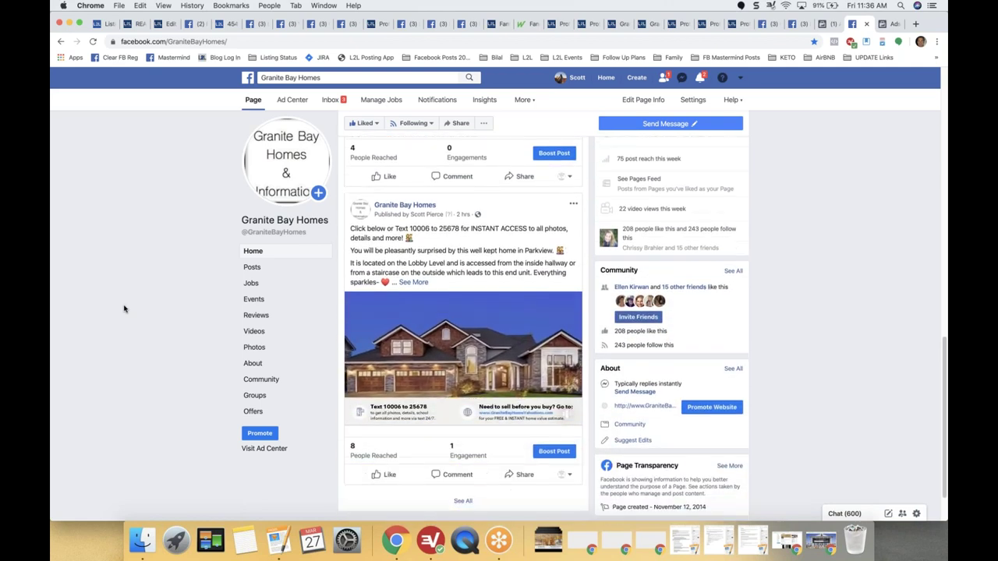
pyautogui.scroll(-1, 123, 309)
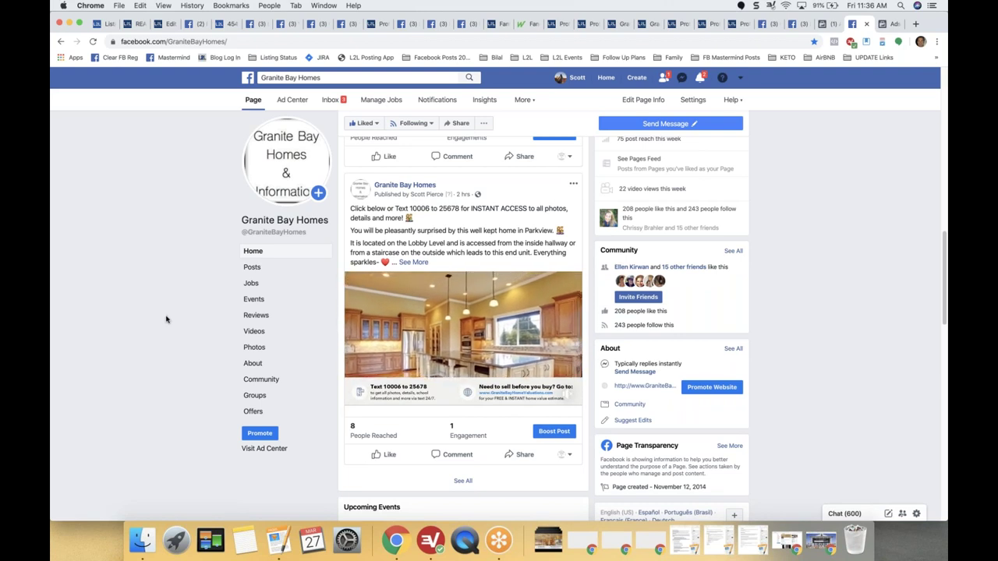
pyautogui.scroll(-5, 166, 319)
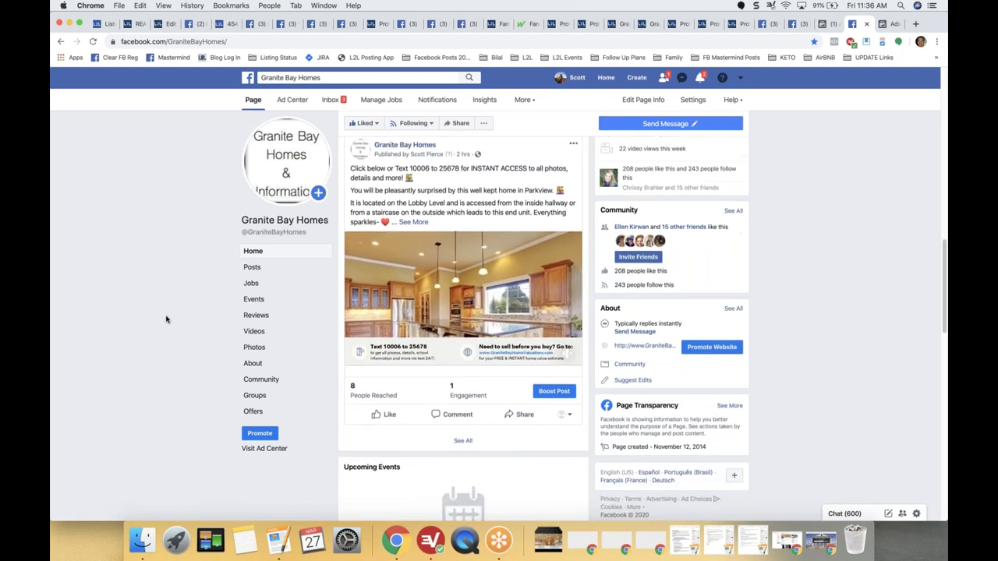
pyautogui.scroll(-9, 166, 319)
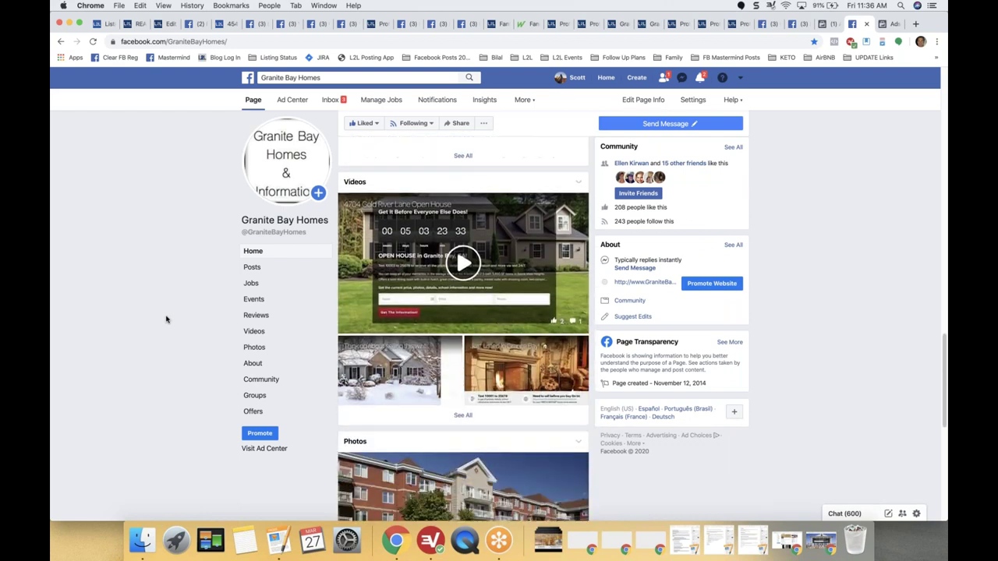
pyautogui.scroll(-4, 166, 319)
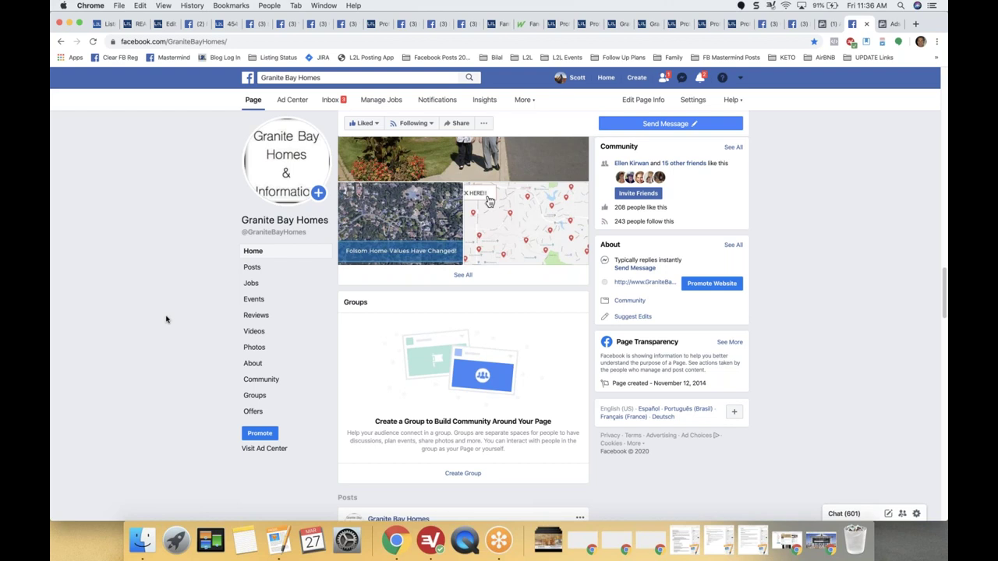
pyautogui.scroll(-5, 166, 319)
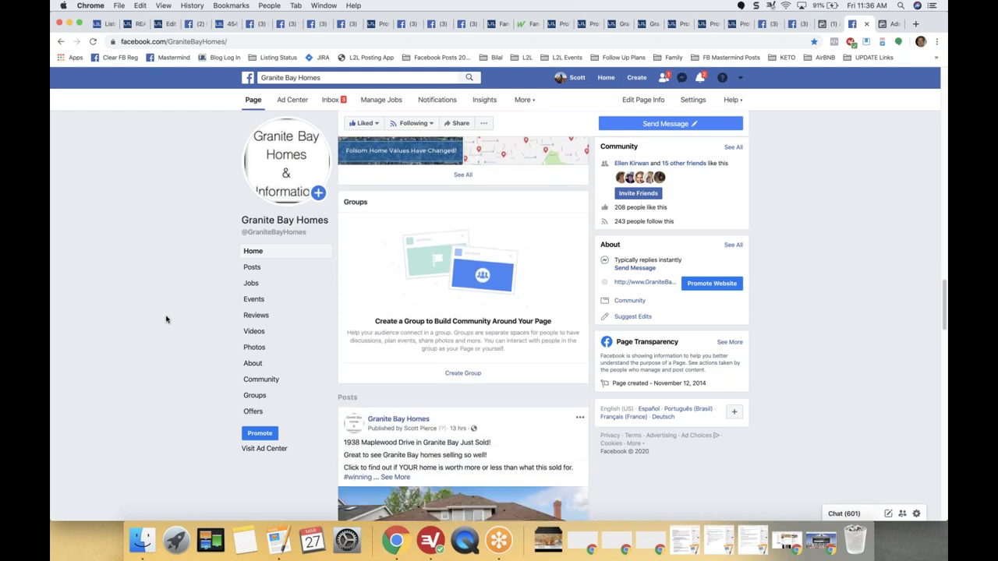
pyautogui.scroll(-1, 166, 319)
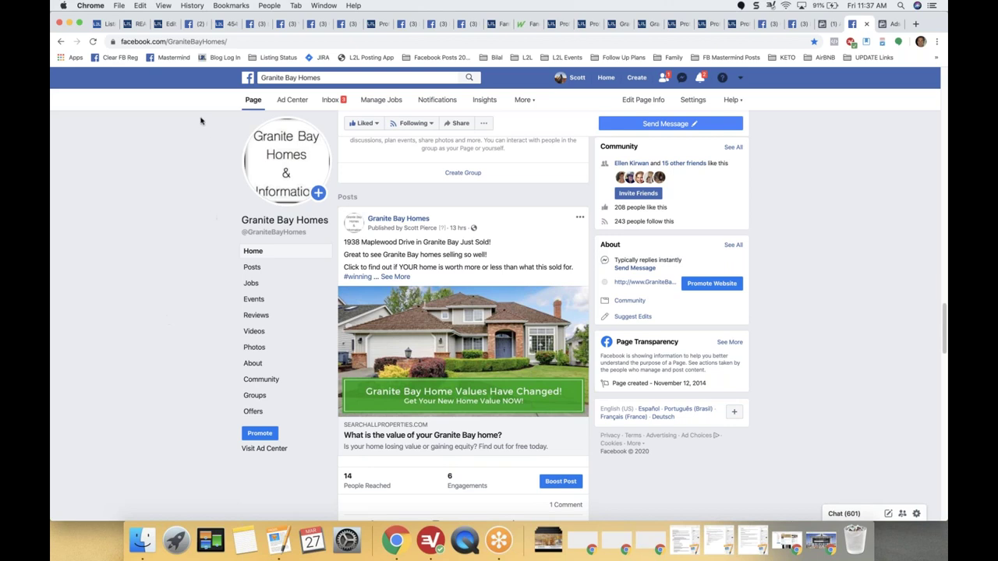
pyautogui.click(167, 28)
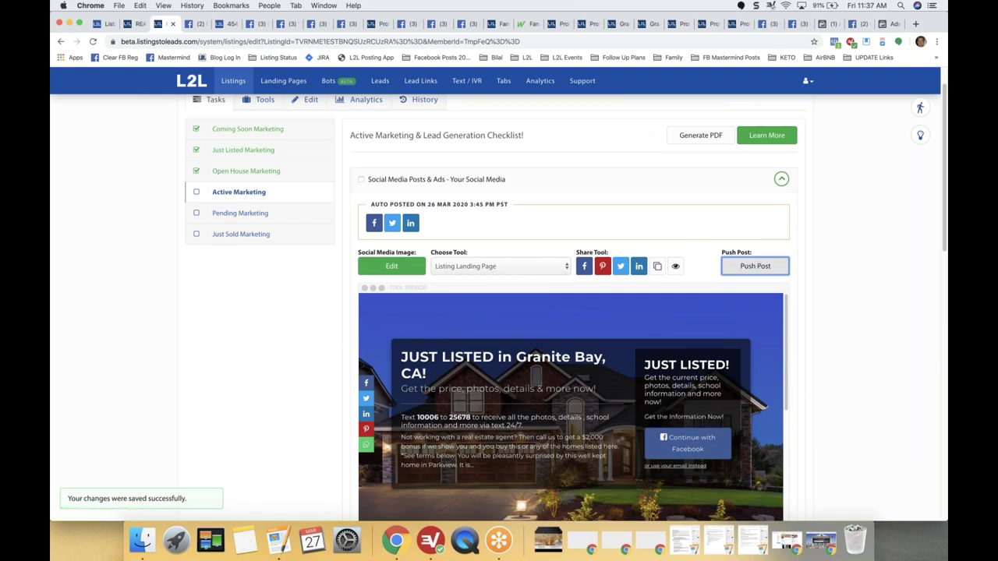
# Start a new Push Post and switch its image to the pool-house exterior photo.
pyautogui.click(749, 267)
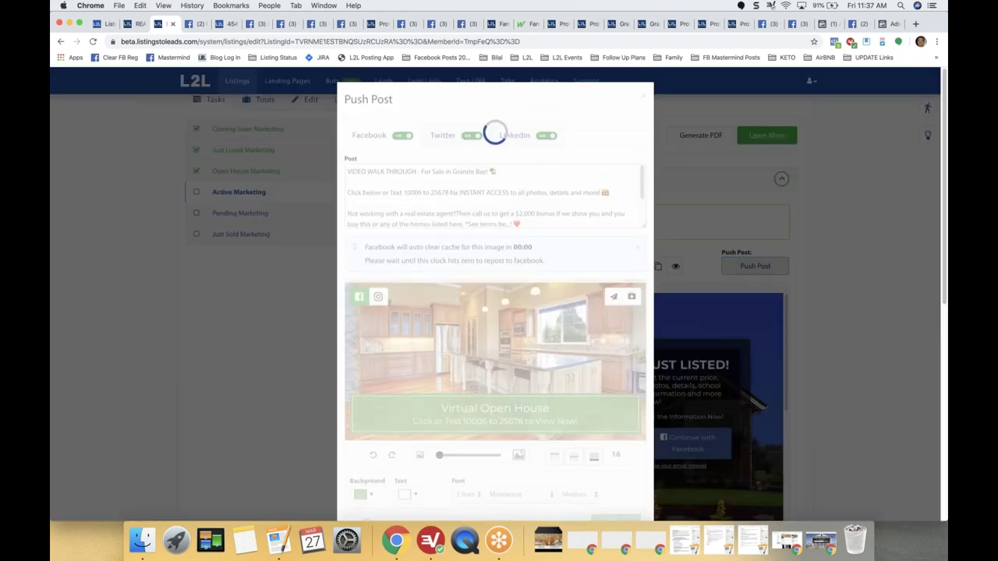
pyautogui.scroll(-1, 484, 185)
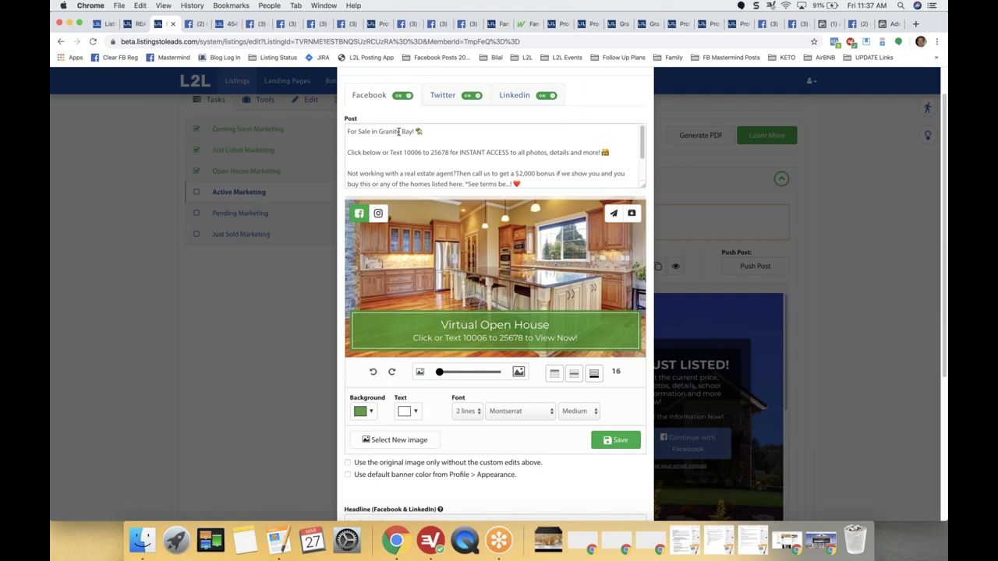
pyautogui.click(426, 131)
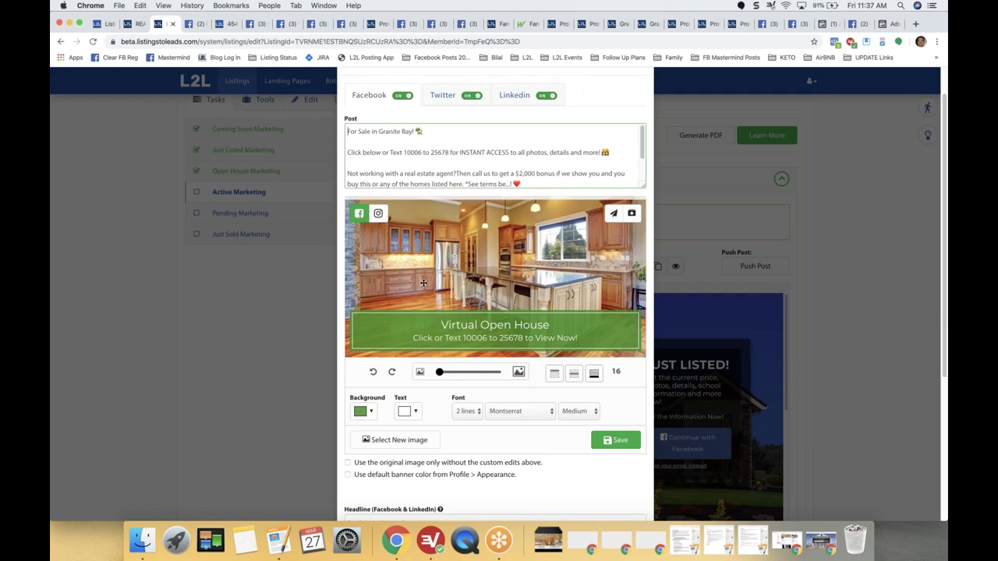
pyautogui.click(397, 441)
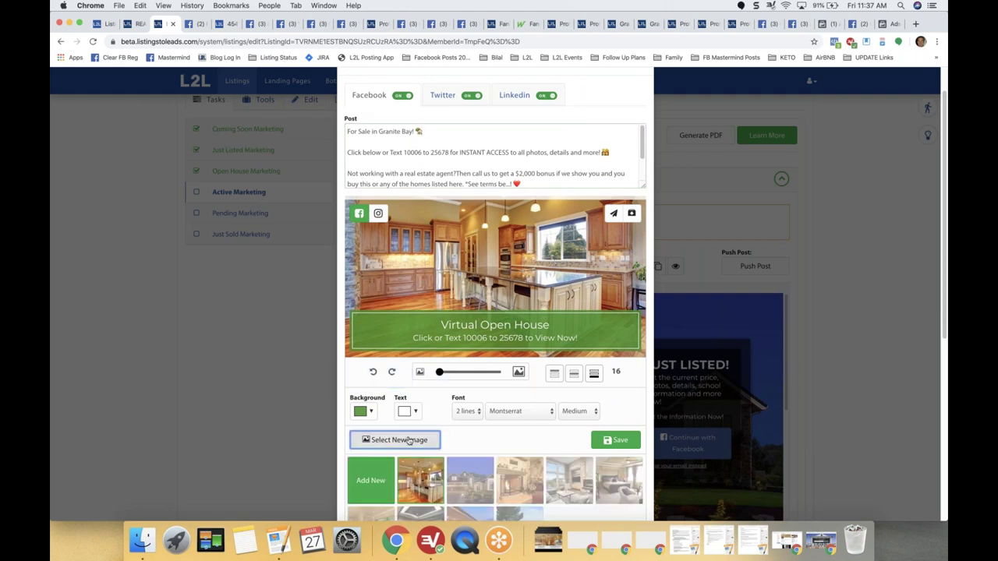
pyautogui.click(570, 483)
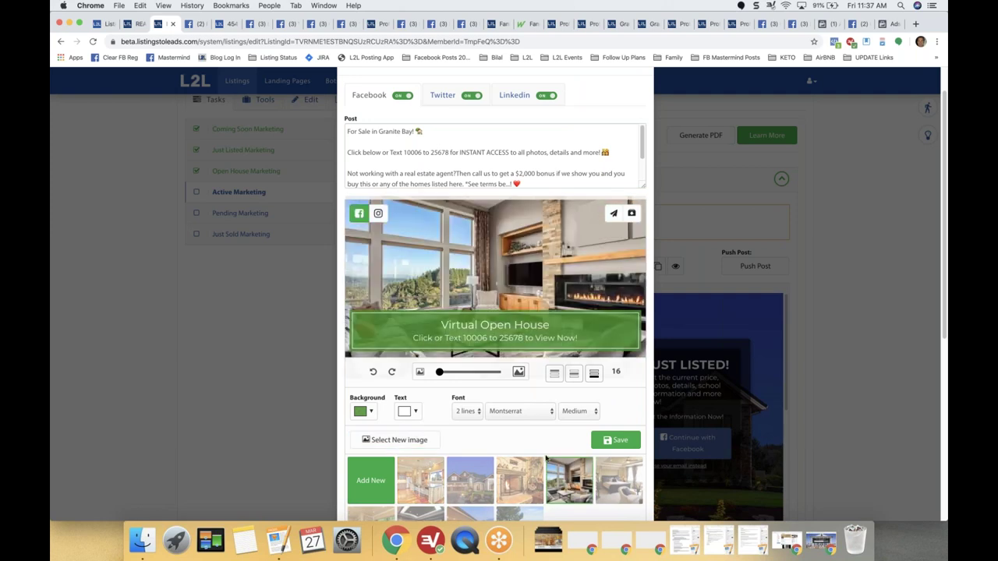
pyautogui.click(619, 482)
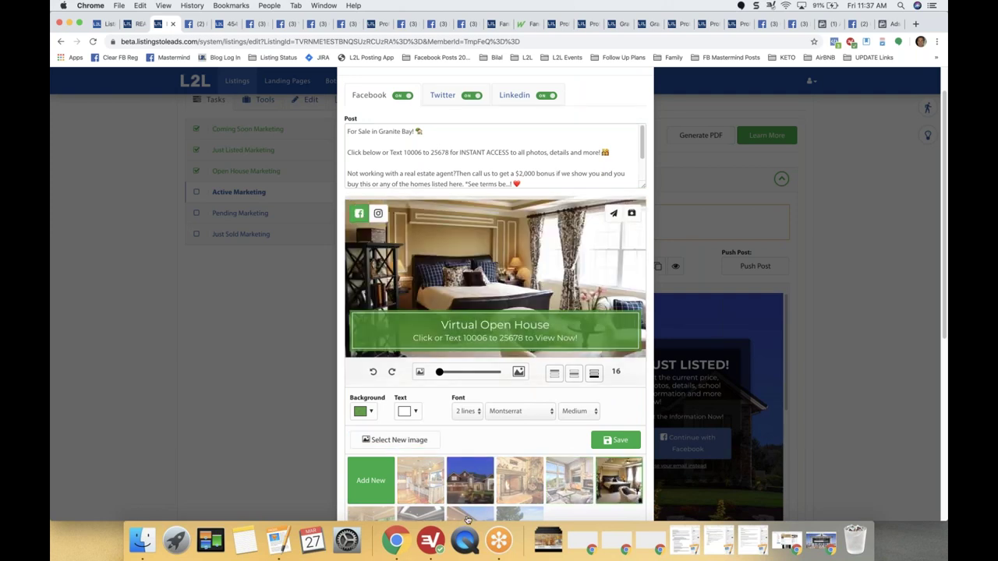
pyautogui.click(470, 481)
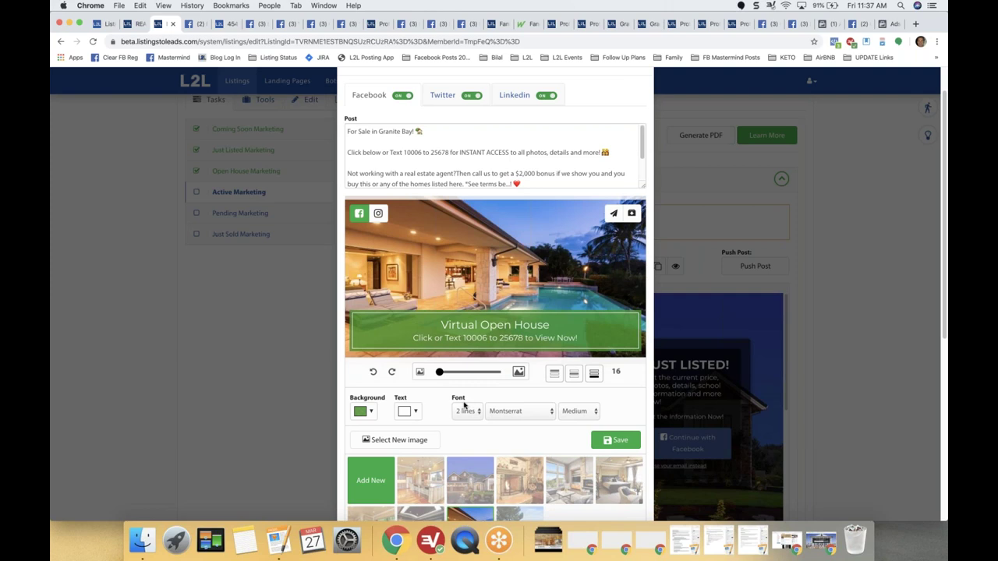
# Set the banner background to pink, then save the social image and post now.
pyautogui.click(372, 411)
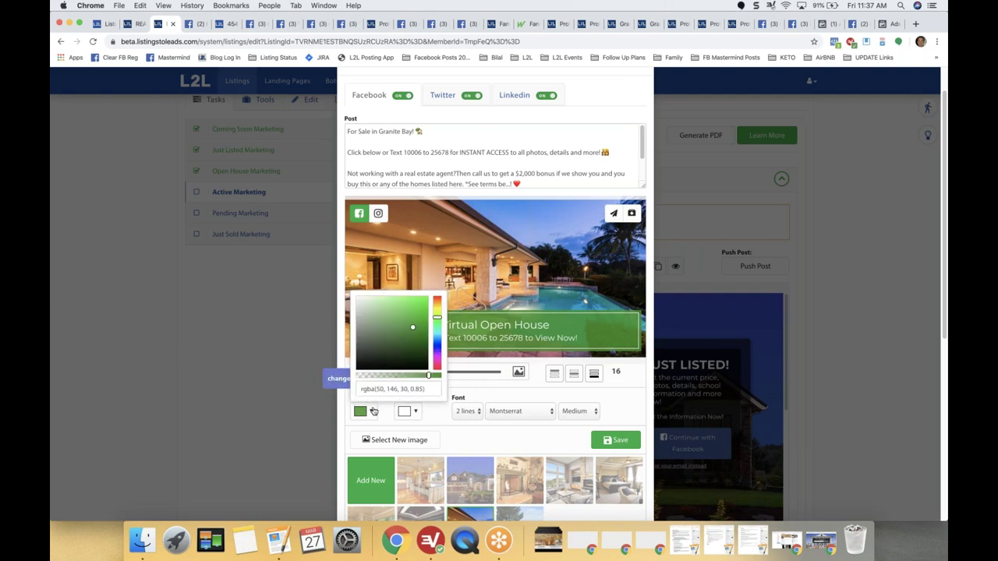
pyautogui.click(436, 365)
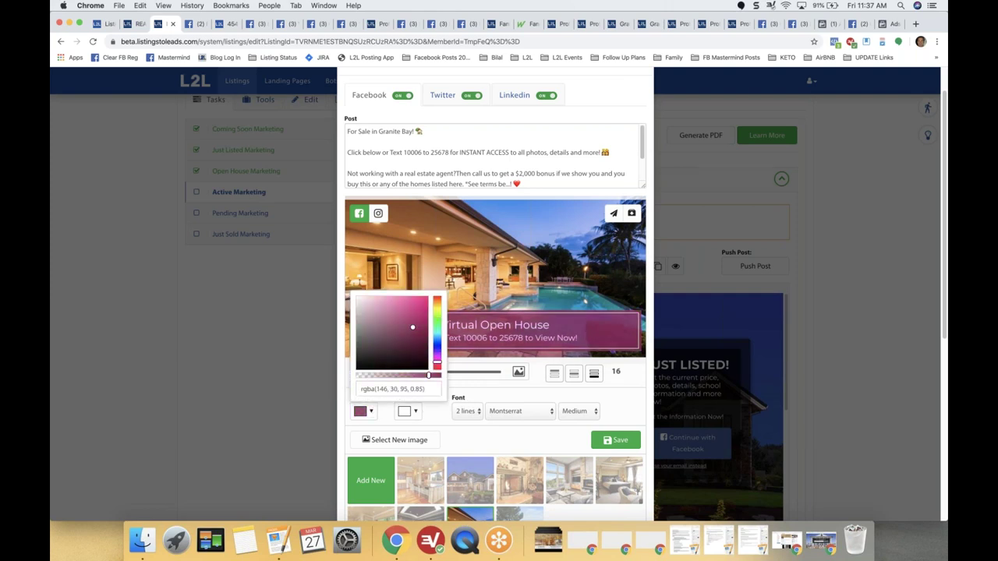
pyautogui.click(485, 392)
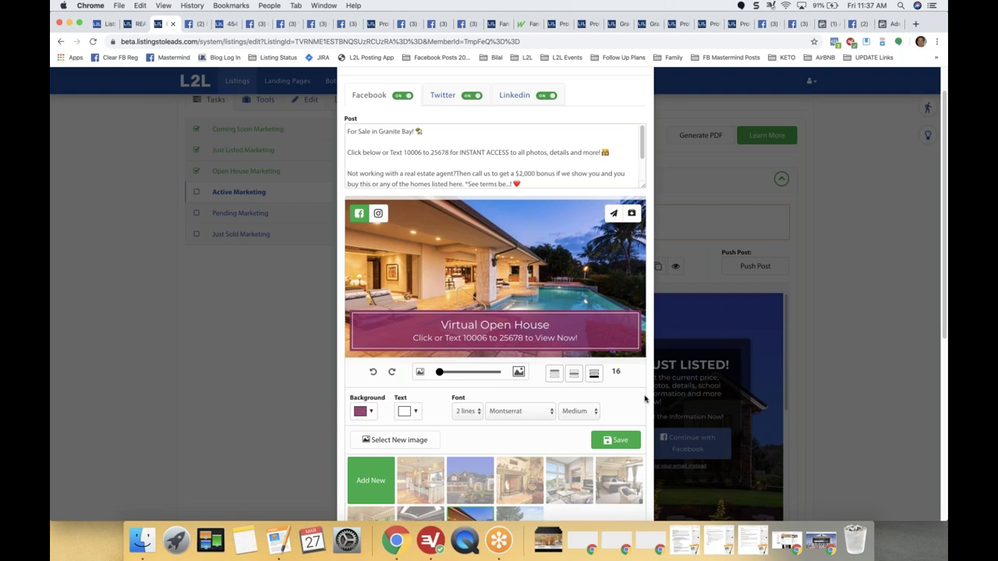
pyautogui.scroll(-10, 643, 399)
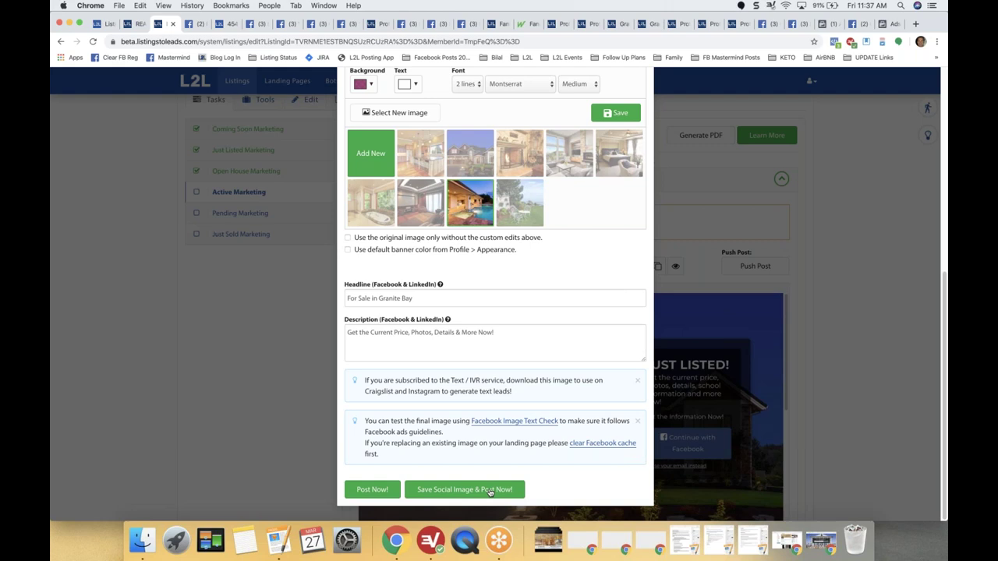
pyautogui.click(465, 492)
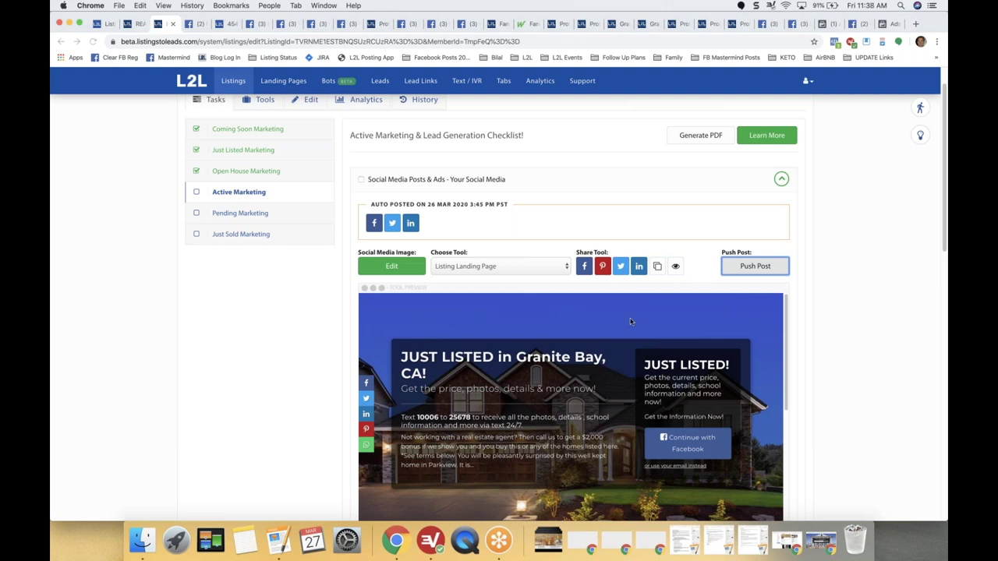
pyautogui.click(268, 334)
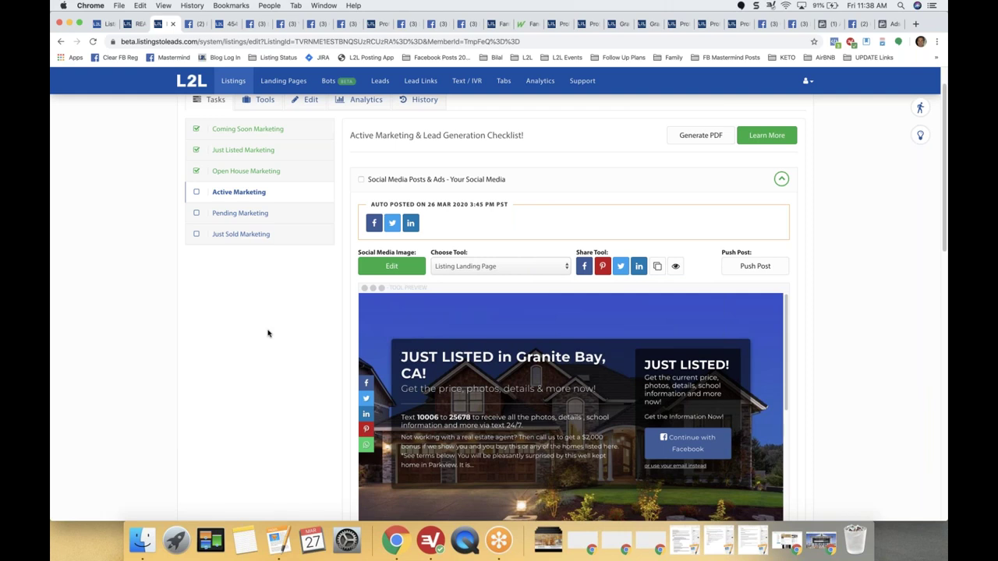
pyautogui.scroll(3, 267, 334)
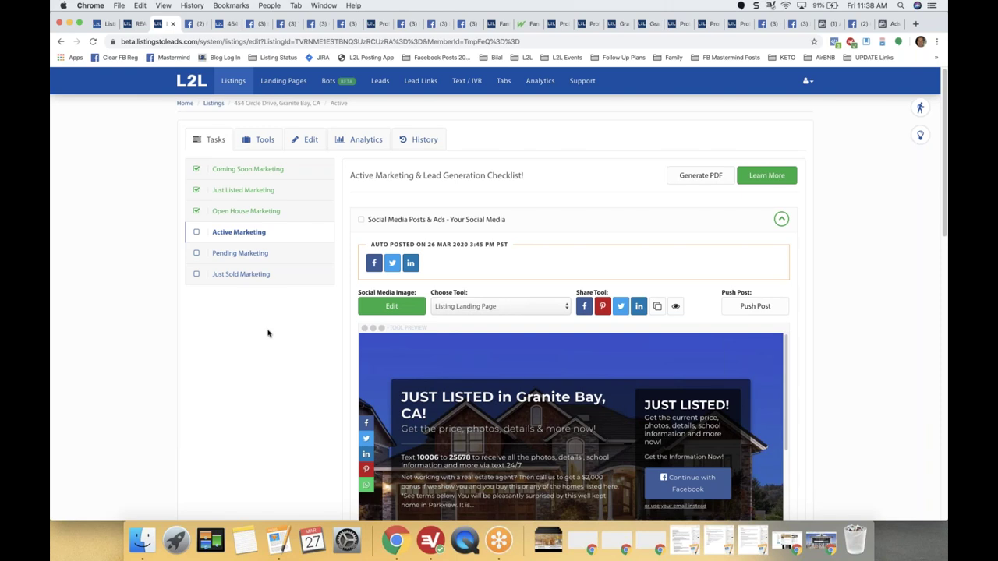
pyautogui.scroll(-4, 267, 334)
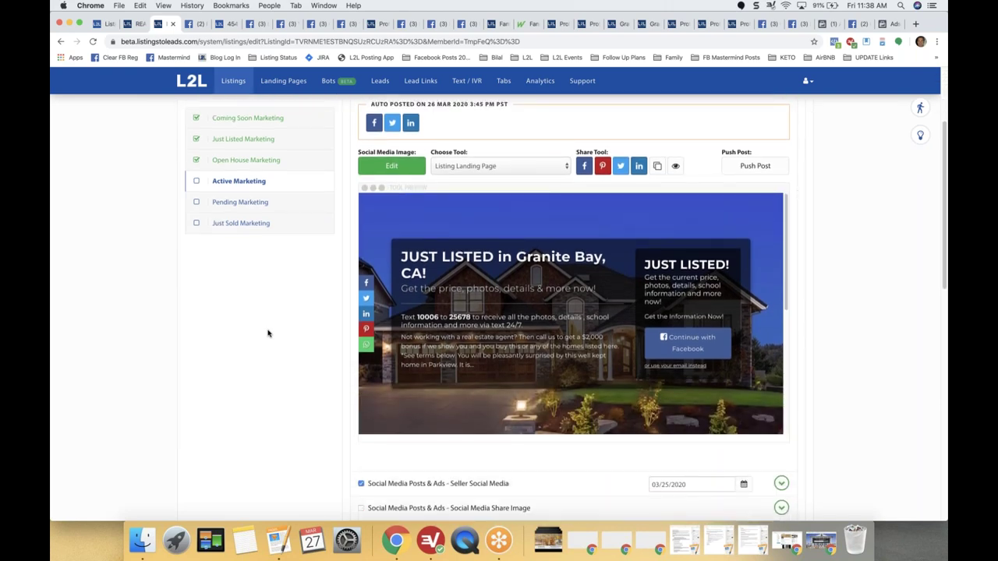
pyautogui.scroll(3, 268, 334)
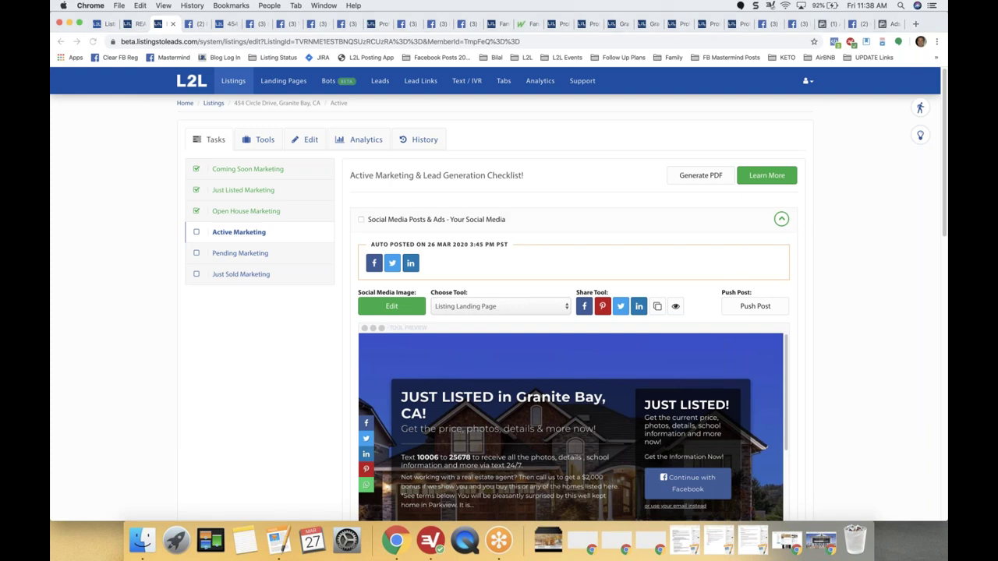
pyautogui.click(213, 104)
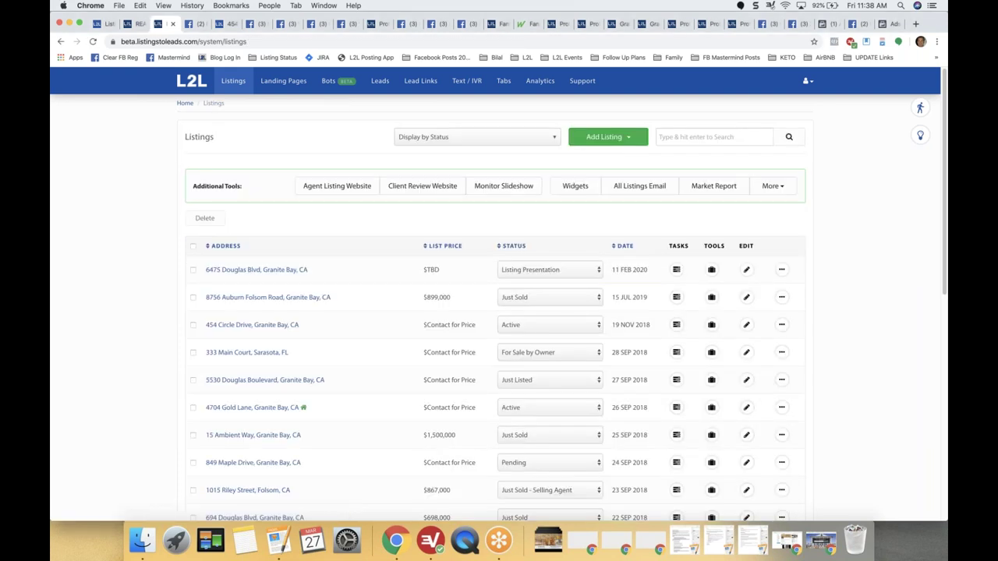
pyautogui.scroll(-1, 322, 256)
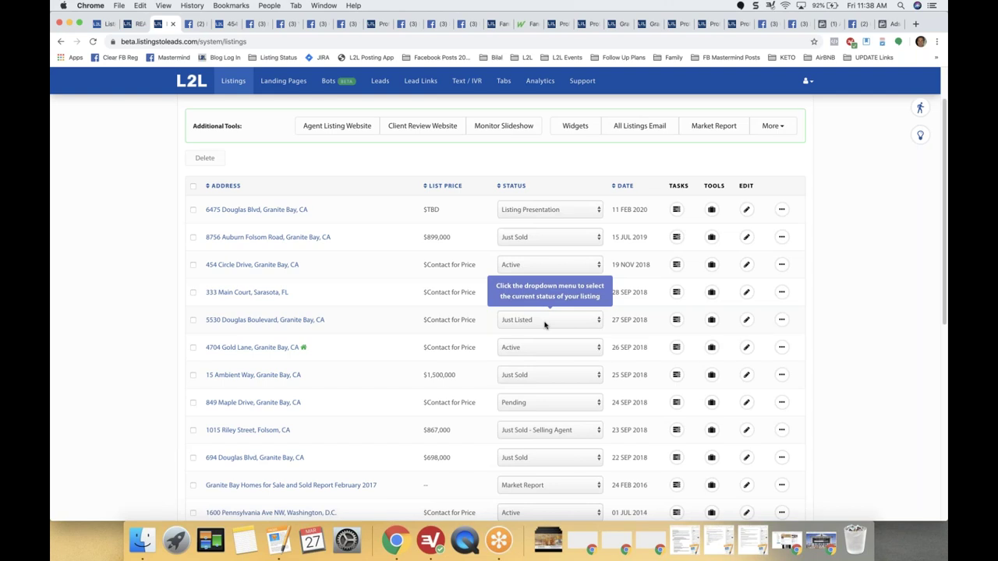
pyautogui.click(545, 324)
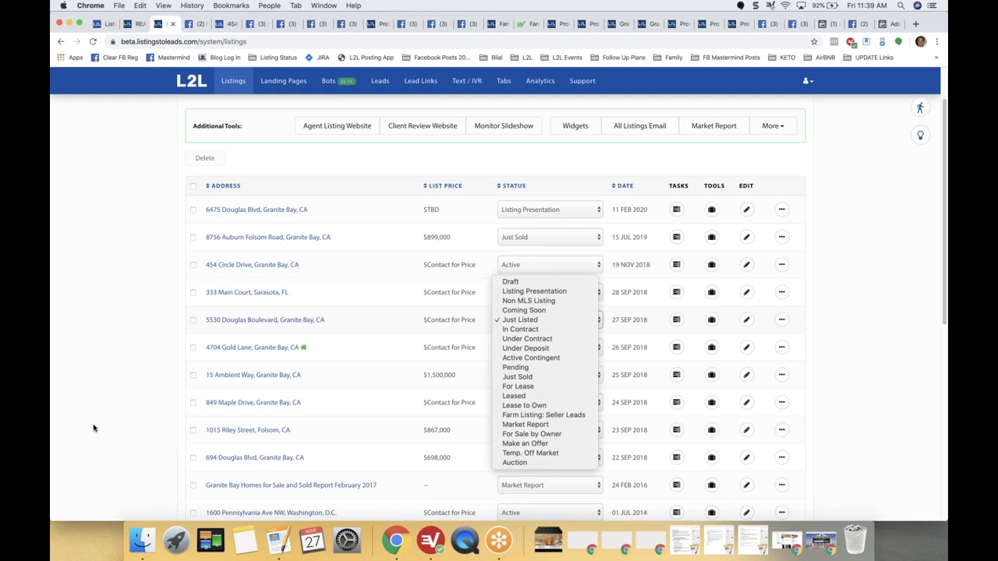
pyautogui.click(70, 418)
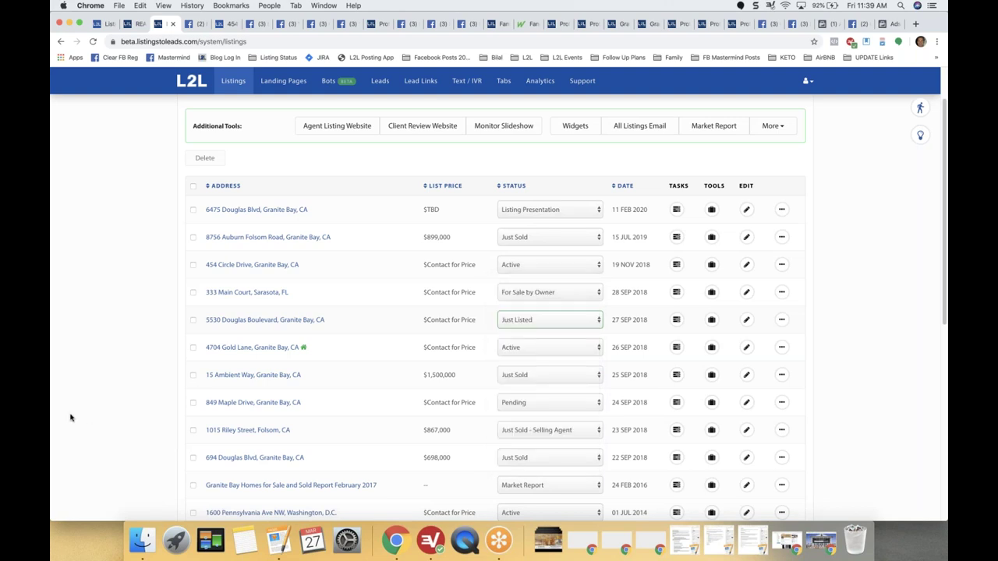
pyautogui.click(71, 414)
pyautogui.scroll(2, 307, 209)
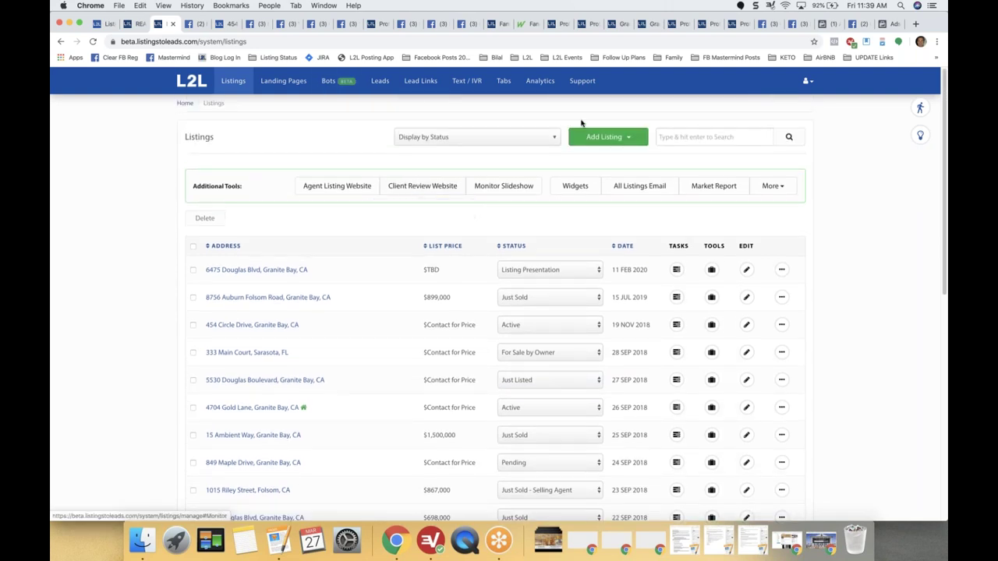
pyautogui.click(811, 85)
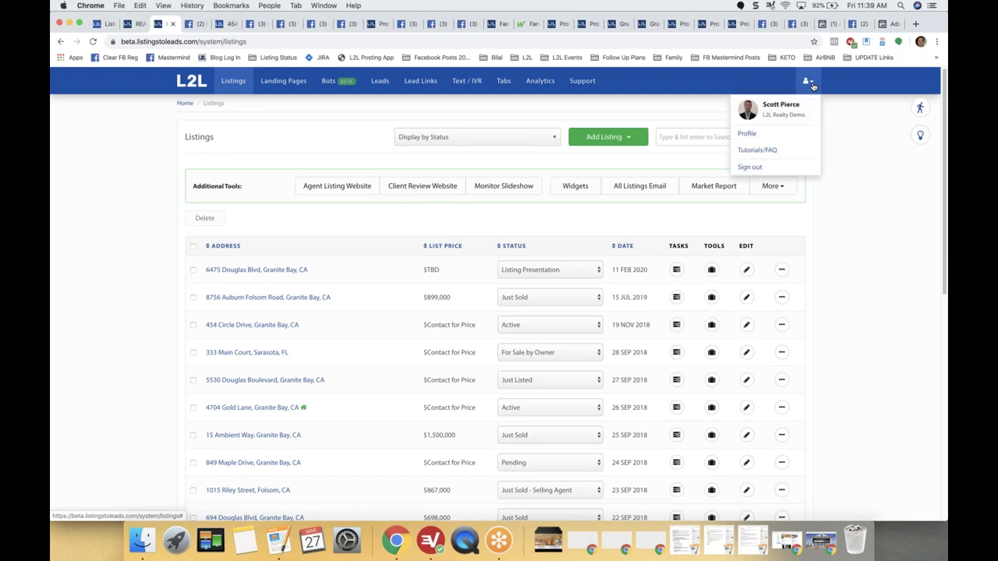
# Open Profile's CRM / Integration tab, review the compatible CRM list, and save email forwarding settings.
pyautogui.click(768, 138)
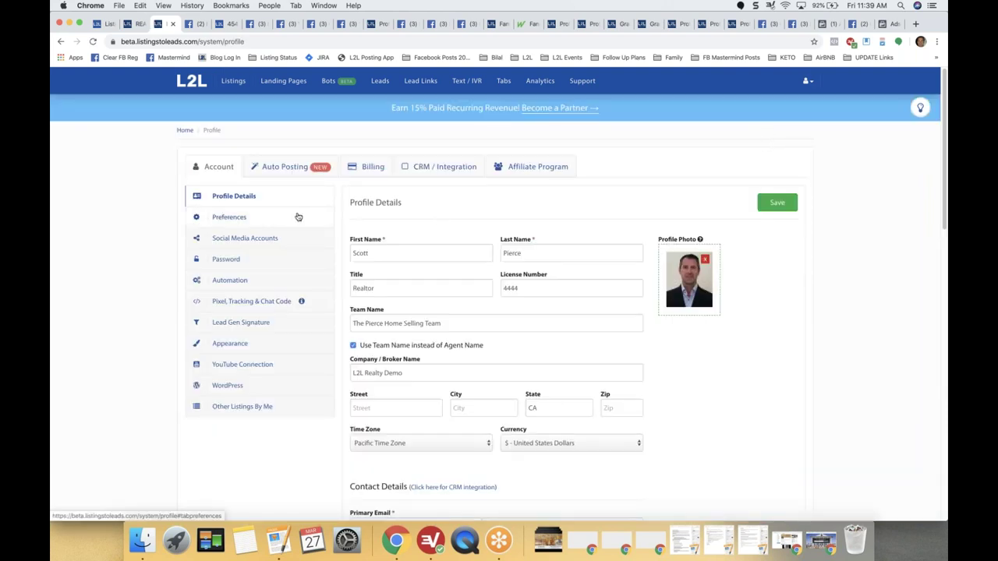
pyautogui.click(437, 171)
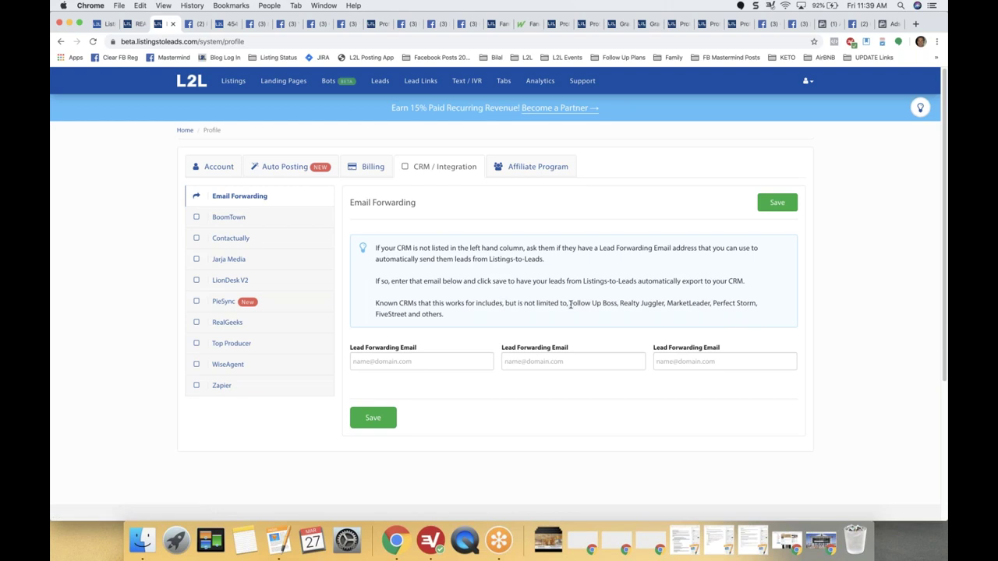
pyautogui.moveTo(567, 302); pyautogui.dragTo(605, 317)
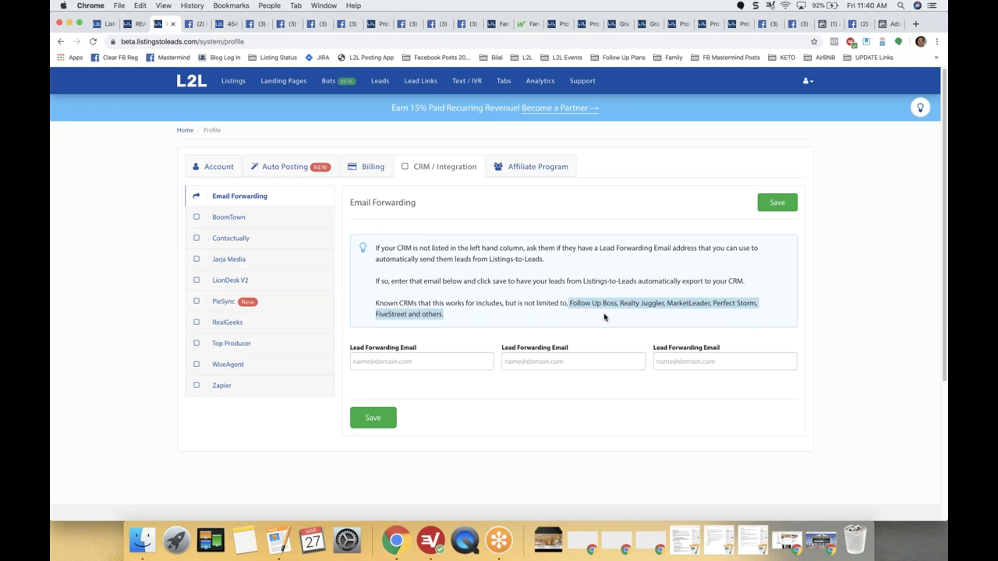
pyautogui.click(524, 299)
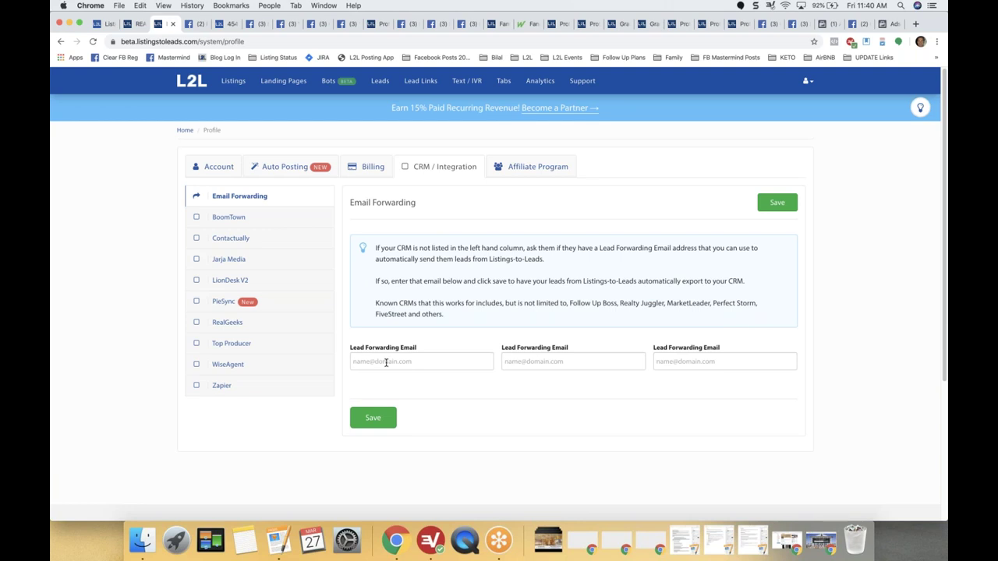
pyautogui.click(371, 419)
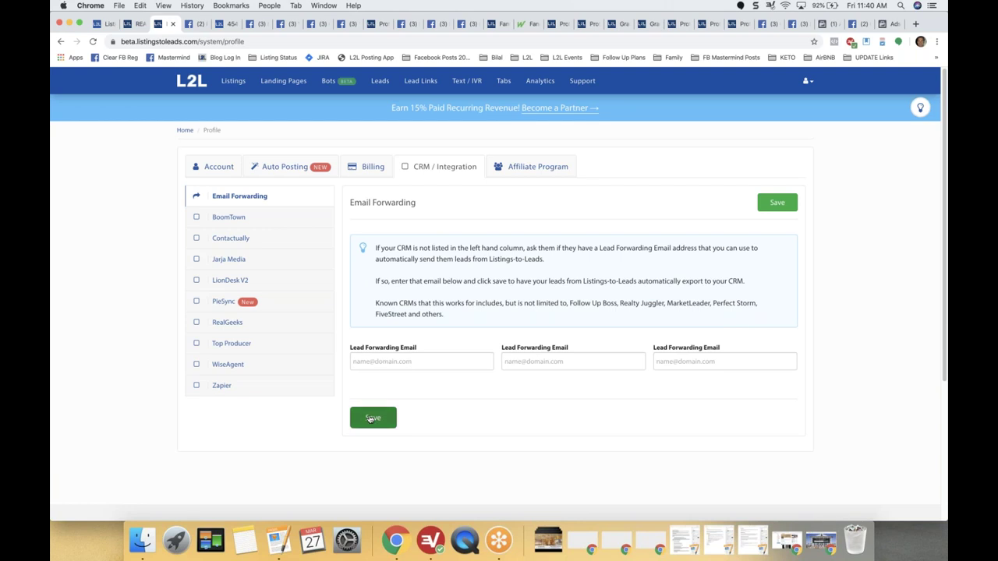
# Review the BoomTown, Contactually, LionDesk, PieSync, RealGeeks, WiseAgent and Zapier integrations, then open Auto Posting.
pyautogui.click(229, 216)
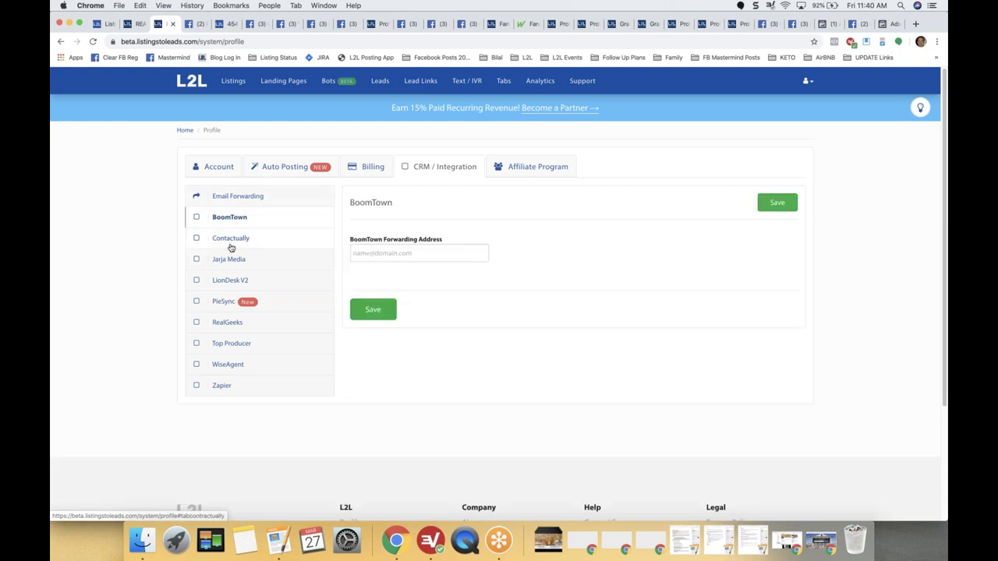
pyautogui.click(231, 246)
pyautogui.click(231, 261)
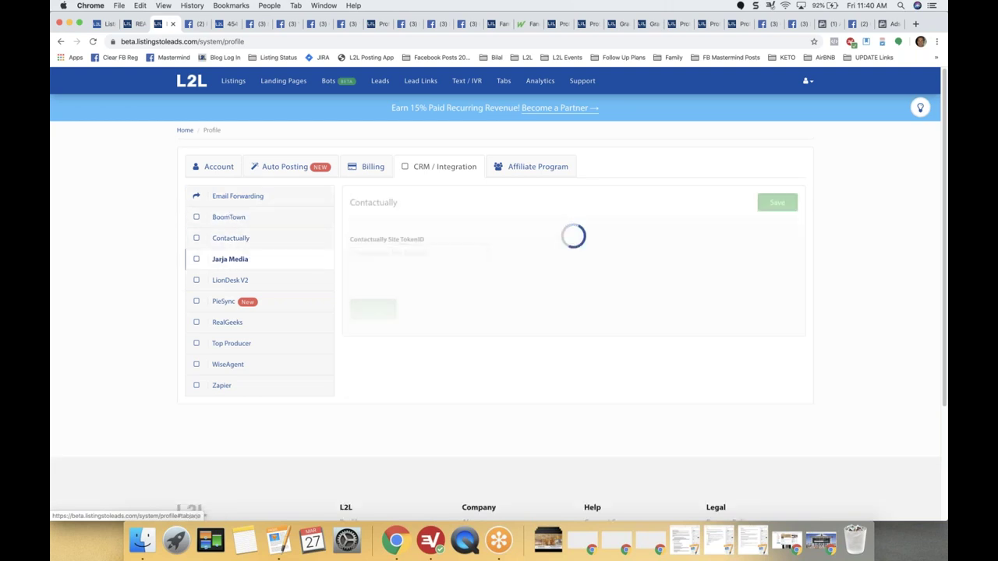
pyautogui.click(224, 282)
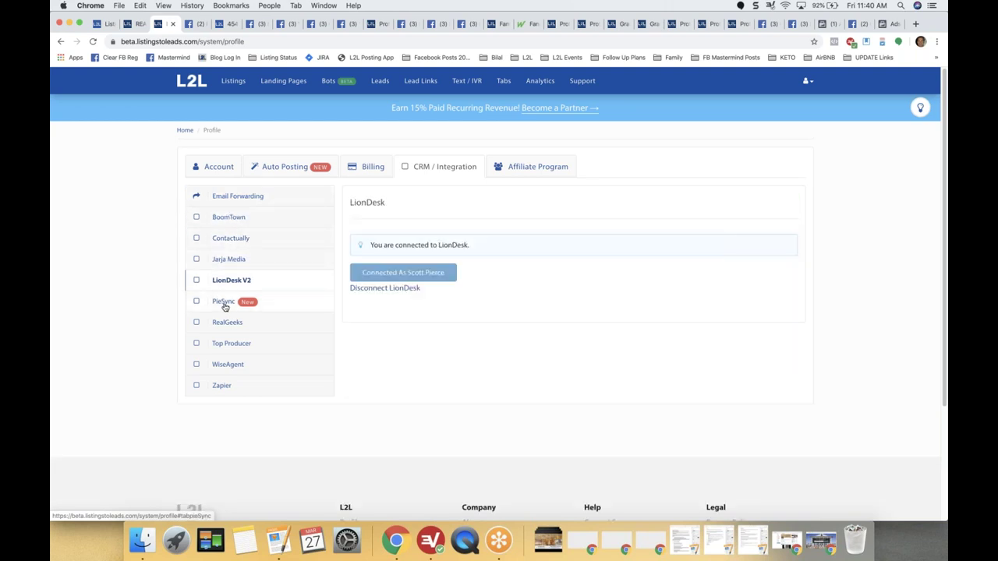
pyautogui.click(224, 300)
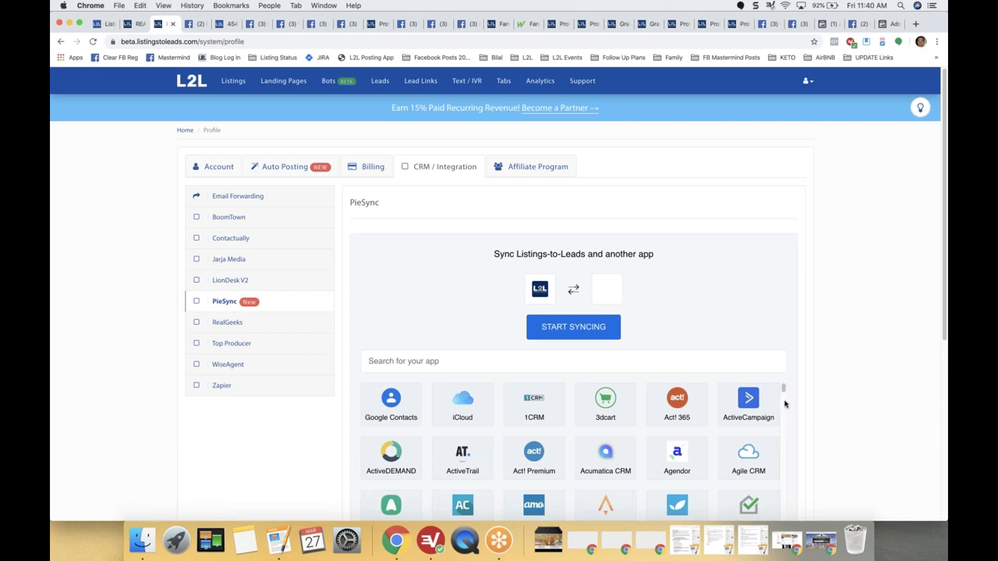
pyautogui.moveTo(782, 390); pyautogui.dragTo(783, 435)
pyautogui.click(227, 329)
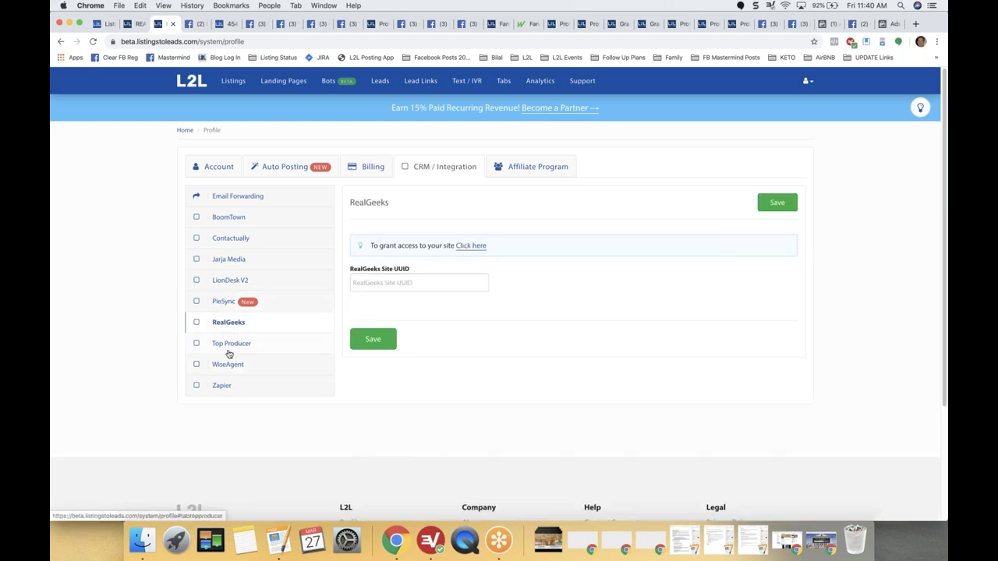
pyautogui.click(229, 351)
pyautogui.click(222, 365)
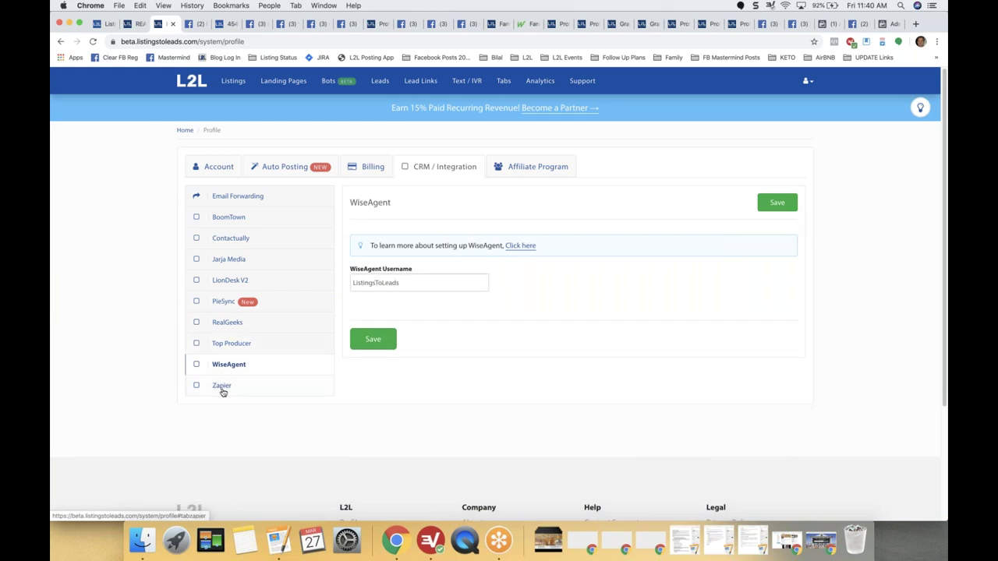
pyautogui.click(222, 387)
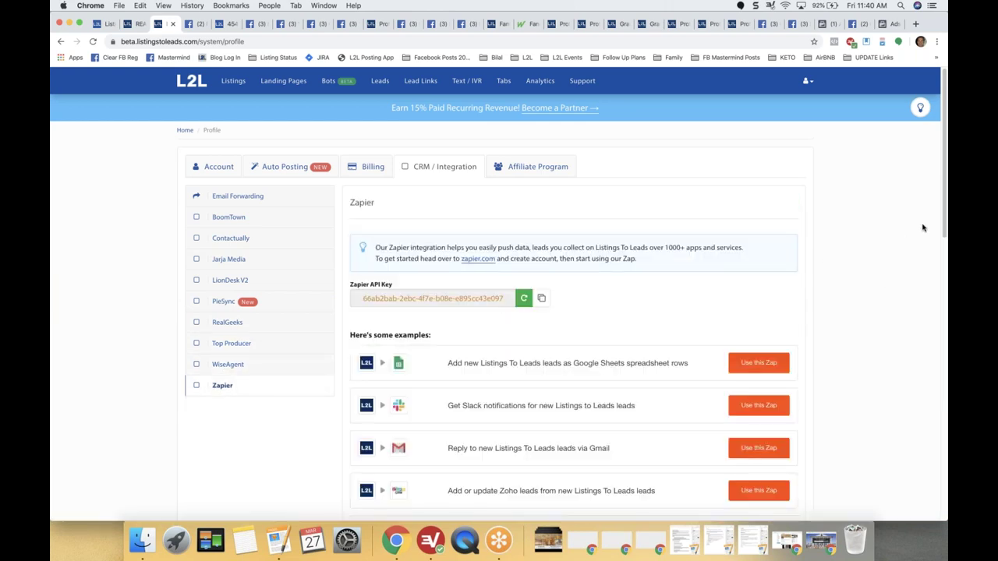
pyautogui.scroll(-5, 941, 208)
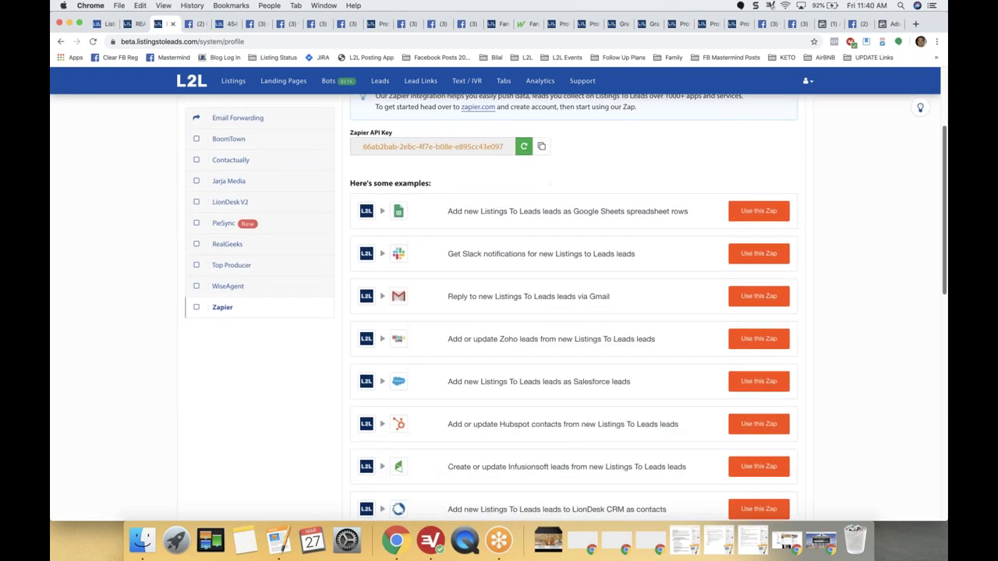
pyautogui.scroll(-4, 573, 308)
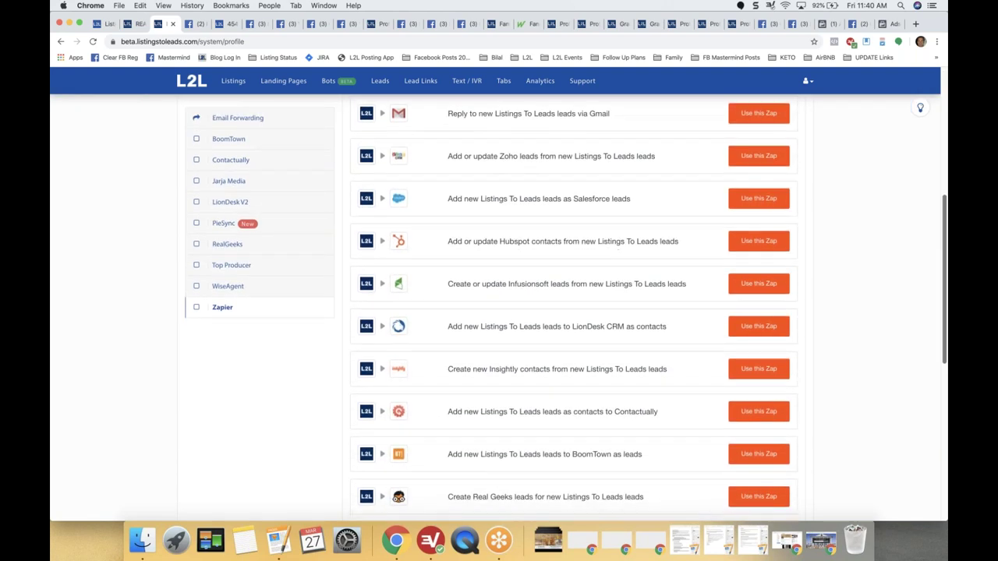
pyautogui.scroll(8, 573, 312)
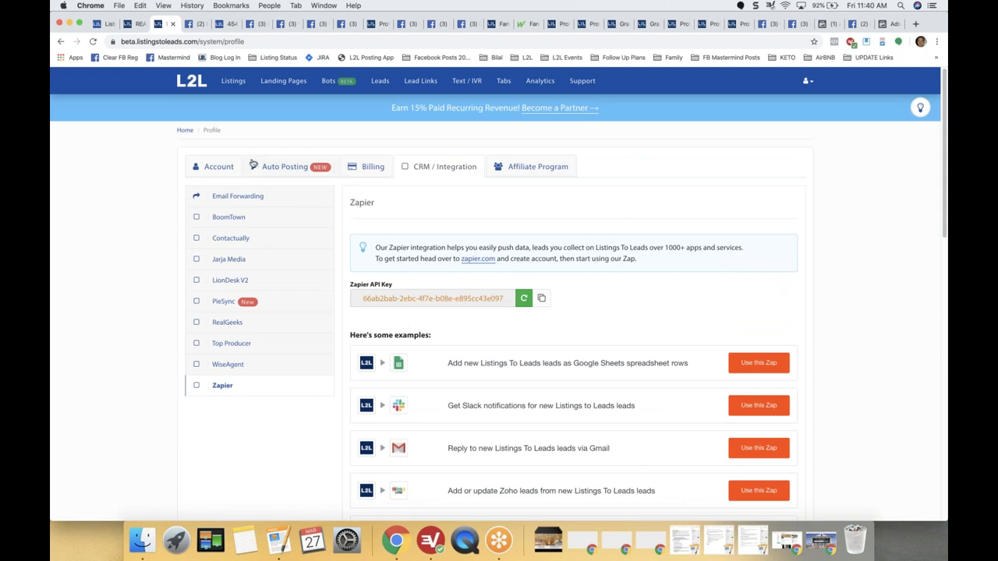
pyautogui.click(281, 168)
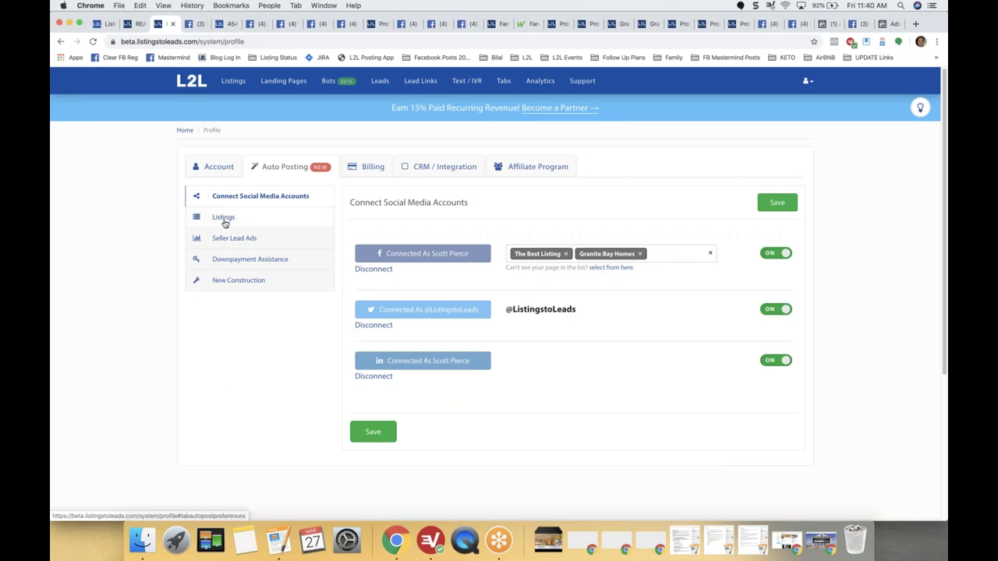
# Review the Listings 'Just Listed' auto-posting template and its Facebook post version.
pyautogui.click(224, 222)
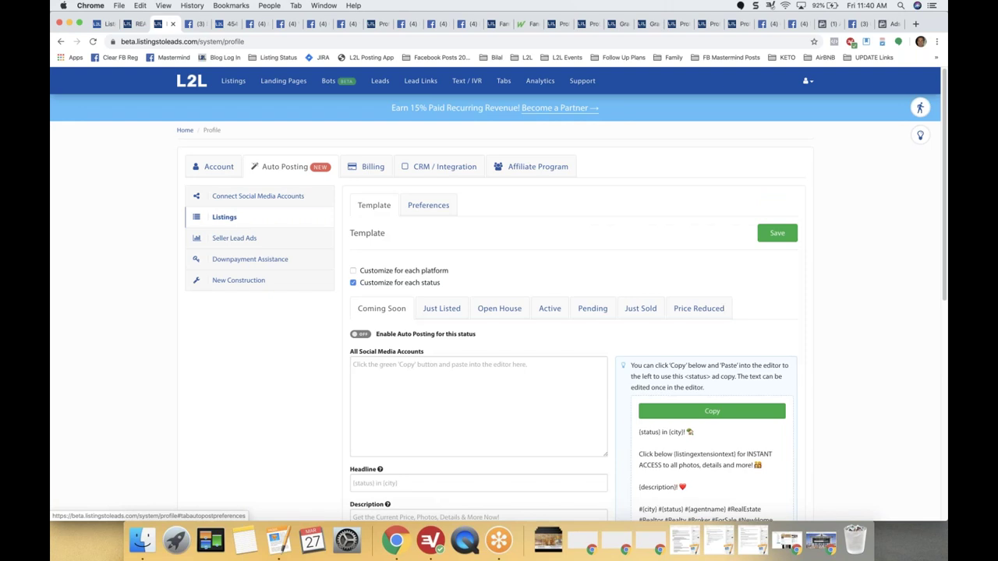
pyautogui.click(448, 316)
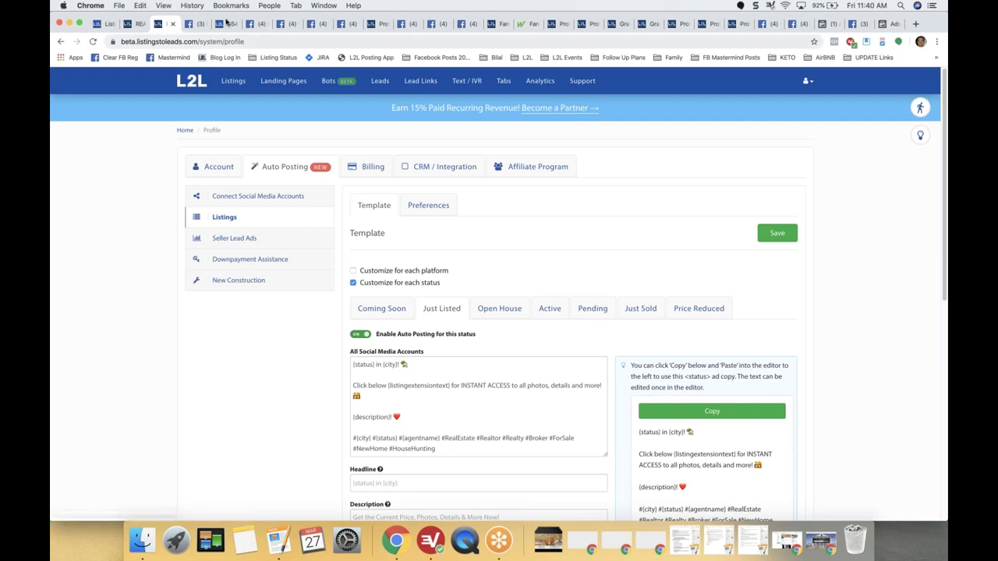
pyautogui.click(195, 23)
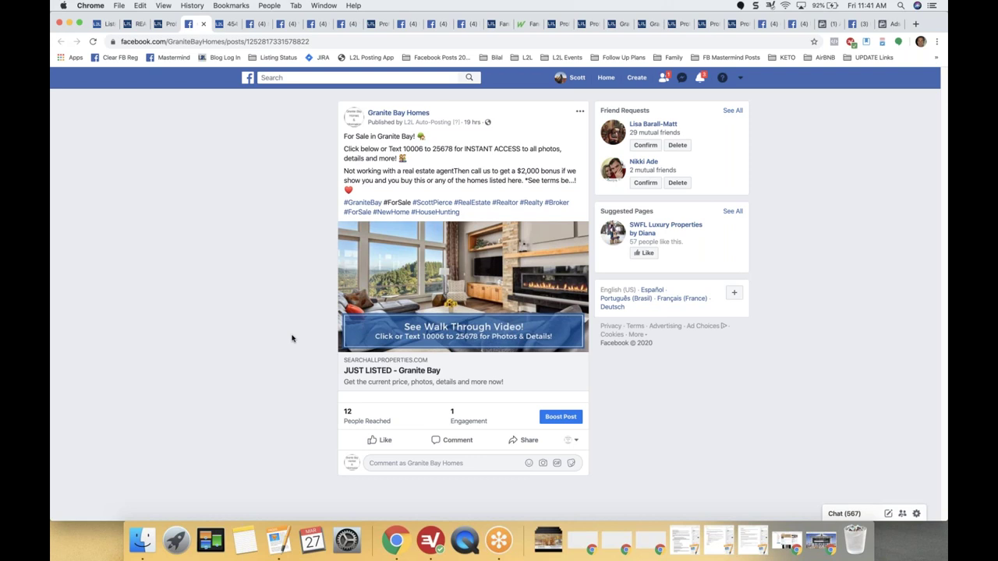
pyautogui.click(166, 26)
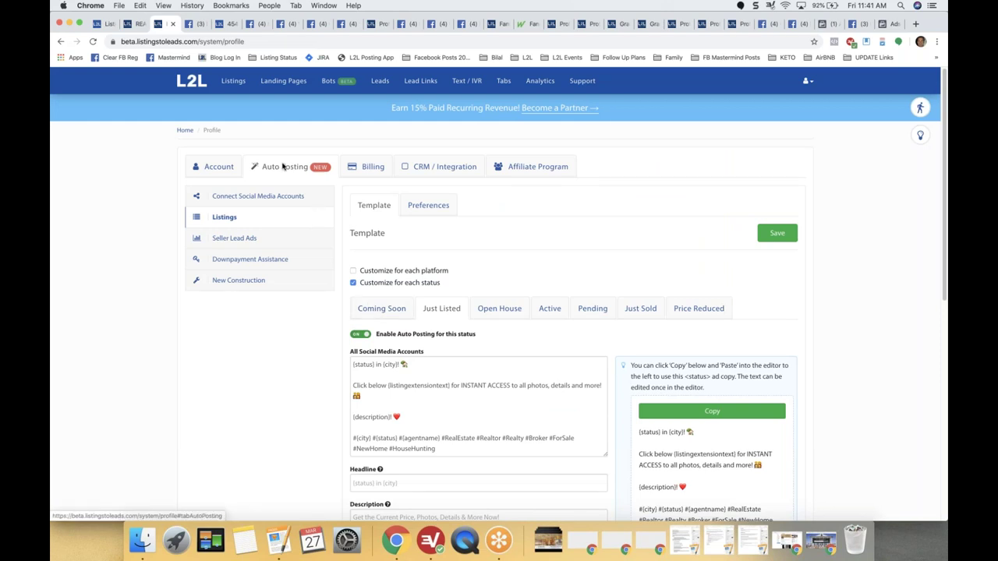
# Review the Seller Lead Ads, Downpayment Assistance and New Construction templates, then return to Account.
pyautogui.click(227, 242)
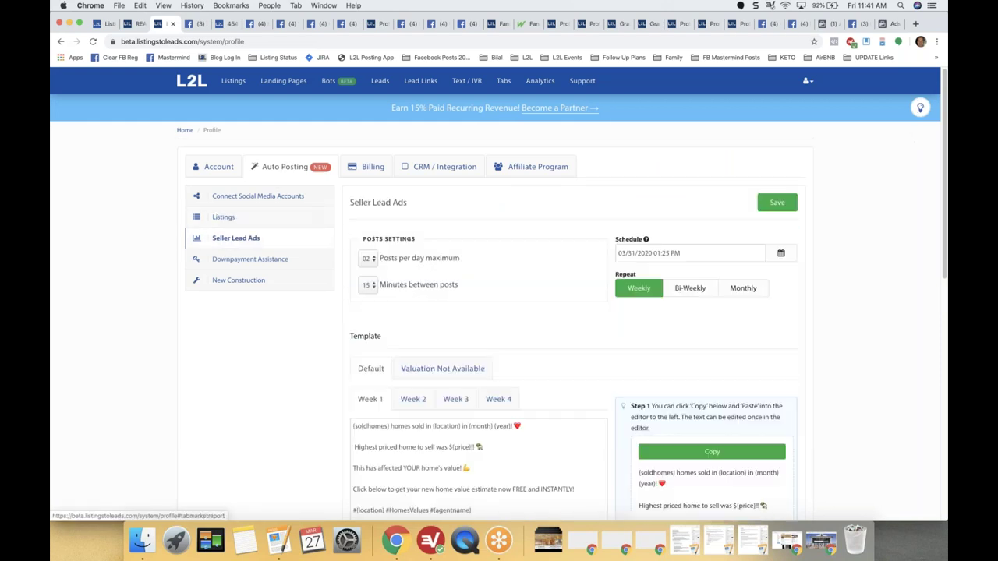
pyautogui.click(238, 262)
pyautogui.click(238, 282)
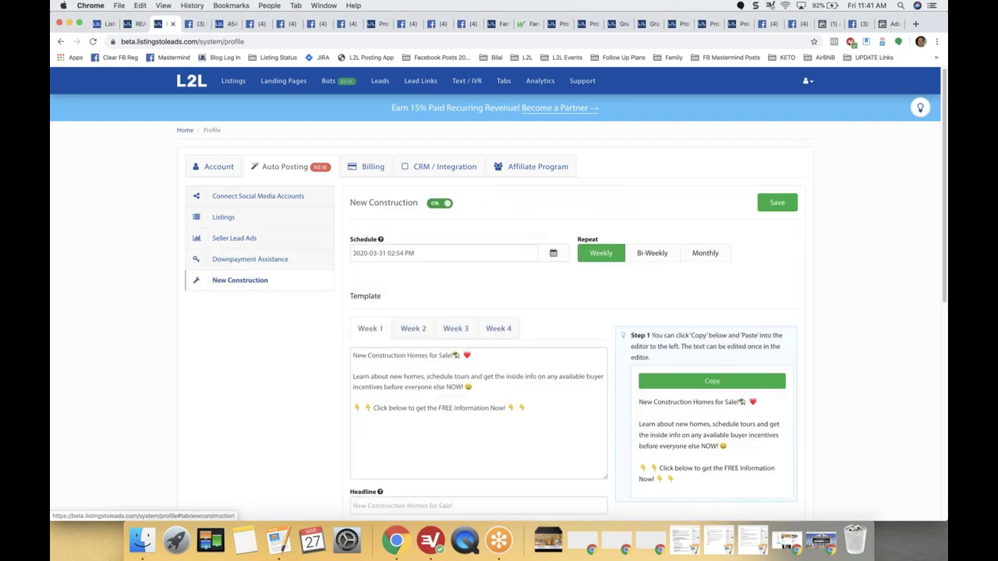
pyautogui.click(219, 168)
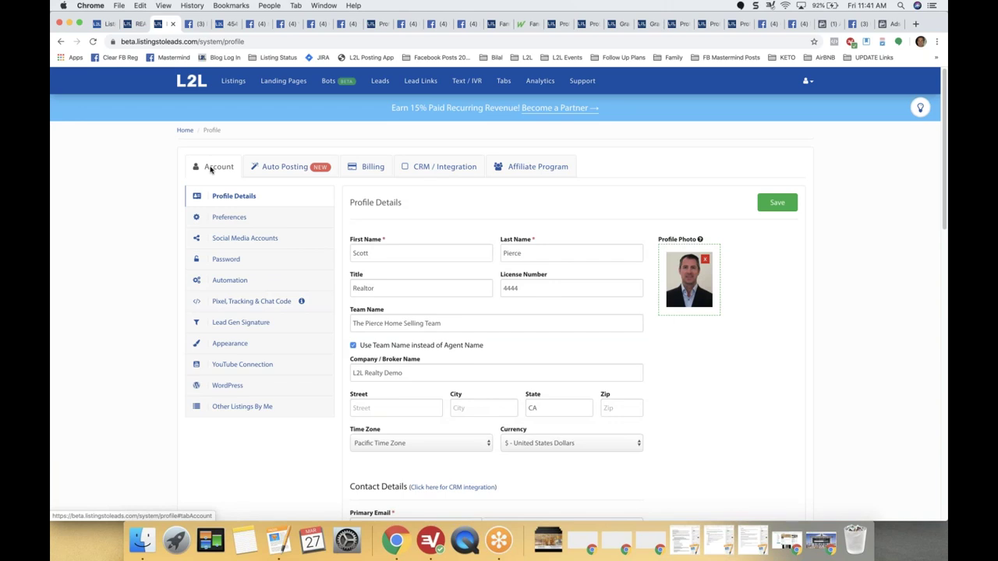
# Open the Lead Gen Signature settings and scroll to the full Signature Preview.
pyautogui.click(225, 324)
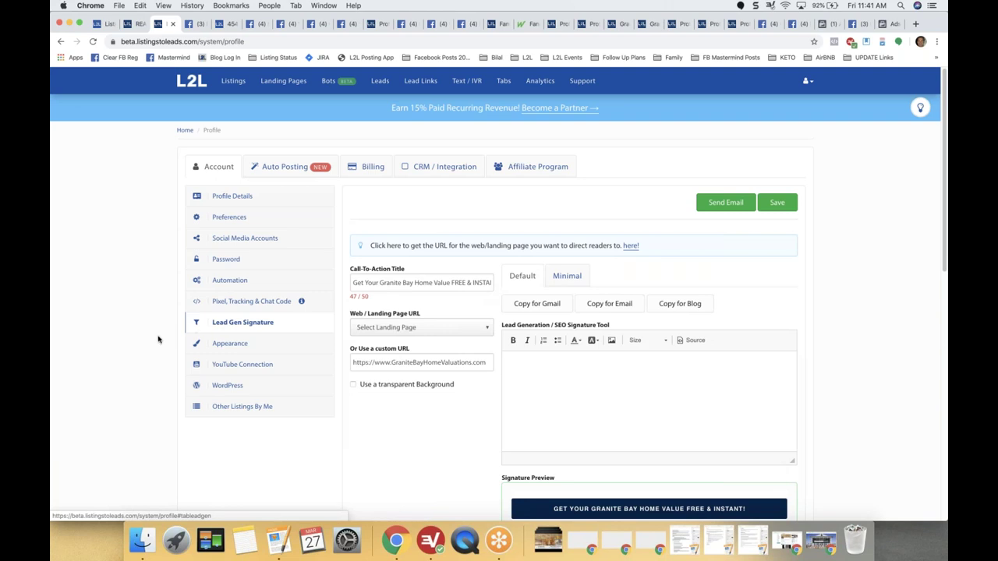
pyautogui.scroll(-2, 158, 339)
pyautogui.scroll(-4, 158, 339)
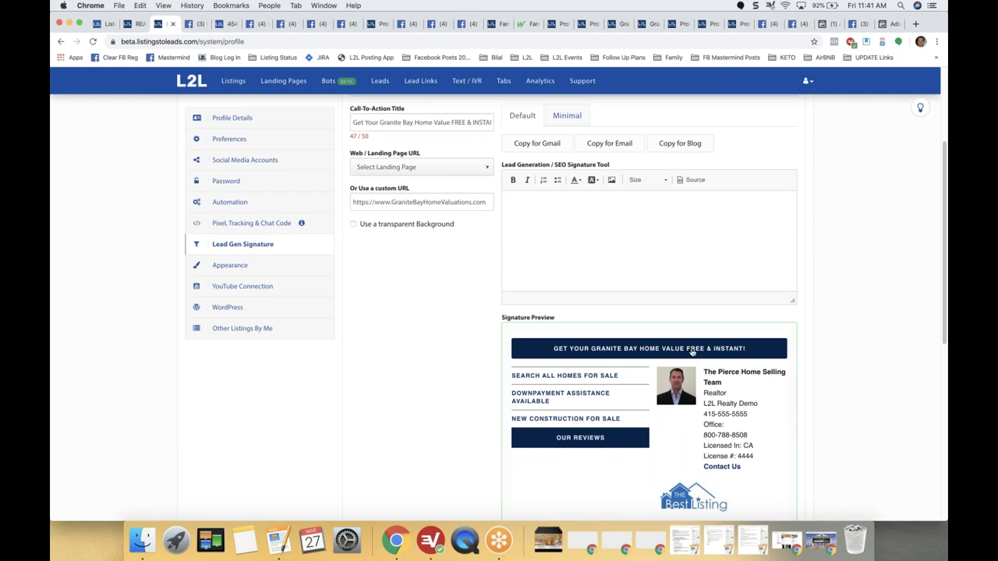
pyautogui.scroll(1, 691, 348)
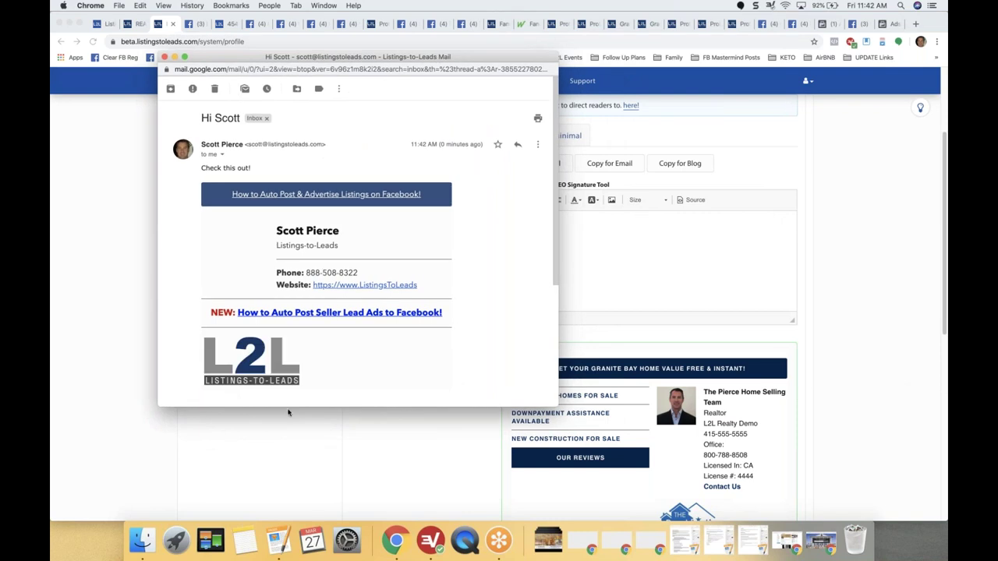
# Enlarge the Gmail example email to see its whole signature, then close it.
pyautogui.moveTo(290, 409); pyautogui.dragTo(284, 519)
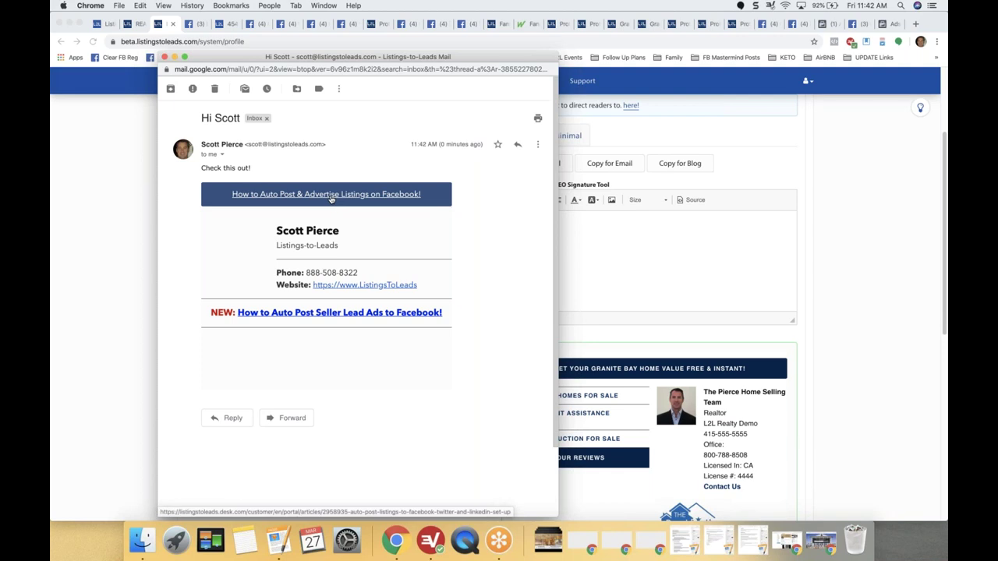
pyautogui.click(165, 57)
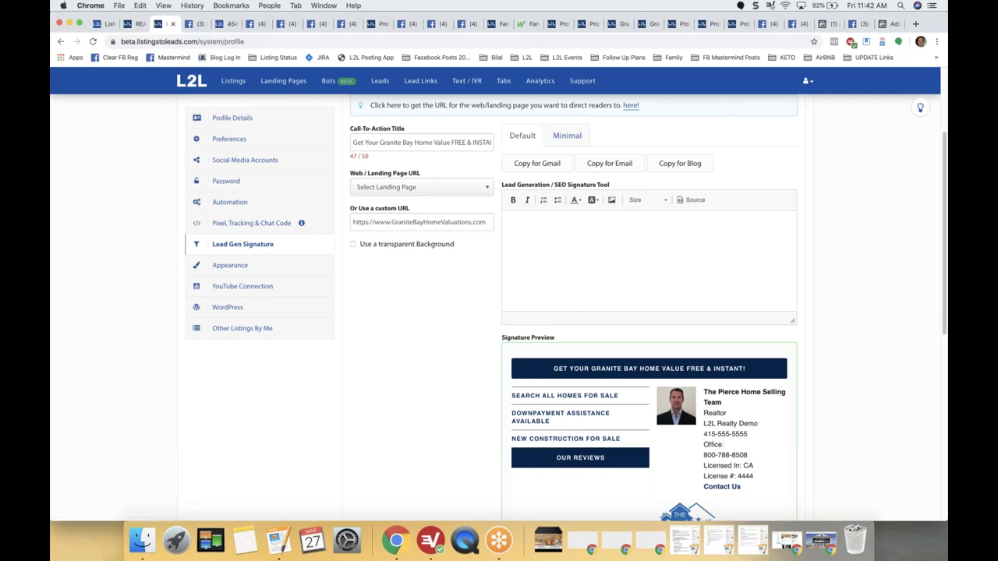
pyautogui.click(563, 137)
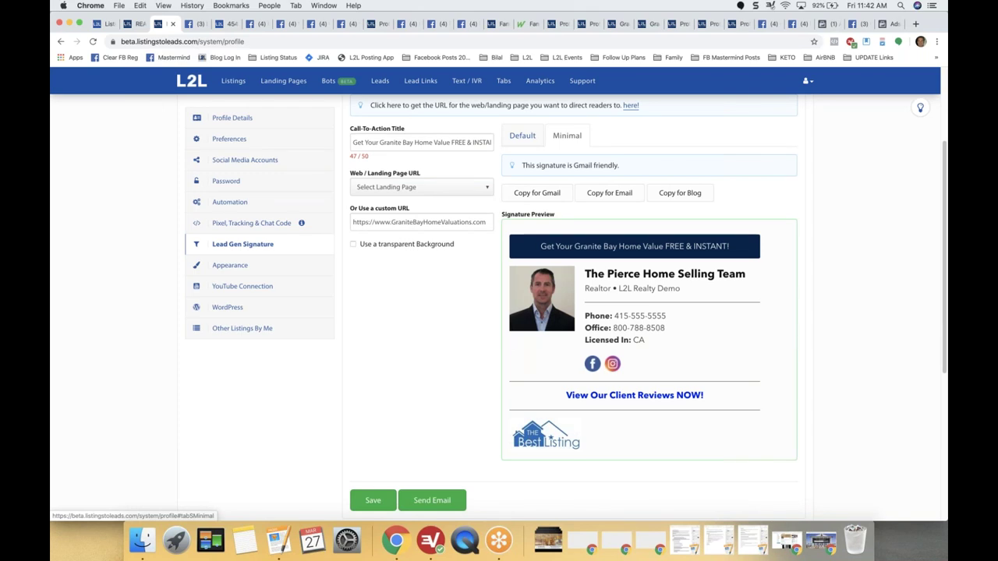
pyautogui.click(522, 136)
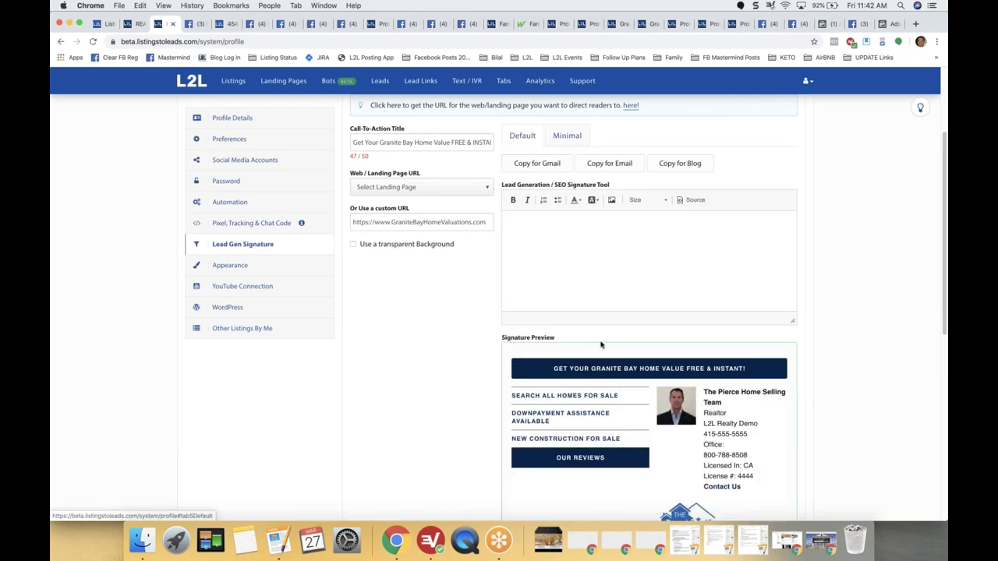
pyautogui.click(615, 369)
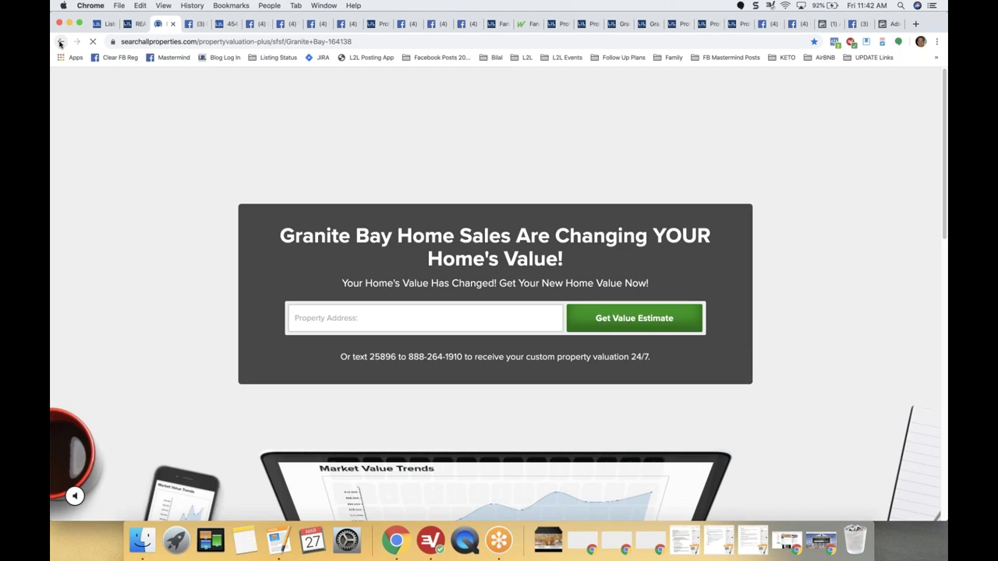
pyautogui.click(60, 44)
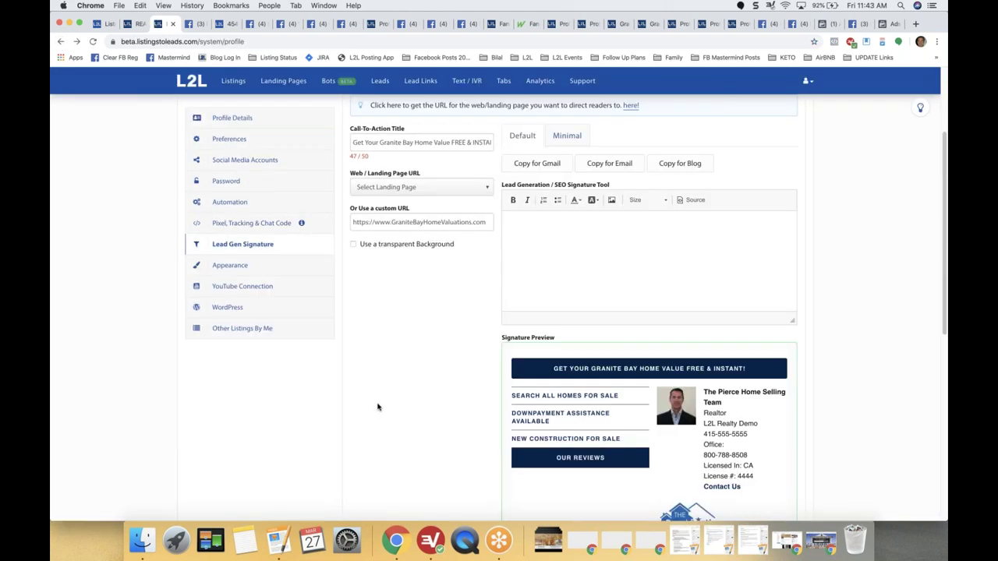
pyautogui.scroll(1, 378, 407)
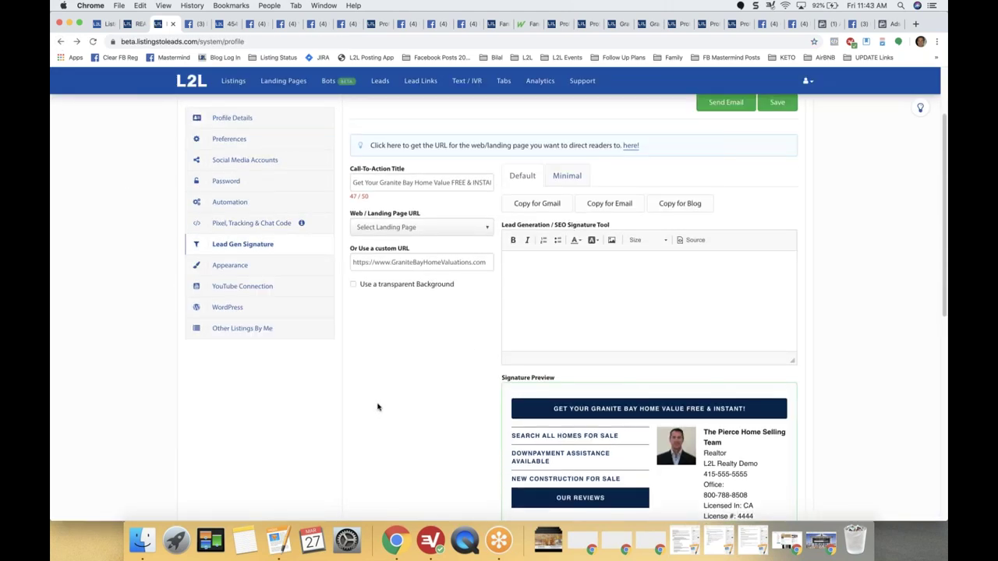
pyautogui.scroll(-1, 378, 407)
pyautogui.scroll(1, 377, 406)
pyautogui.click(479, 181)
pyautogui.tripleClick(479, 182)
pyautogui.scroll(-1, 530, 379)
pyautogui.scroll(-1, 531, 379)
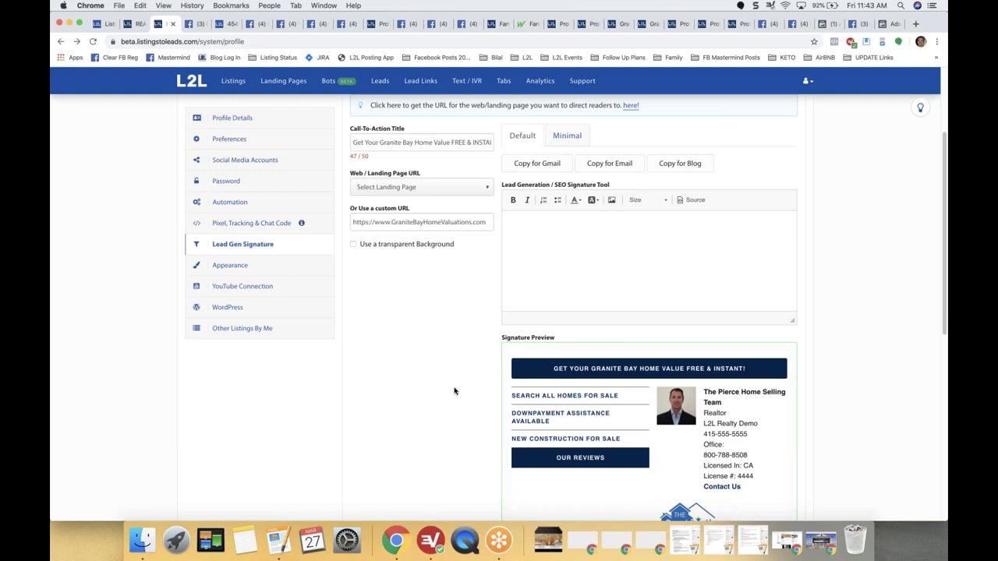
pyautogui.scroll(7, 454, 392)
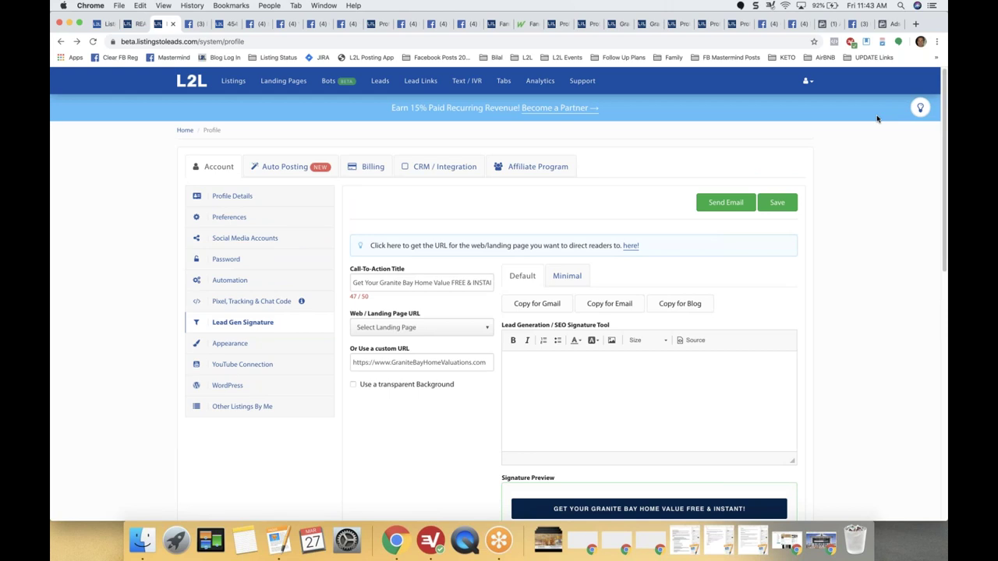
# Scroll the Lead Generation Signature help article to its examples and open the WordPress blog example.
pyautogui.click(921, 109)
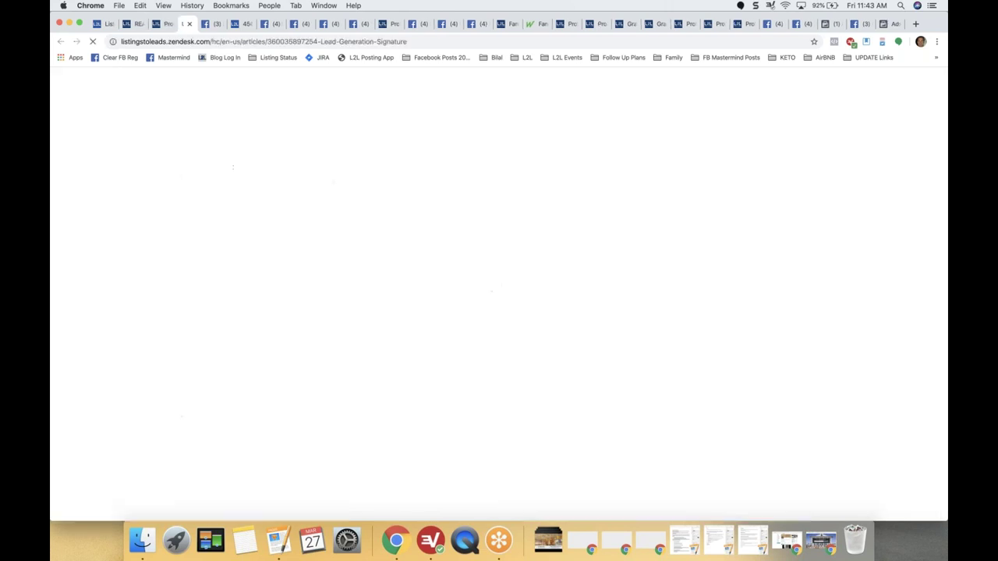
pyautogui.scroll(-4, 100, 296)
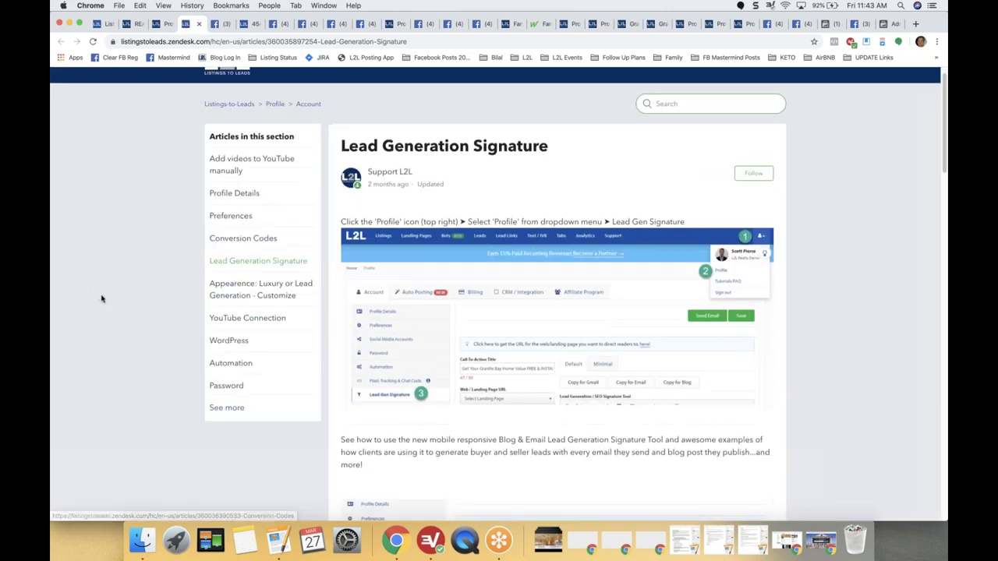
pyautogui.scroll(-5, 101, 299)
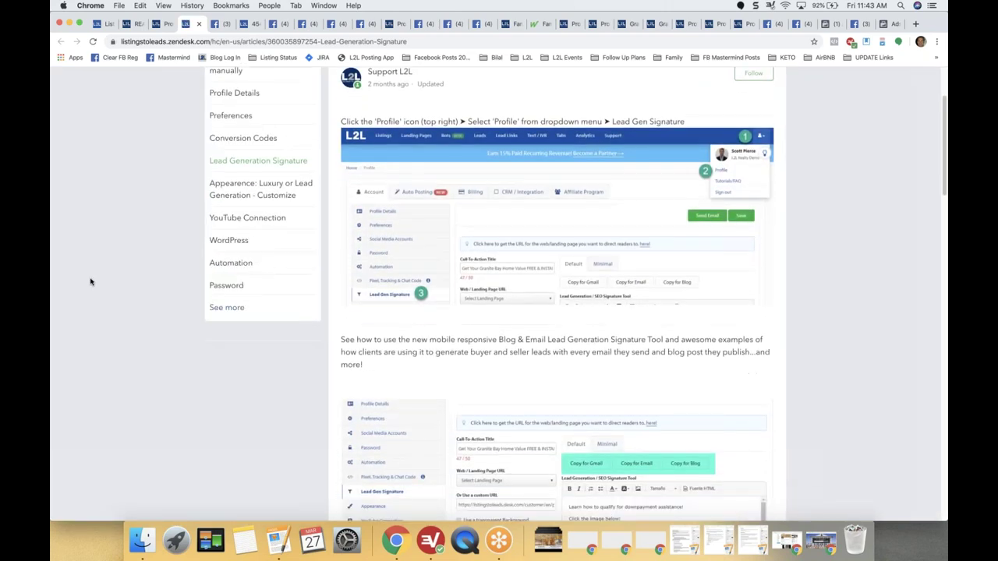
pyautogui.scroll(-2, 285, 341)
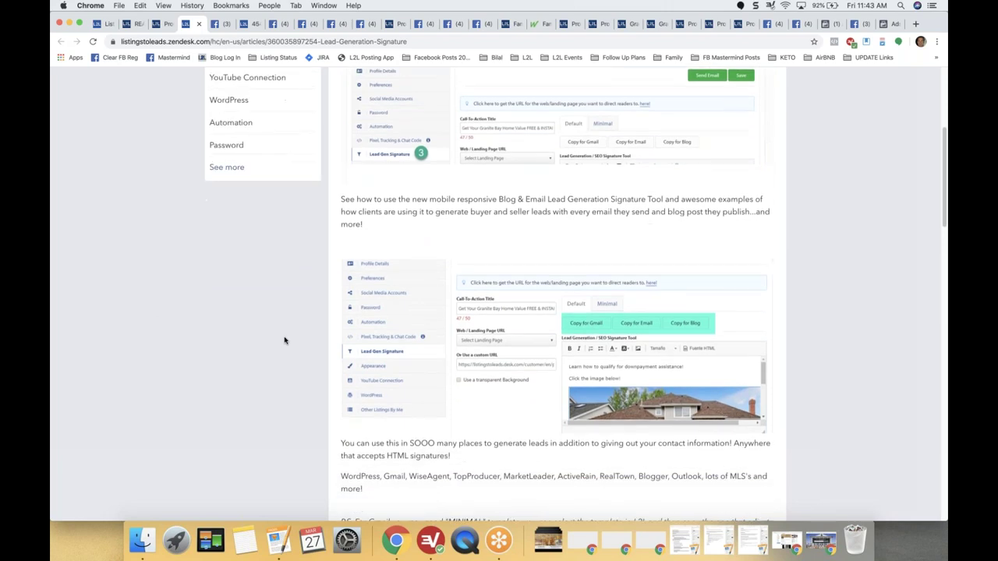
pyautogui.scroll(-12, 284, 341)
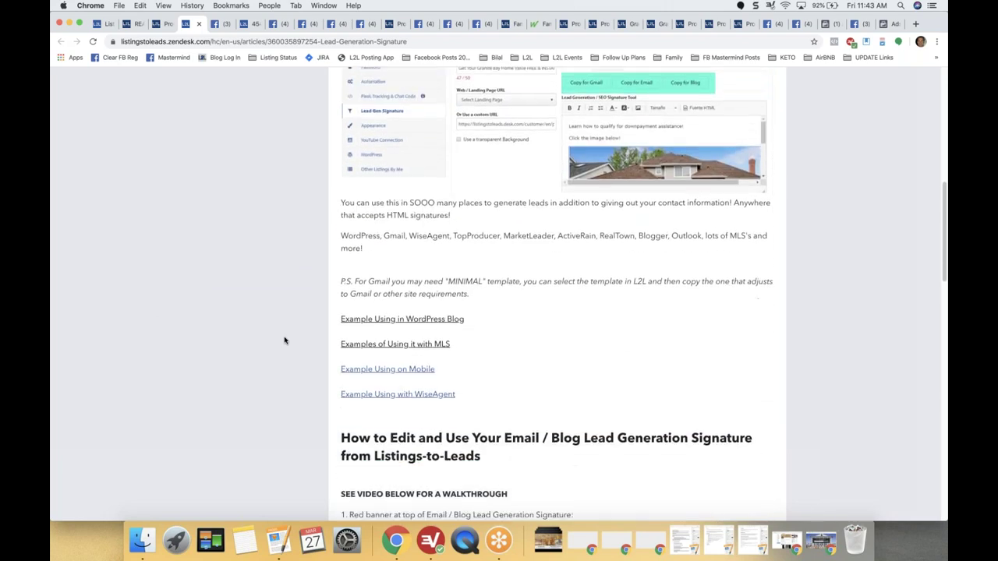
pyautogui.click(391, 264)
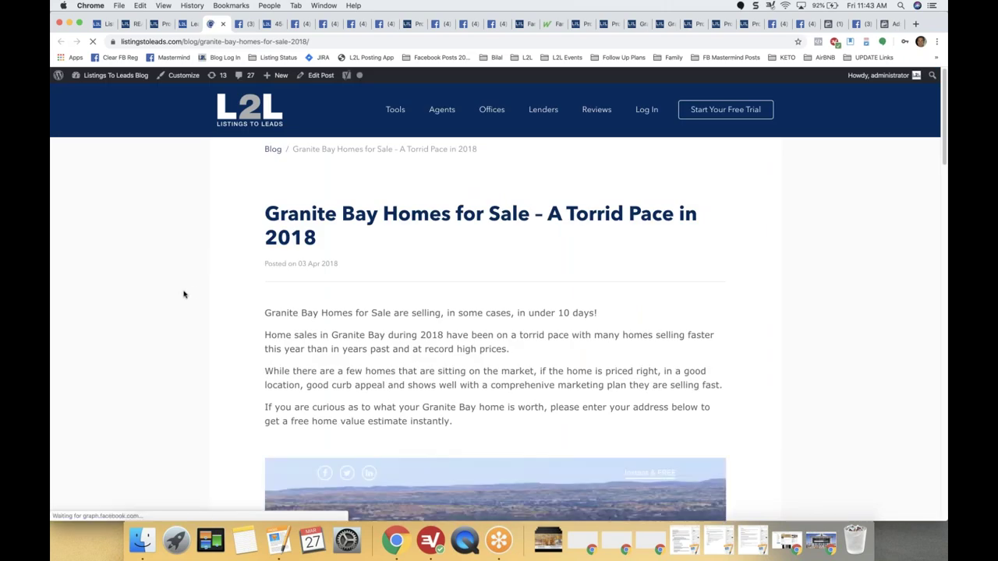
# Read through the Granite Bay Homes for Sale post, highlighting and clearing some article text.
pyautogui.scroll(-1, 186, 290)
pyautogui.scroll(-2, 184, 294)
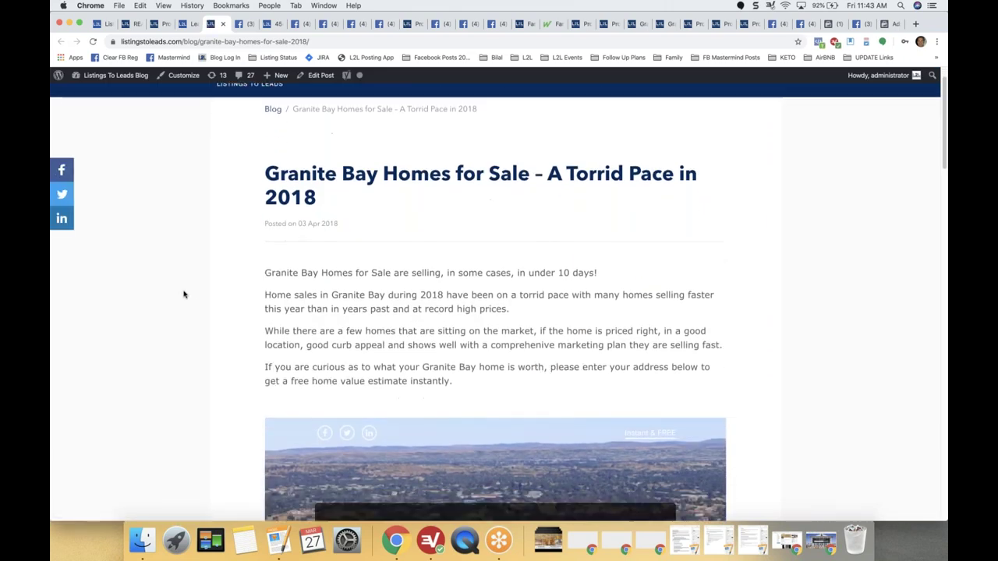
pyautogui.scroll(-5, 184, 294)
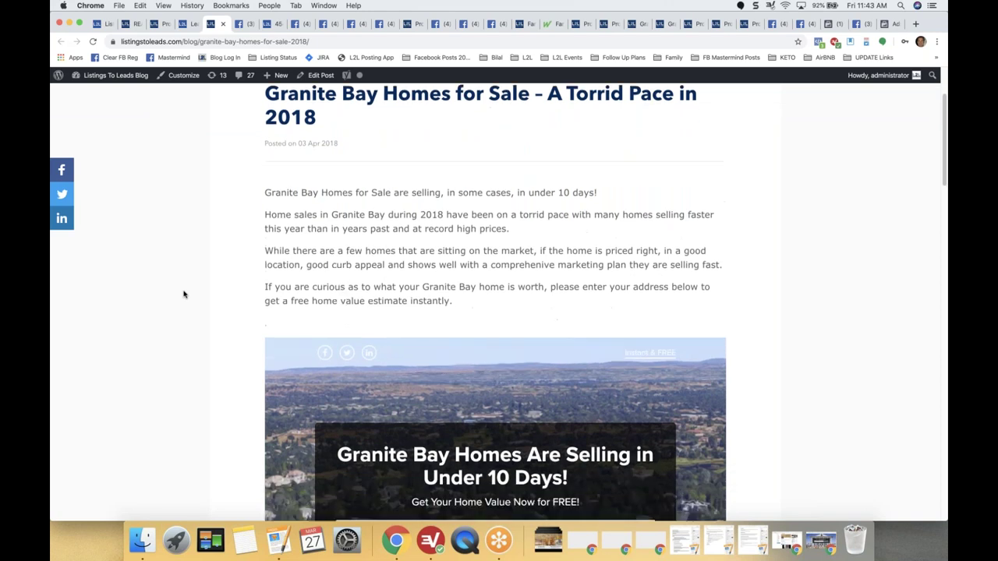
pyautogui.scroll(-2, 184, 294)
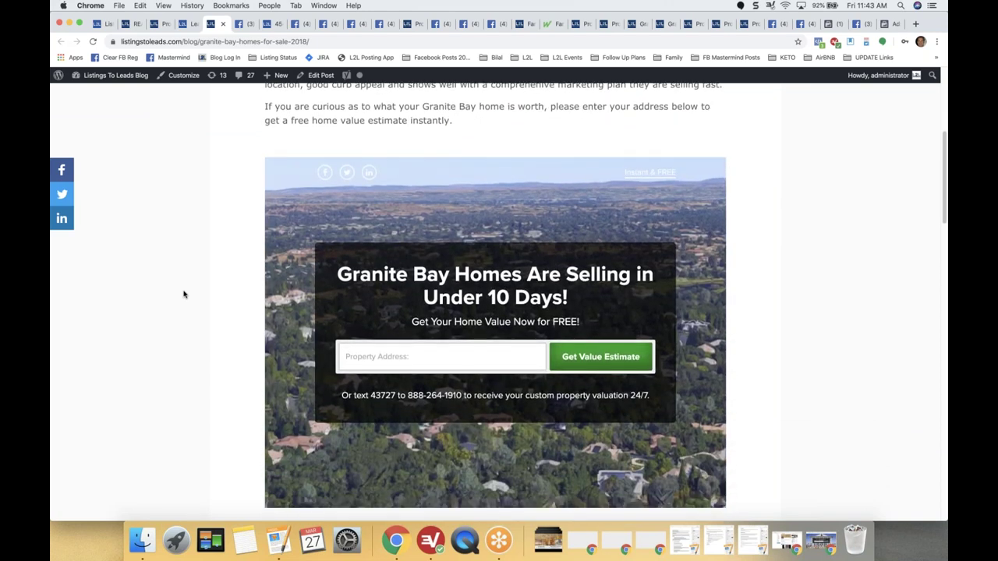
pyautogui.scroll(5, 184, 294)
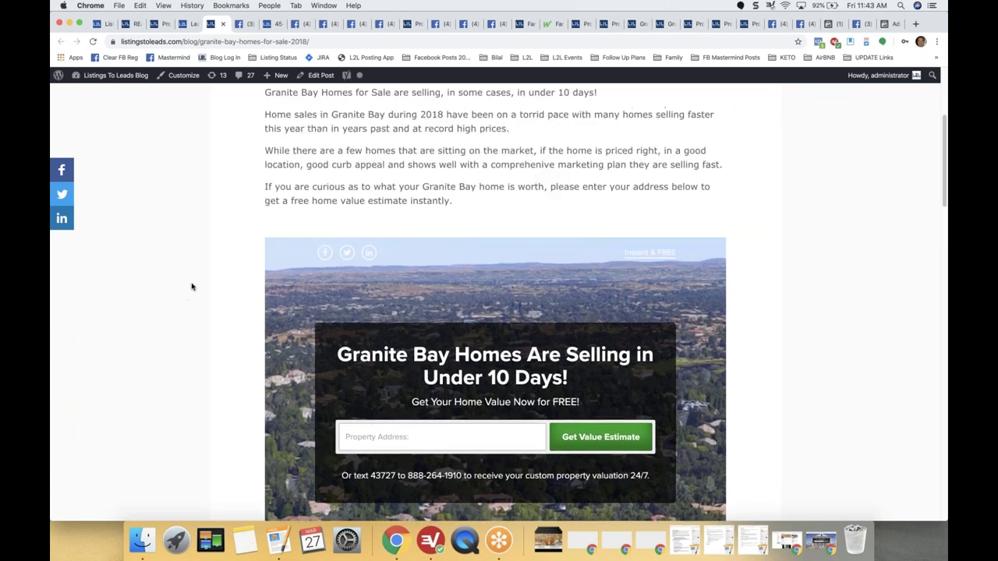
pyautogui.moveTo(301, 213); pyautogui.dragTo(529, 306)
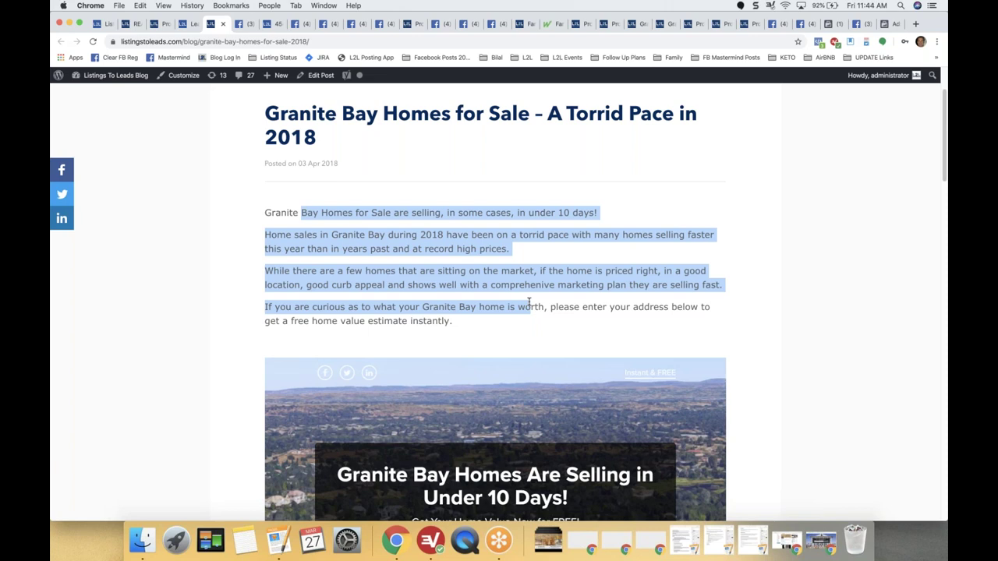
pyautogui.click(529, 302)
pyautogui.scroll(-3, 462, 376)
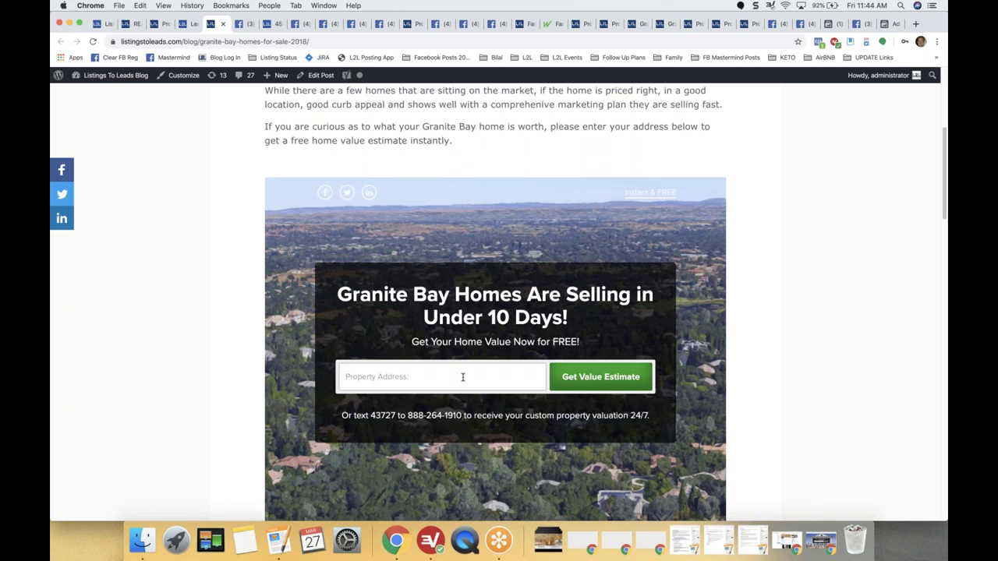
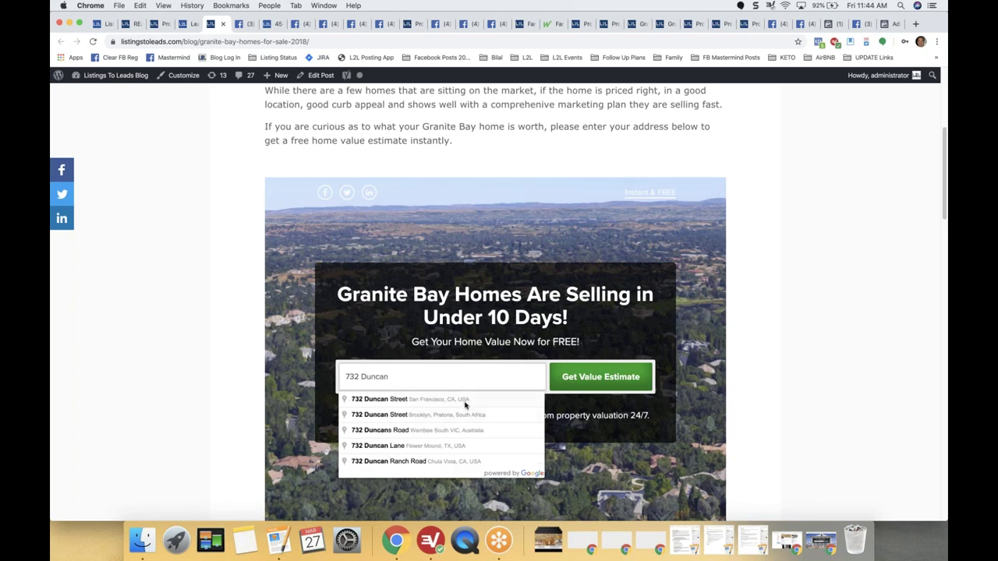
# Enter a property address in the home-value form, pick the suggestion, then return to the signature.
pyautogui.click(466, 400)
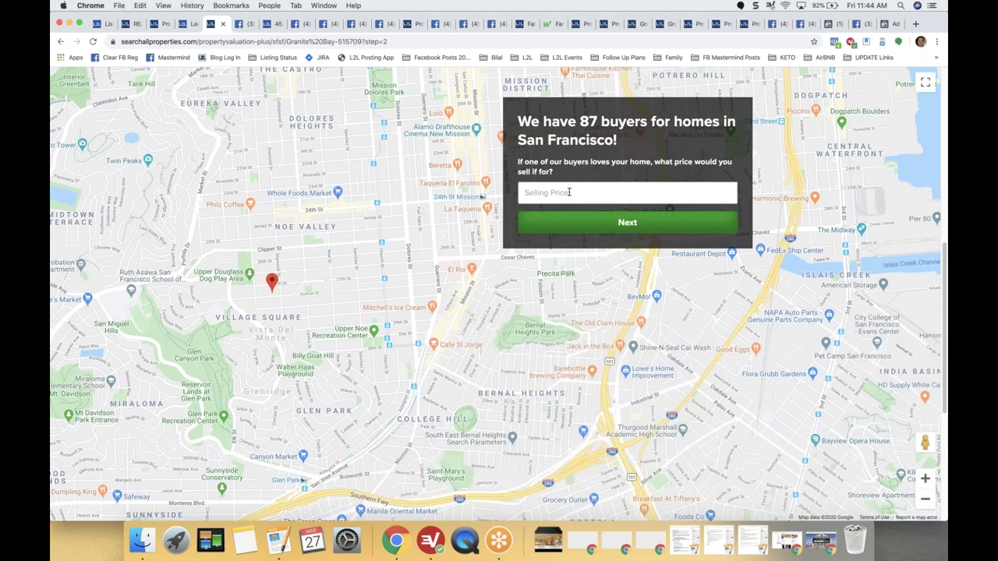
pyautogui.click(61, 41)
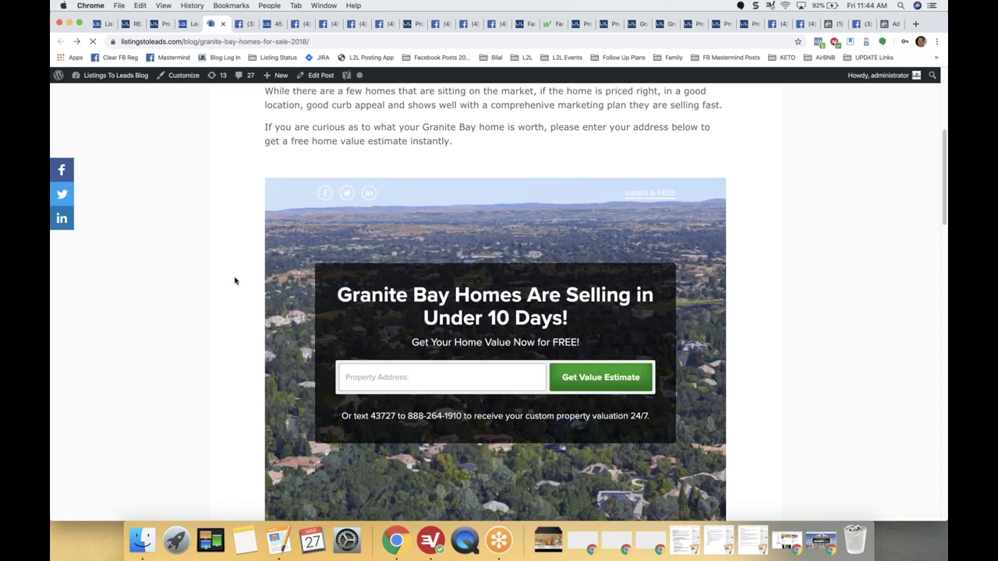
pyautogui.scroll(-5, 234, 281)
pyautogui.scroll(-4, 241, 305)
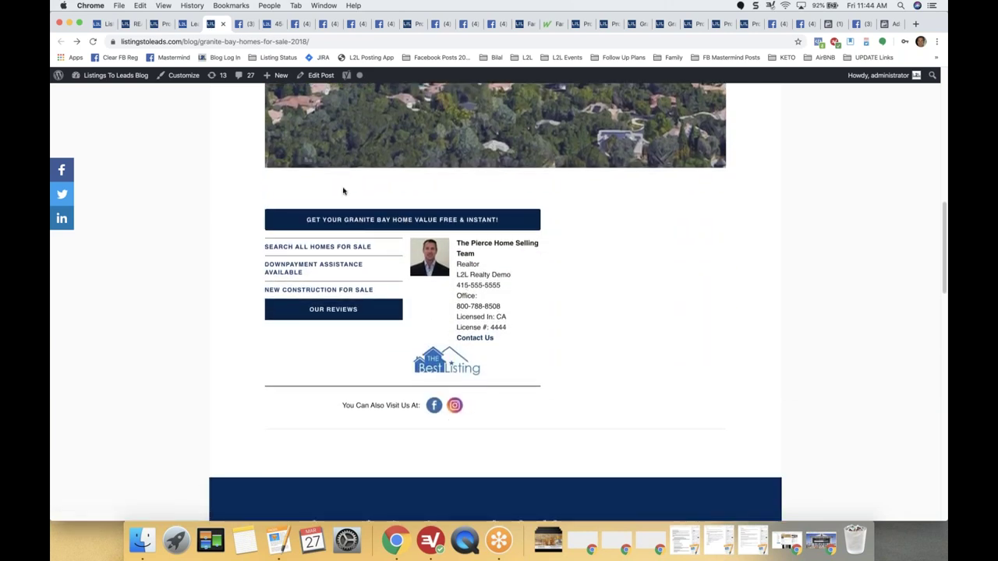
# Try the signature's home value, home search and Downpayment Assistance links, then return to the help article.
pyautogui.click(398, 221)
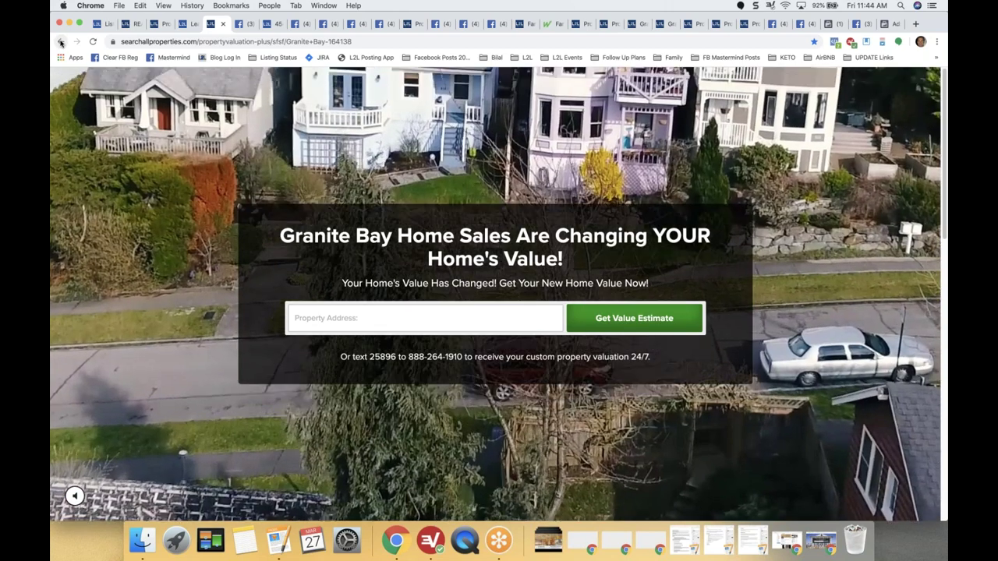
pyautogui.click(59, 42)
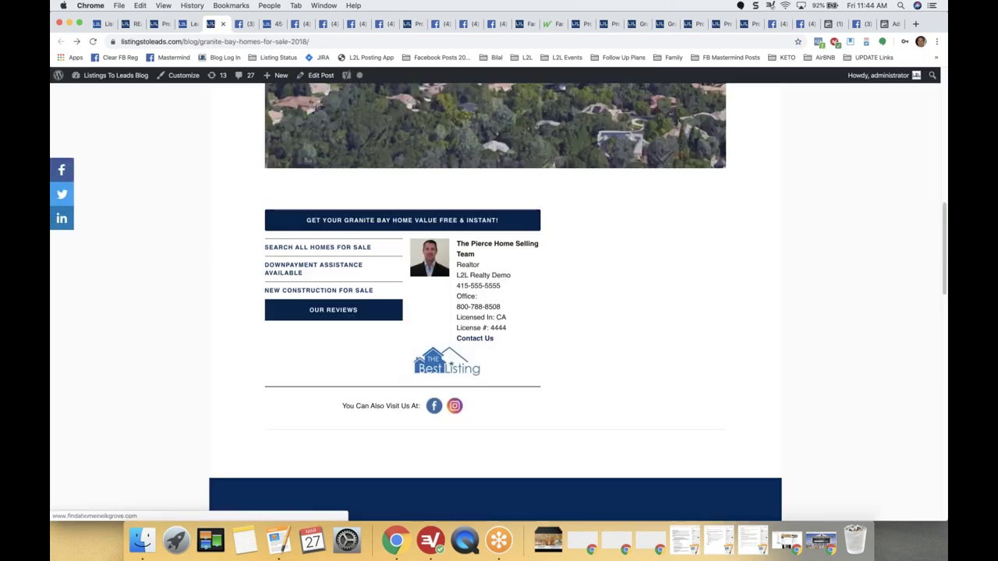
pyautogui.click(269, 247)
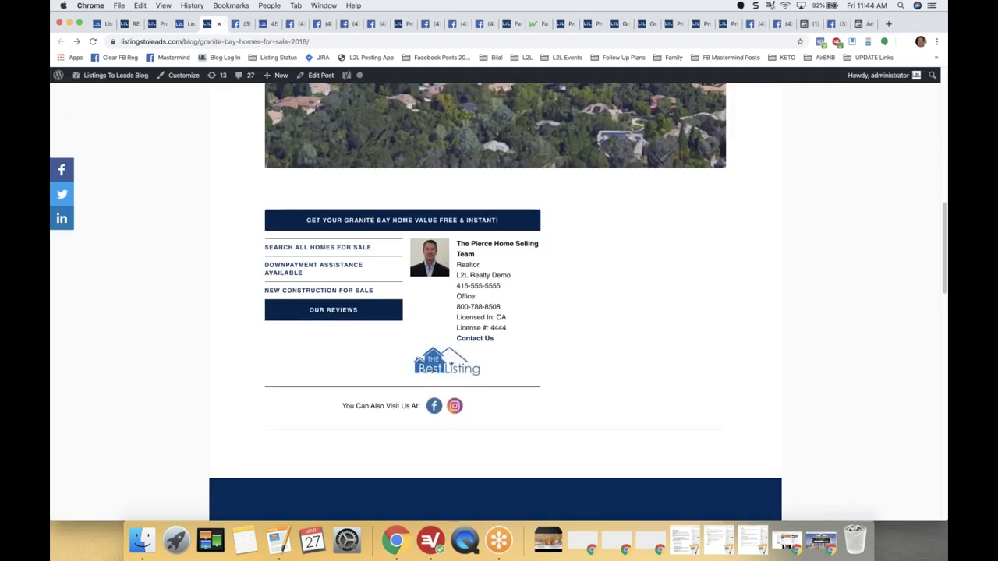
pyautogui.click(247, 24)
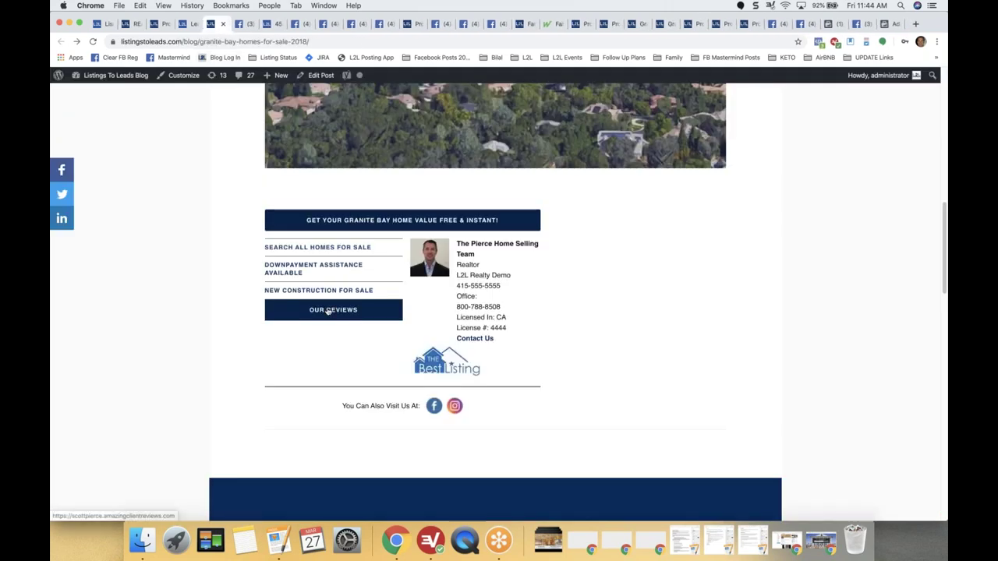
pyautogui.click(285, 266)
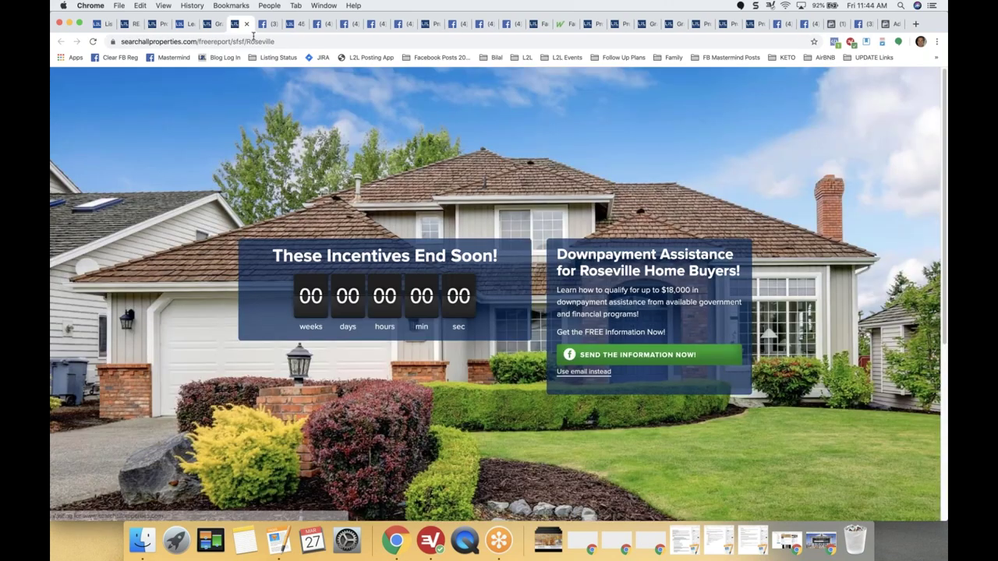
pyautogui.click(247, 25)
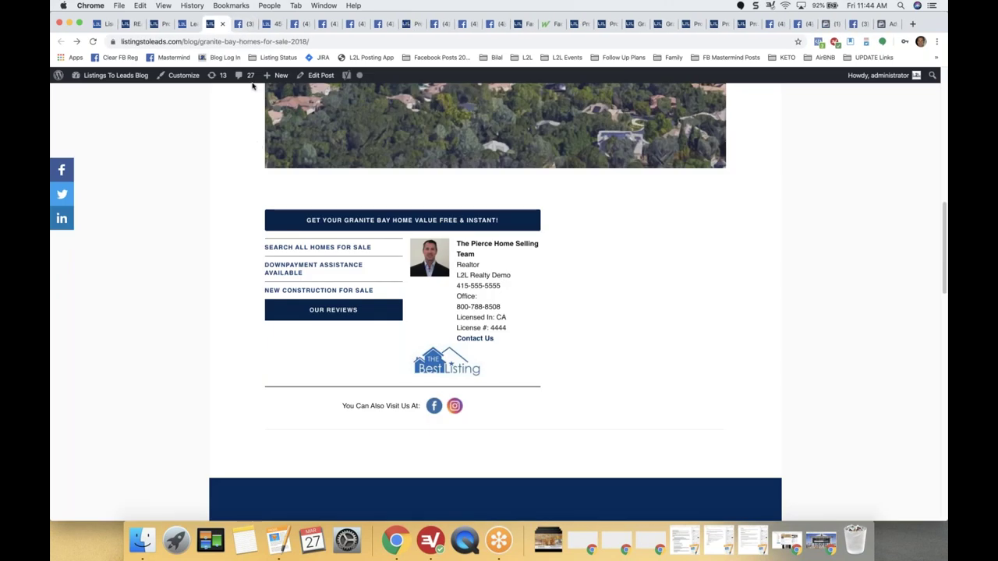
pyautogui.click(181, 25)
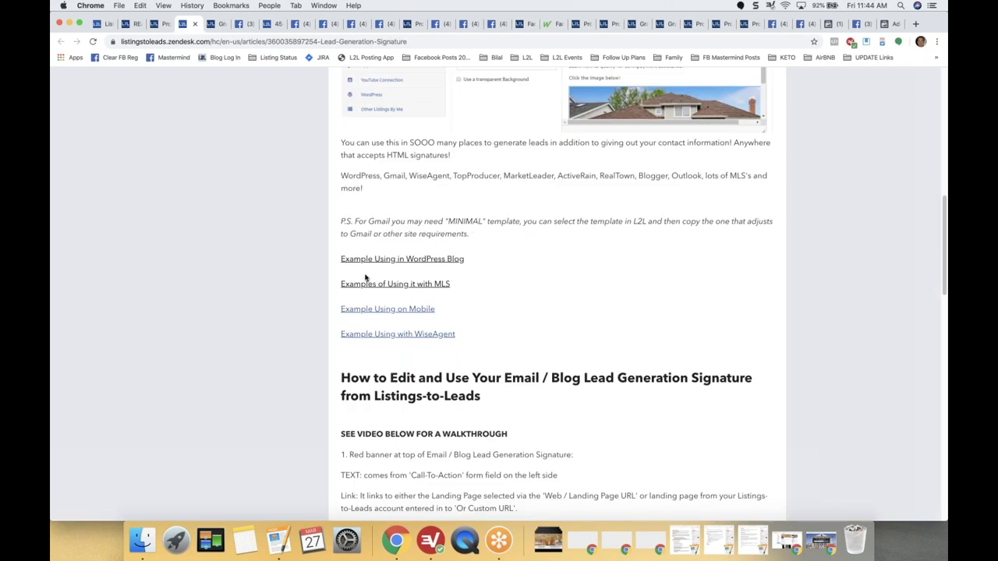
# View the MLS signature example post on Facebook and page through its photos.
pyautogui.click(395, 285)
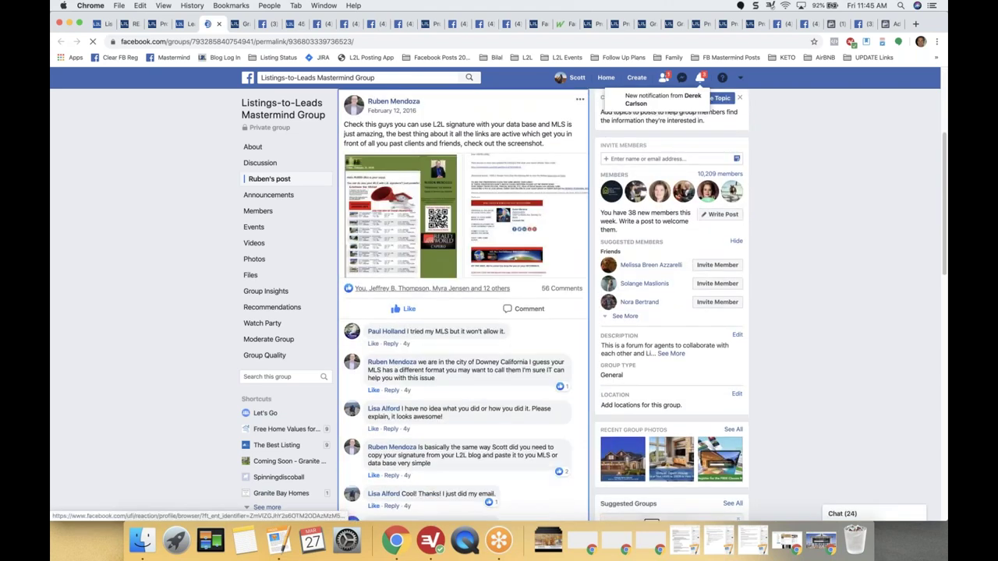
pyautogui.click(437, 218)
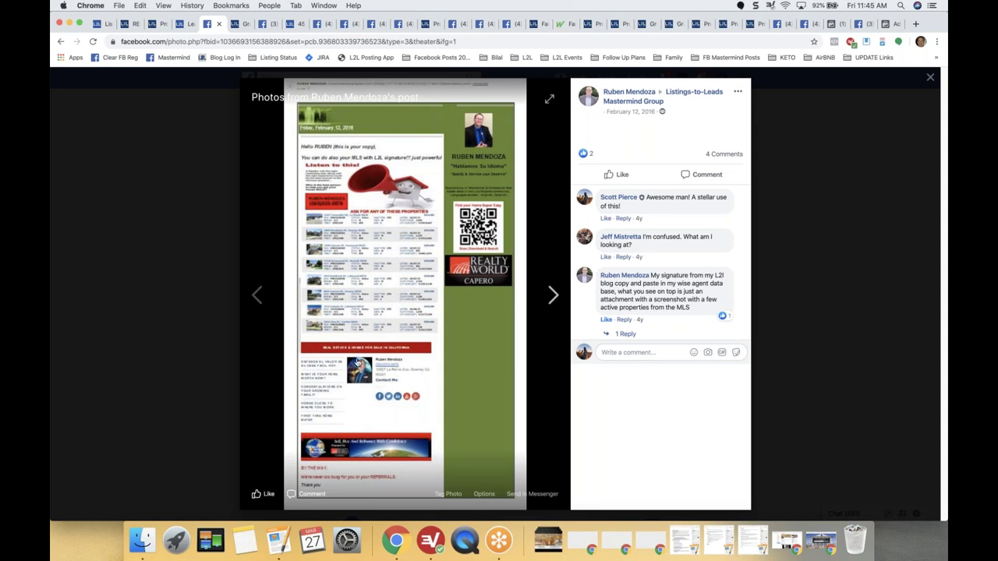
pyautogui.click(357, 362)
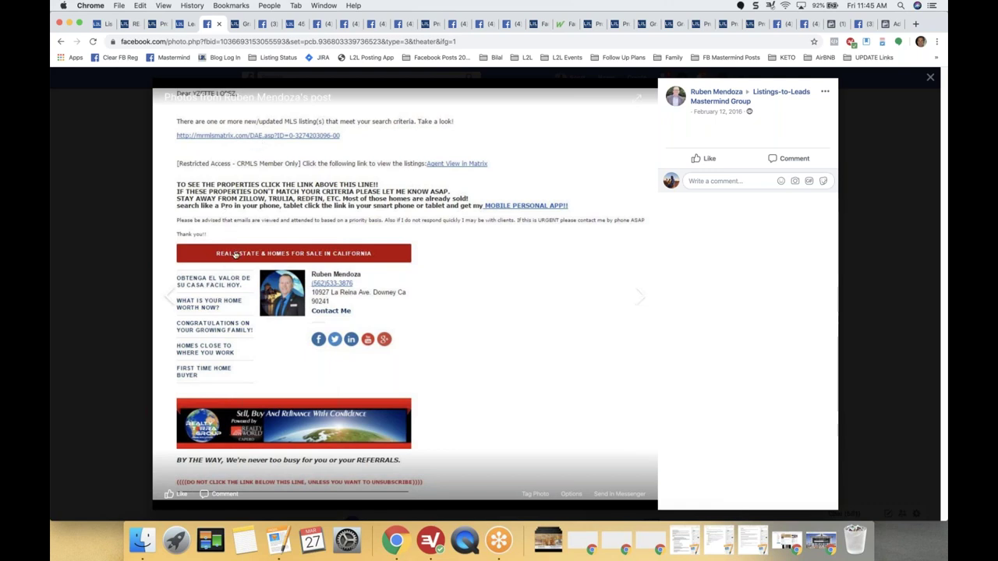
pyautogui.click(110, 263)
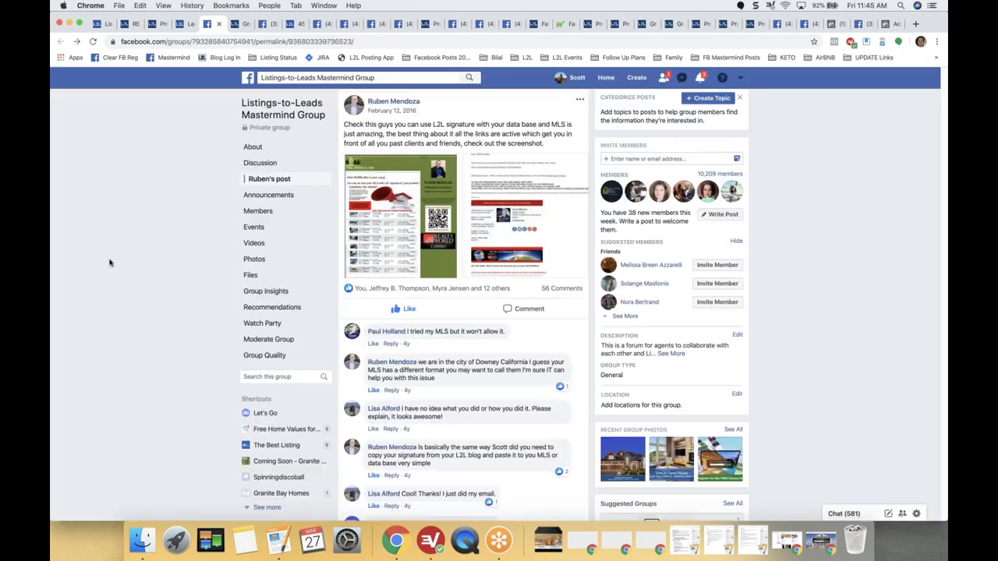
pyautogui.click(217, 25)
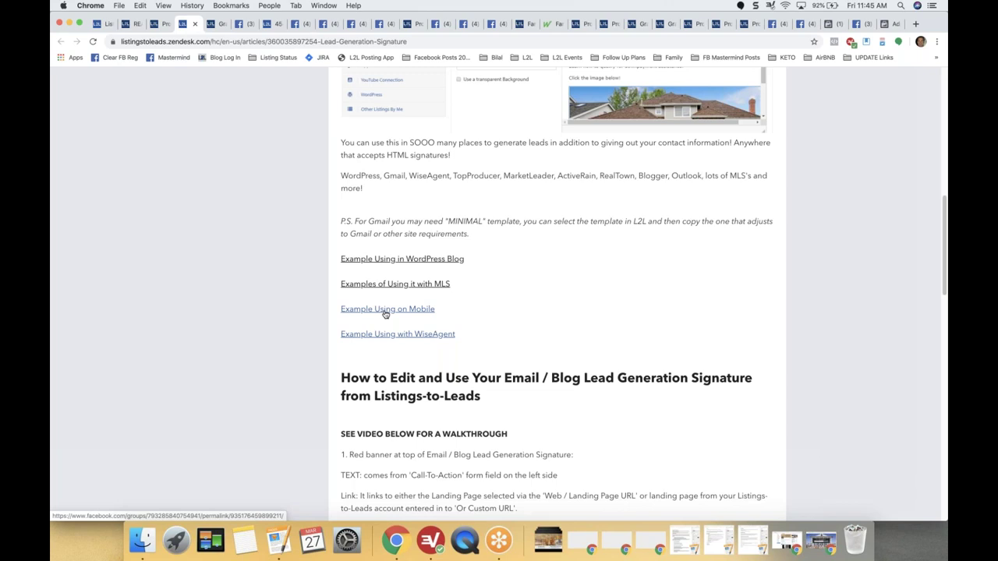
# View the WiseAgent signature example image, then return to the Lead Gen Signature settings.
pyautogui.click(395, 335)
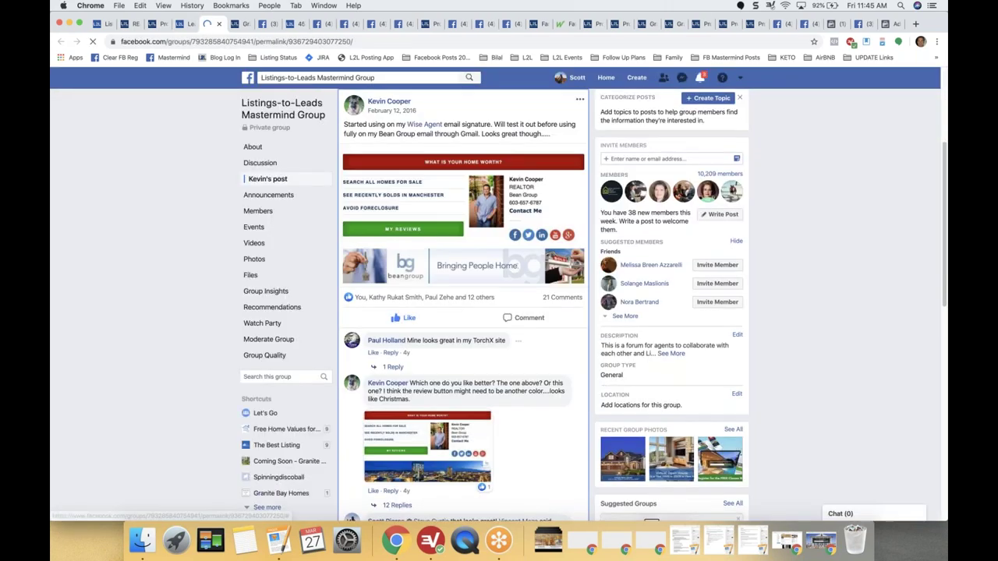
pyautogui.click(452, 442)
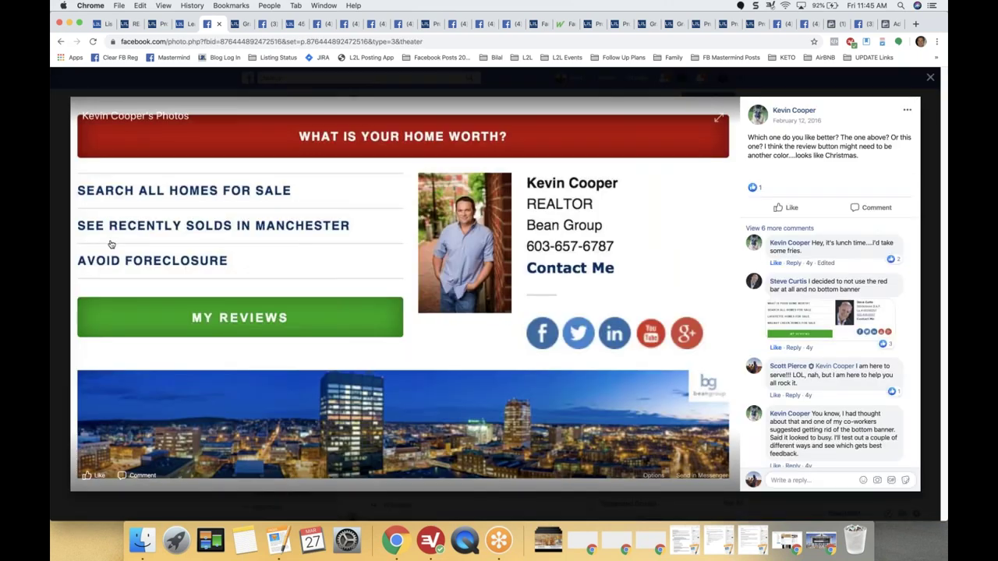
pyautogui.click(932, 81)
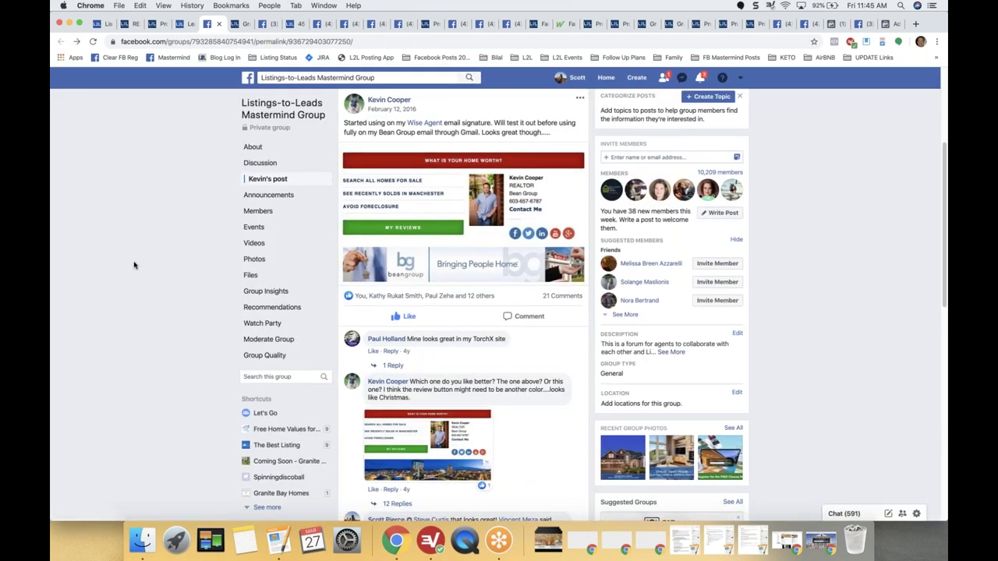
pyautogui.scroll(1, 135, 265)
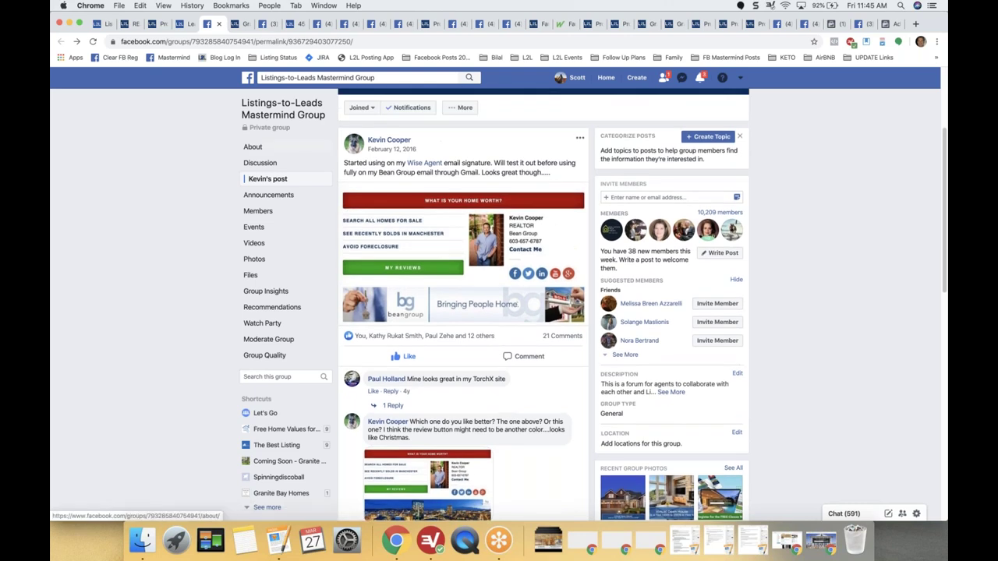
pyautogui.click(152, 24)
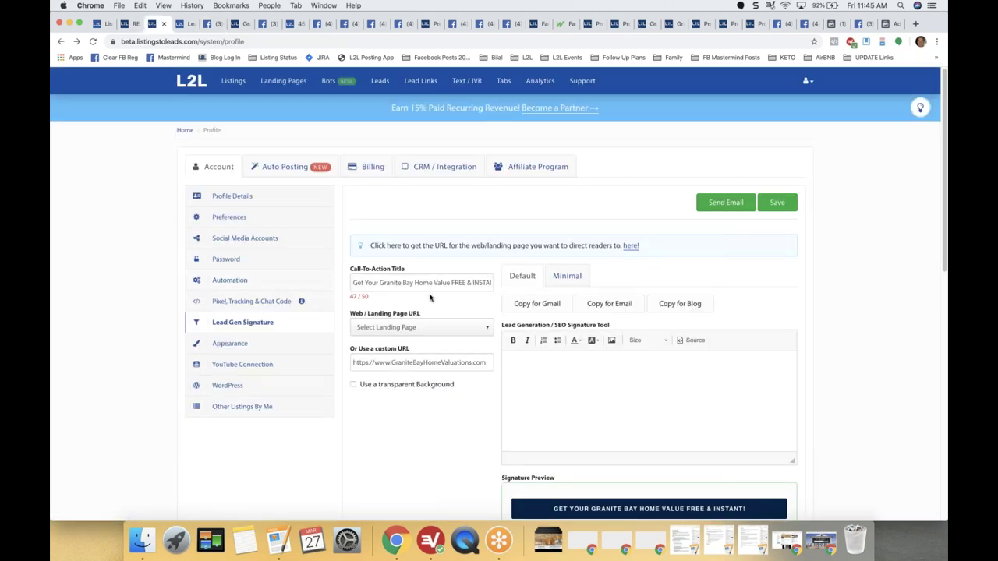
# Preview the Minimal, Gmail-friendly signature, then switch to the webinar recordings blog post.
pyautogui.click(569, 275)
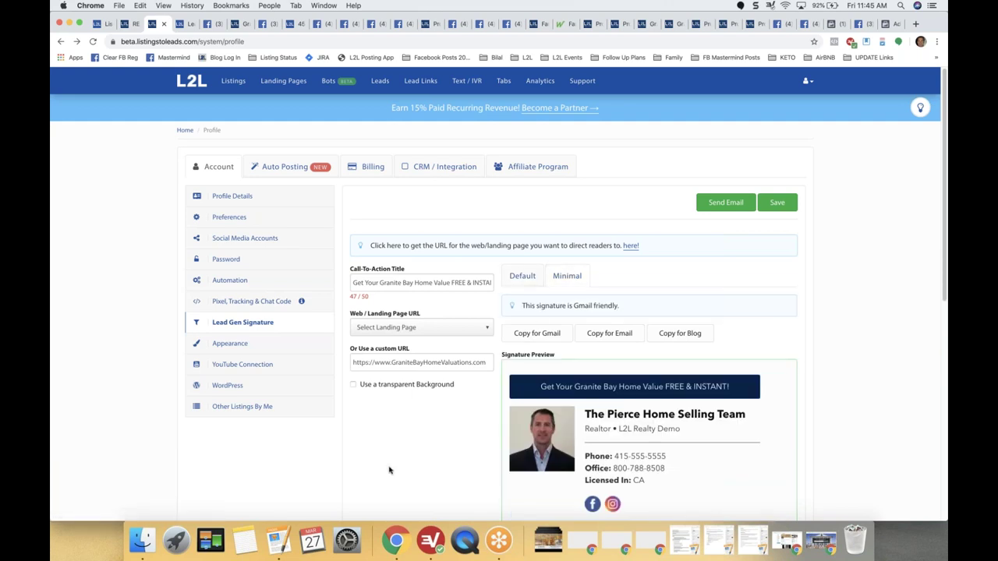
pyautogui.scroll(-1, 390, 470)
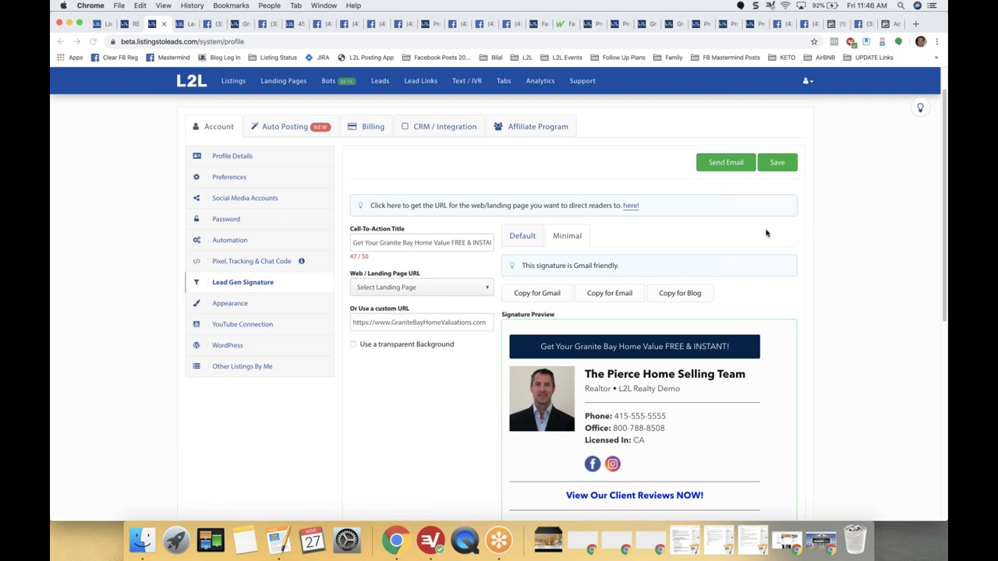
pyautogui.click(127, 25)
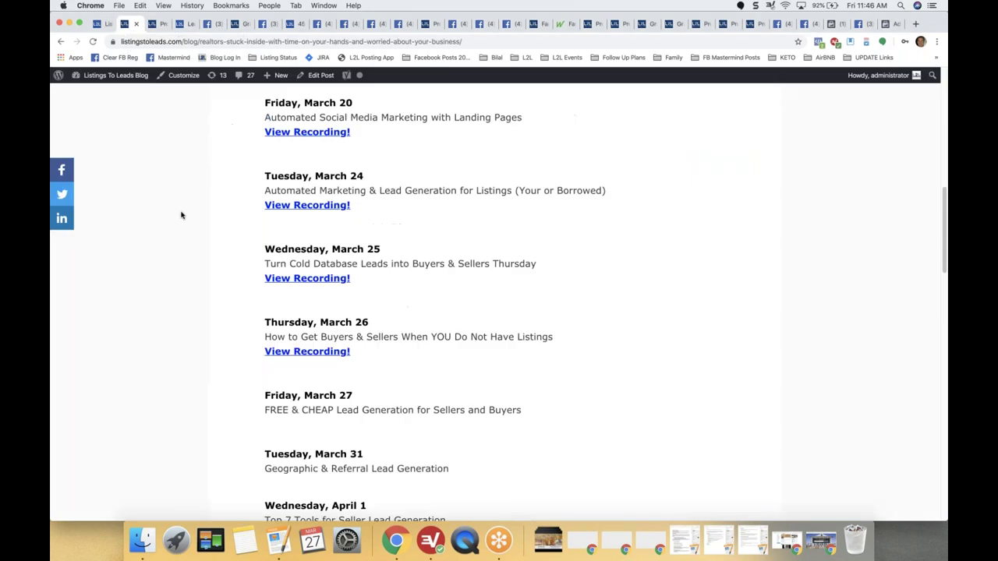
# Scroll through the webinar post's testimonial and recordings list, then go back to the L2L profile.
pyautogui.scroll(5, 180, 221)
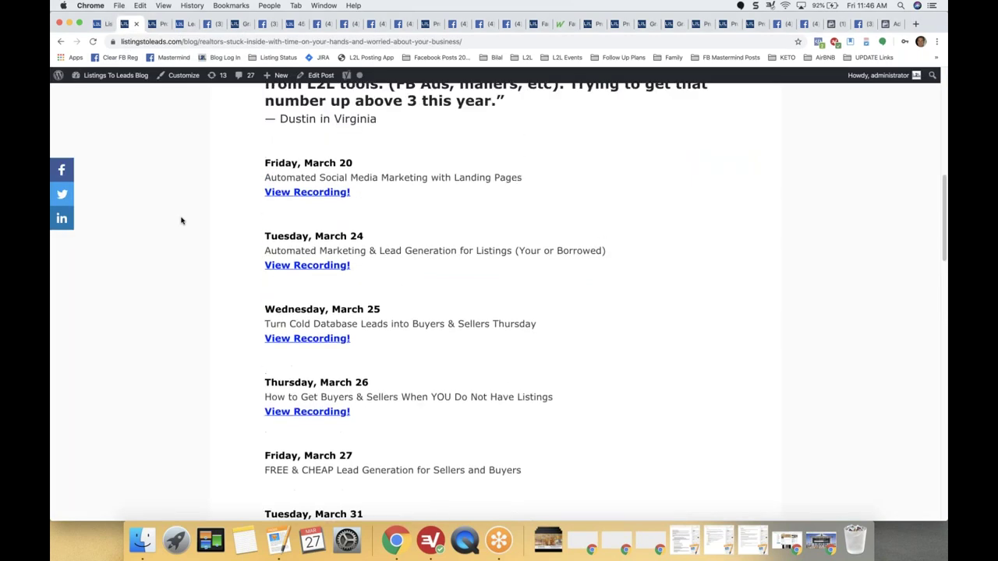
pyautogui.scroll(5, 181, 221)
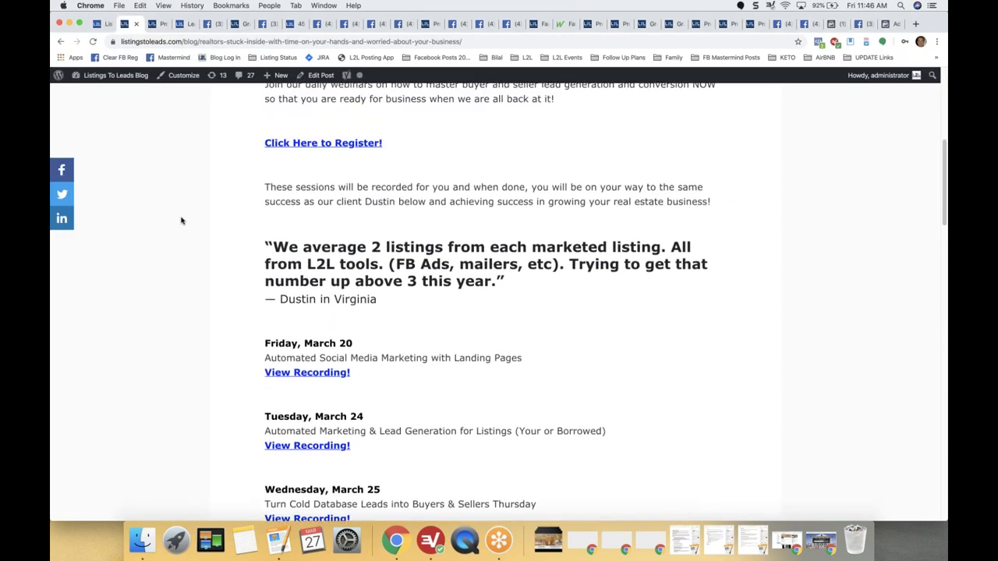
pyautogui.scroll(-8, 181, 221)
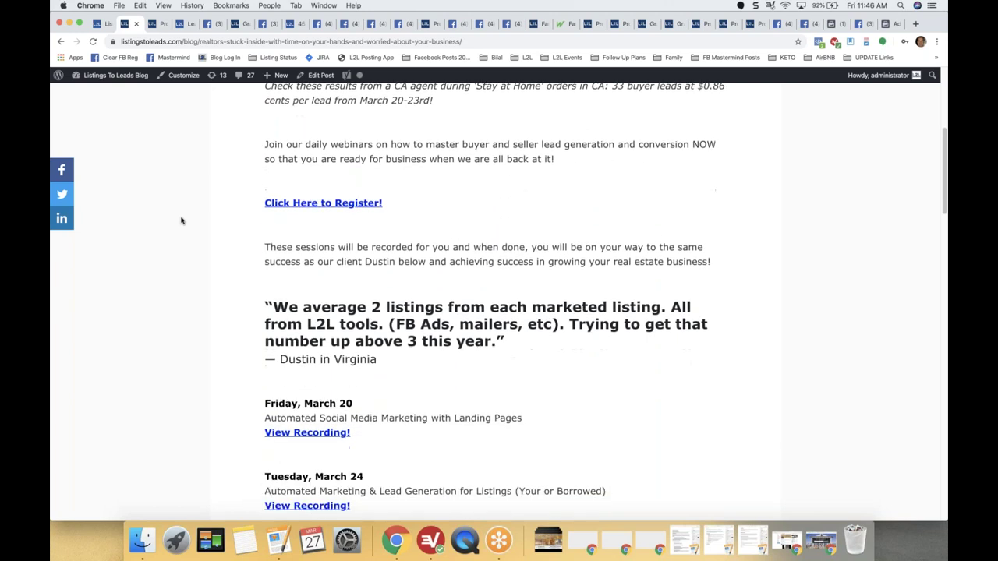
pyautogui.scroll(-1, 262, 199)
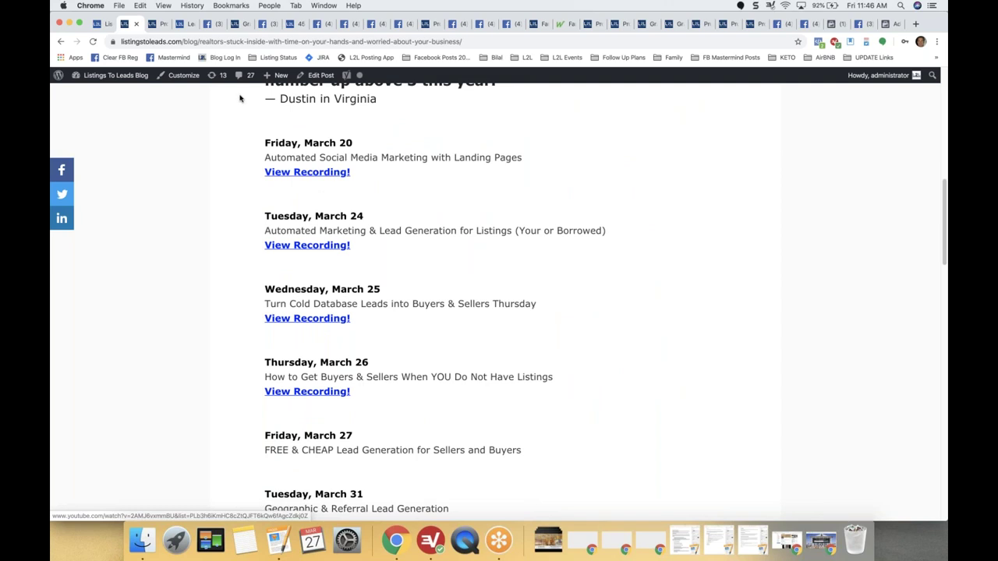
pyautogui.click(156, 24)
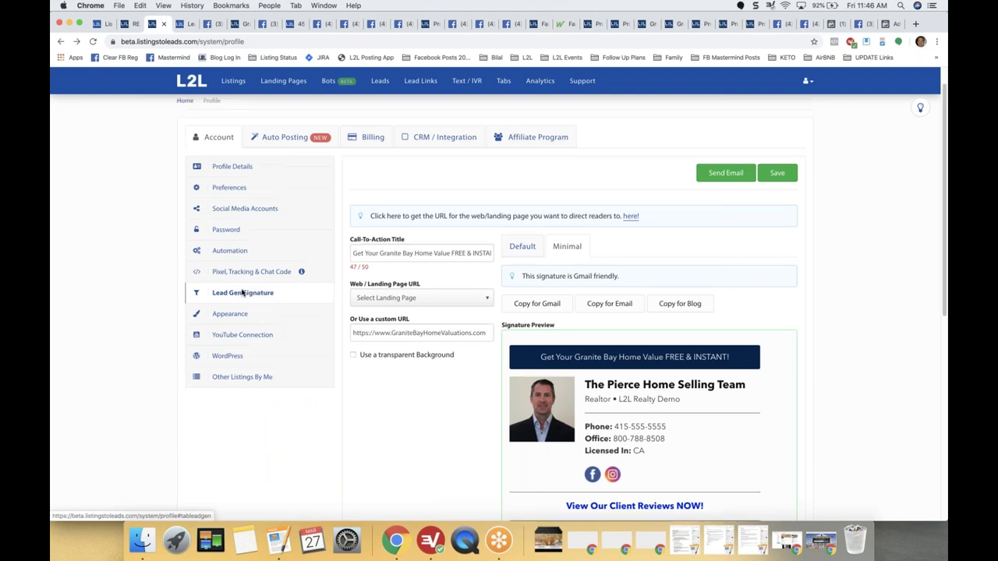
# Scroll to the top of the profile and open the Listings page.
pyautogui.scroll(1, 266, 156)
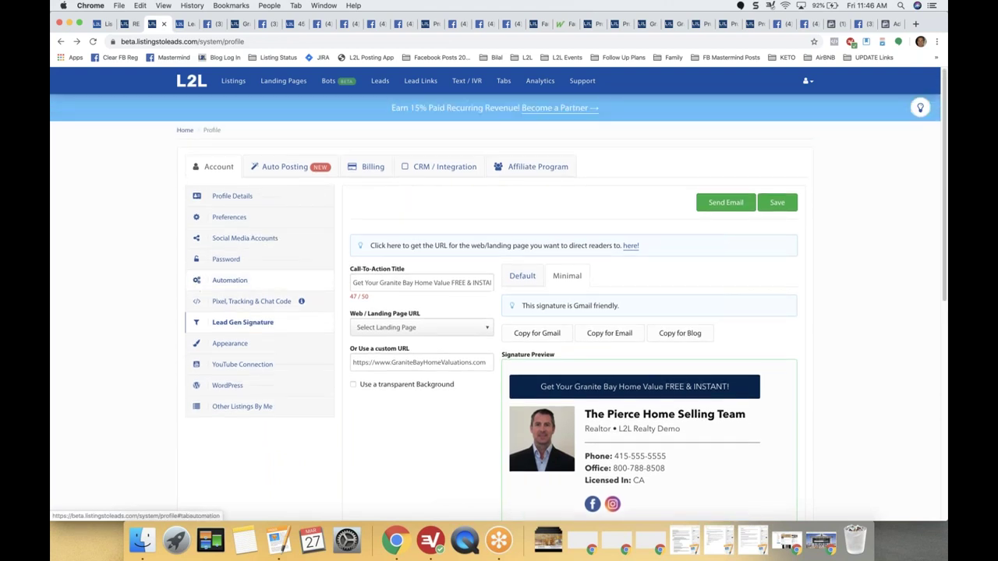
pyautogui.click(233, 81)
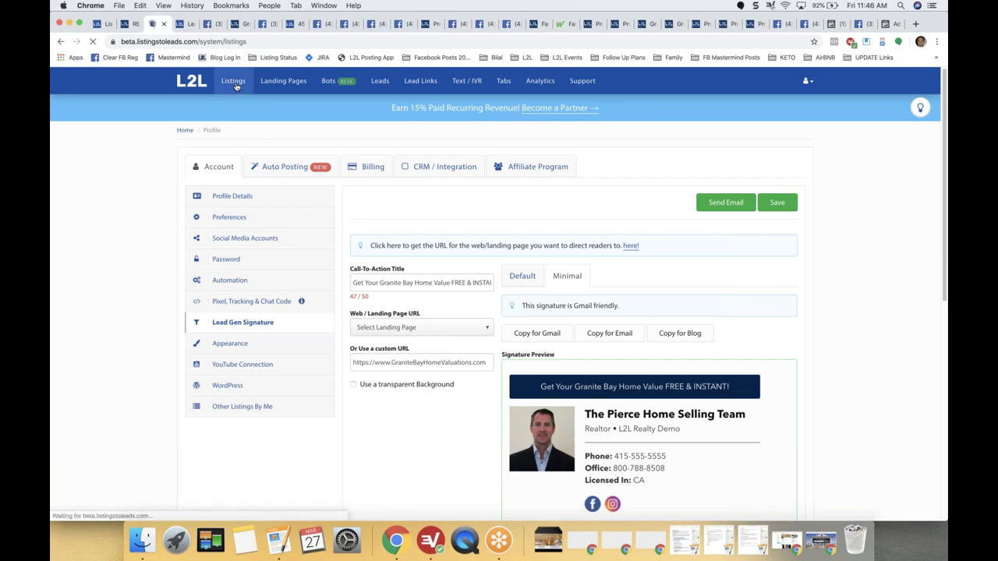
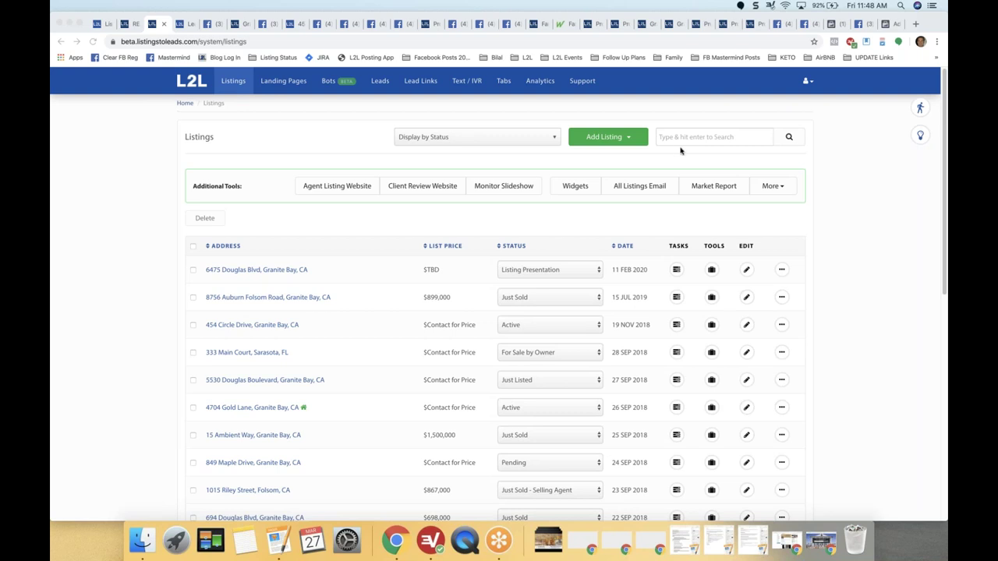
pyautogui.click(184, 23)
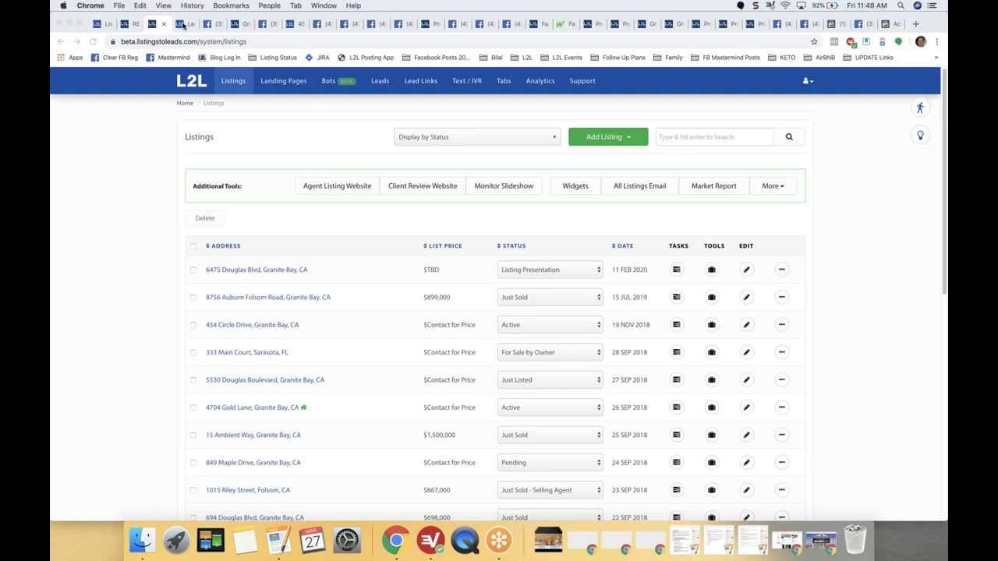
pyautogui.click(191, 24)
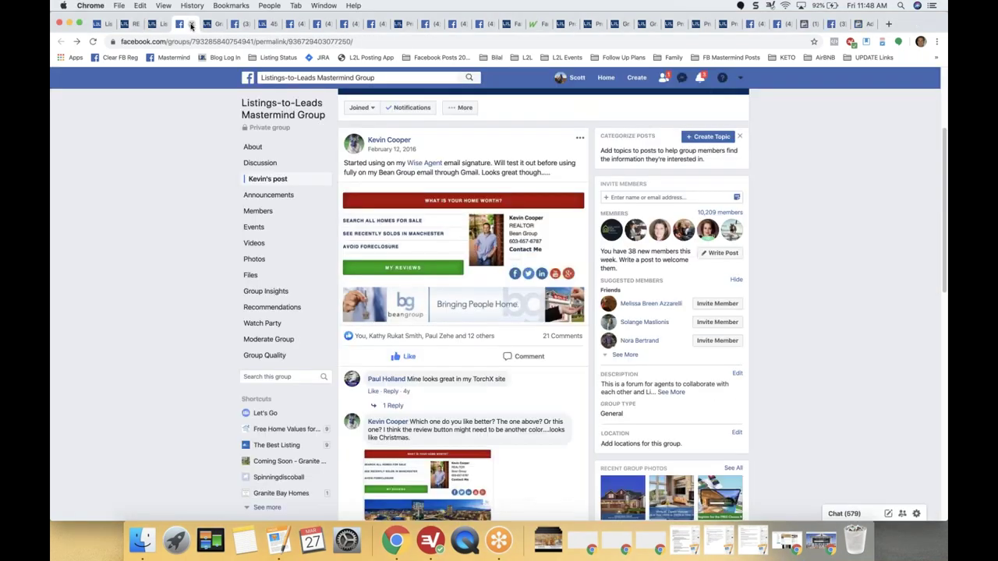
pyautogui.click(191, 24)
pyautogui.click(191, 24)
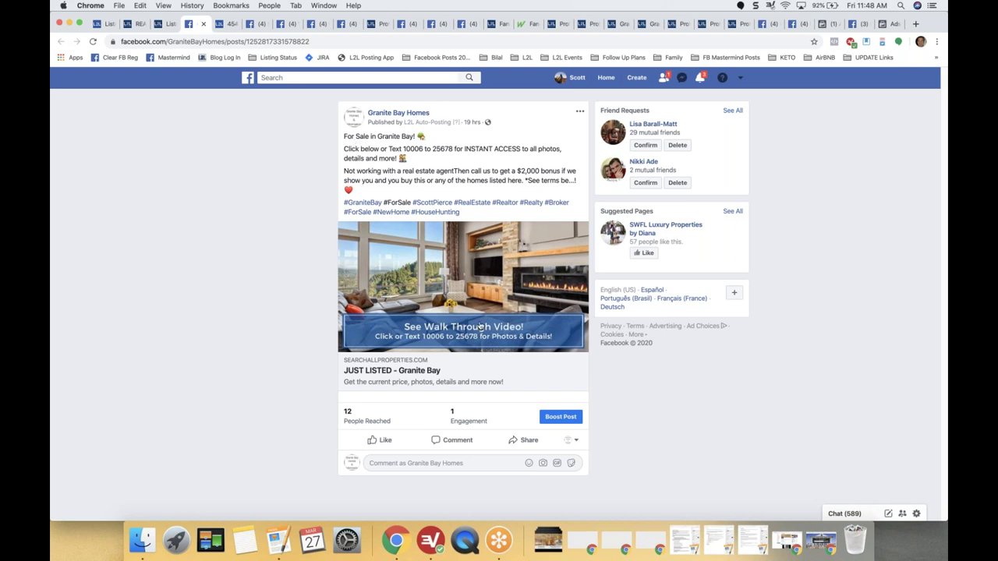
pyautogui.click(228, 25)
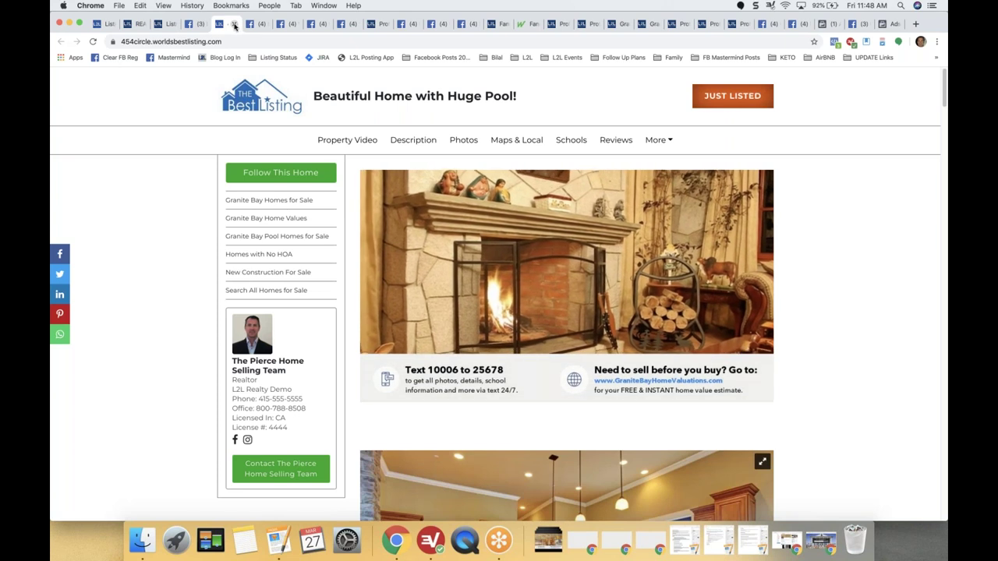
pyautogui.click(234, 26)
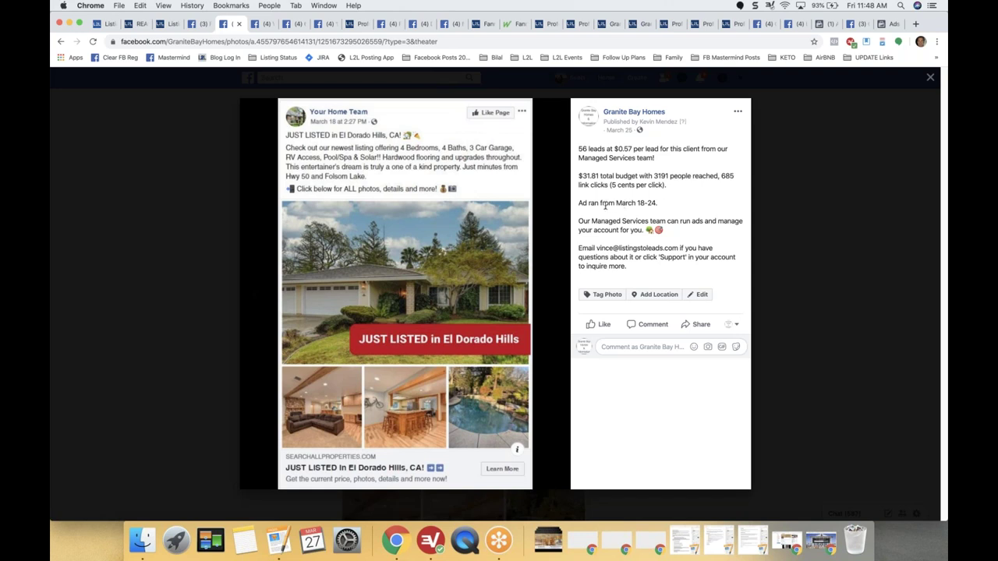
pyautogui.moveTo(605, 202); pyautogui.dragTo(675, 202)
pyautogui.click(262, 27)
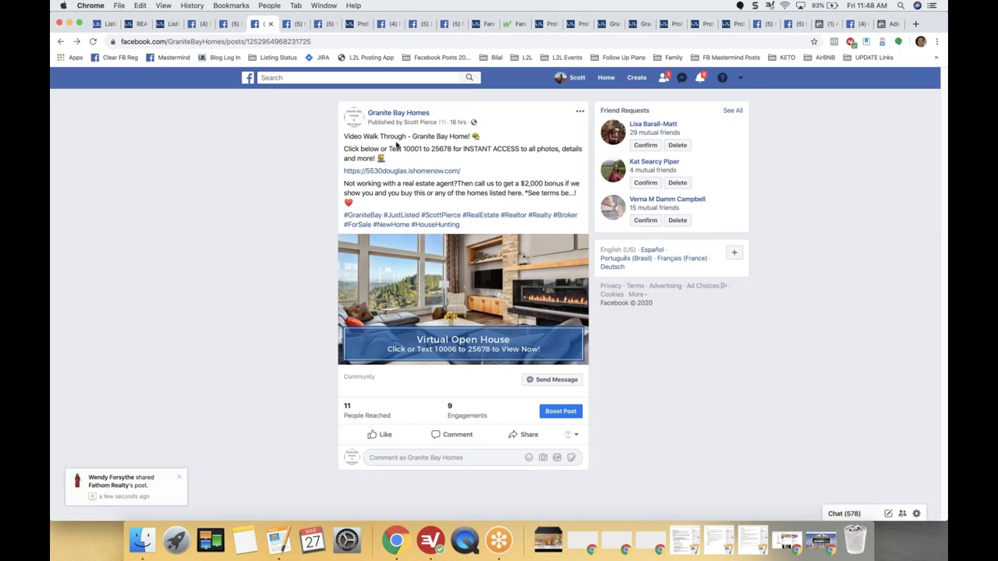
pyautogui.moveTo(343, 137); pyautogui.dragTo(499, 142)
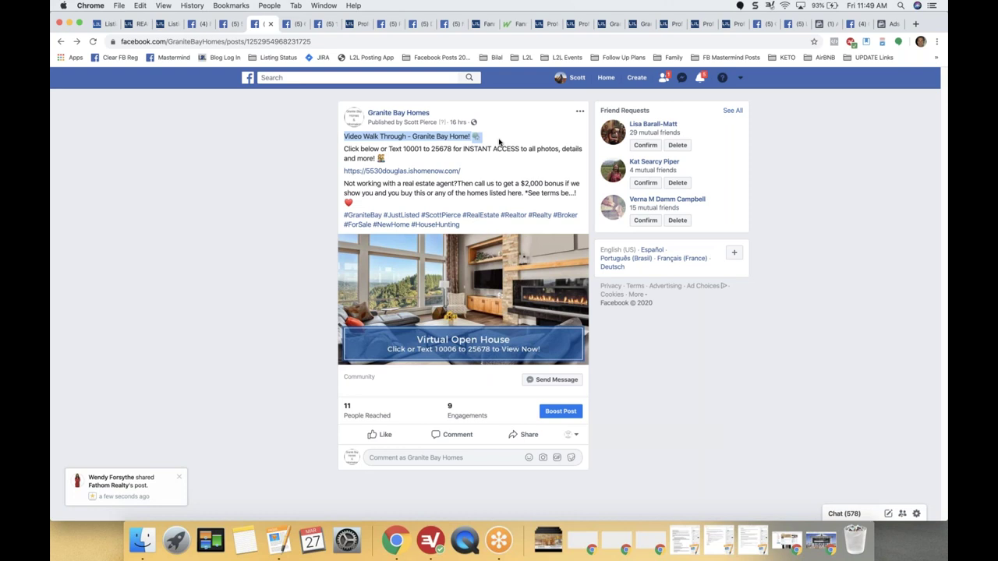
pyautogui.hotkey('ctrl', 'Tab')
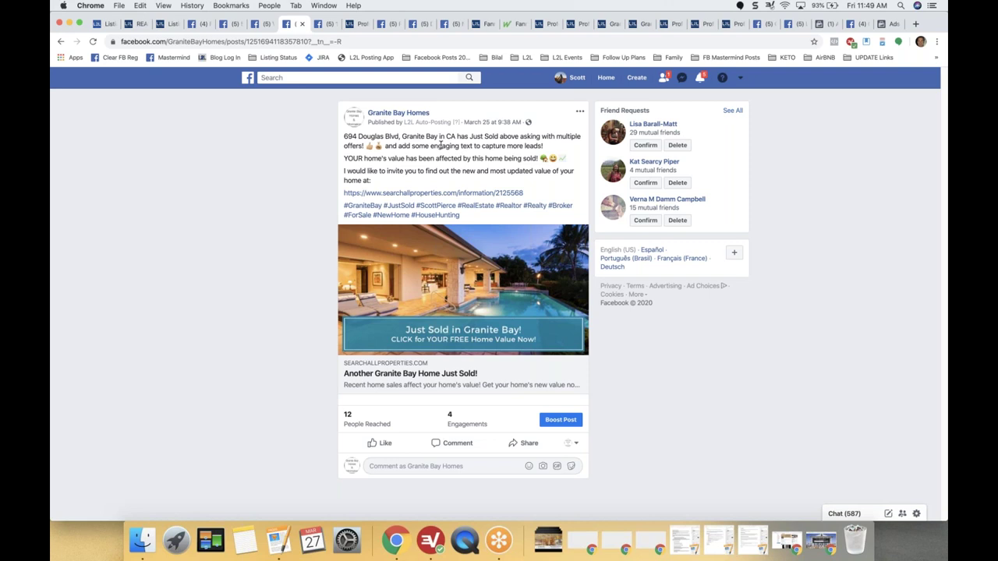
pyautogui.click(323, 24)
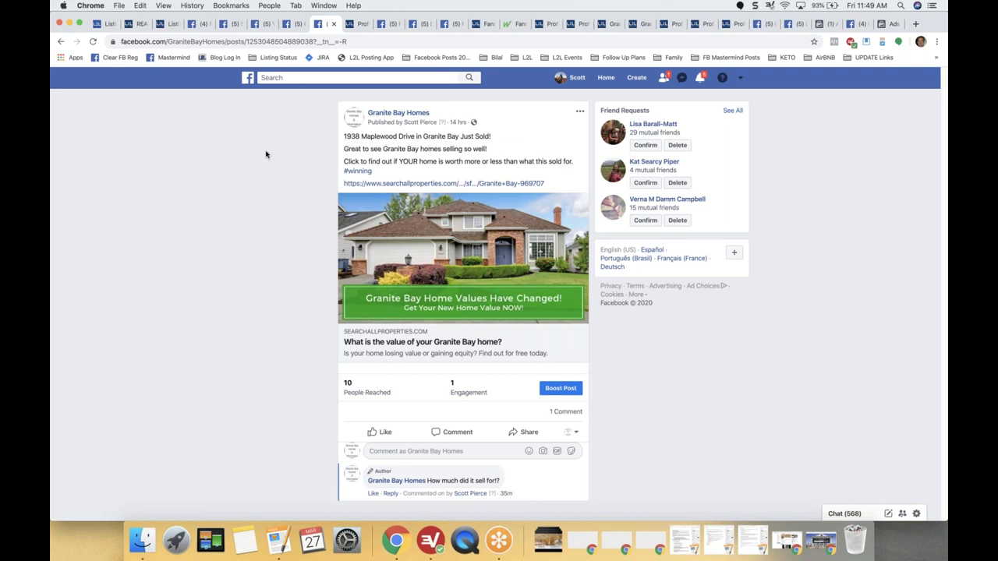
# Add a Property Valuation PLUS landing page for Granite Bay with note 'Promoting Sale of the Week' and an IVR extension.
pyautogui.click(164, 24)
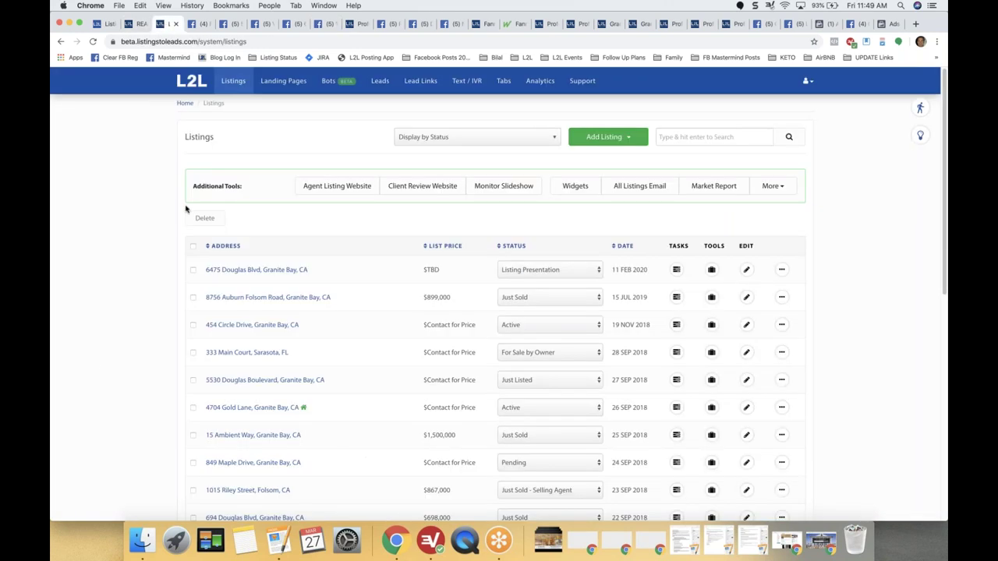
pyautogui.click(278, 82)
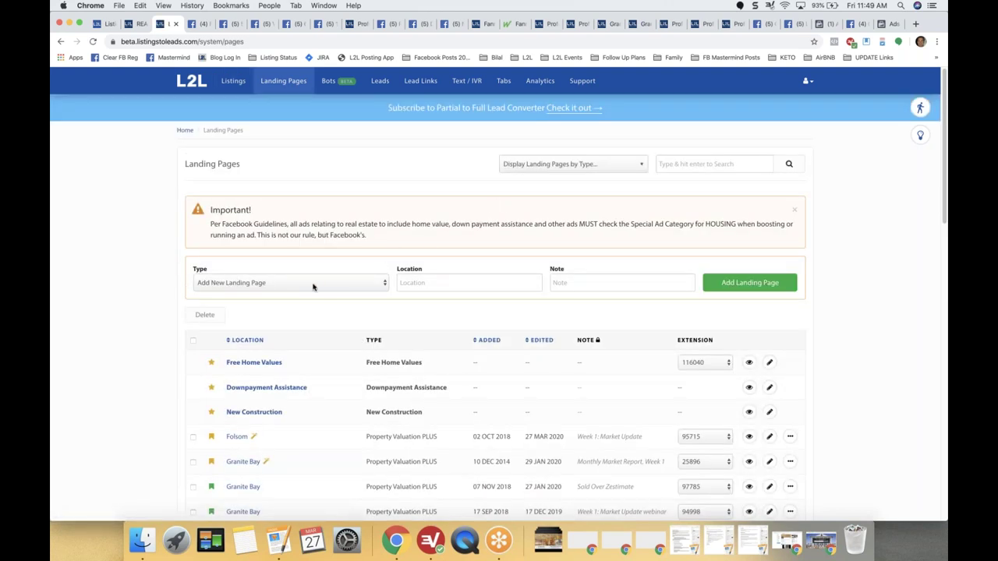
pyautogui.click(271, 286)
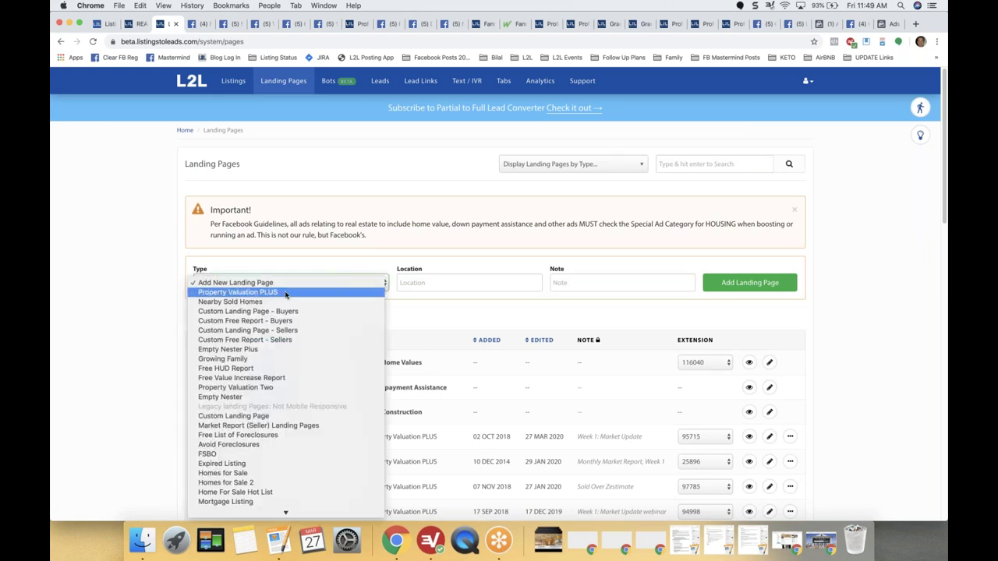
pyautogui.click(286, 293)
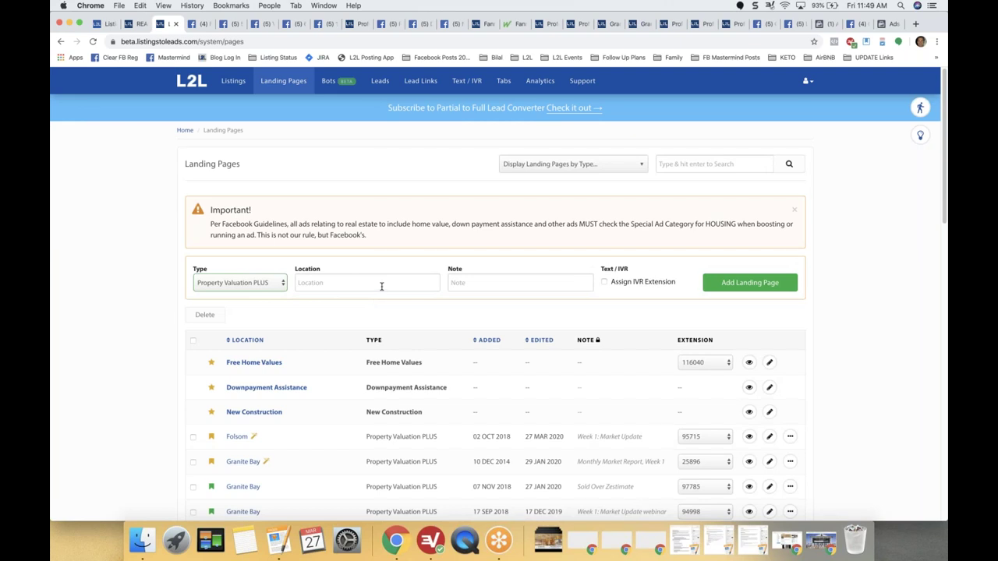
pyautogui.click(381, 286)
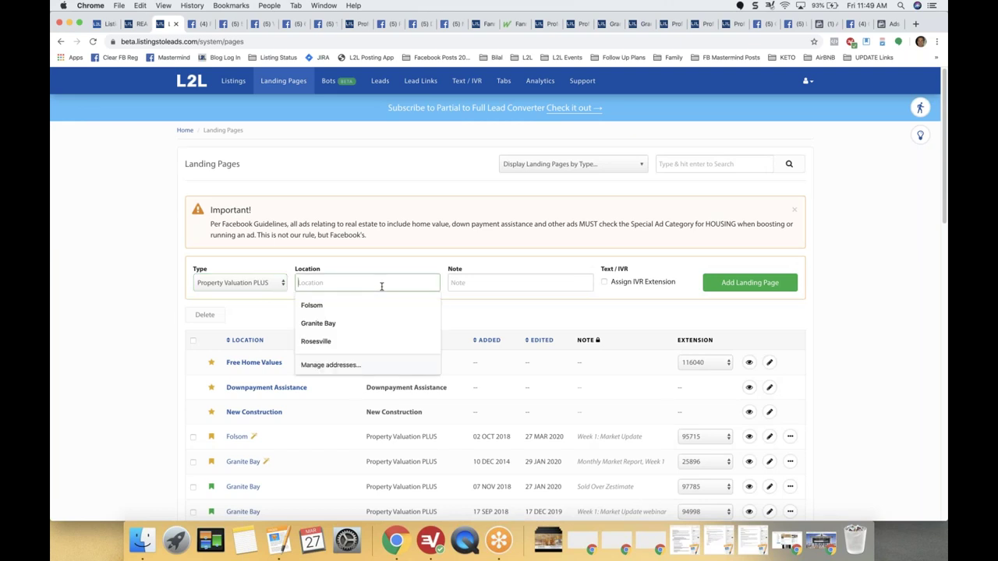
pyautogui.write('Granite Bay')
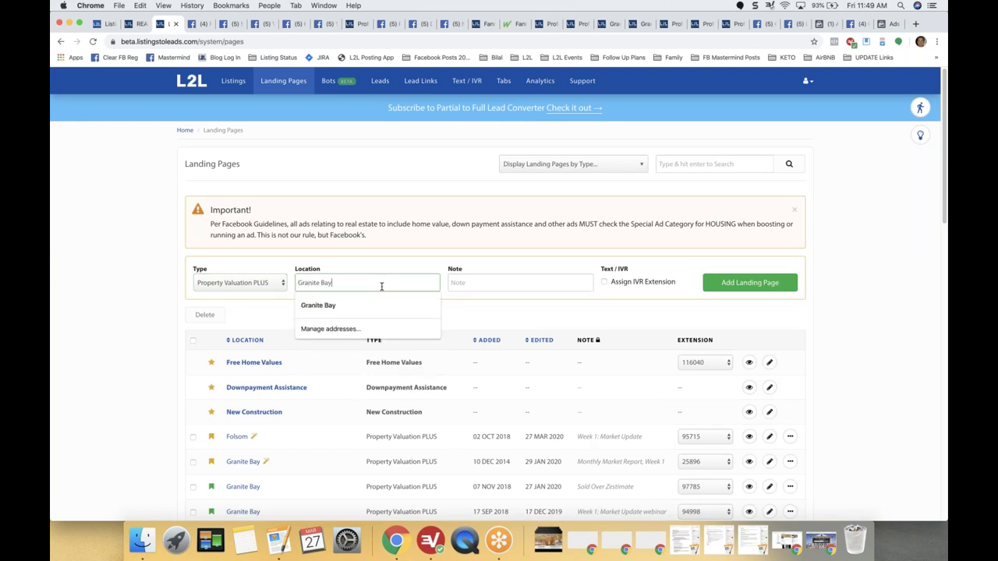
pyautogui.click(416, 183)
pyautogui.click(517, 283)
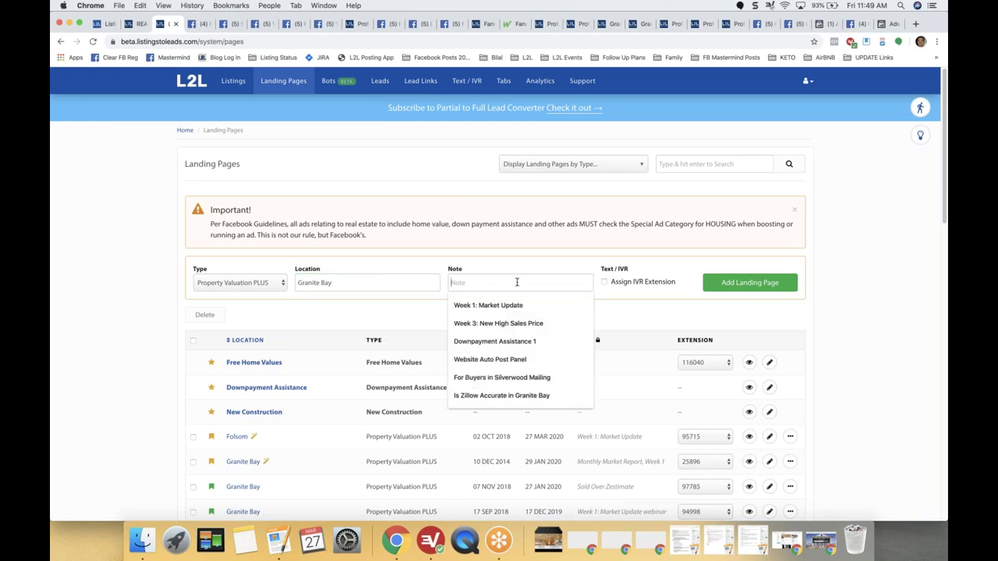
pyautogui.write('Promoting')
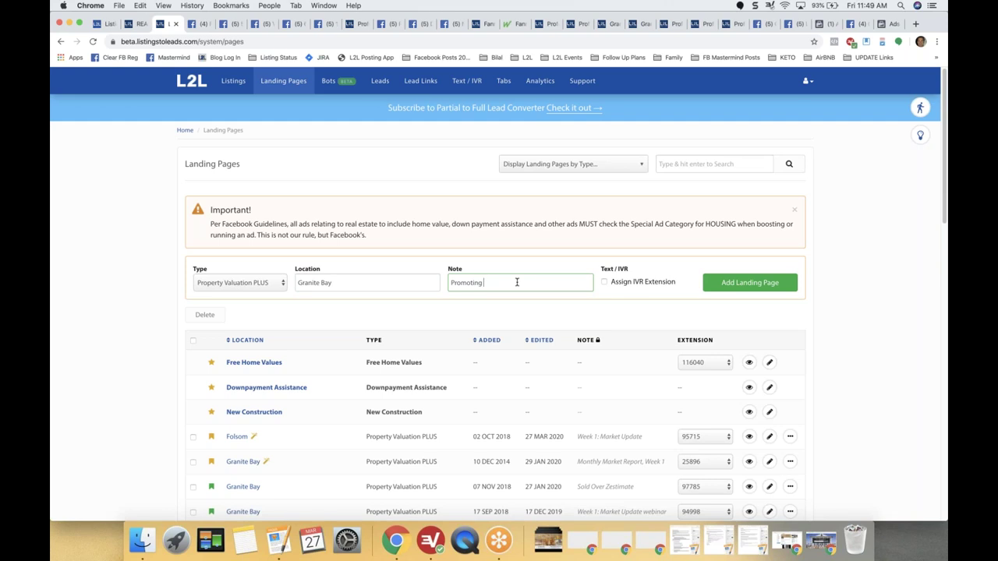
pyautogui.write('Sale of the Week')
pyautogui.click(605, 283)
pyautogui.click(750, 285)
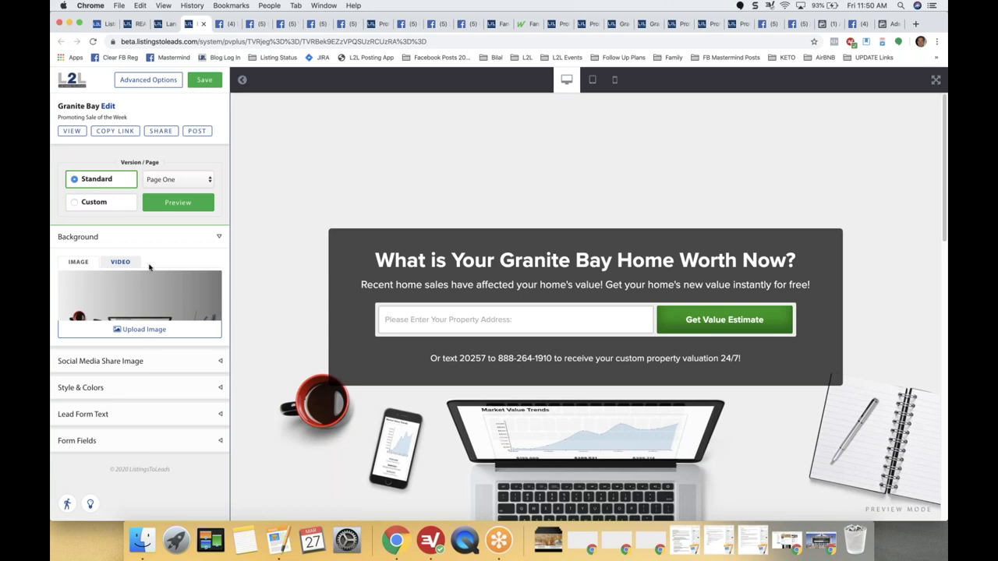
# Upload 1HomeExterior from the Desktop L2L Listing Photos folder as the page background and preview it.
pyautogui.click(141, 330)
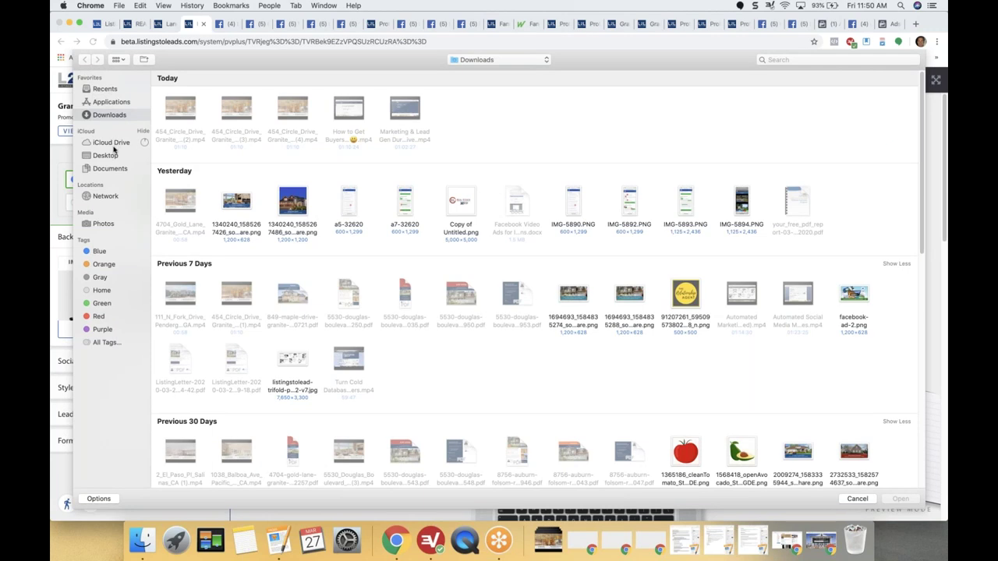
pyautogui.click(108, 157)
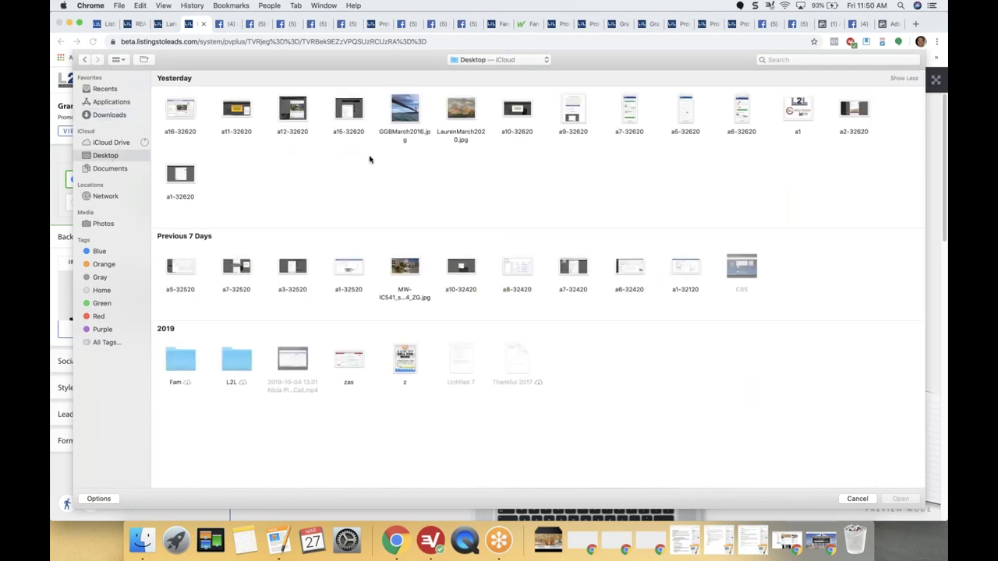
pyautogui.doubleClick(243, 366)
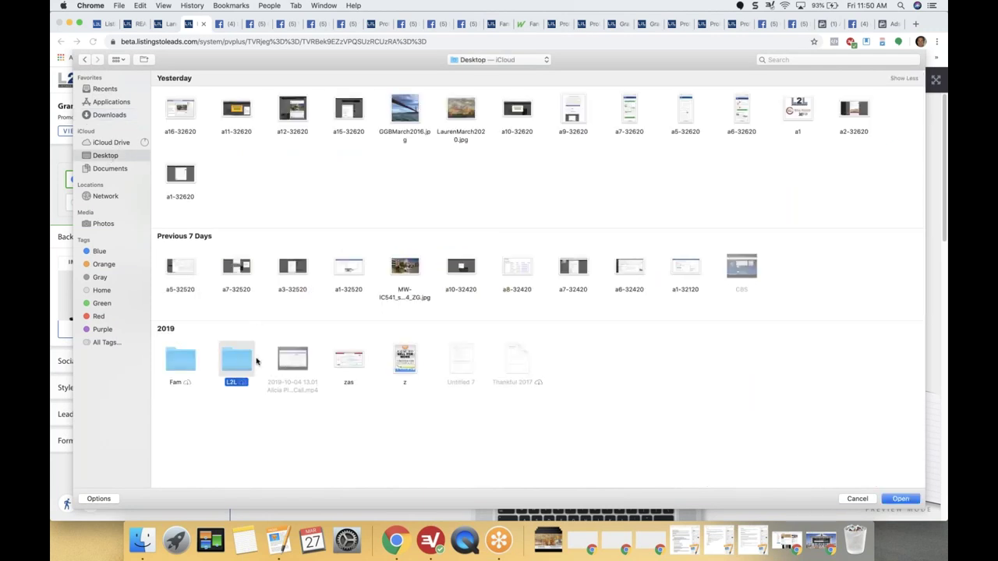
pyautogui.press('Down')
pyautogui.press('Down')
pyautogui.press('Down')
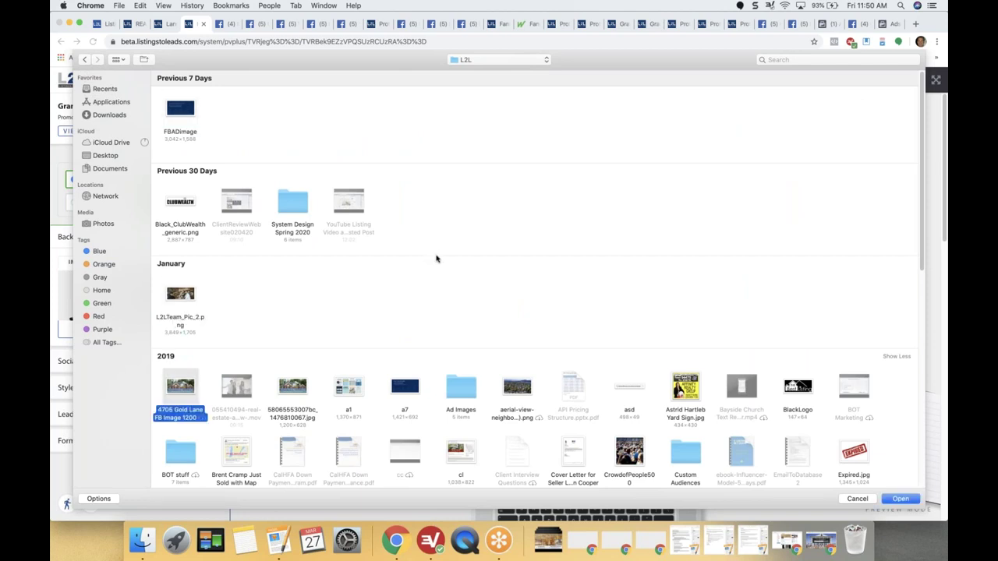
pyautogui.press('Down')
pyautogui.press('Down')
pyautogui.press('Down')
pyautogui.press('Down')
pyautogui.press('Down')
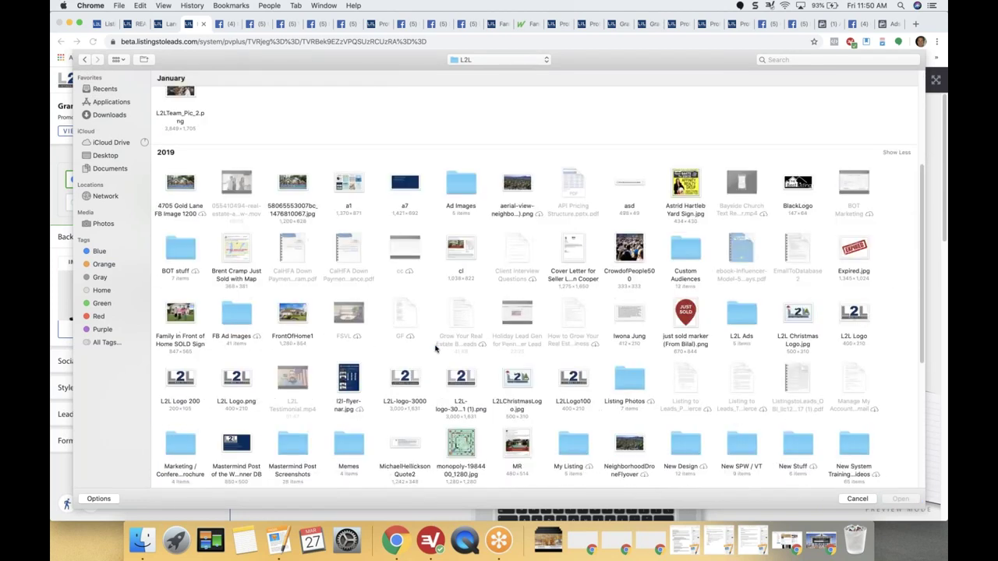
pyautogui.press('Up')
pyautogui.press('Down')
pyautogui.press('Down')
pyautogui.press('Down')
pyautogui.press('Down')
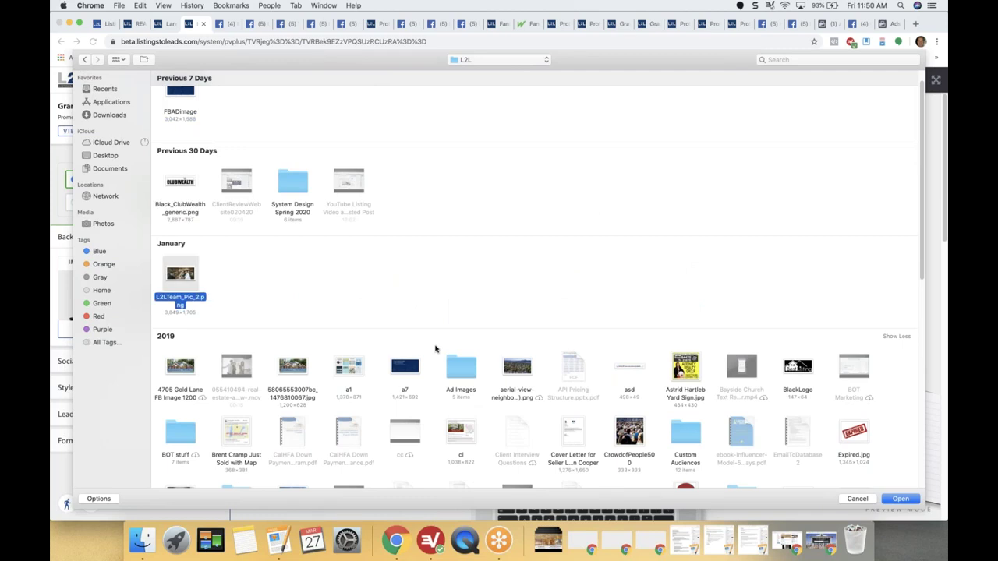
pyautogui.press('Down')
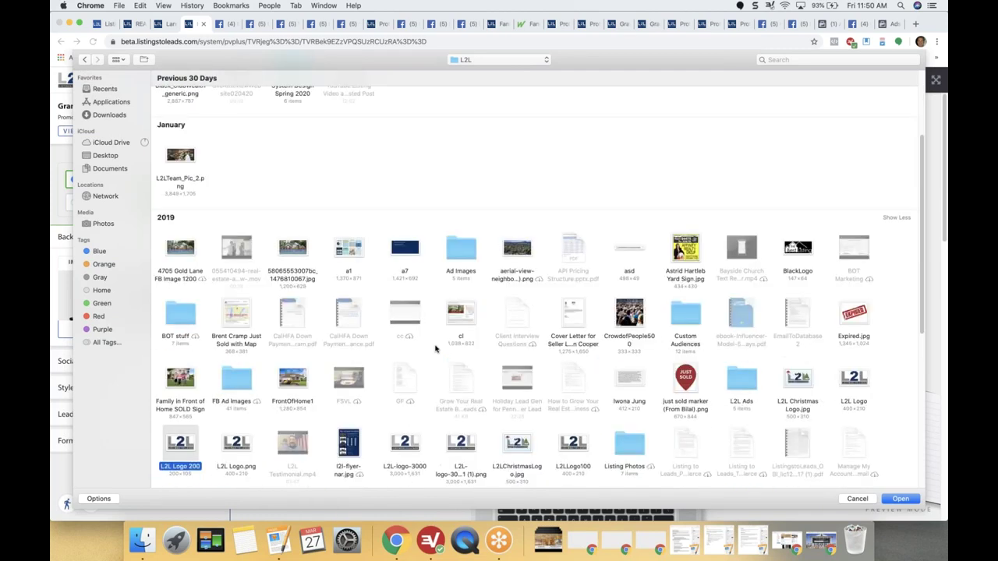
pyautogui.press('Down')
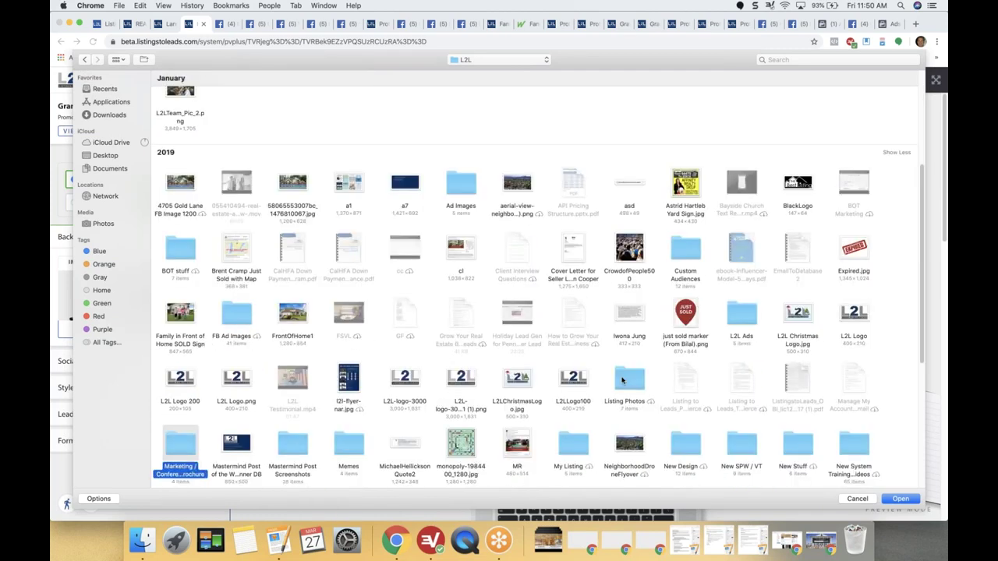
pyautogui.doubleClick(623, 379)
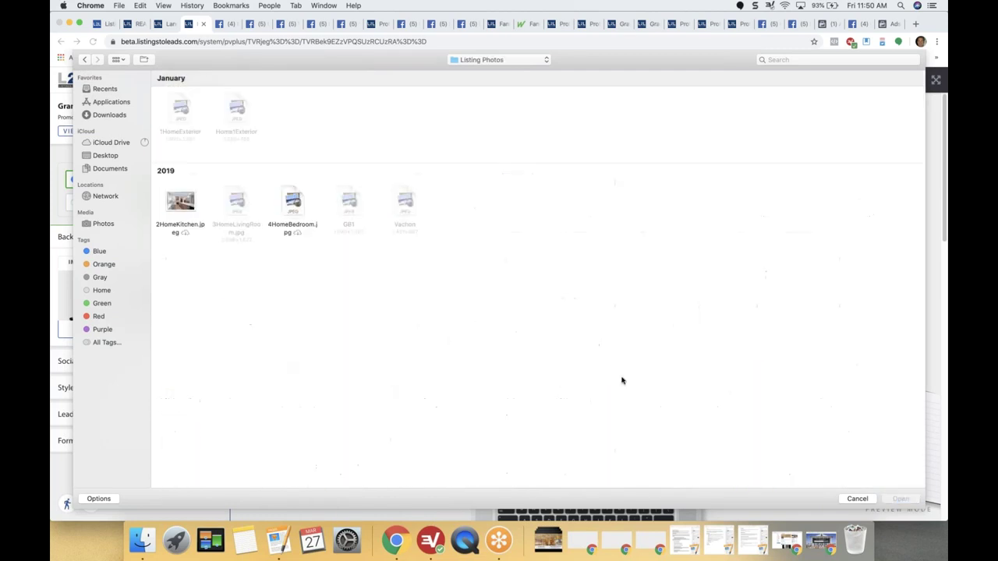
pyautogui.doubleClick(180, 109)
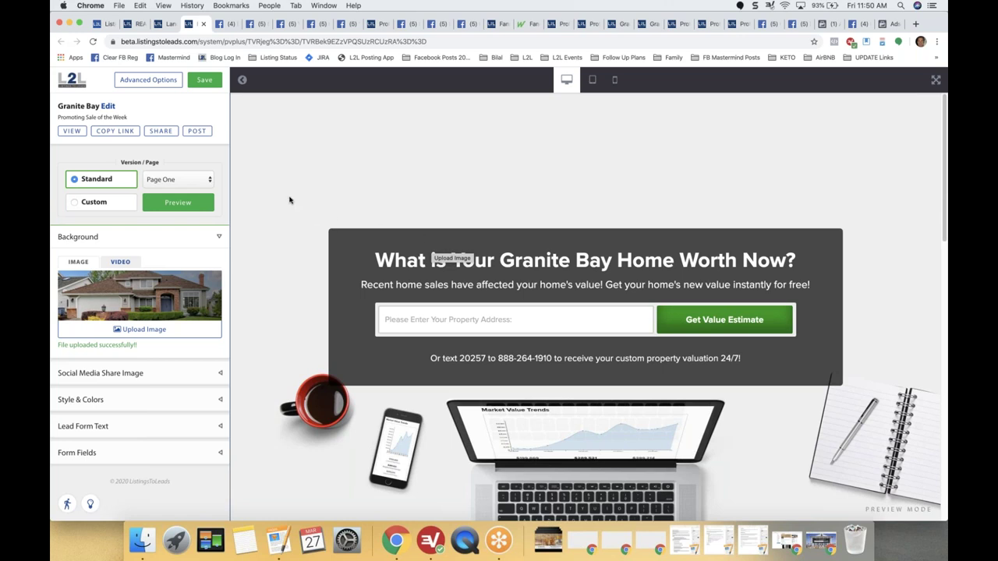
pyautogui.click(177, 203)
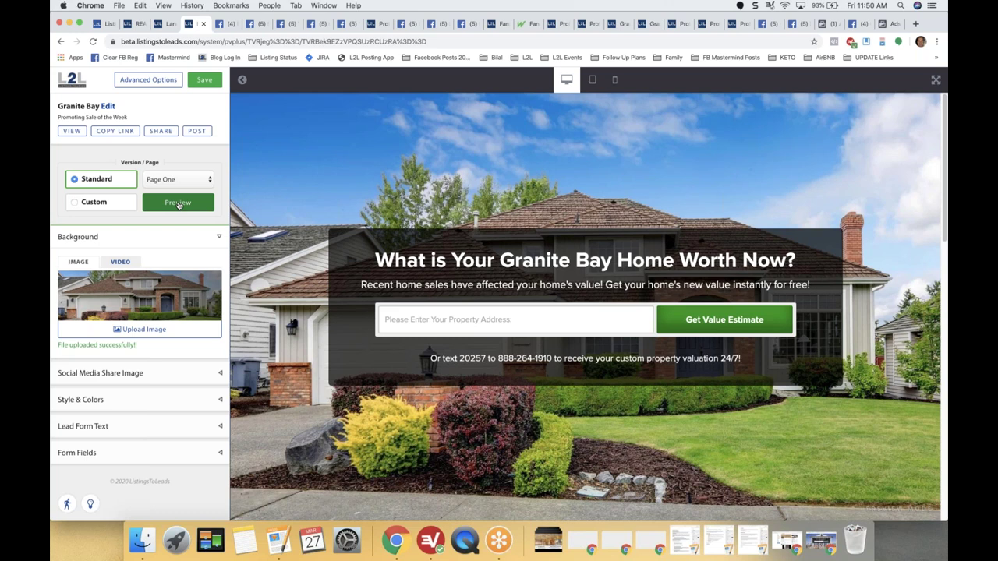
# Collapse the Background settings, briefly check the Social Media Share Image settings, and save the page.
pyautogui.click(219, 238)
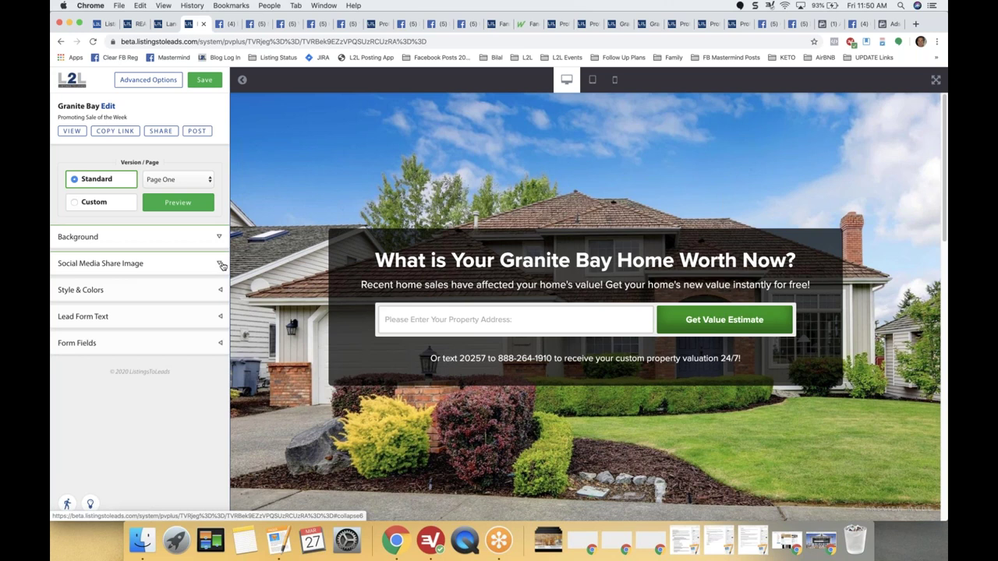
pyautogui.click(221, 265)
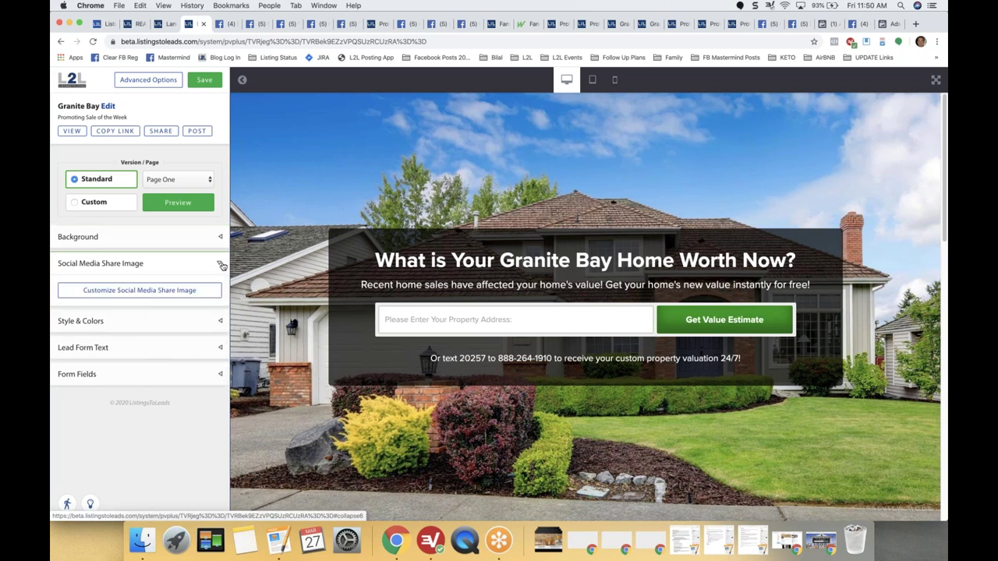
pyautogui.click(221, 265)
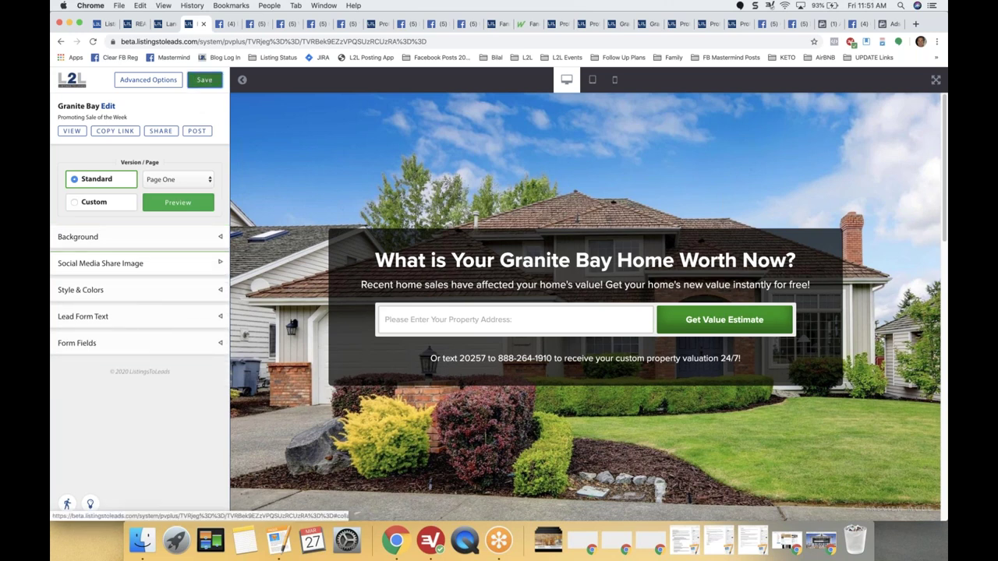
pyautogui.click(205, 79)
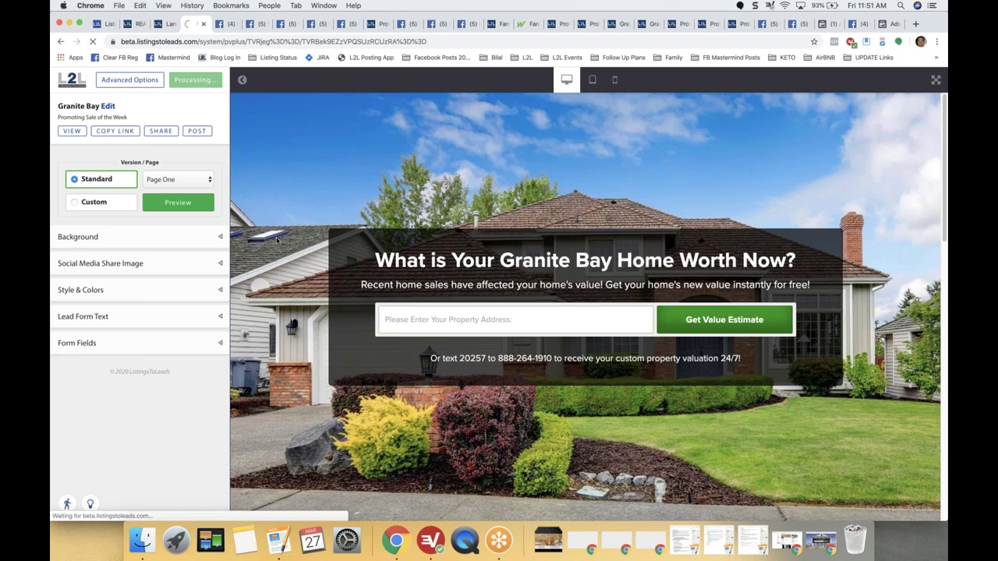
# Toggle the Background section, expand Lead Form Text, then stop the stalled load and reload the editor.
pyautogui.click(219, 240)
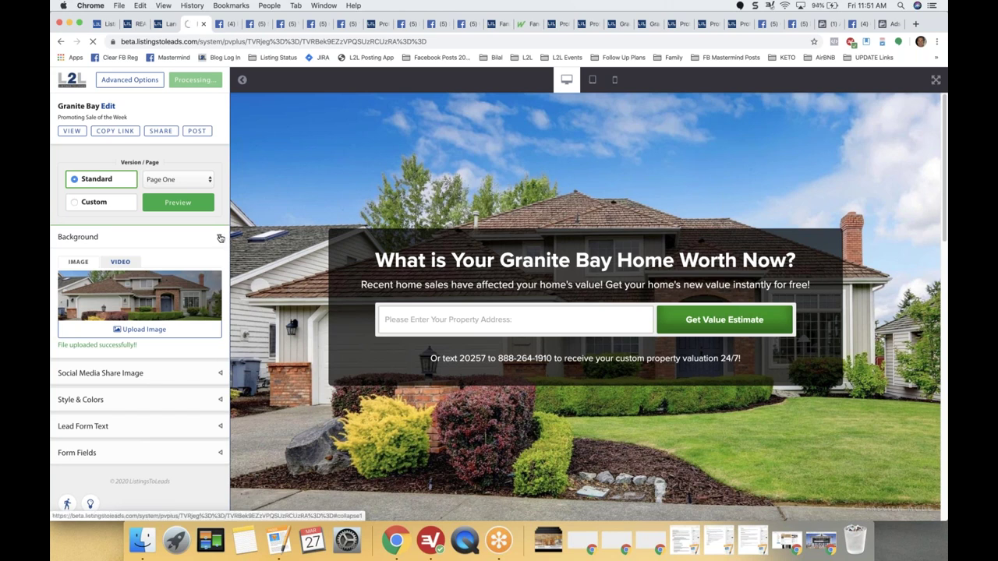
pyautogui.click(221, 238)
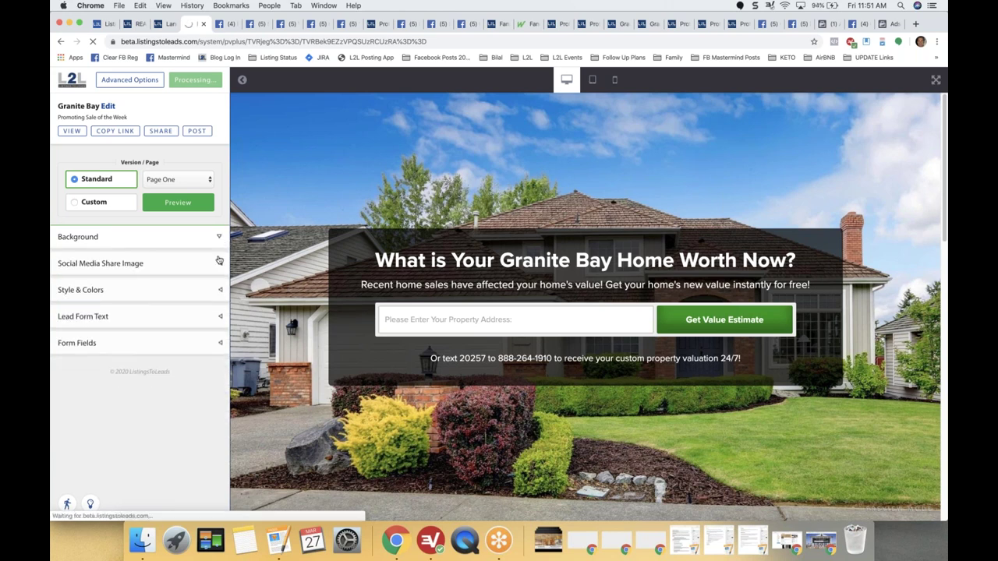
pyautogui.click(219, 317)
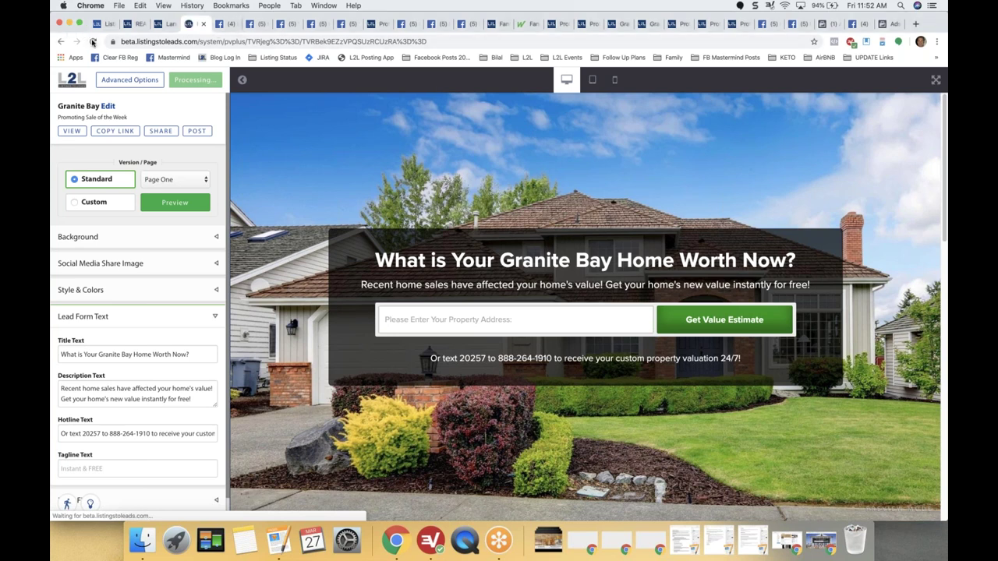
pyautogui.click(92, 42)
pyautogui.click(92, 41)
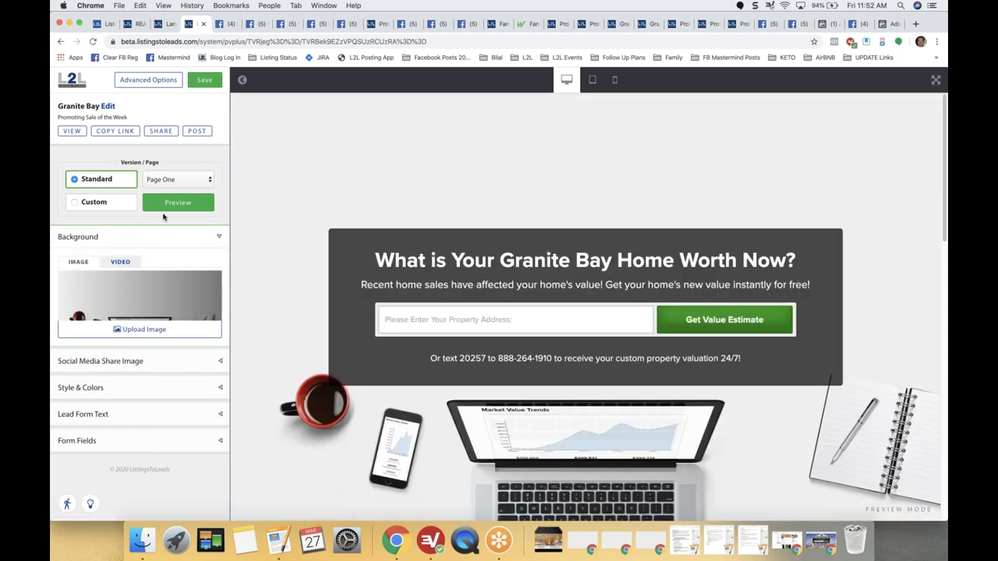
pyautogui.click(141, 330)
pyautogui.click(180, 110)
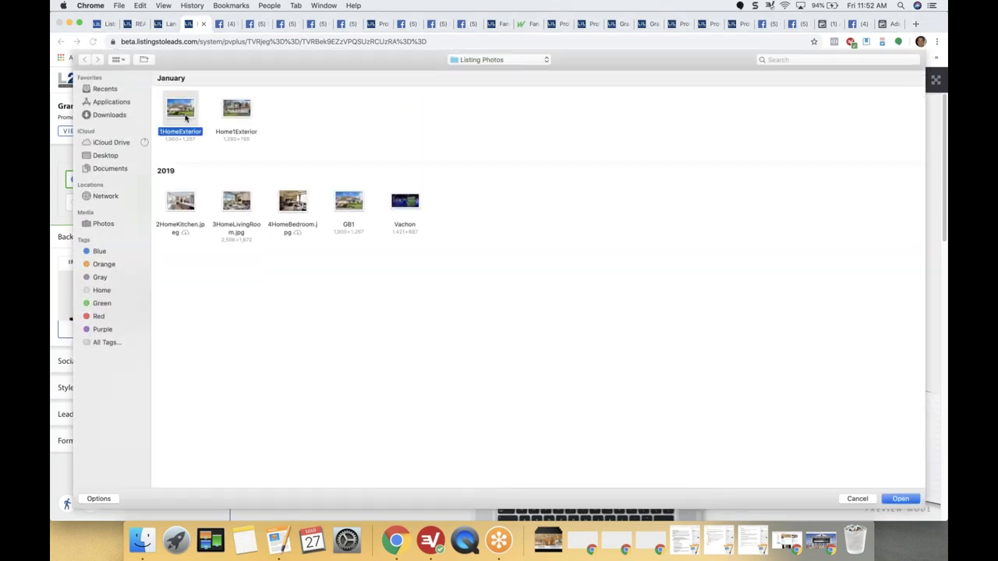
pyautogui.doubleClick(185, 115)
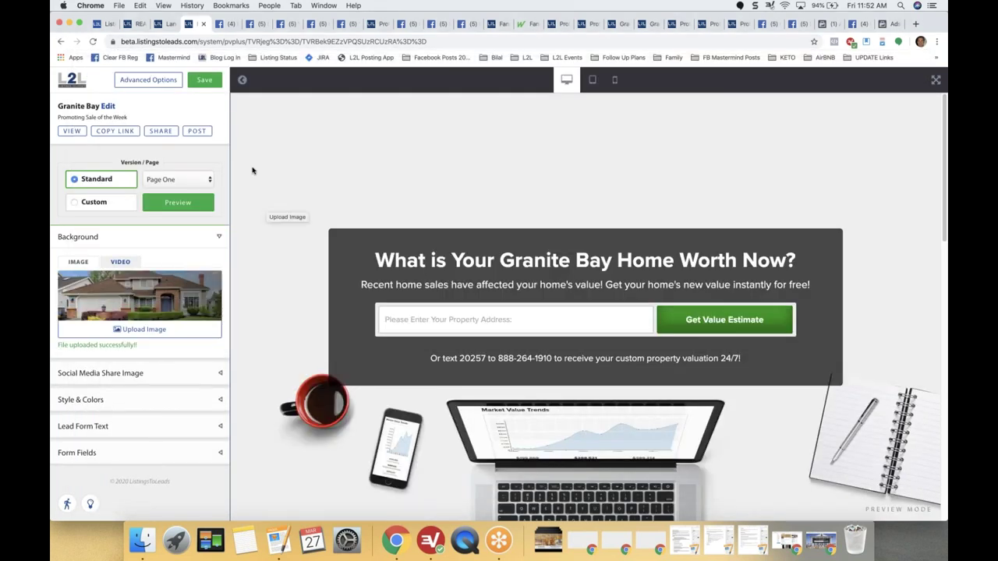
pyautogui.click(206, 81)
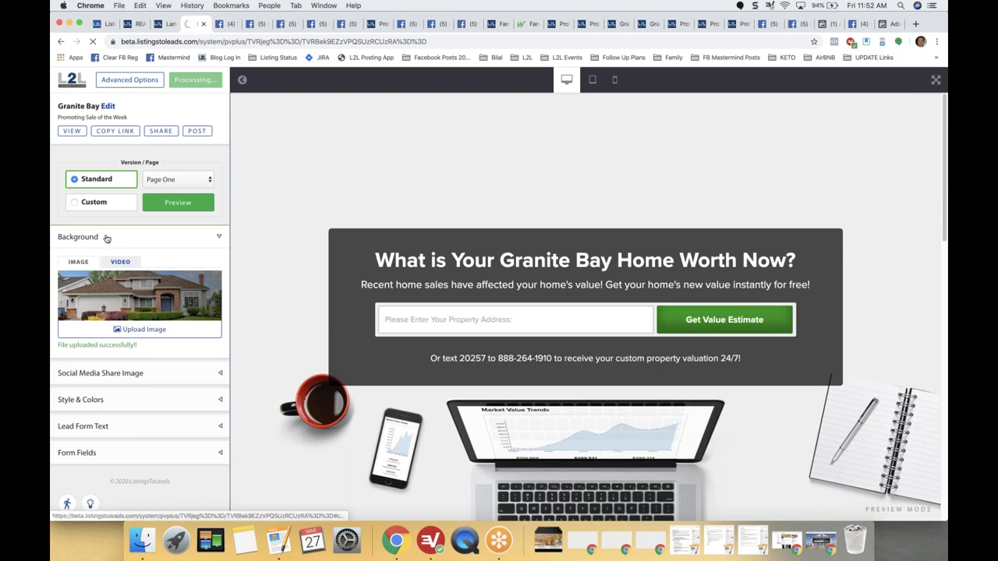
pyautogui.click(93, 41)
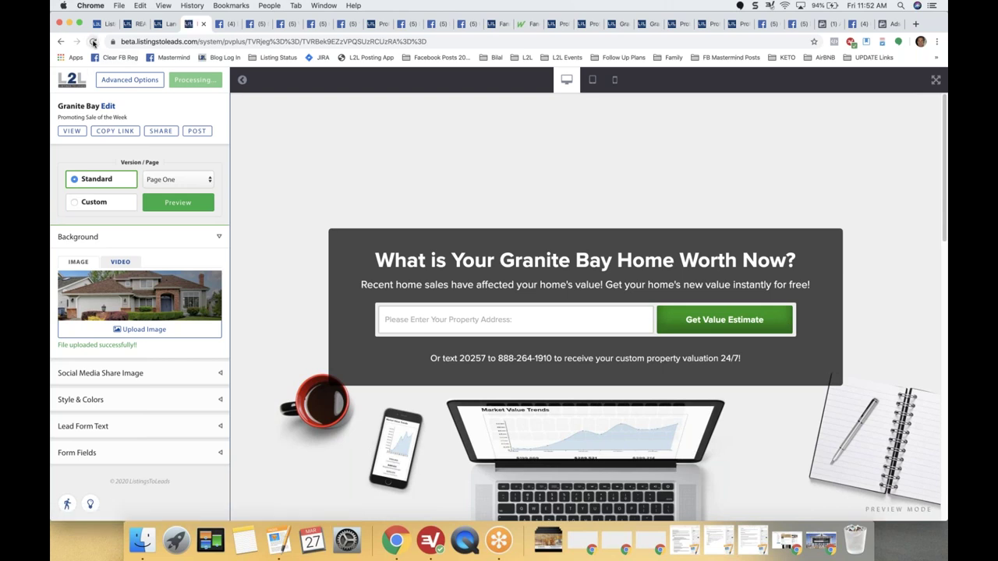
pyautogui.click(93, 41)
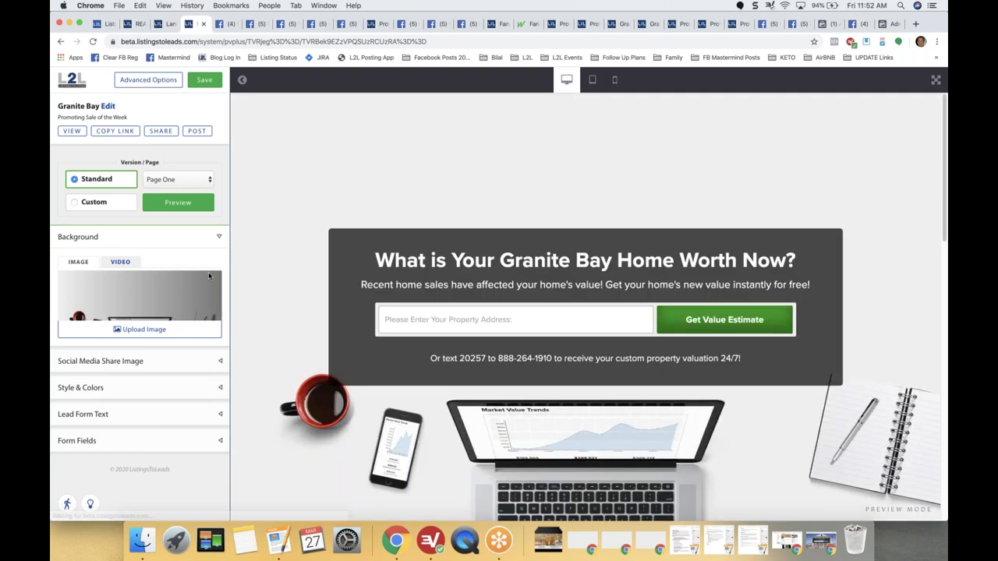
pyautogui.click(218, 238)
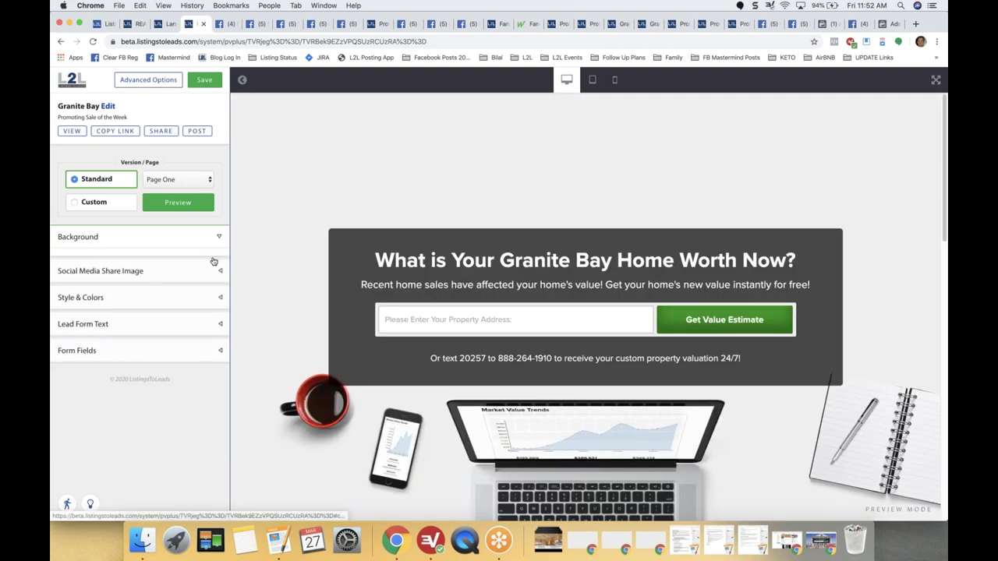
pyautogui.click(216, 316)
pyautogui.moveTo(190, 355); pyautogui.dragTo(52, 355)
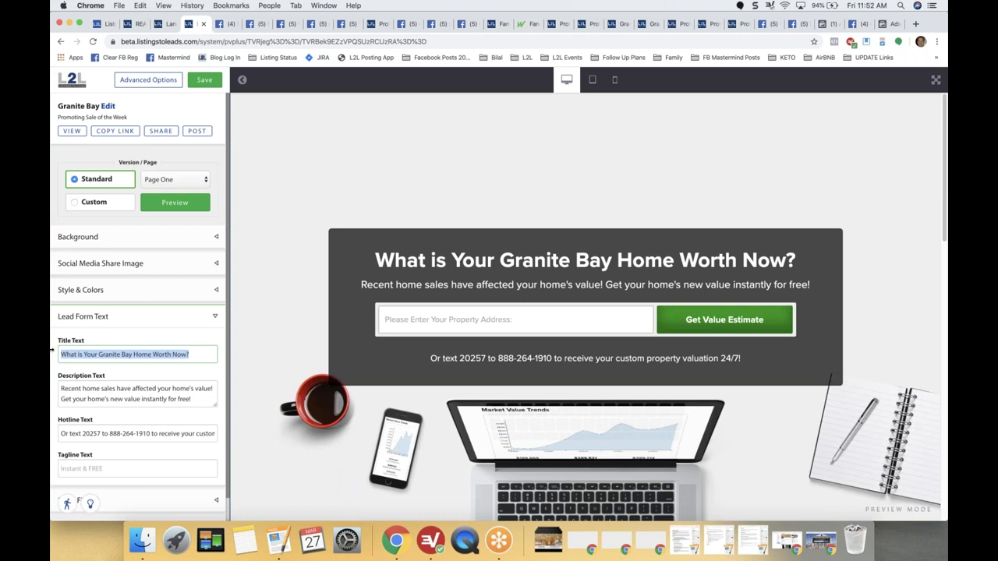
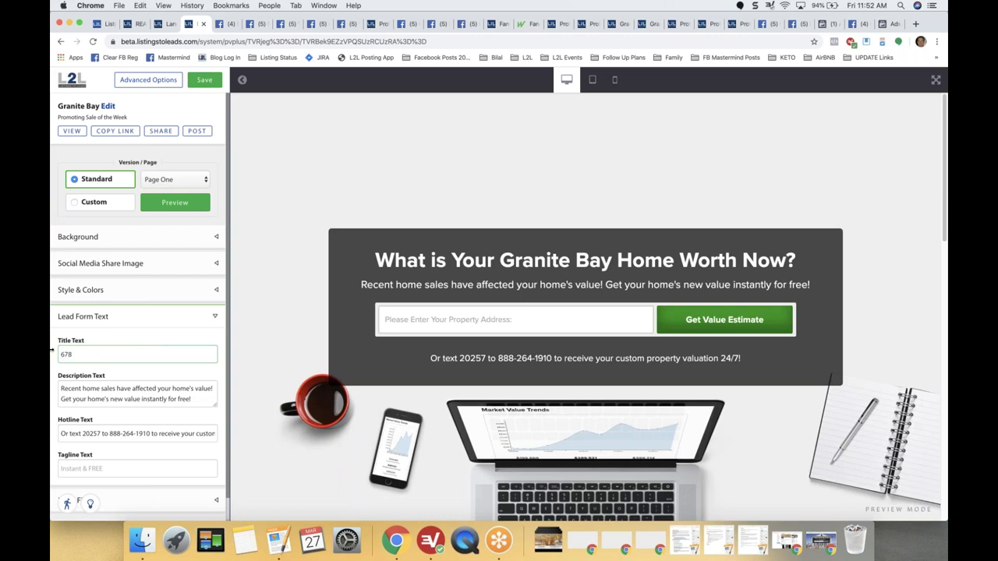
pyautogui.click(204, 80)
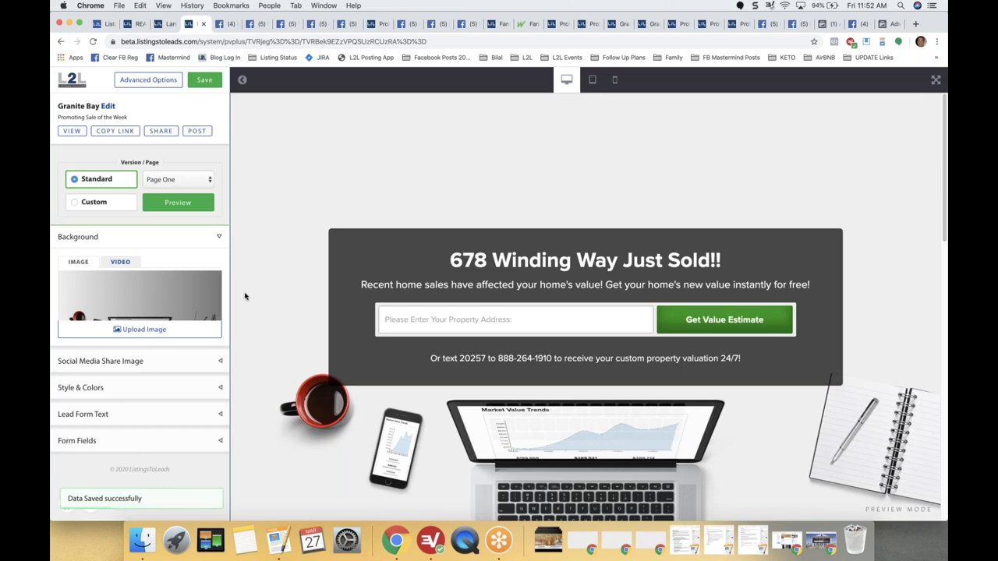
# Collapse the Background settings, save the page again and start a social media post for it.
pyautogui.click(216, 239)
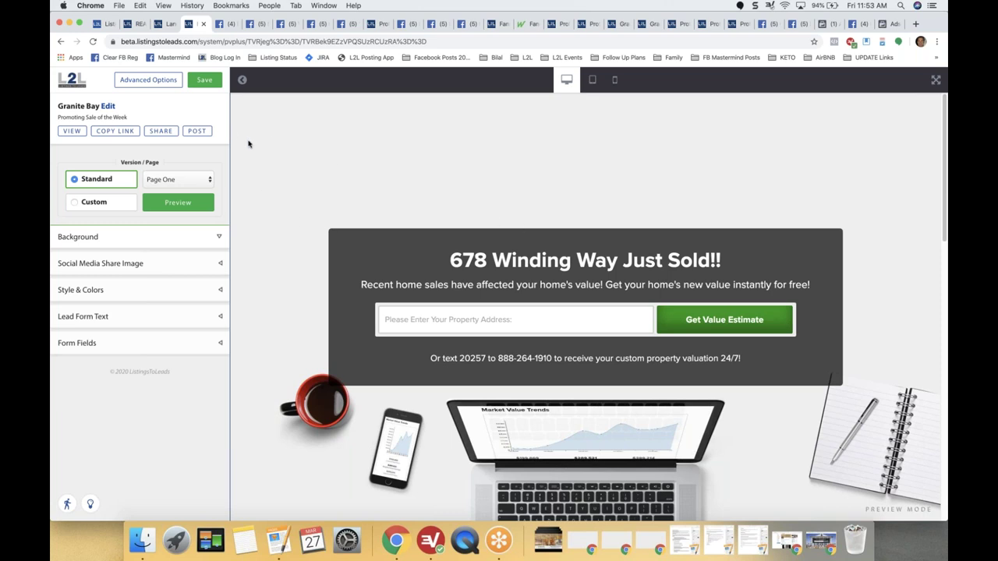
pyautogui.click(204, 80)
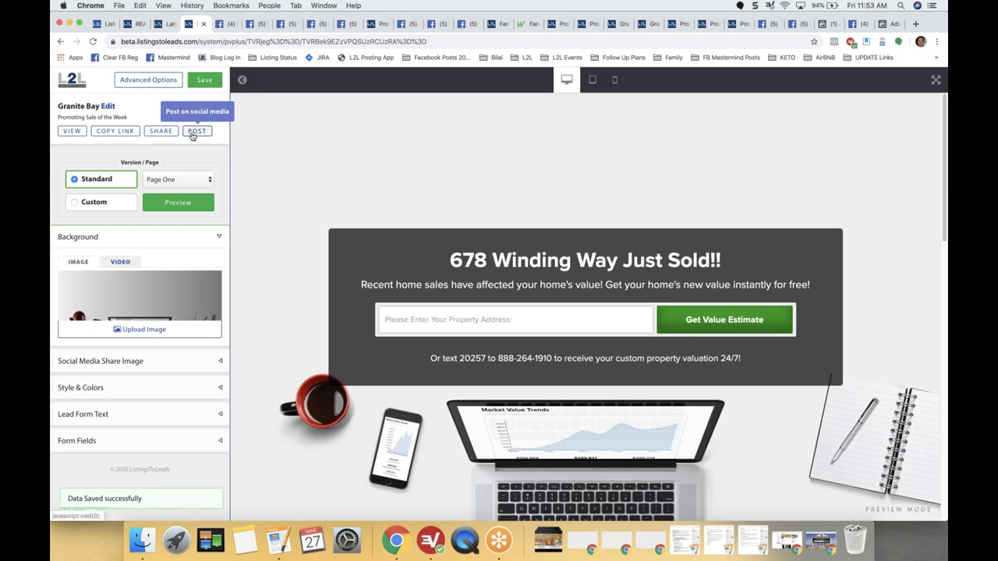
pyautogui.click(193, 133)
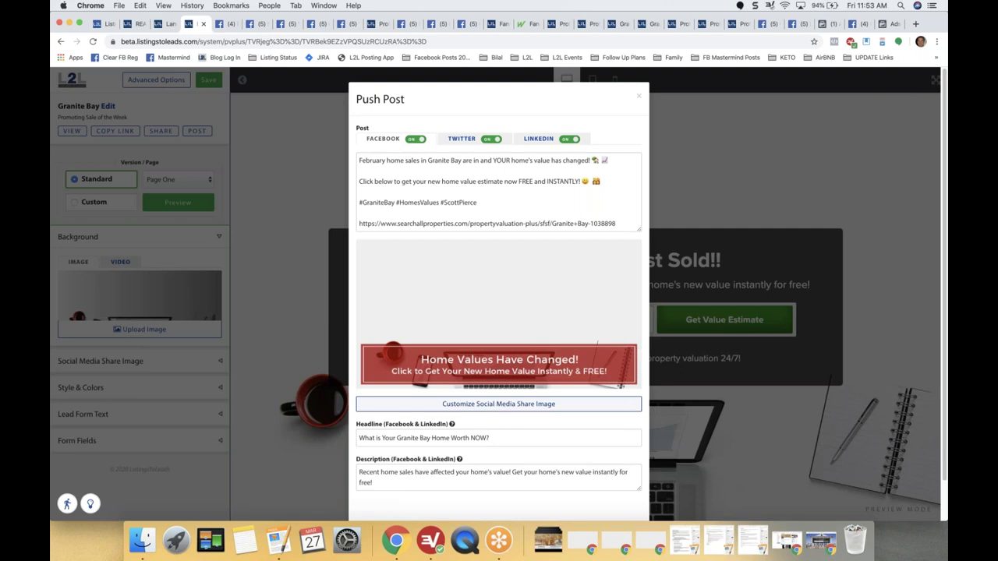
# Use 1HomeExterior as the share image photo and make its banner a deeper, more opaque blue.
pyautogui.click(498, 404)
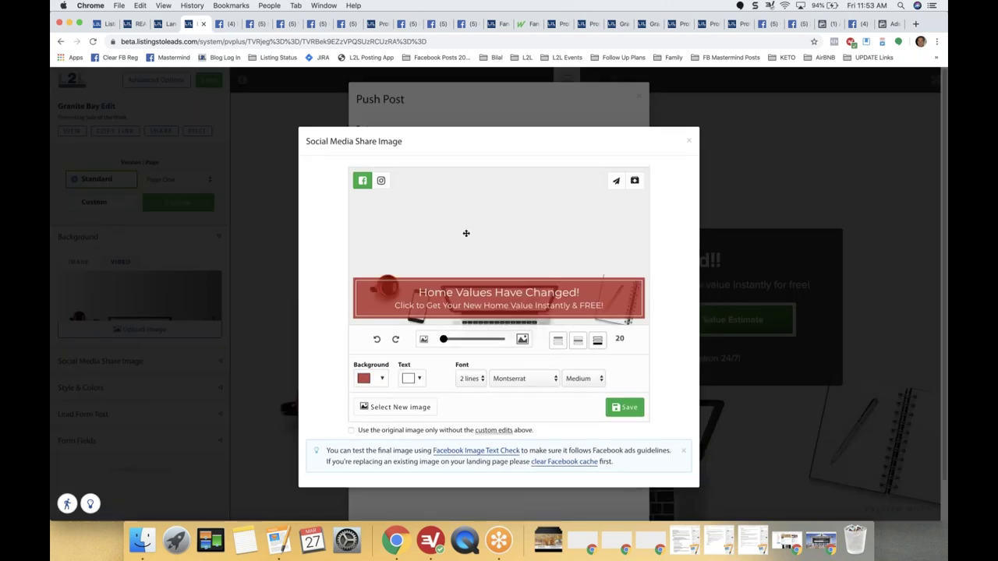
pyautogui.click(396, 407)
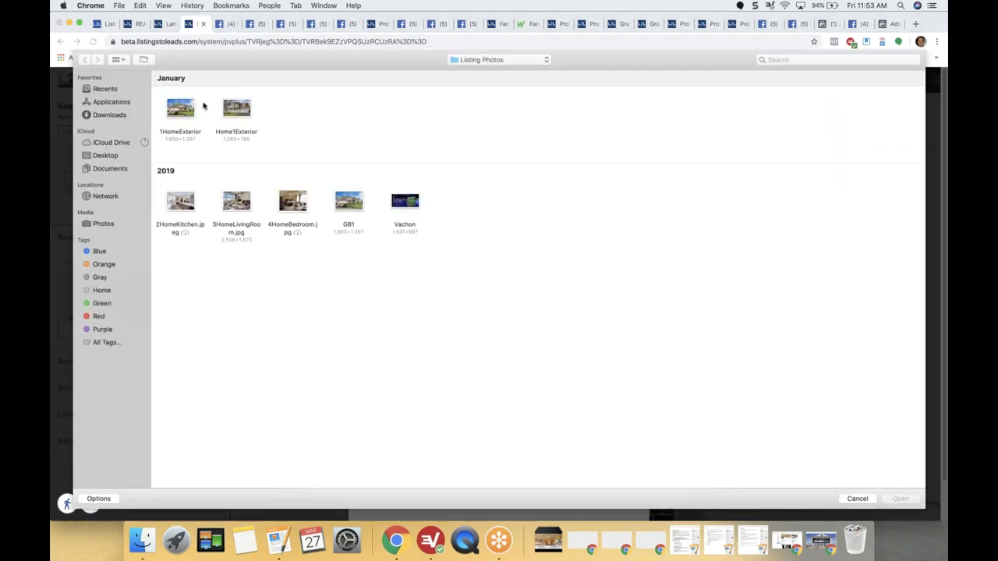
pyautogui.click(186, 109)
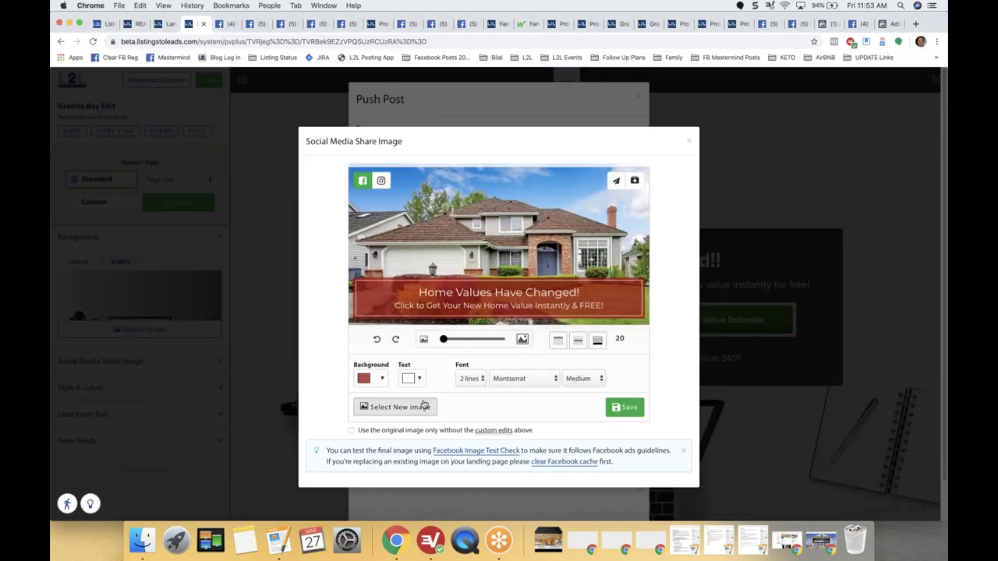
pyautogui.click(371, 378)
pyautogui.click(438, 429)
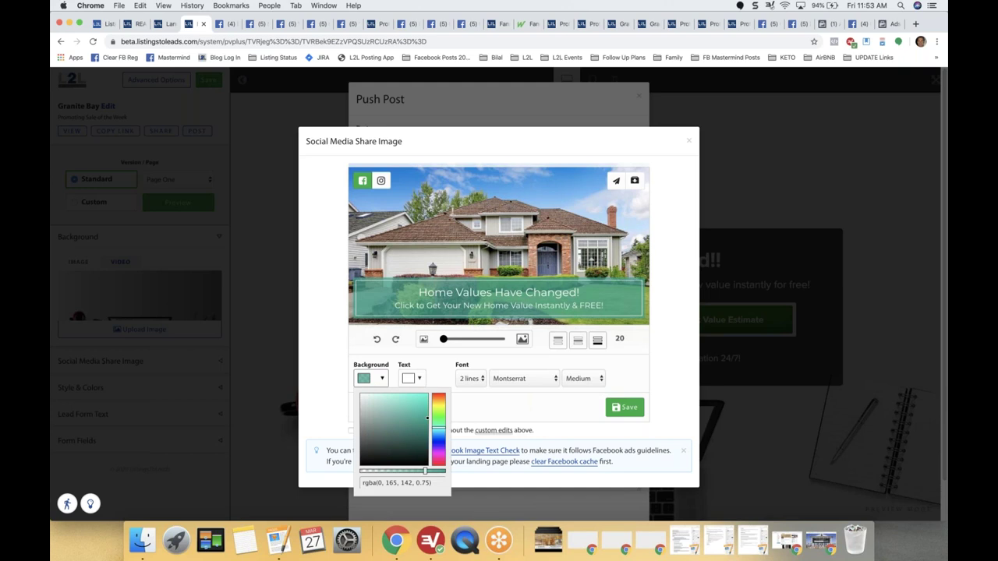
pyautogui.click(439, 435)
pyautogui.moveTo(441, 437); pyautogui.dragTo(441, 438)
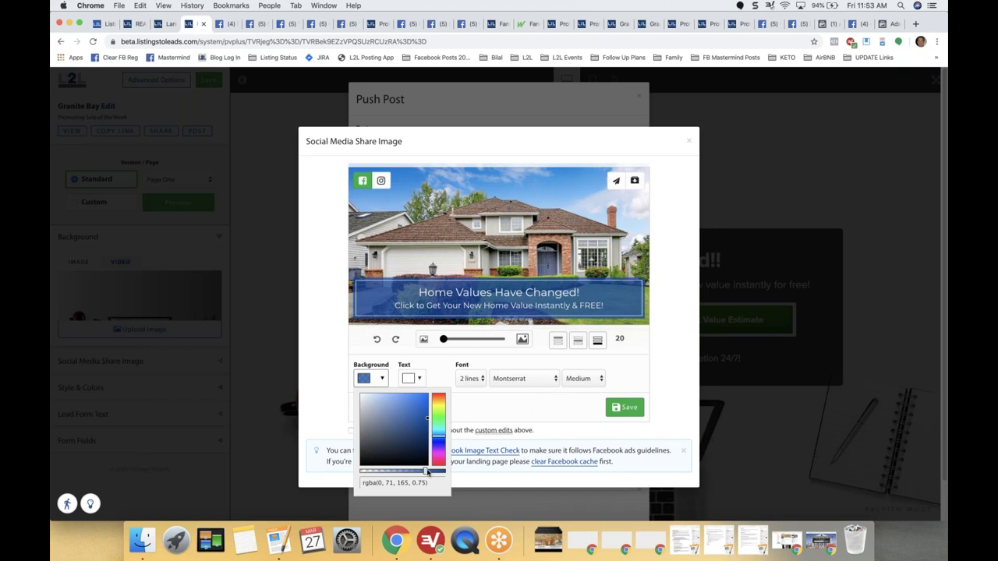
pyautogui.click(436, 472)
pyautogui.click(496, 292)
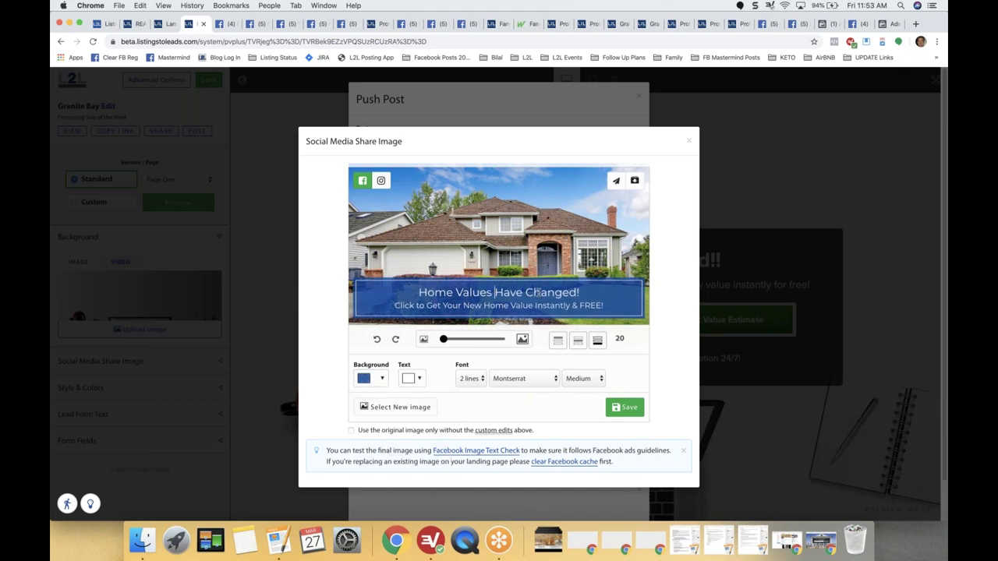
pyautogui.tripleClick(538, 292)
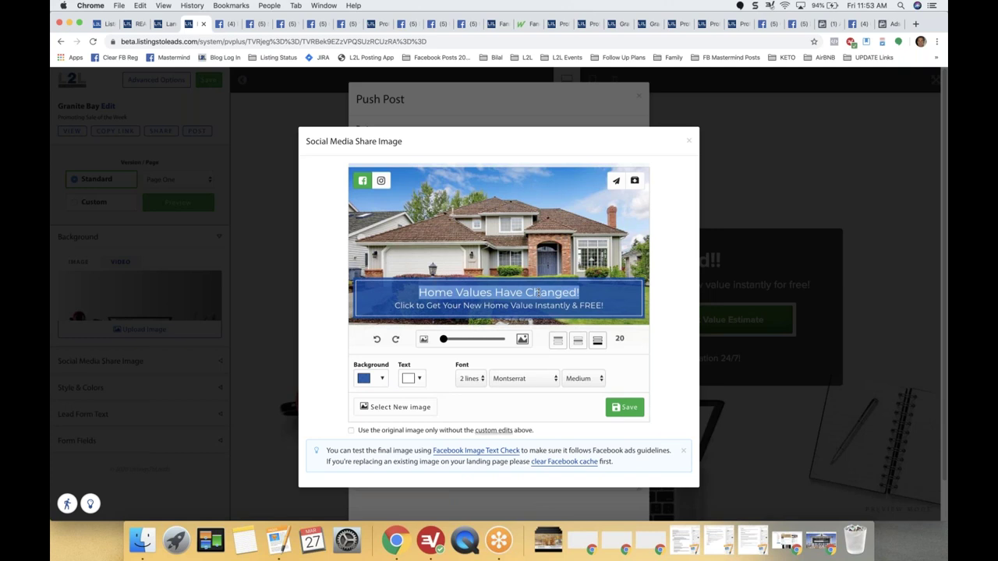
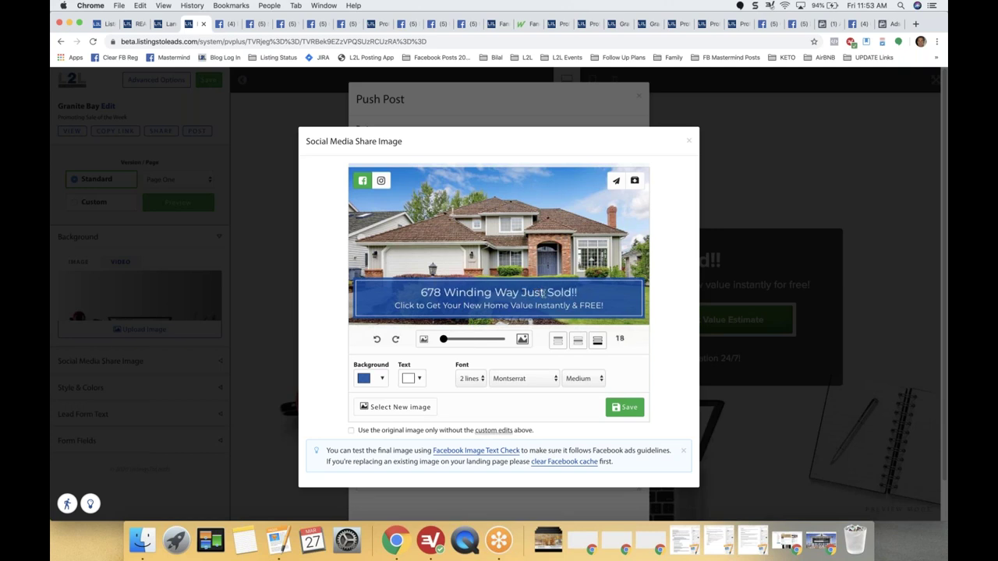
pyautogui.click(624, 408)
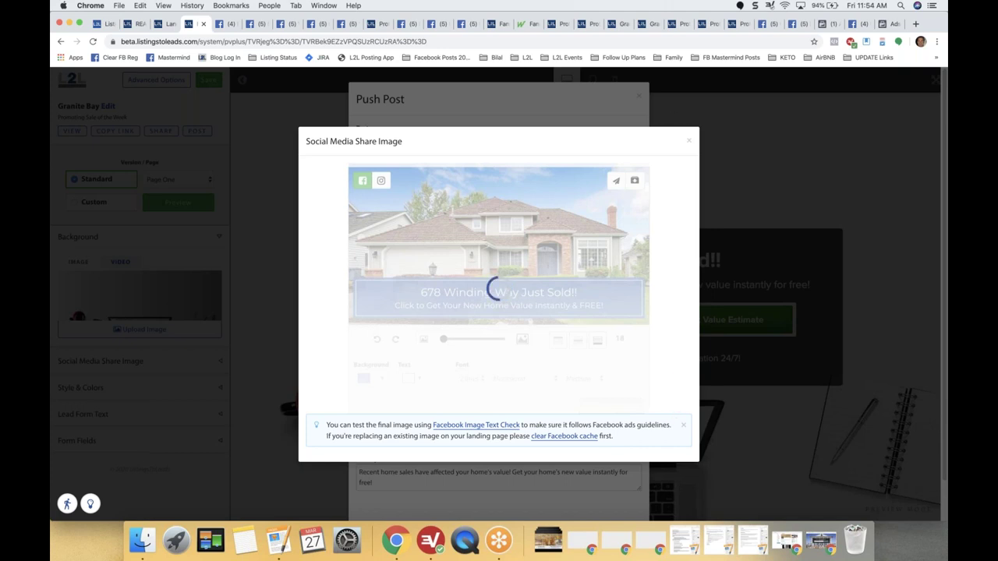
pyautogui.click(689, 140)
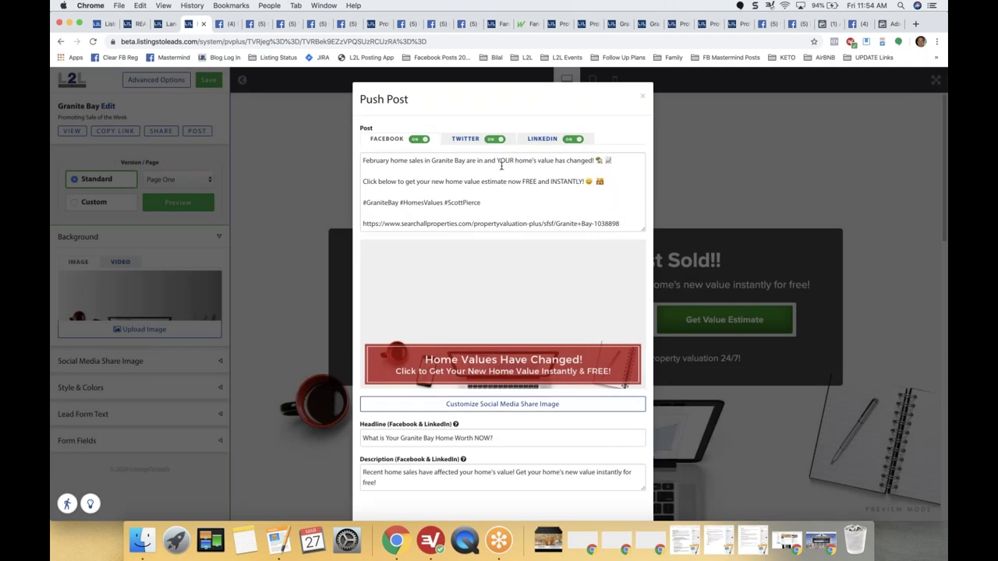
pyautogui.moveTo(620, 183); pyautogui.dragTo(364, 160)
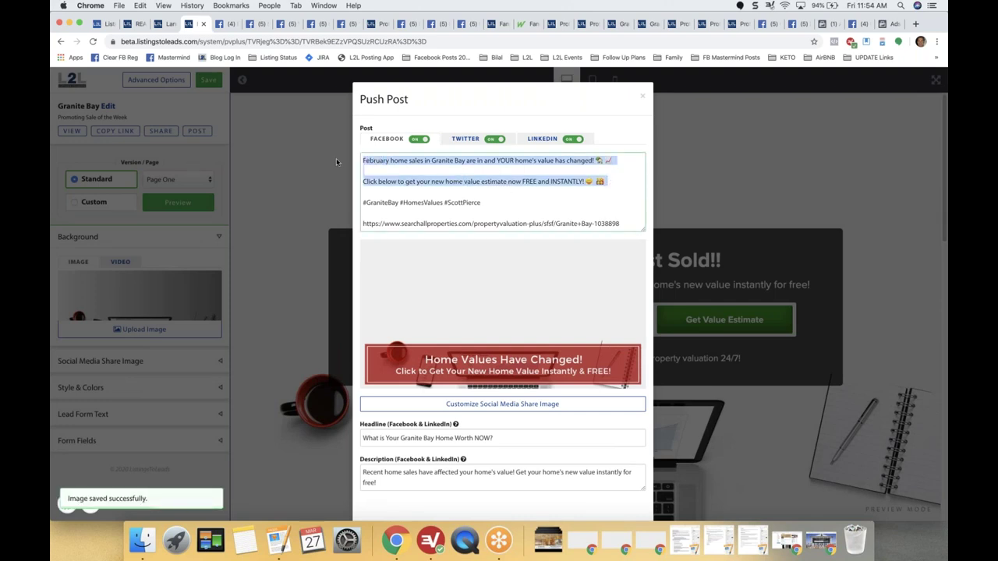
pyautogui.press('BackSpace')
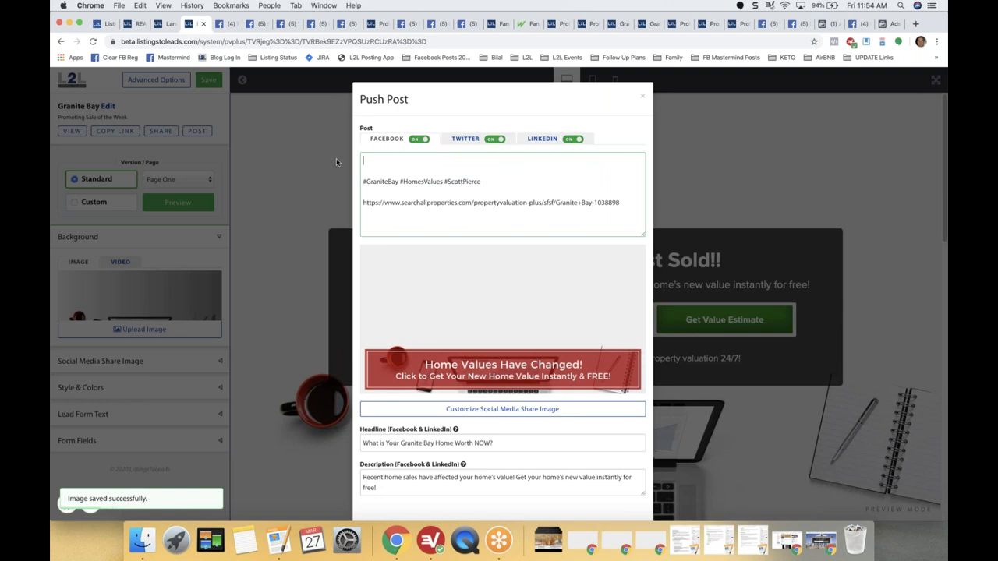
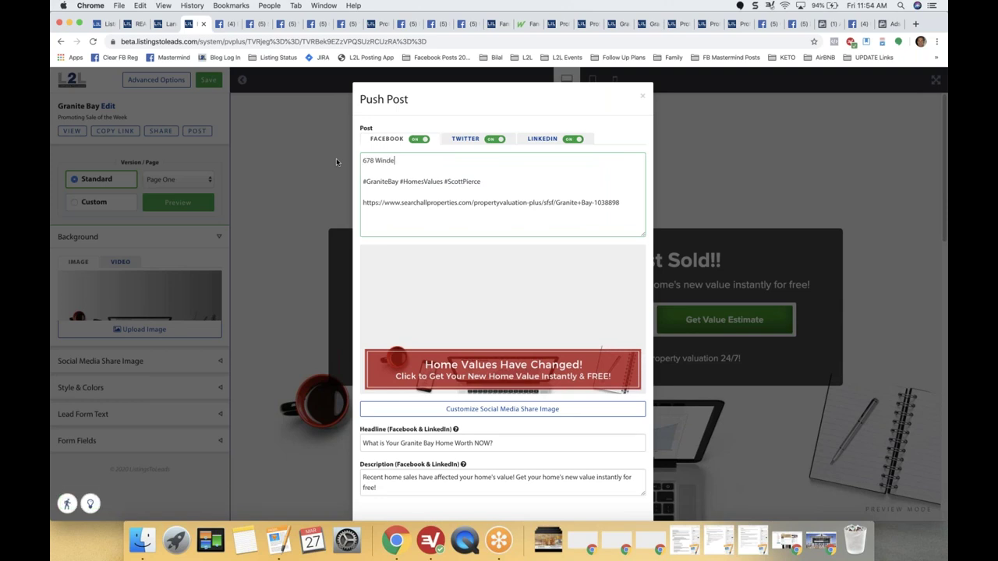
pyautogui.press('Return')
pyautogui.press('Return')
pyautogui.write('Did you k')
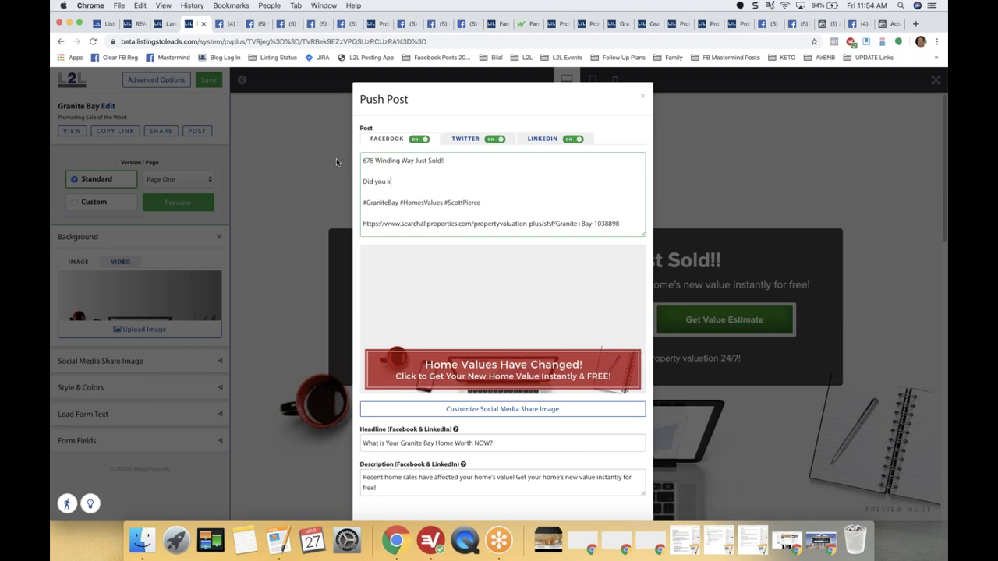
pyautogui.write('now that home sales near you af')
pyautogui.press('XF86AudioMute')
pyautogui.press('BackSpace')
pyautogui.press('BackSpace')
pyautogui.write('effect your home value')
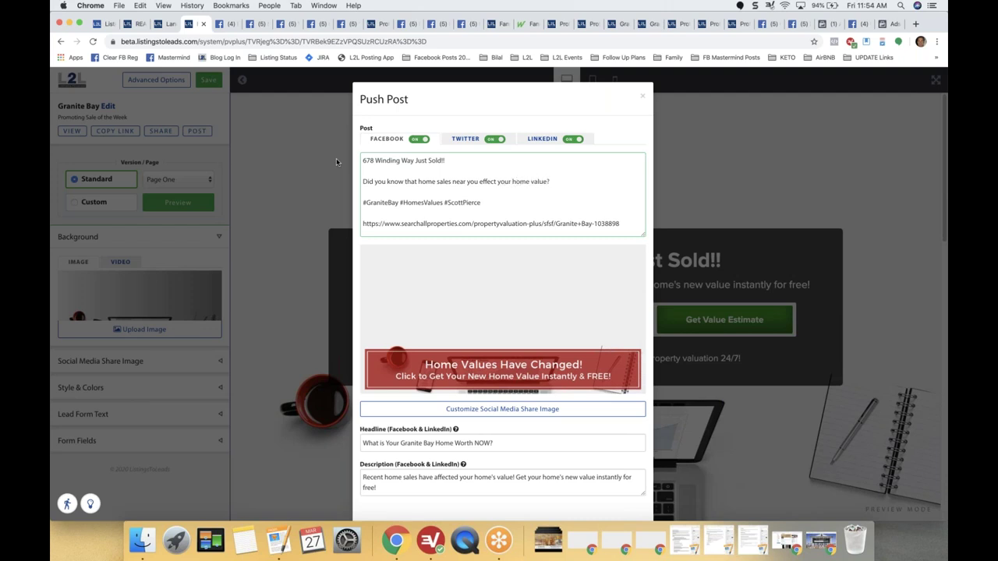
pyautogui.write('?')
pyautogui.press('Return')
pyautogui.press('Return')
pyautogui.write('Click ')
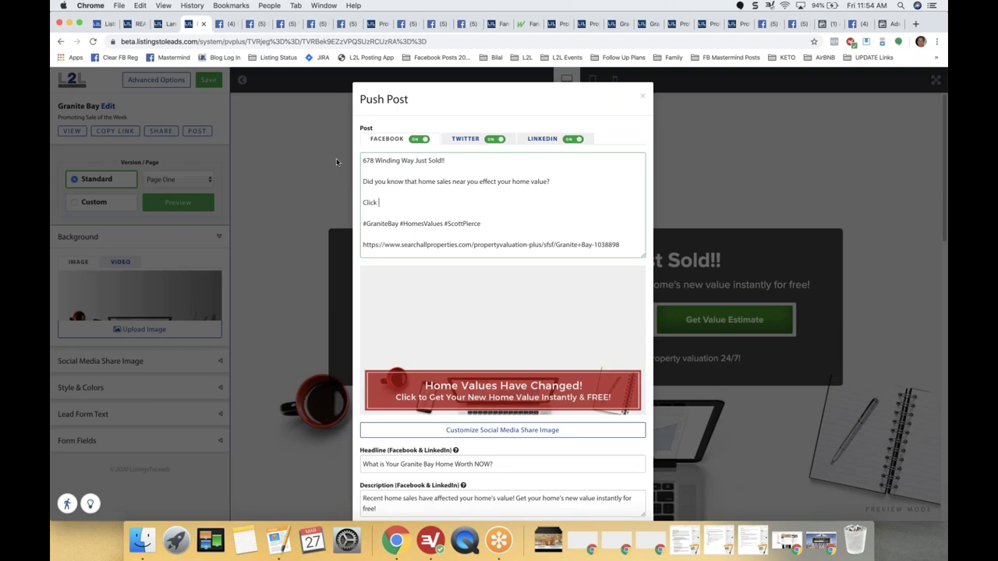
pyautogui.write('below and find out if your home is worth ')
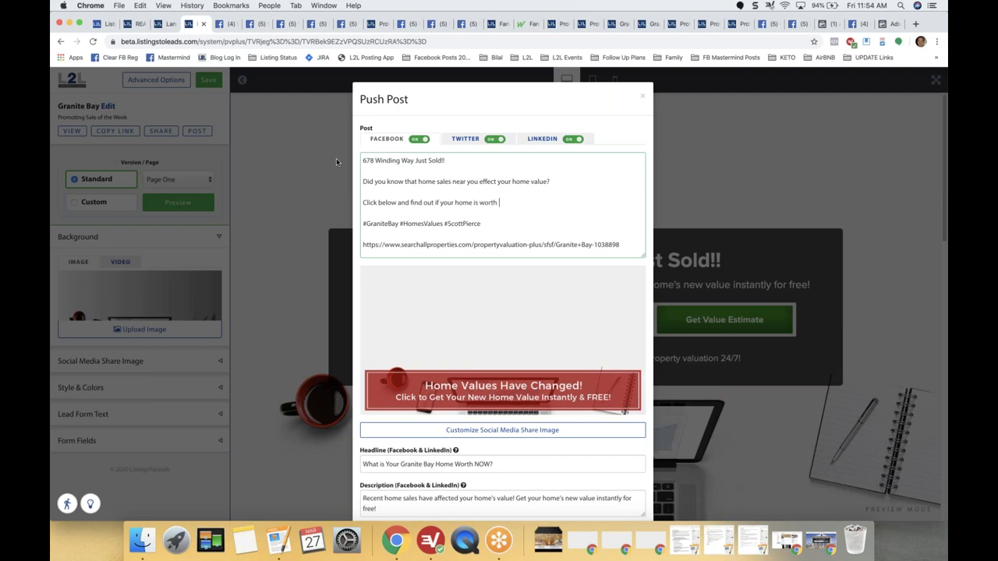
pyautogui.write('more than this one!')
# Add a red heart, a house and a smiley emoji to the post text via Emoji & Symbols.
pyautogui.click(165, 7)
pyautogui.moveTo(140, 7)
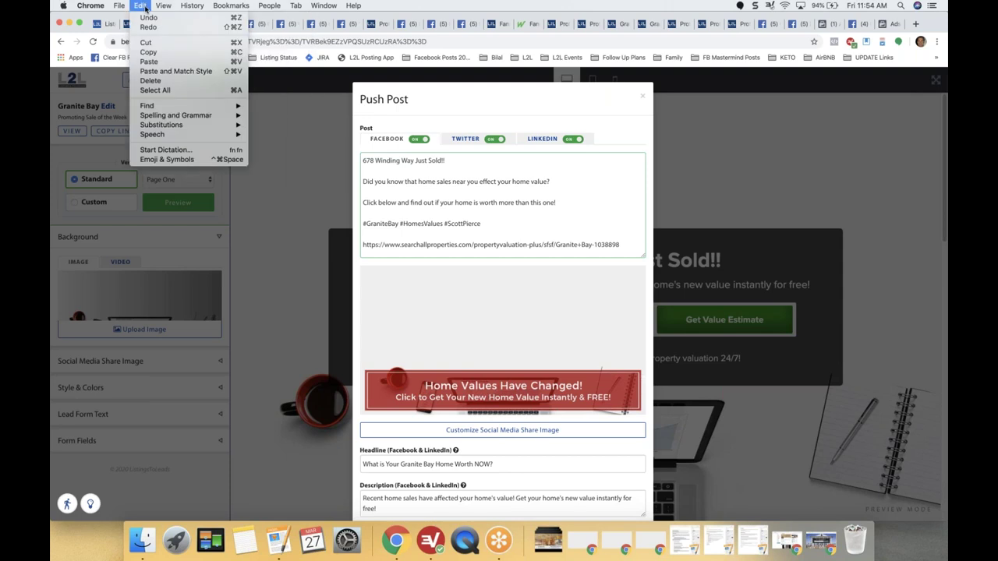
pyautogui.click(166, 159)
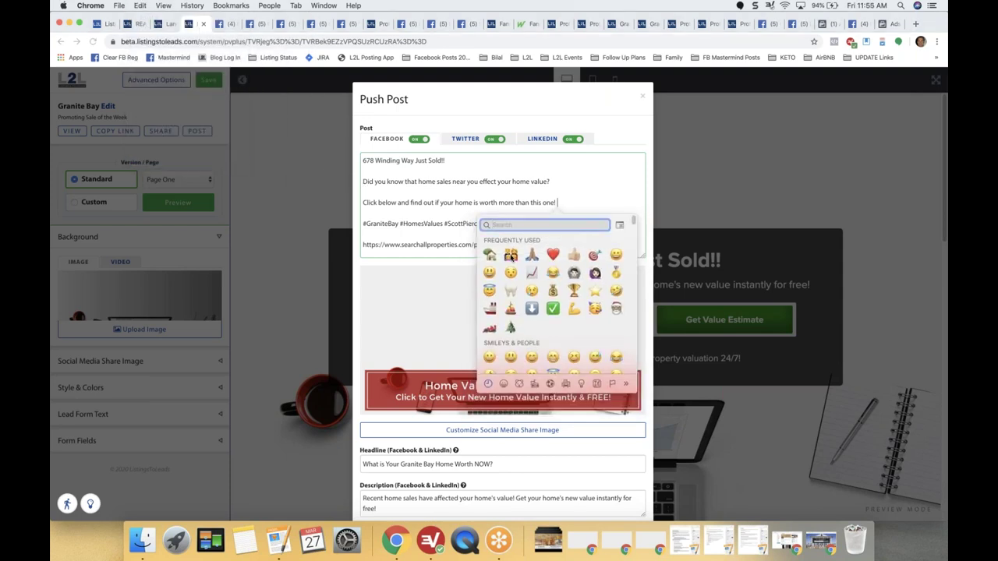
pyautogui.click(553, 254)
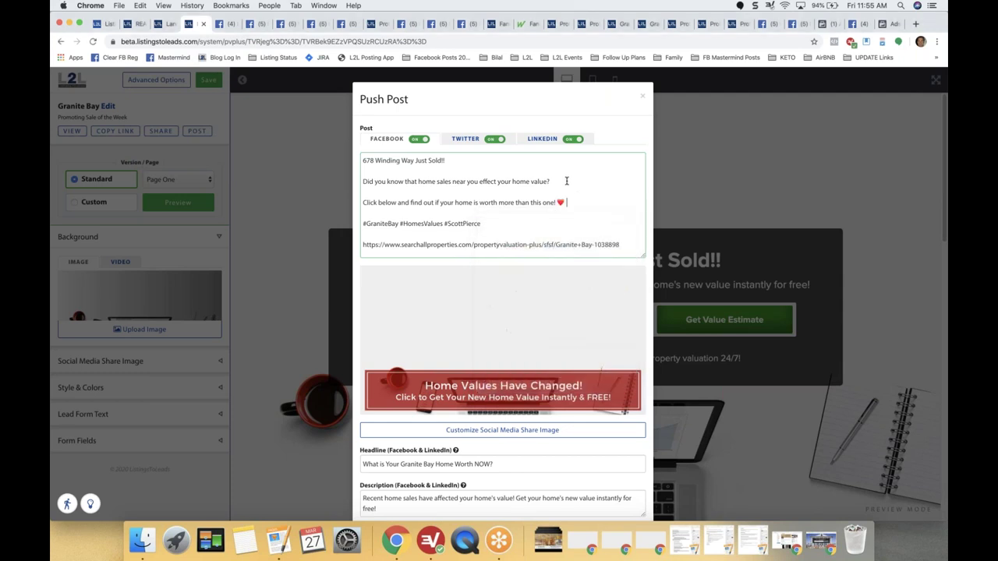
pyautogui.click(140, 6)
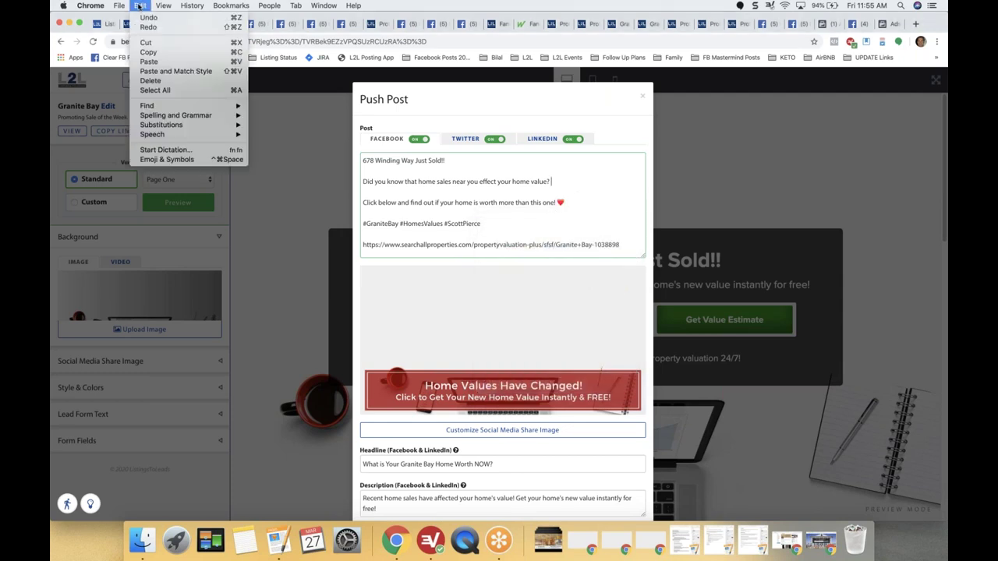
pyautogui.click(167, 159)
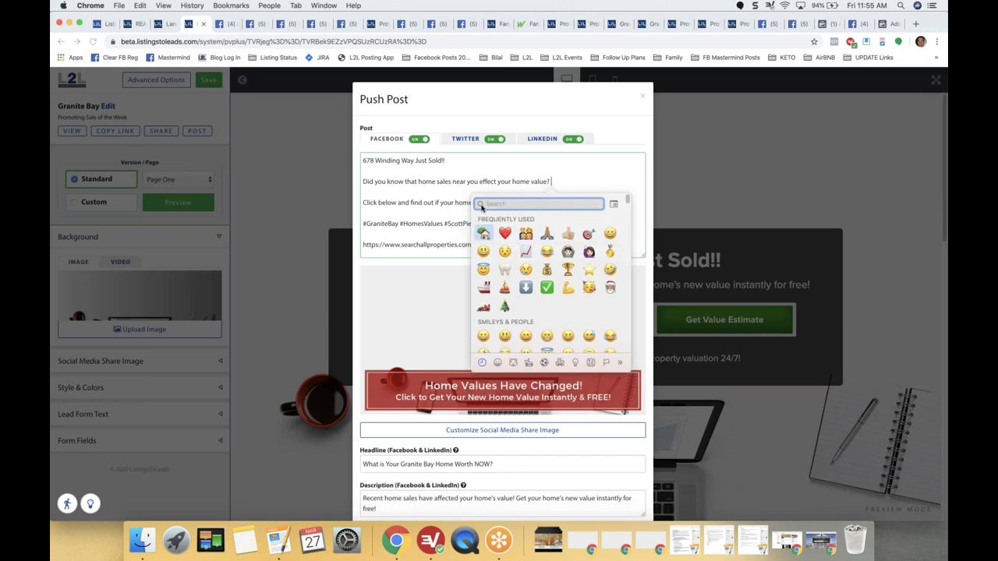
pyautogui.click(484, 234)
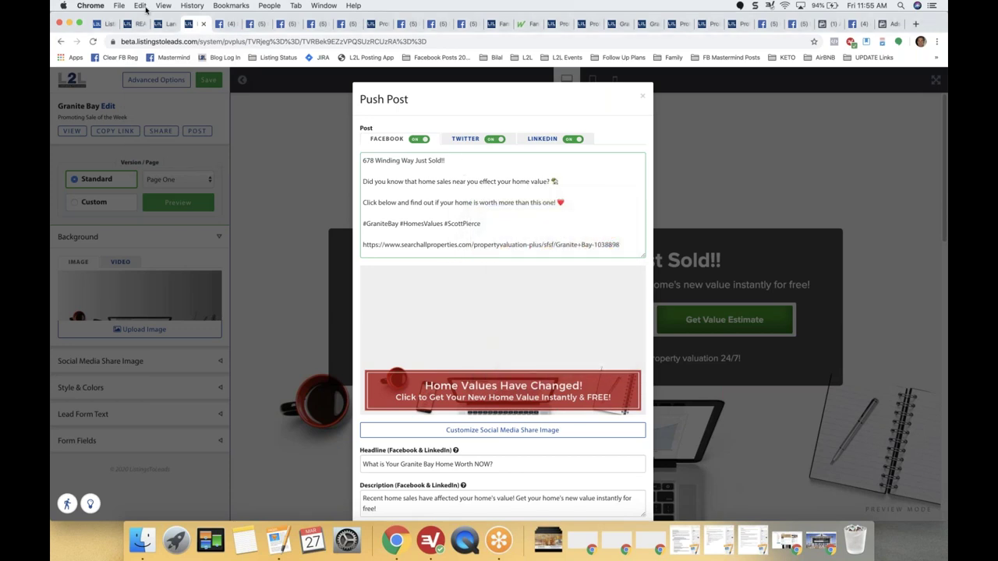
pyautogui.click(144, 9)
pyautogui.click(188, 159)
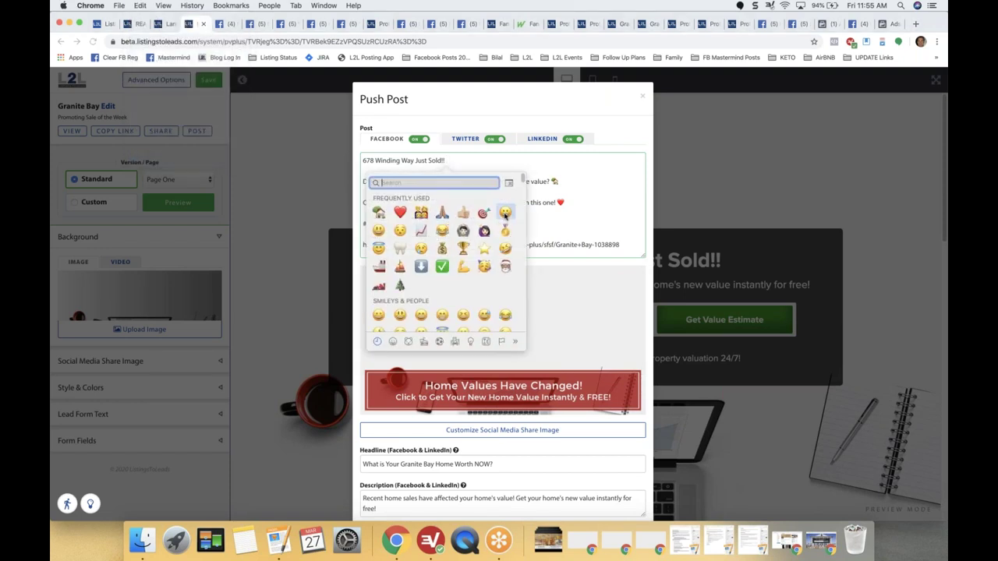
pyautogui.click(506, 213)
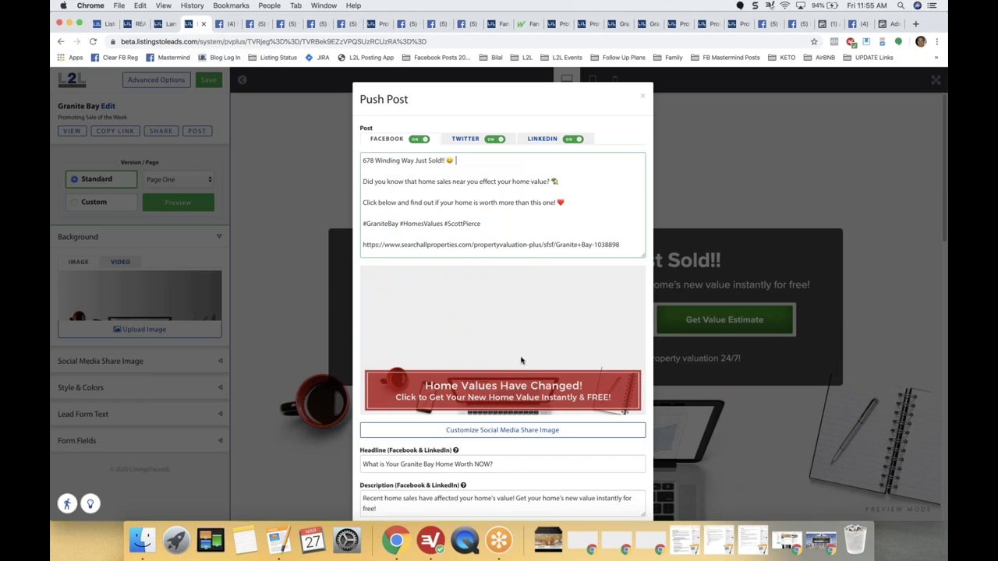
pyautogui.click(653, 382)
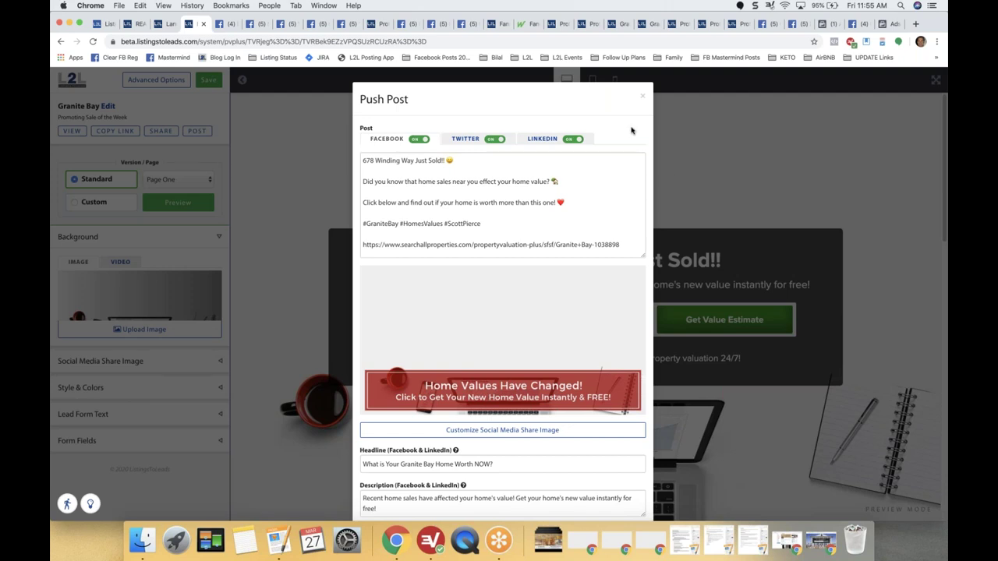
# Close the post dialog, expand the share image settings and publish the post with Post Now!
pyautogui.click(914, 155)
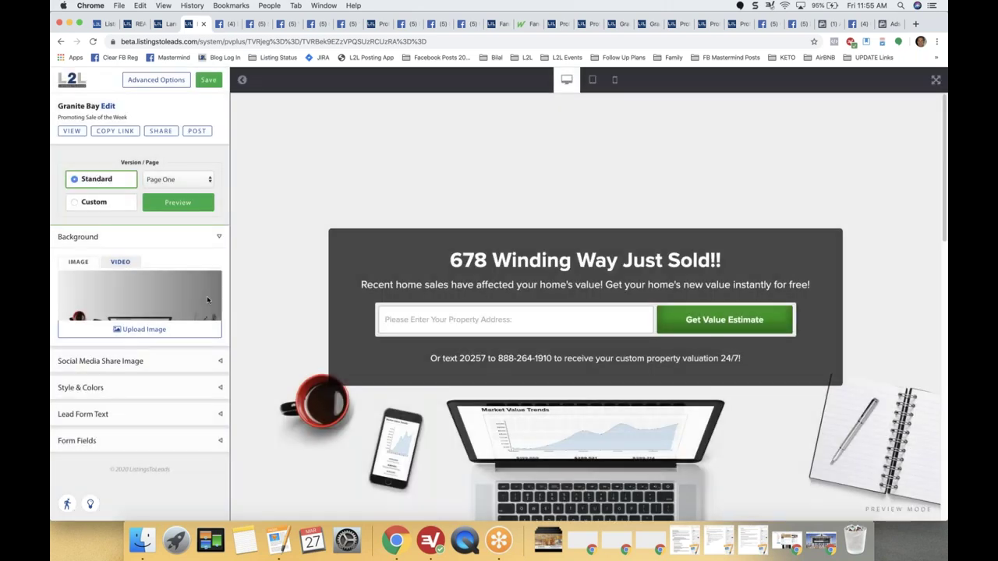
pyautogui.click(130, 365)
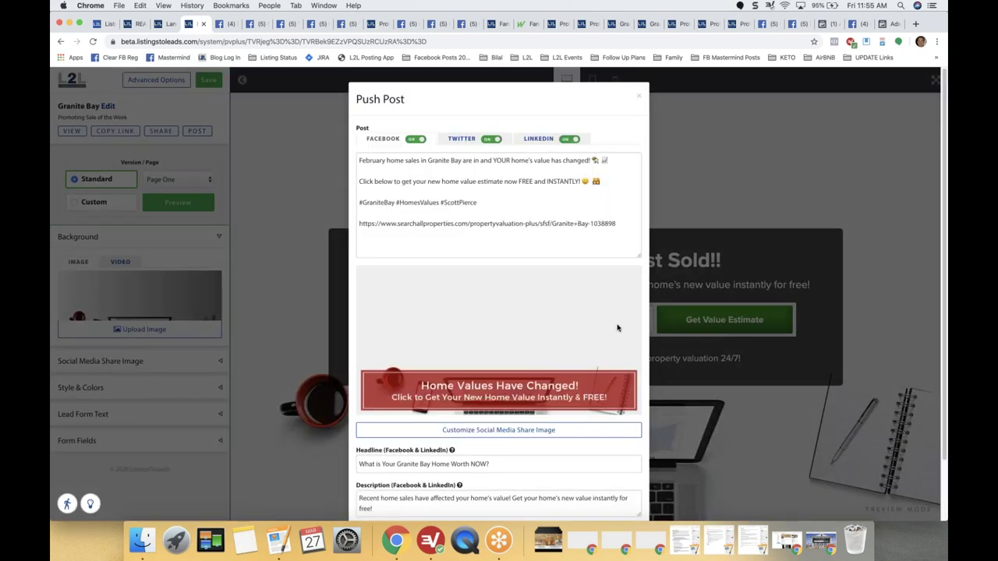
pyautogui.scroll(-3, 640, 335)
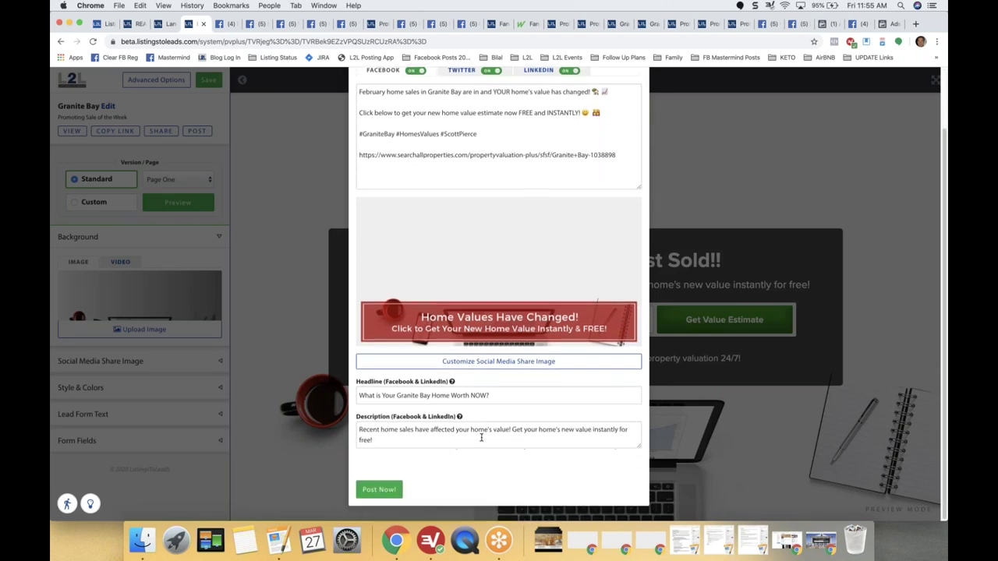
pyautogui.click(379, 489)
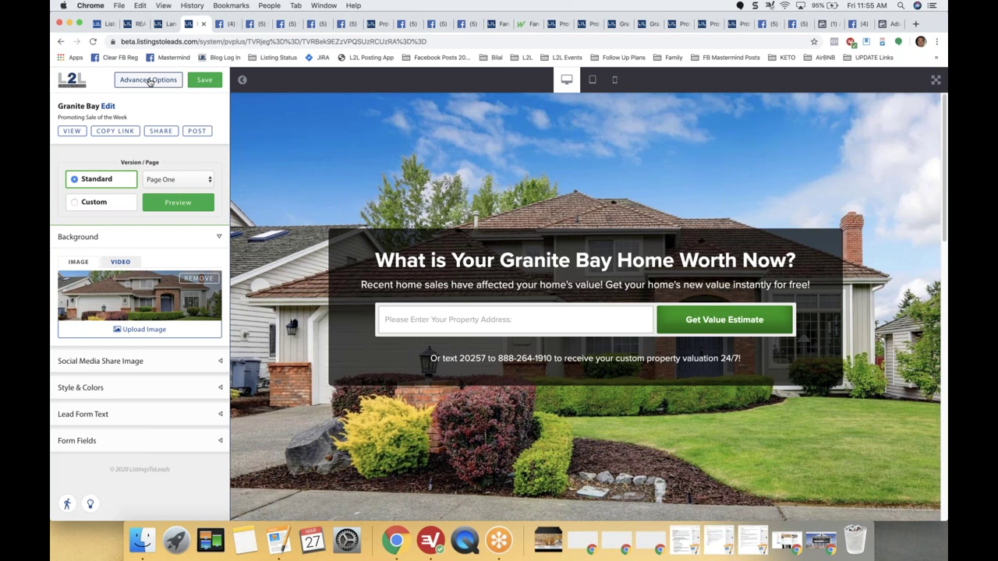
# Check the page's collected leads and auto posting settings in Advanced Options, then close it.
pyautogui.click(149, 81)
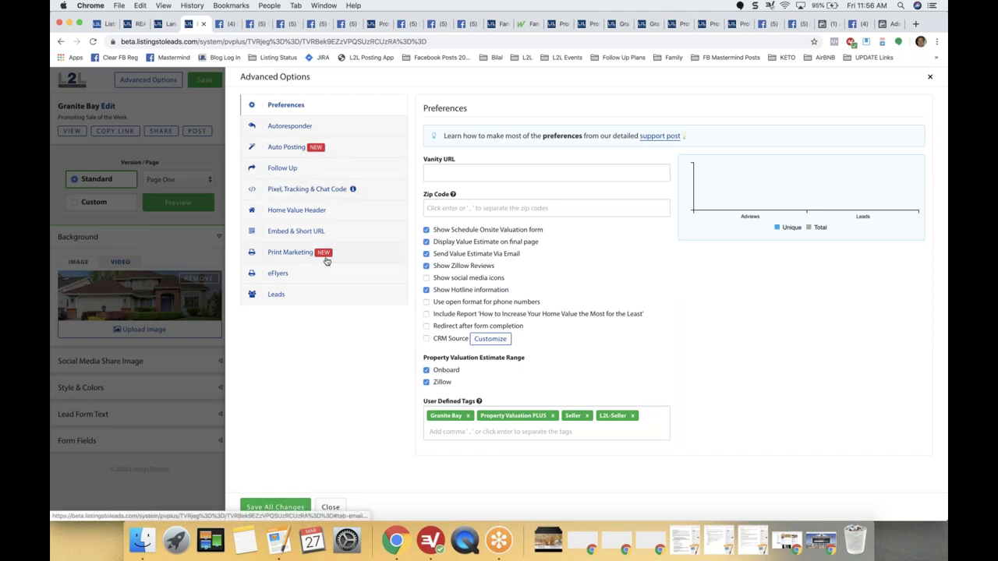
pyautogui.click(275, 296)
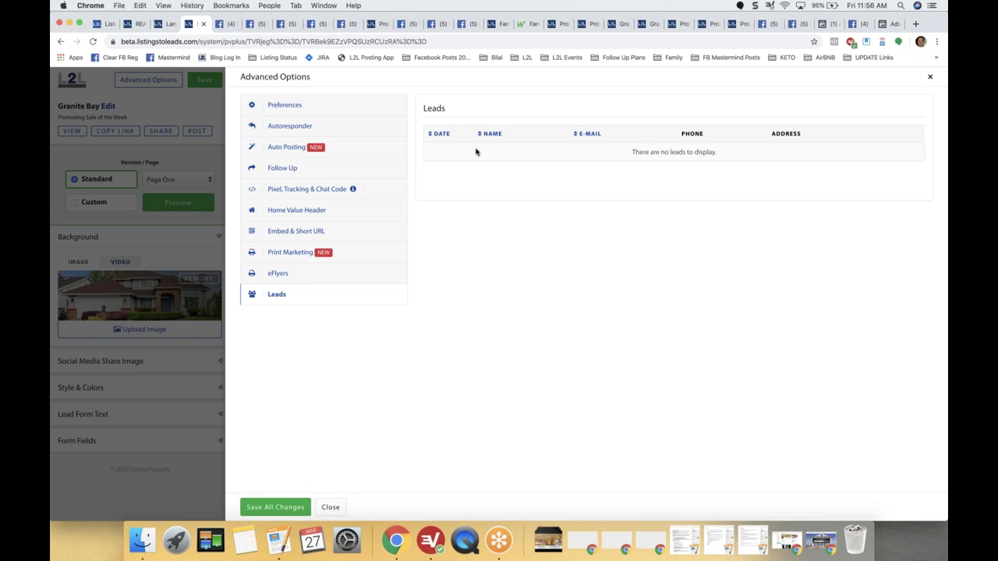
pyautogui.click(285, 153)
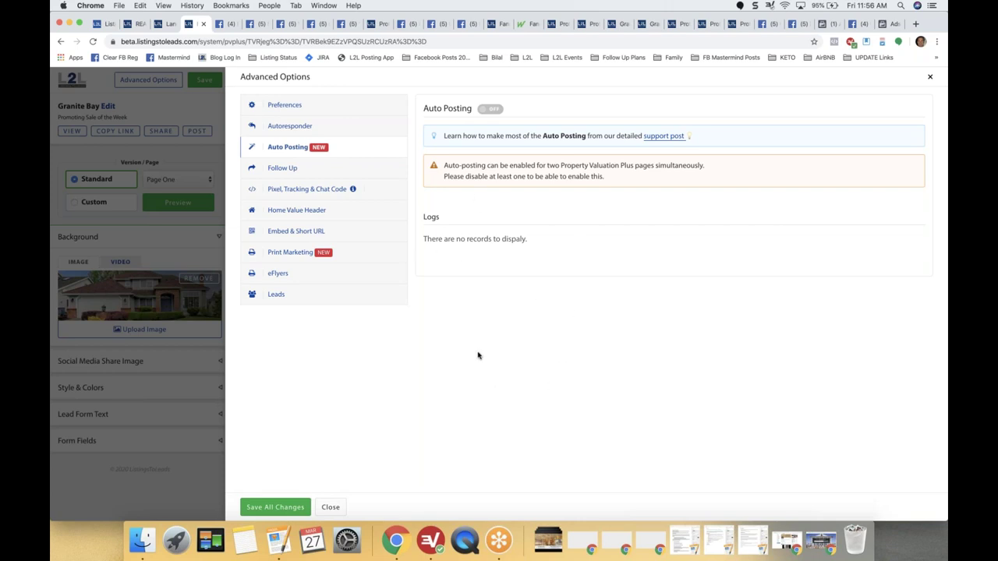
pyautogui.click(930, 77)
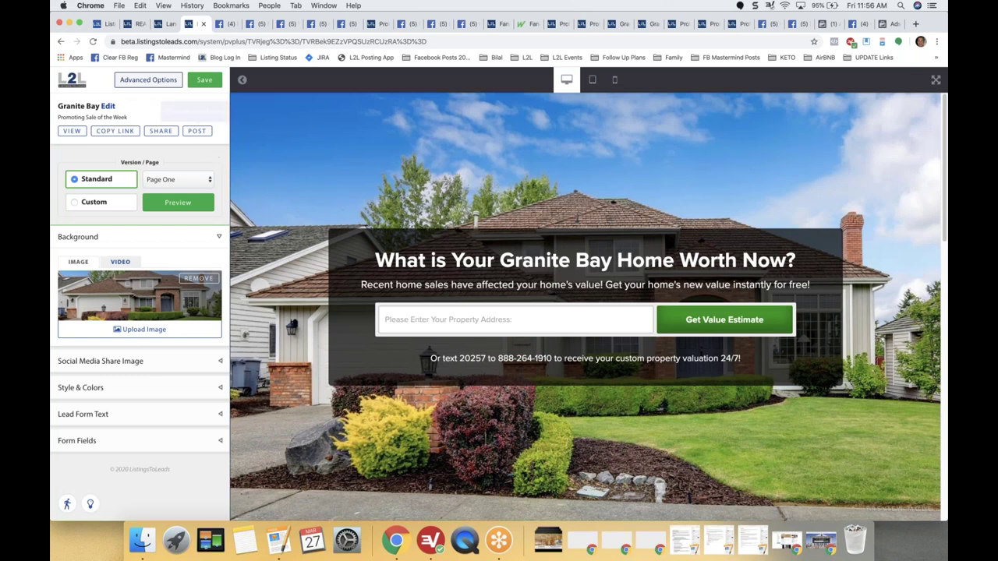
pyautogui.click(148, 82)
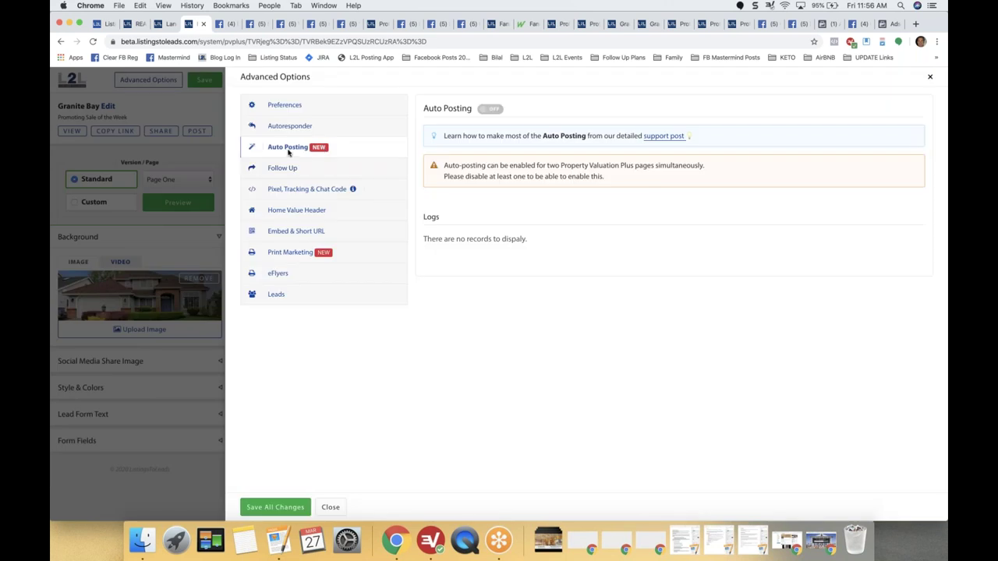
pyautogui.click(930, 76)
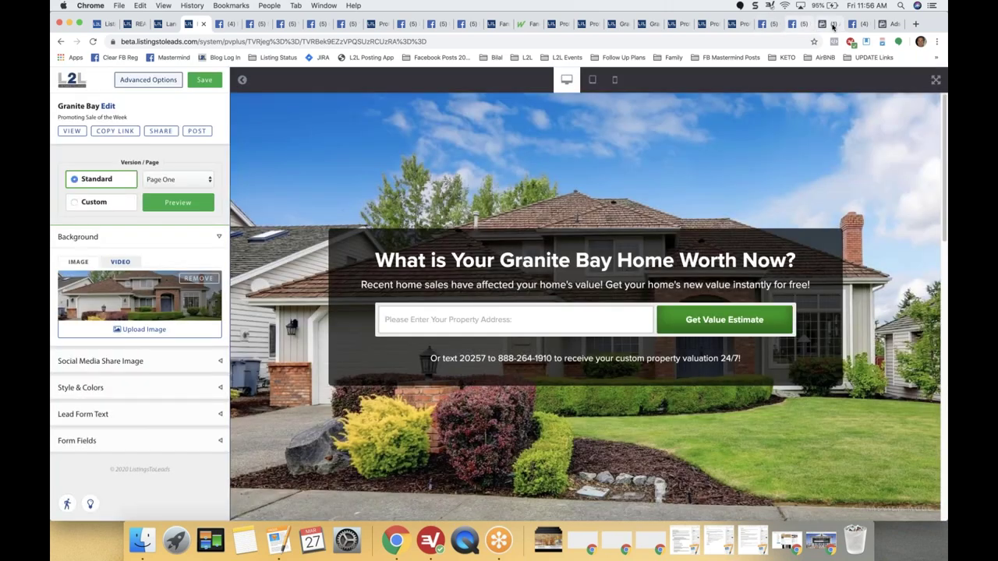
# Reload the Granite Bay Homes Facebook page and scroll its feed looking for the new post.
pyautogui.click(856, 26)
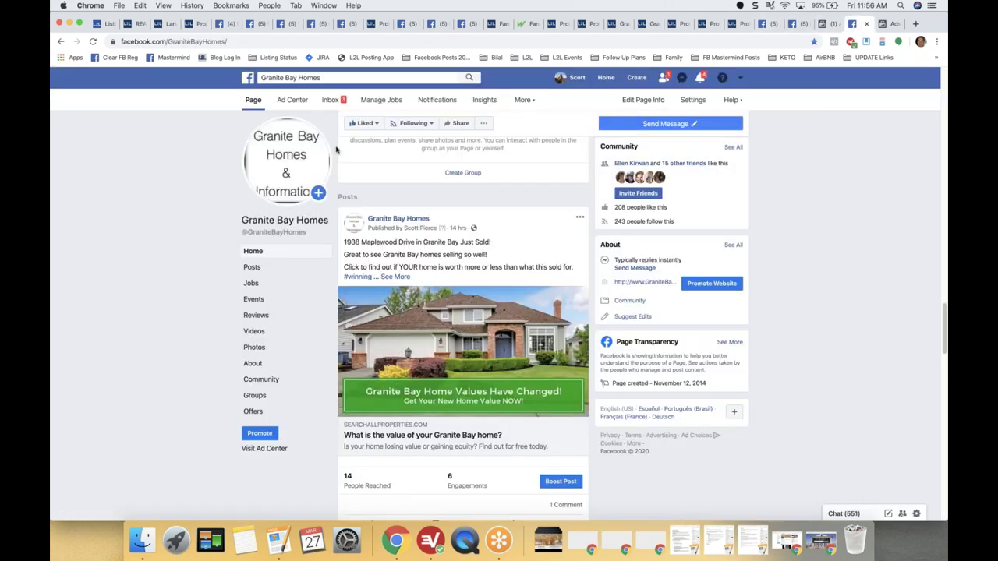
pyautogui.click(94, 42)
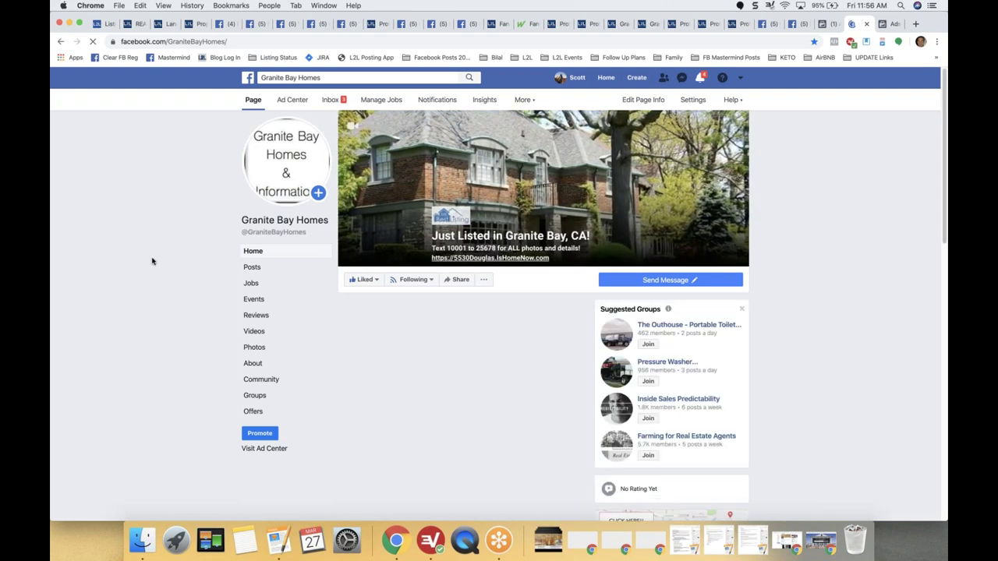
pyautogui.scroll(-4, 152, 262)
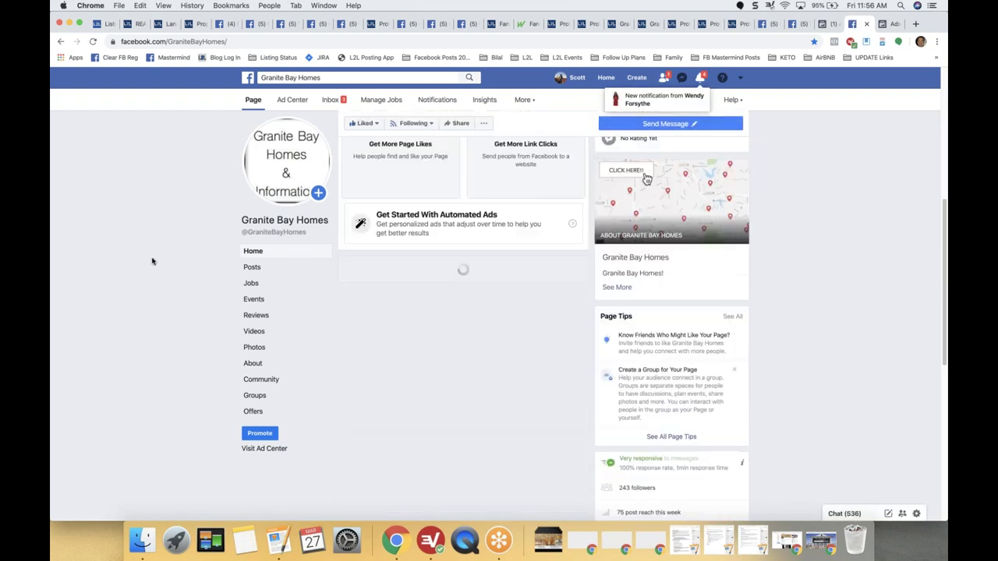
pyautogui.scroll(-1, 152, 261)
pyautogui.scroll(-7, 152, 261)
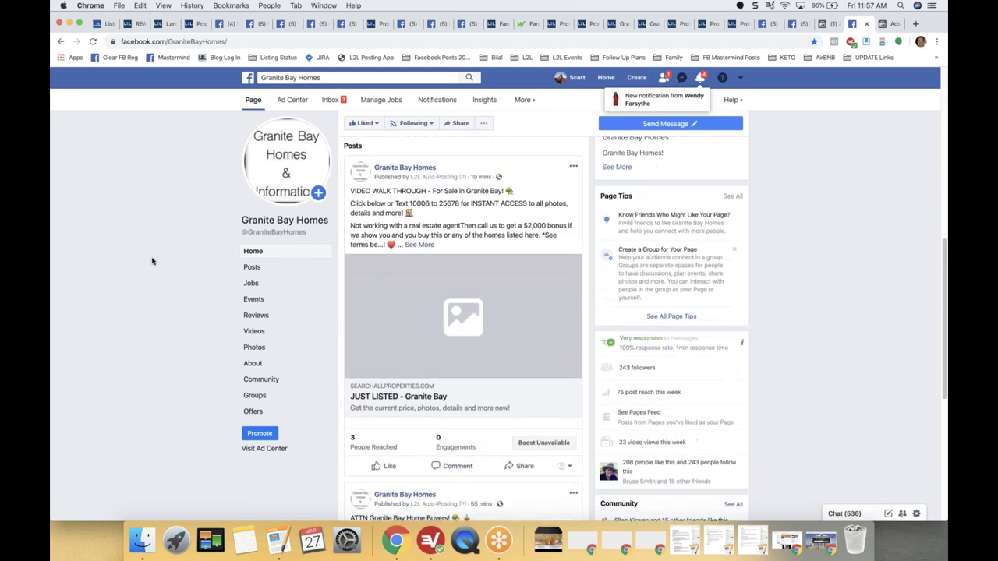
pyautogui.scroll(-3, 152, 262)
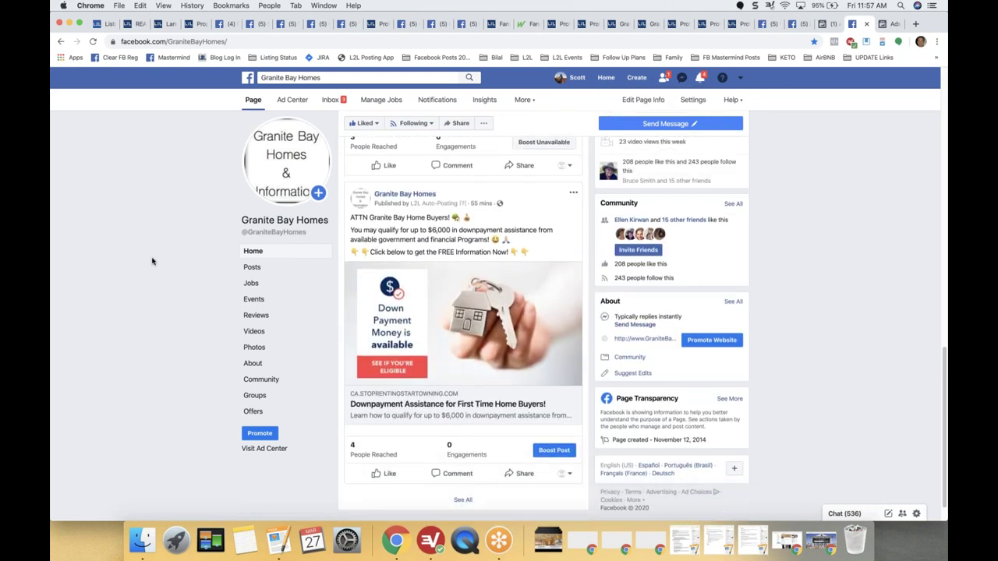
pyautogui.scroll(5, 188, 204)
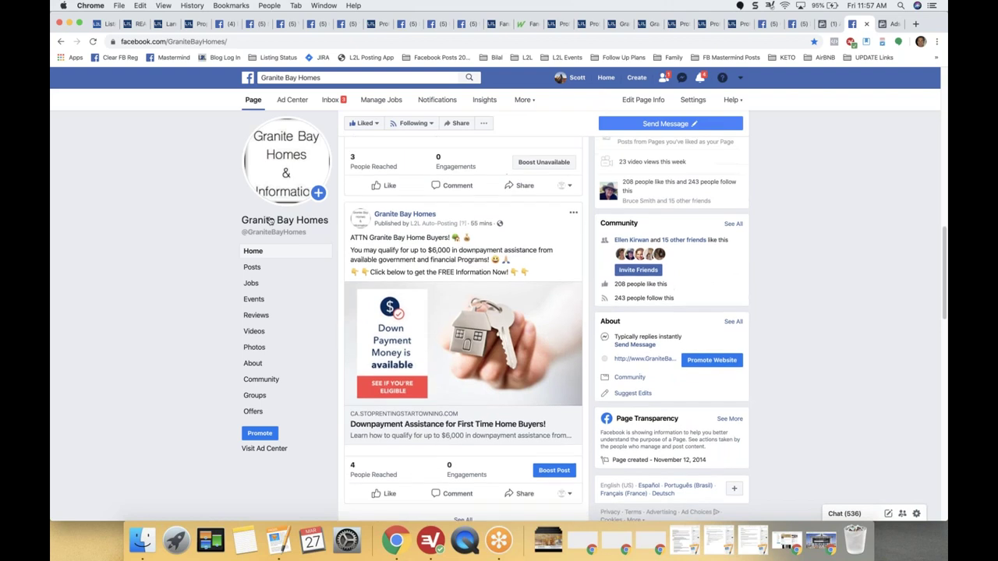
pyautogui.scroll(2, 188, 204)
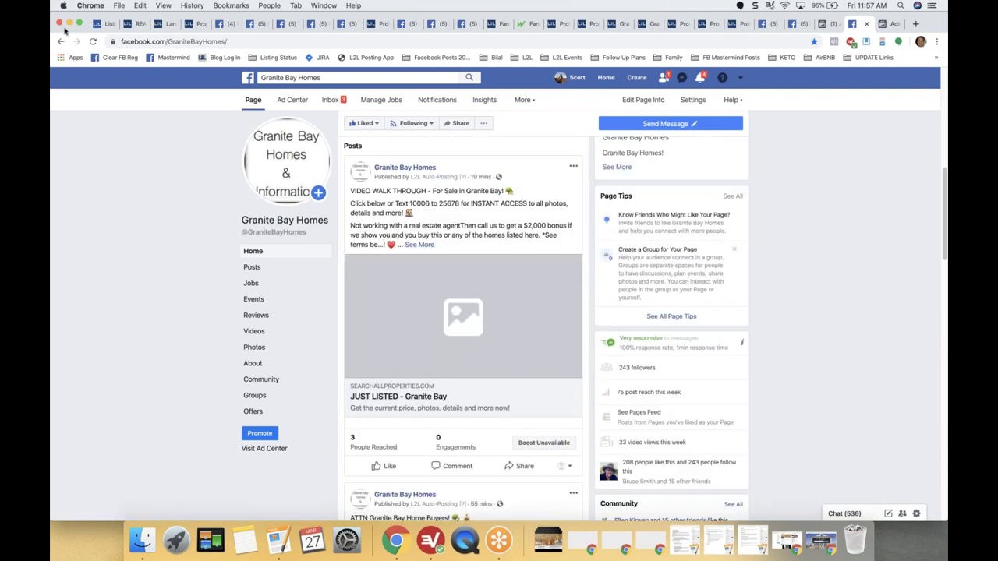
pyautogui.click(93, 41)
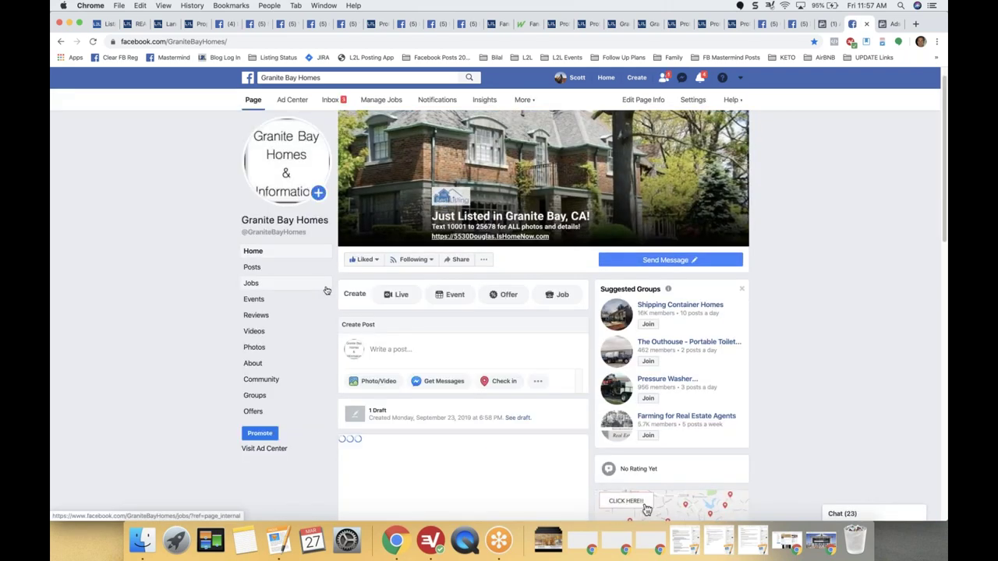
pyautogui.scroll(-5, 327, 291)
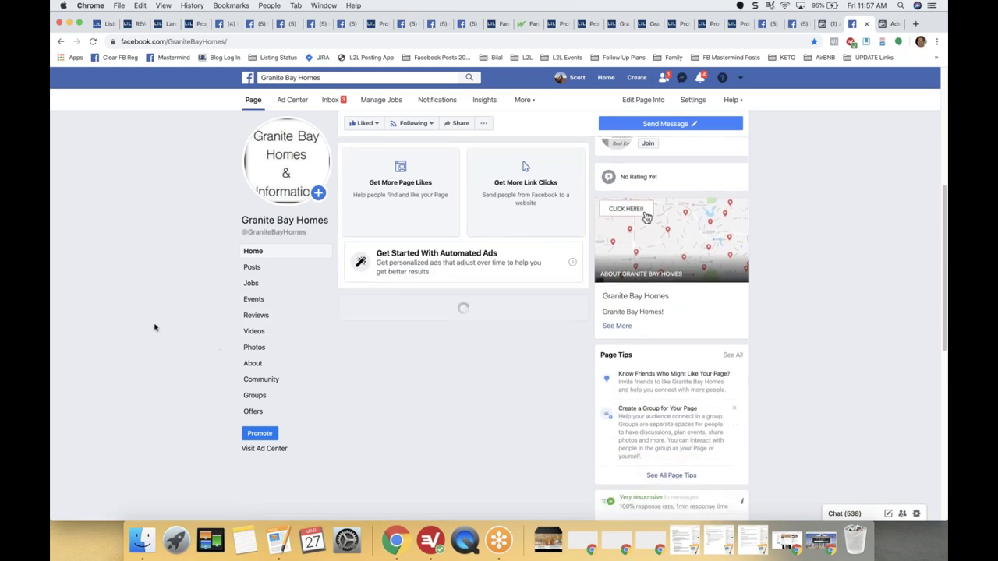
pyautogui.scroll(-2, 154, 328)
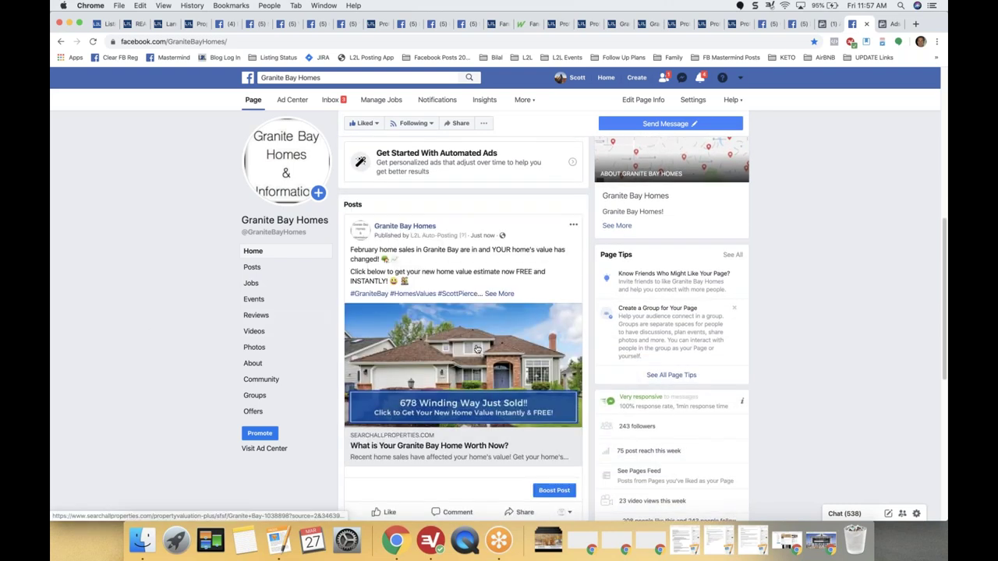
pyautogui.scroll(-1, 410, 350)
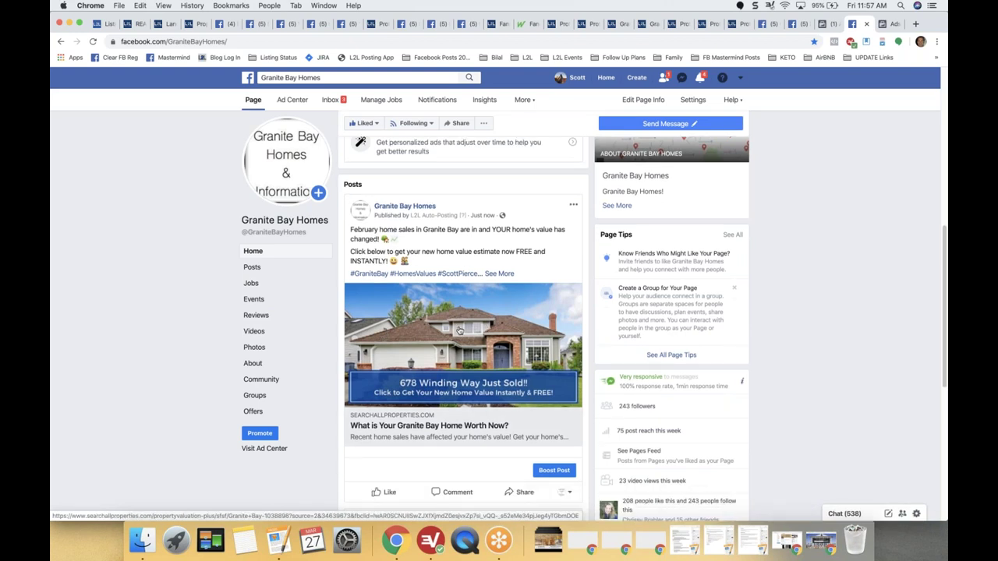
pyautogui.click(459, 331)
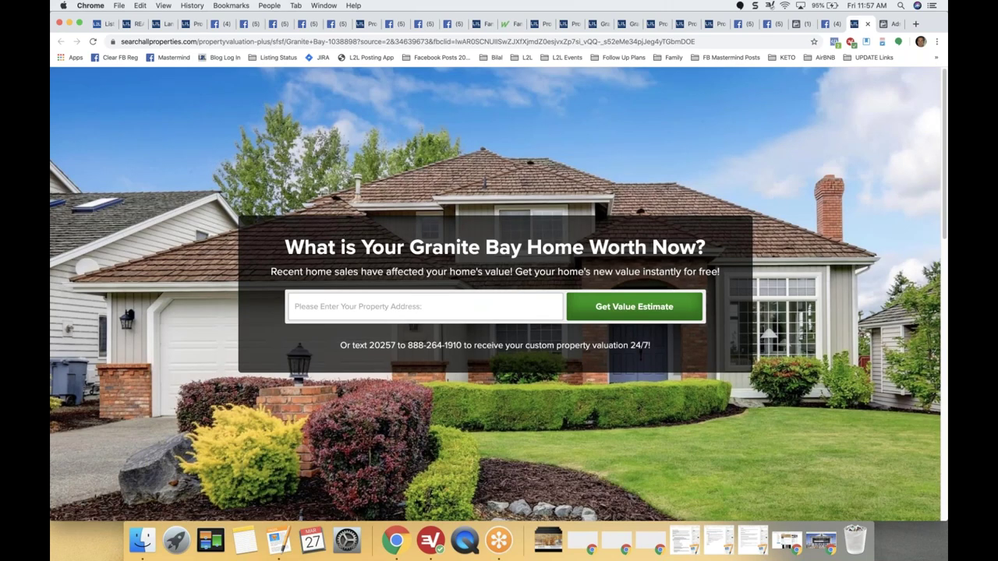
pyautogui.click(165, 26)
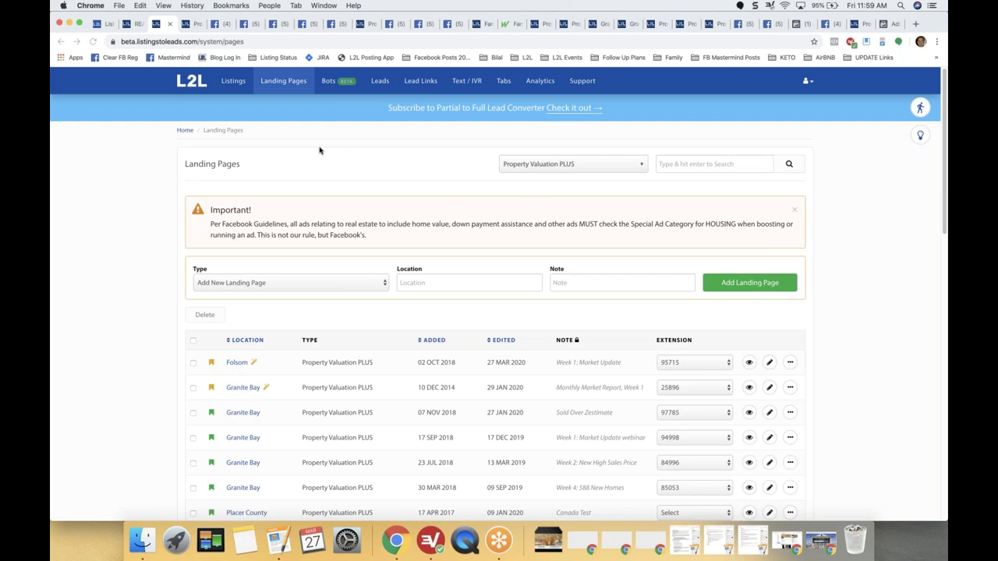
# Go to the Listings page in Listings to Leads.
pyautogui.click(233, 82)
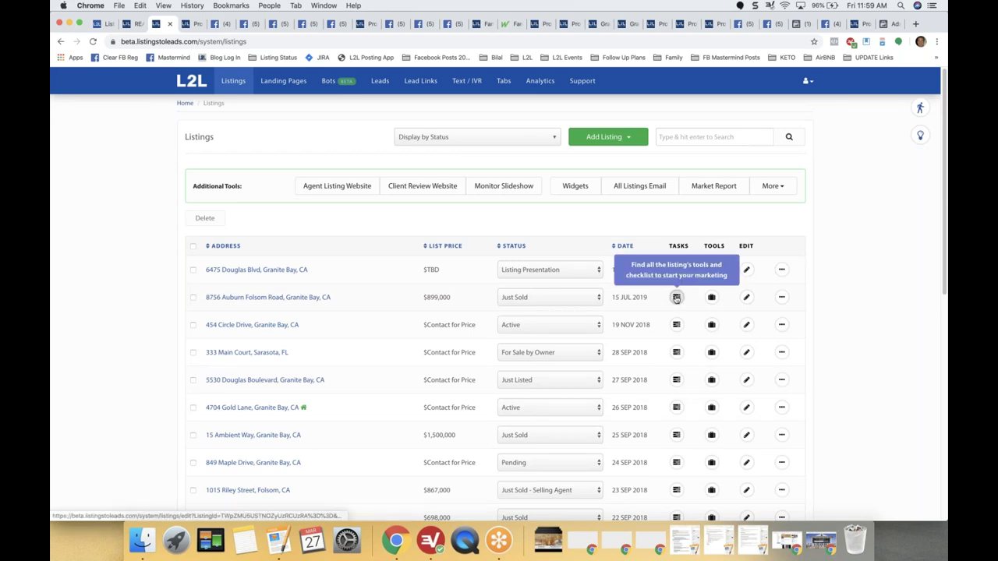
pyautogui.click(676, 298)
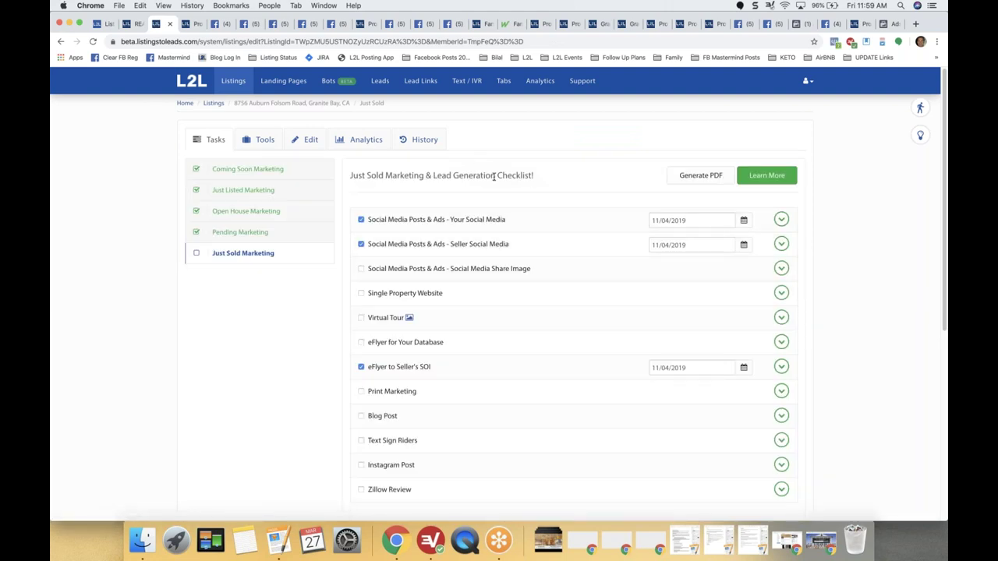
pyautogui.moveTo(494, 176); pyautogui.dragTo(559, 178)
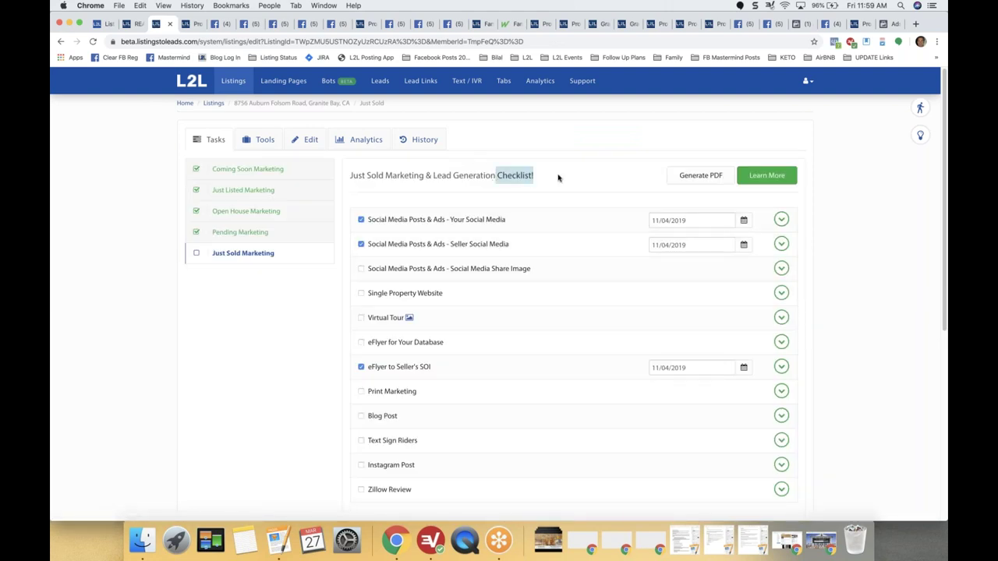
pyautogui.click(782, 219)
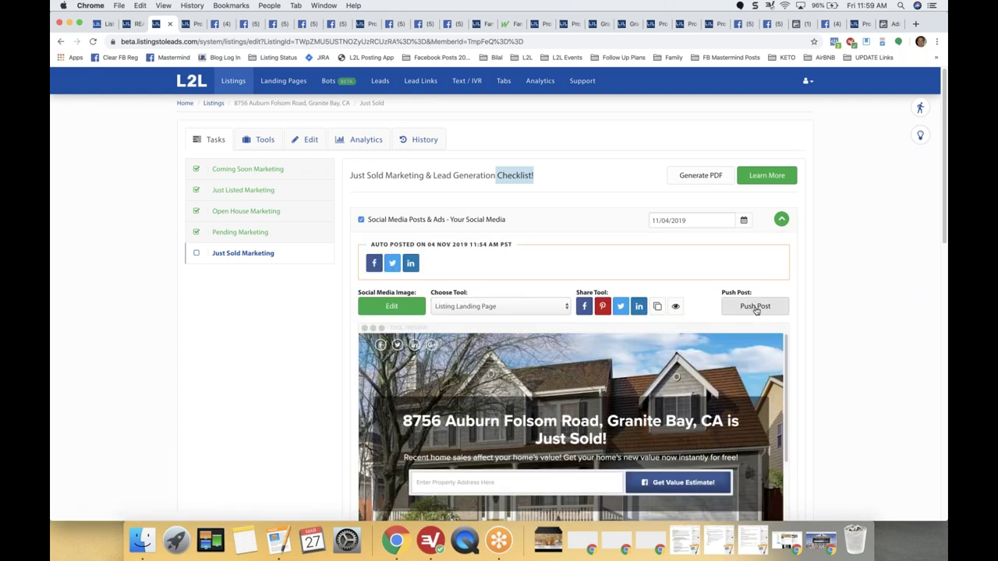
pyautogui.click(755, 307)
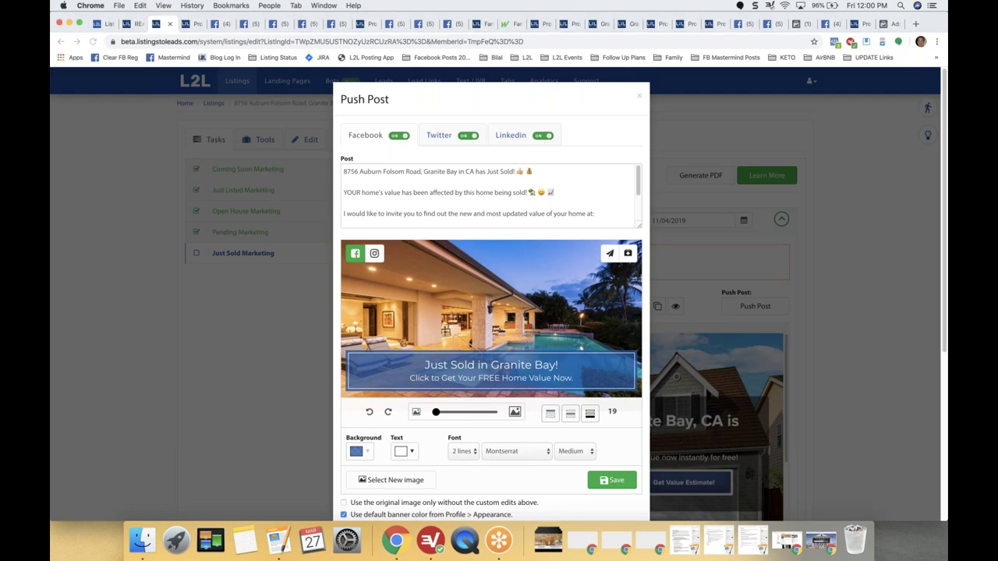
pyautogui.click(134, 366)
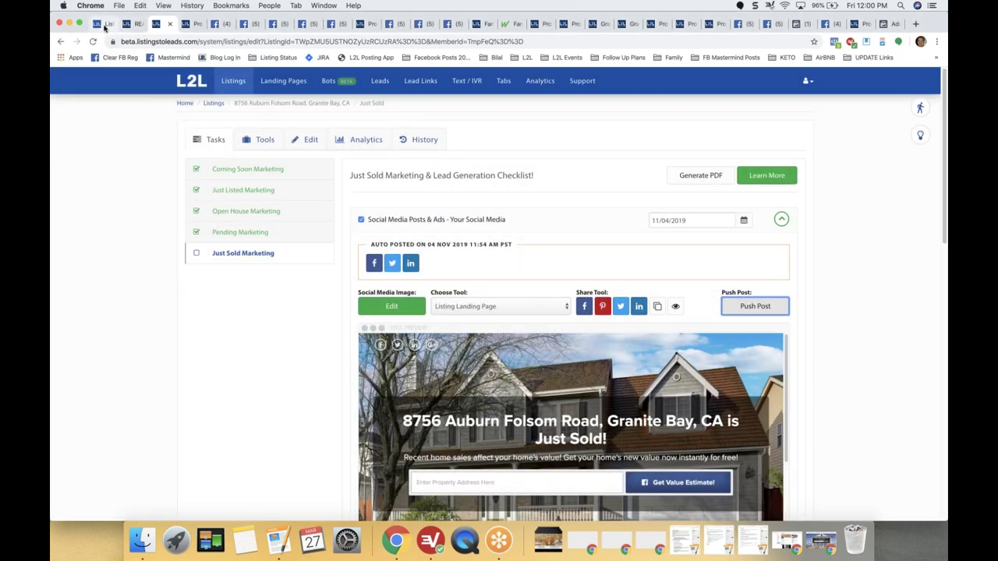
pyautogui.click(105, 25)
# Scroll through the 'REALTORS! Stuck inside…' blog post's webinar list, then back to its title.
pyautogui.click(128, 24)
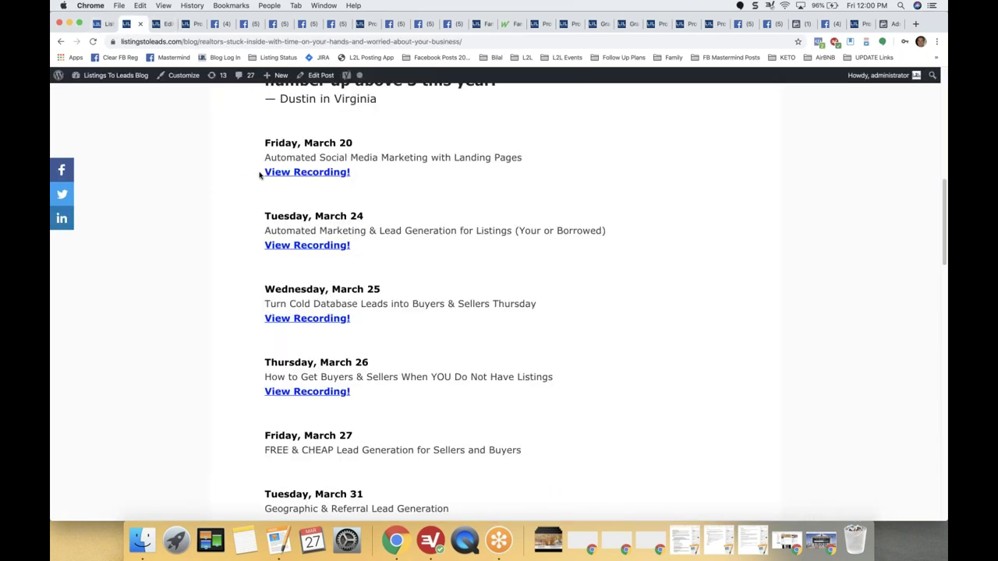
pyautogui.scroll(2, 262, 174)
pyautogui.scroll(-3, 270, 196)
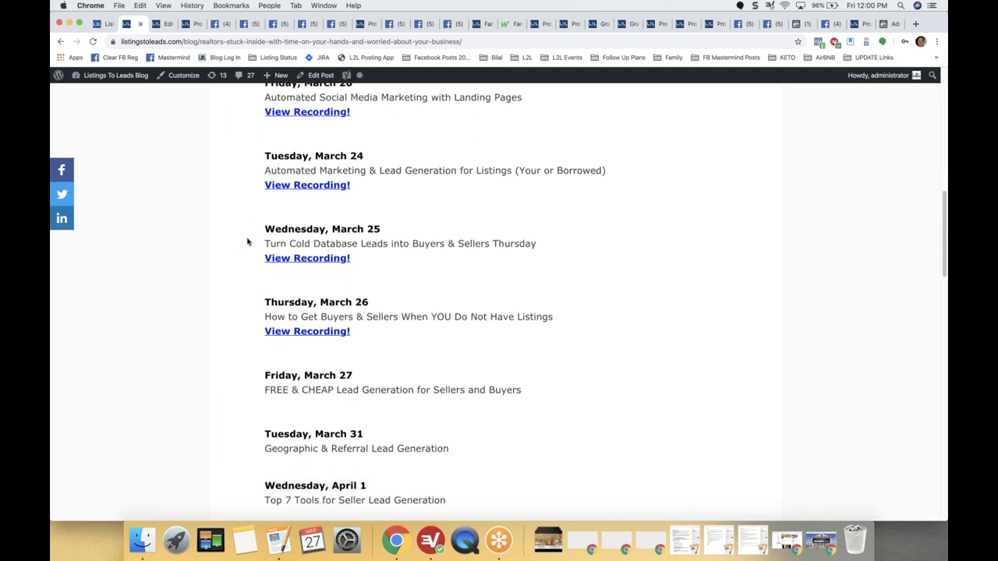
pyautogui.scroll(-2, 247, 242)
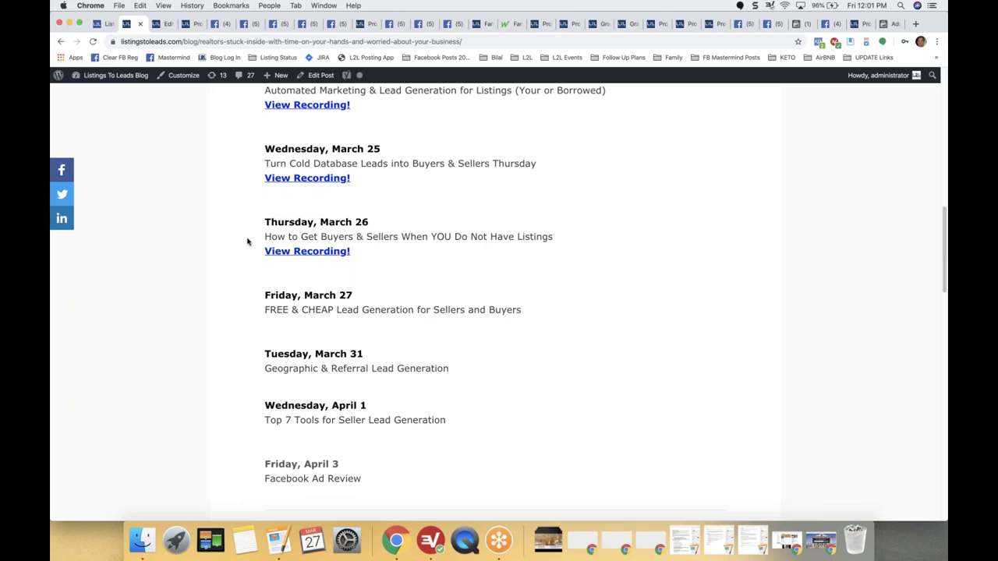
pyautogui.scroll(10, 247, 242)
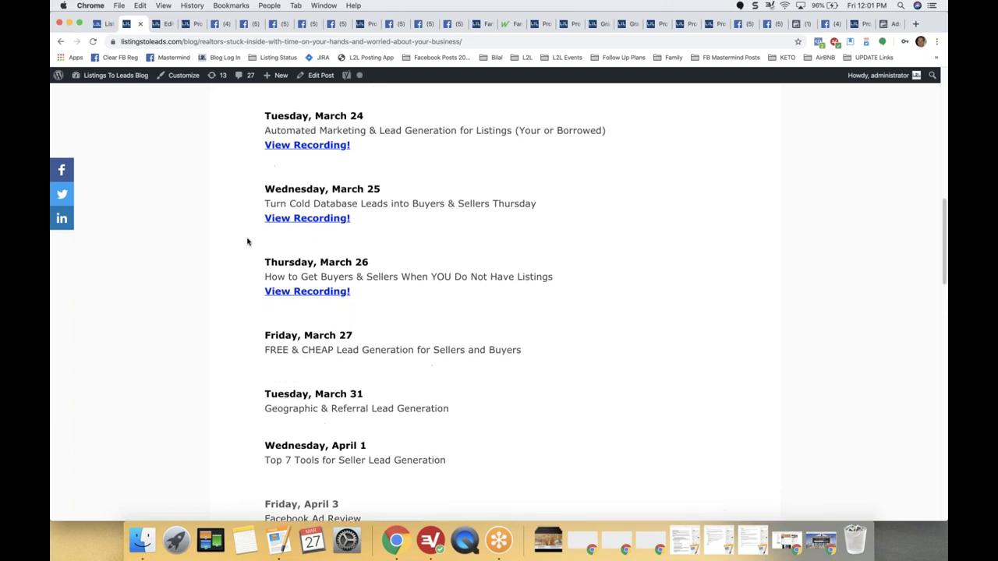
pyautogui.scroll(2, 247, 242)
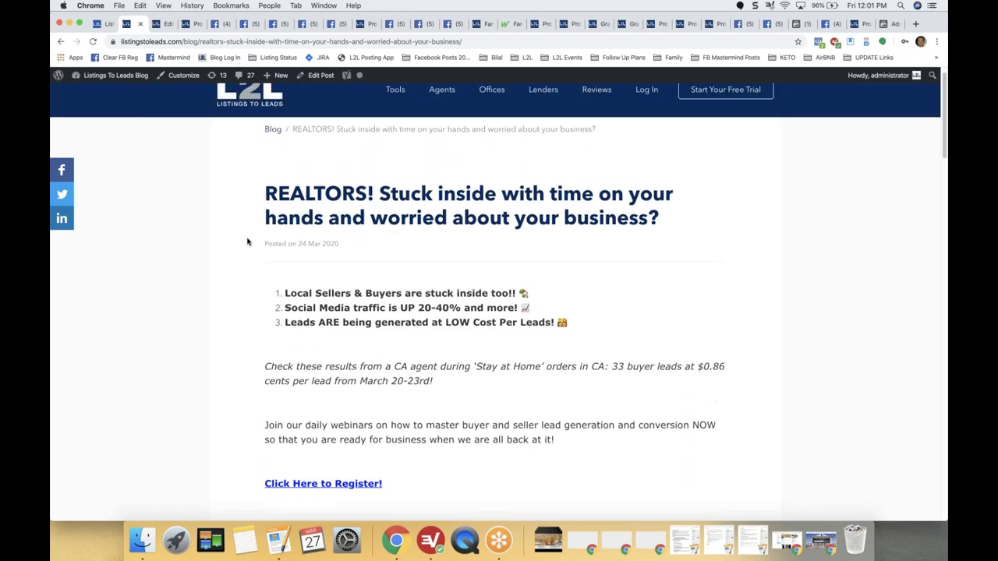